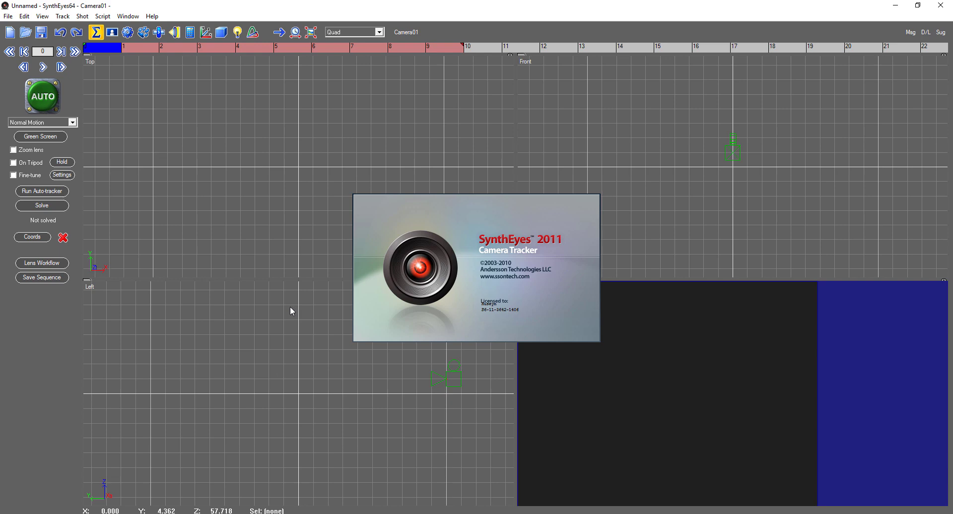
Open the saved "syntheyes project" file containing the object-tracked shot of the boy's hat
{"action": "left_click", "coordinate": [7, 17]}
{"action": "left_click", "coordinate": [419, 4]}
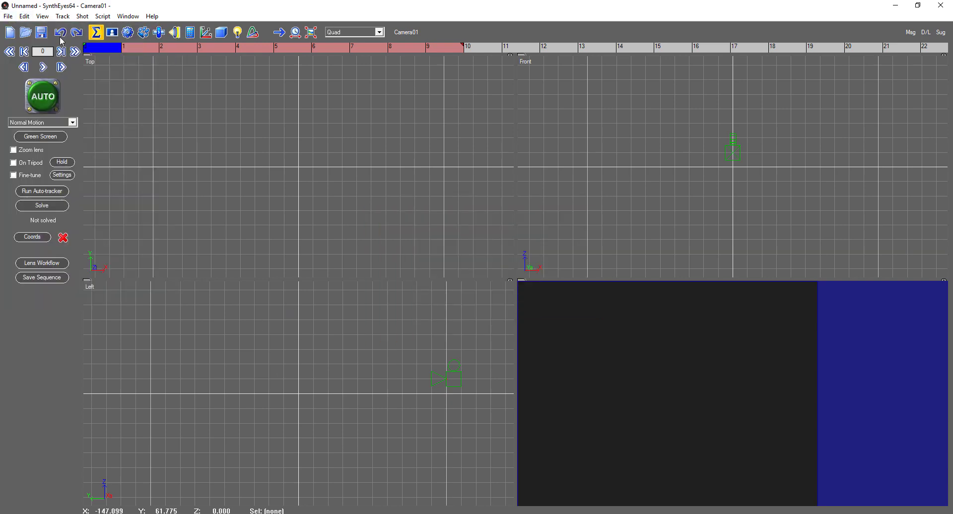
{"action": "left_click", "coordinate": [8, 16]}
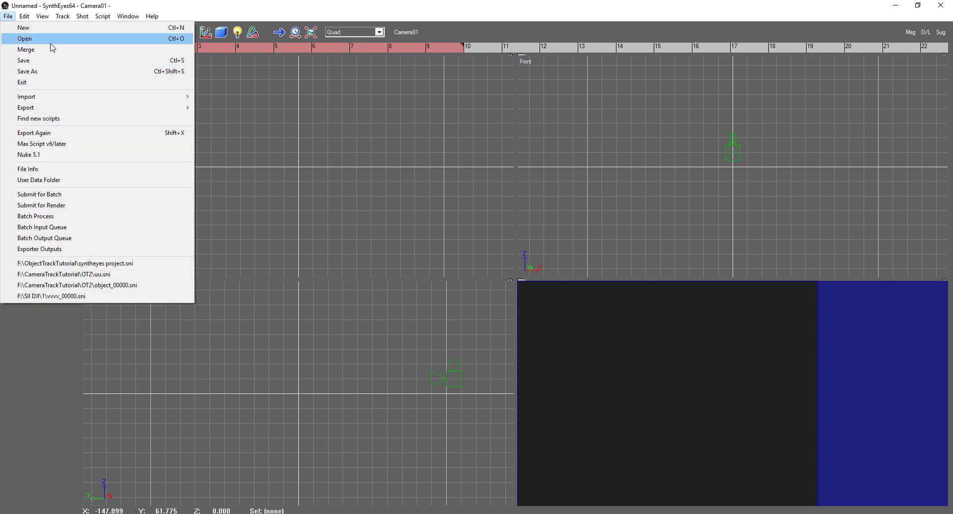
{"action": "left_click", "coordinate": [50, 44]}
{"action": "double_click", "coordinate": [361, 158]}
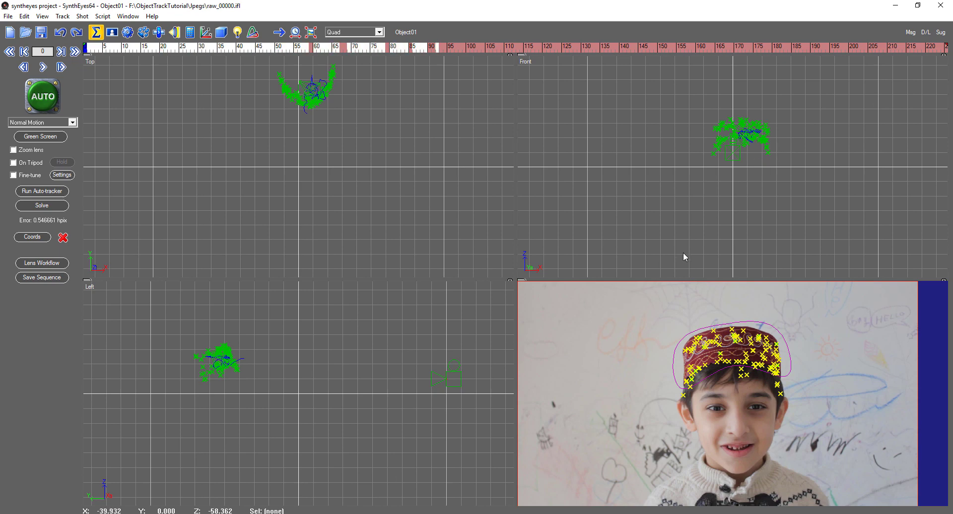
Scrub the shot to frame 220 to review the hat's trackers, and compare the Camera01 and Object01 tracking data
{"action": "left_click_drag", "start_coordinate": [87, 48], "coordinate": [234, 49]}
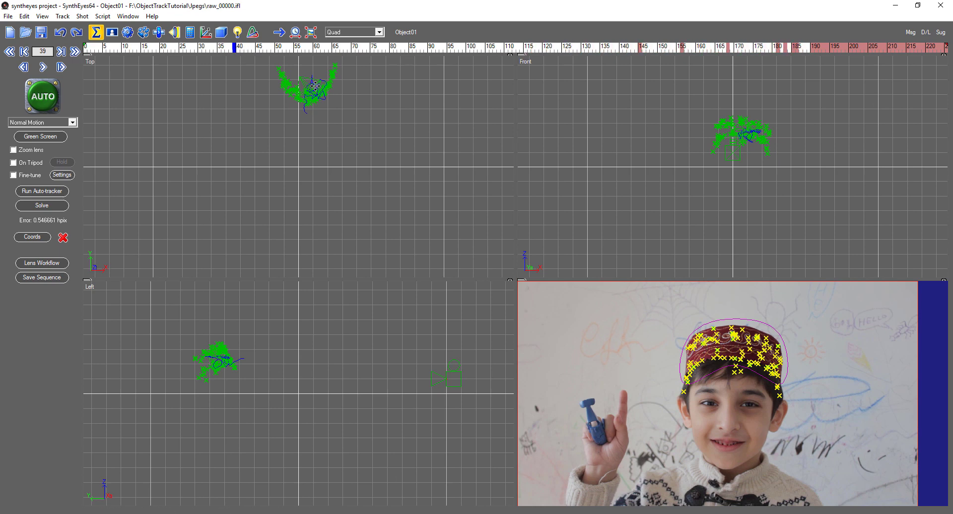
{"action": "left_click_drag", "start_coordinate": [234, 48], "coordinate": [597, 72]}
{"action": "scroll", "coordinate": [744, 133], "scroll_direction": "up", "scroll_amount": 3}
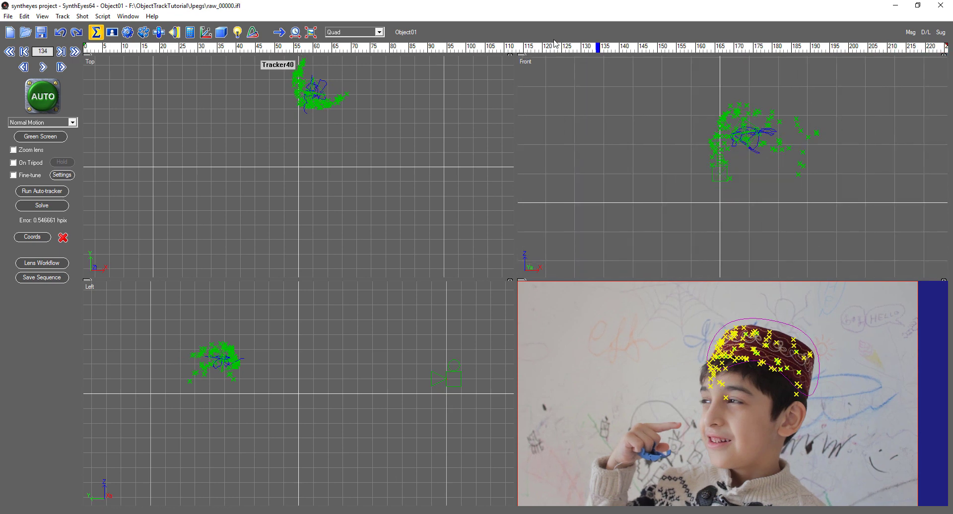
{"action": "left_click_drag", "start_coordinate": [619, 45], "coordinate": [927, 74]}
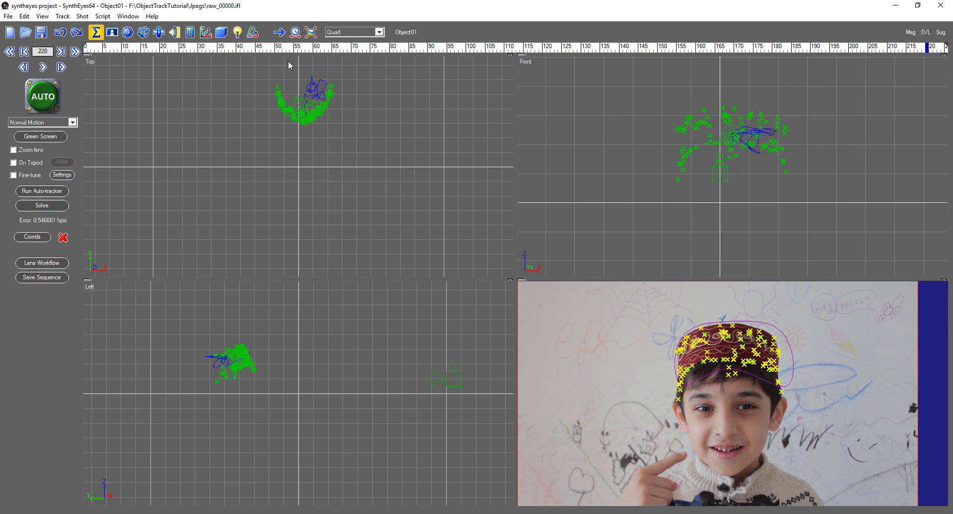
{"action": "left_click", "coordinate": [406, 32]}
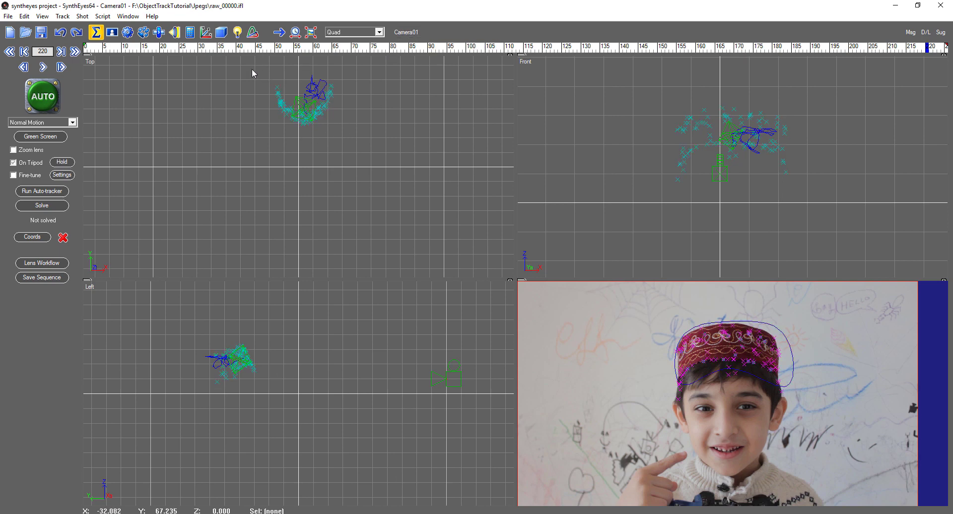
{"action": "left_click_drag", "start_coordinate": [355, 137], "coordinate": [272, 91]}
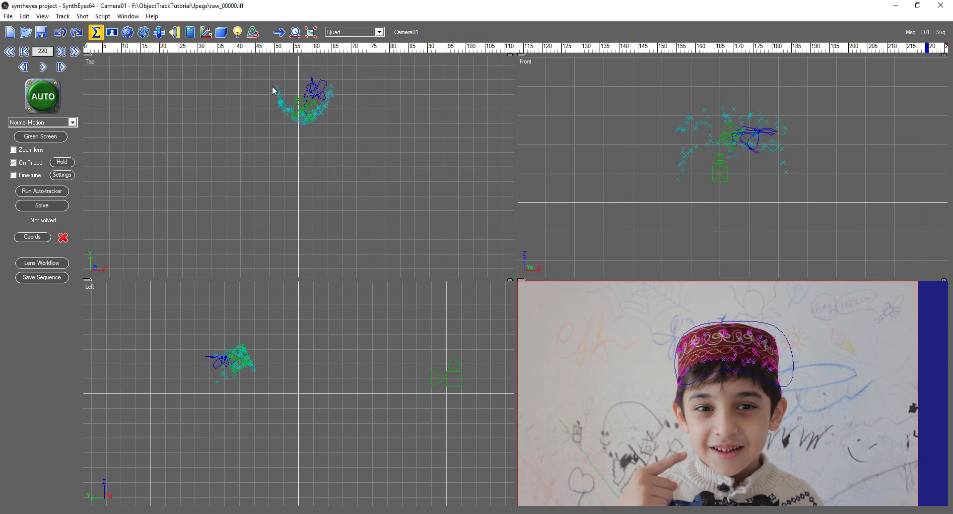
{"action": "left_click", "coordinate": [410, 33]}
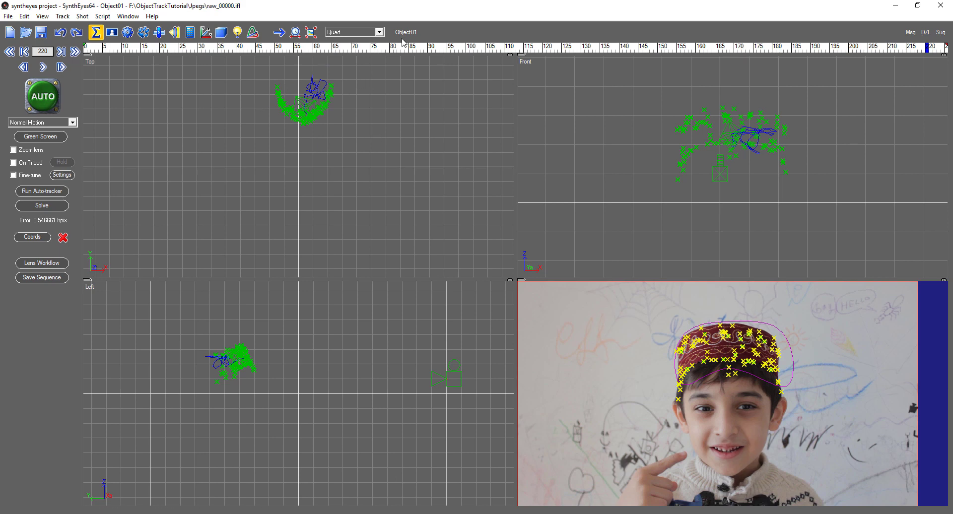
Create a cylinder mesh beside the trackers in the Top view, about 32.7 wide and 18.1 high
{"action": "left_click", "coordinate": [221, 33]}
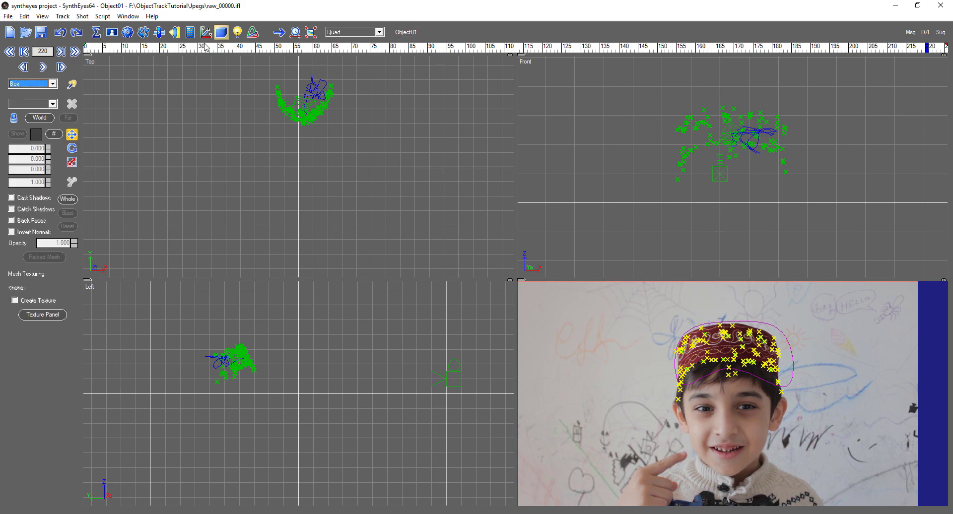
{"action": "left_click", "coordinate": [52, 83]}
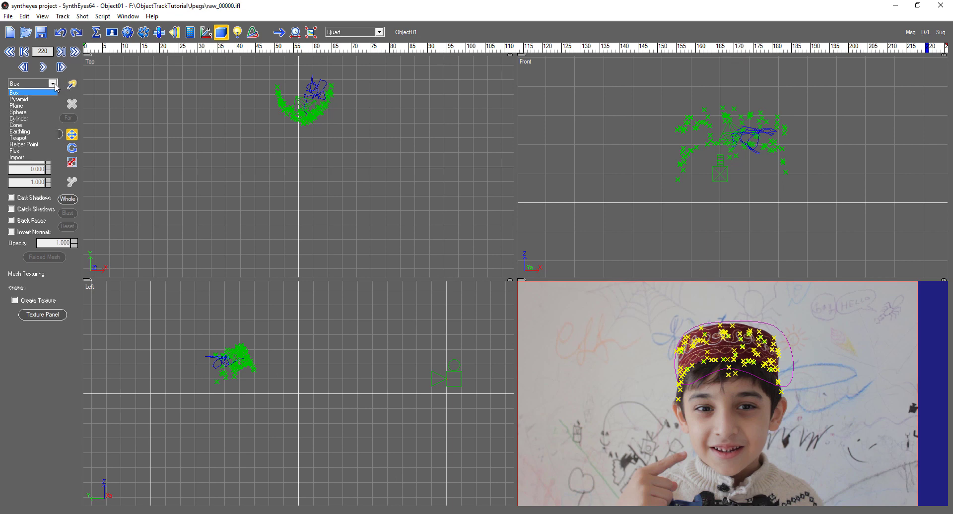
{"action": "left_click", "coordinate": [27, 119]}
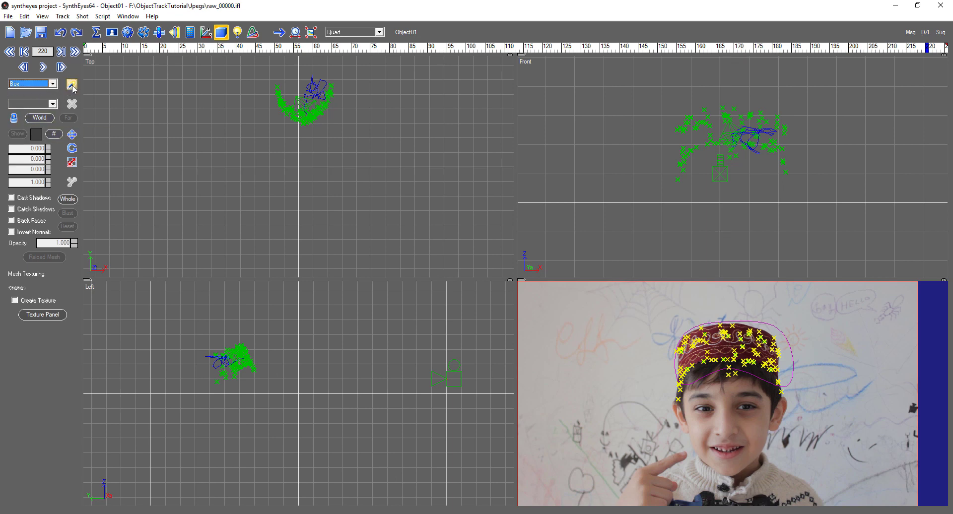
{"action": "left_click", "coordinate": [52, 84]}
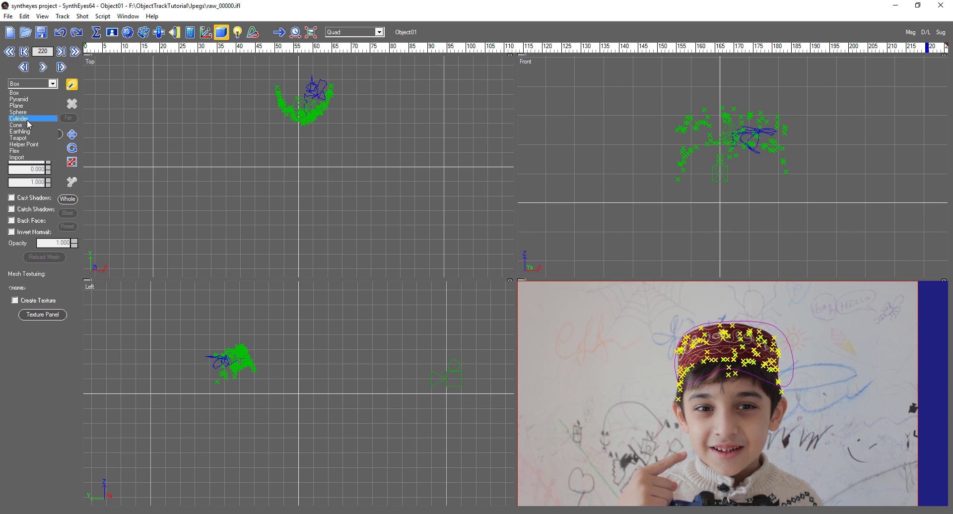
{"action": "left_click", "coordinate": [27, 119]}
{"action": "left_click", "coordinate": [71, 85]}
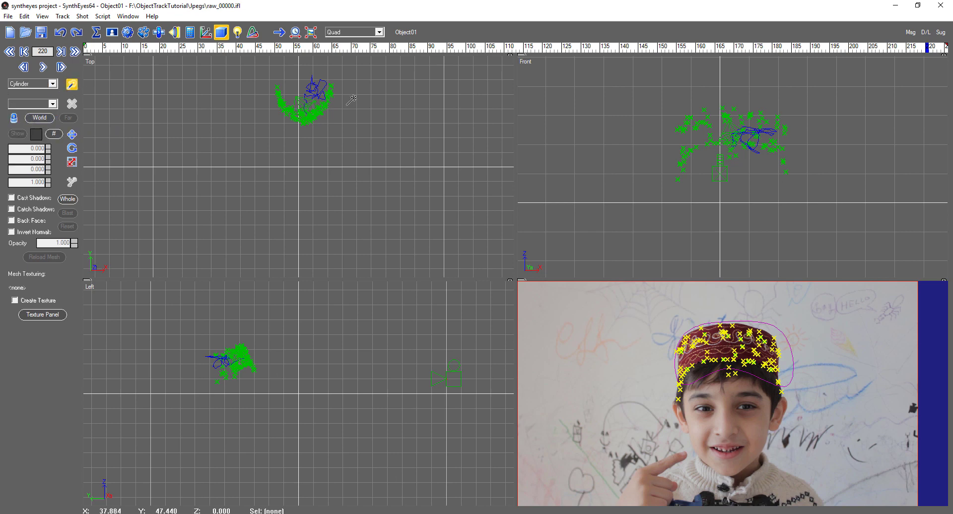
{"action": "left_click_drag", "start_coordinate": [350, 106], "coordinate": [372, 90]}
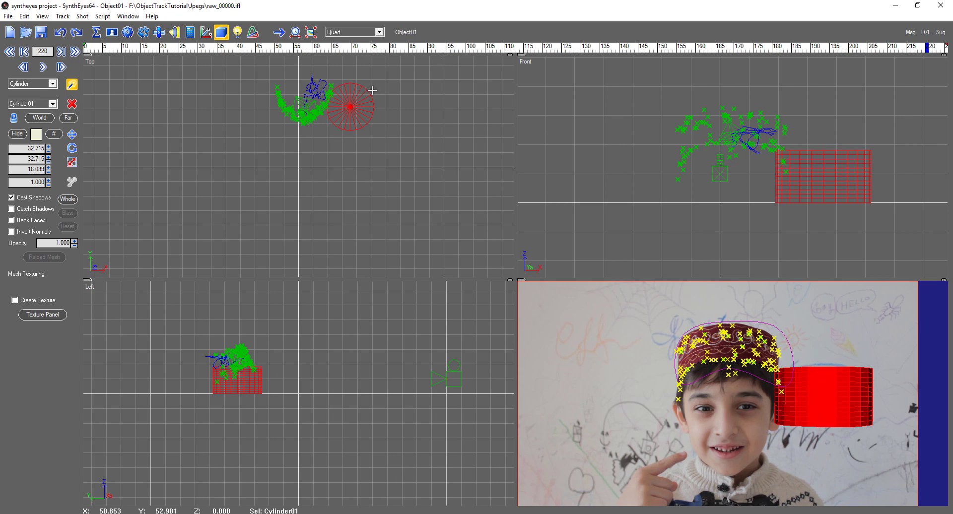
Move the cylinder onto the hat's tracker cloud, aligning it in the Top view and raising it in the Left view
{"action": "left_click", "coordinate": [71, 134]}
{"action": "left_click_drag", "start_coordinate": [371, 108], "coordinate": [326, 98]}
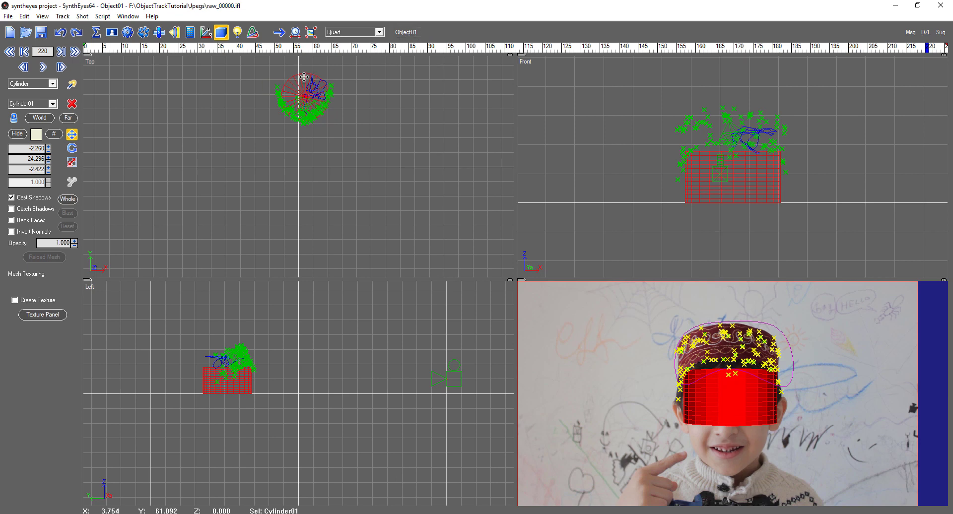
{"action": "left_click_drag", "start_coordinate": [304, 77], "coordinate": [302, 77]}
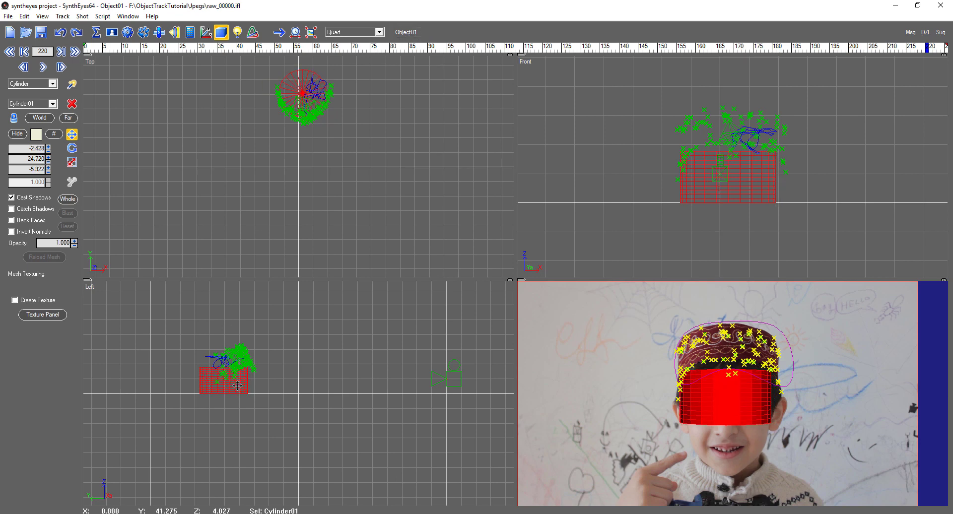
{"action": "left_click_drag", "start_coordinate": [237, 385], "coordinate": [242, 367]}
Tilt the cylinder in the Left view to follow the slope of the trackers, with rotation values about -154.4, -41.3 and -131.2
{"action": "left_click", "coordinate": [72, 148]}
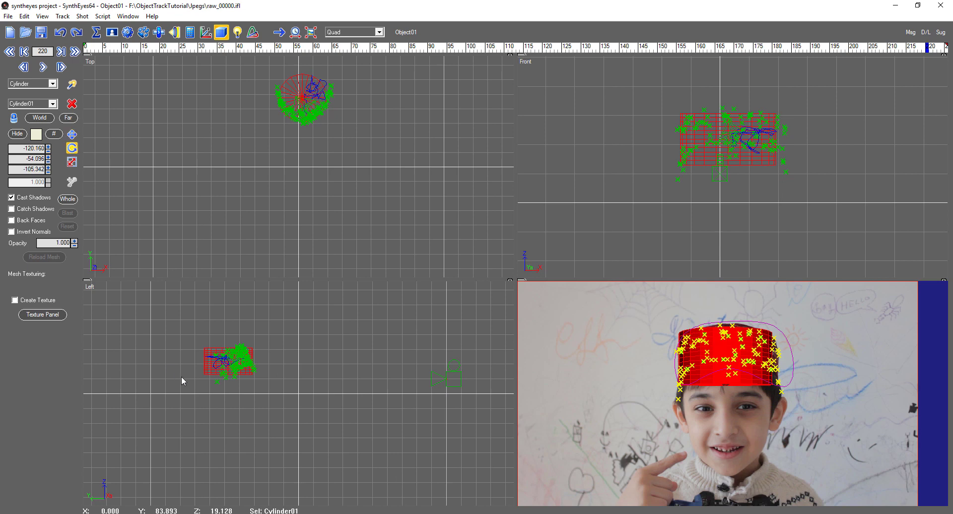
{"action": "scroll", "coordinate": [202, 378], "scroll_direction": "up", "scroll_amount": 5}
{"action": "left_click_drag", "start_coordinate": [323, 365], "coordinate": [326, 327]}
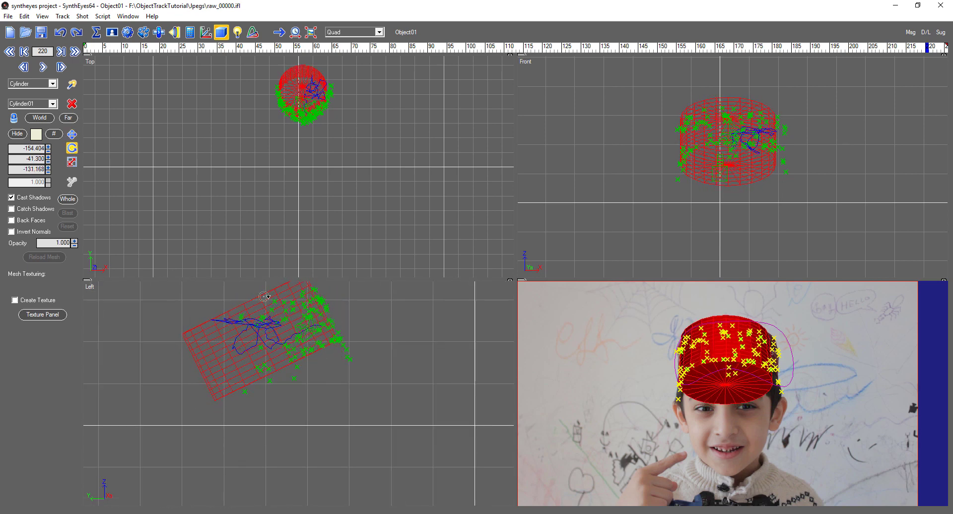
Reposition the tilted cylinder over the trackers in the Left and Top views, at about -2.2, -13.8, -1.0
{"action": "left_click", "coordinate": [72, 134]}
{"action": "left_click_drag", "start_coordinate": [214, 363], "coordinate": [225, 375]}
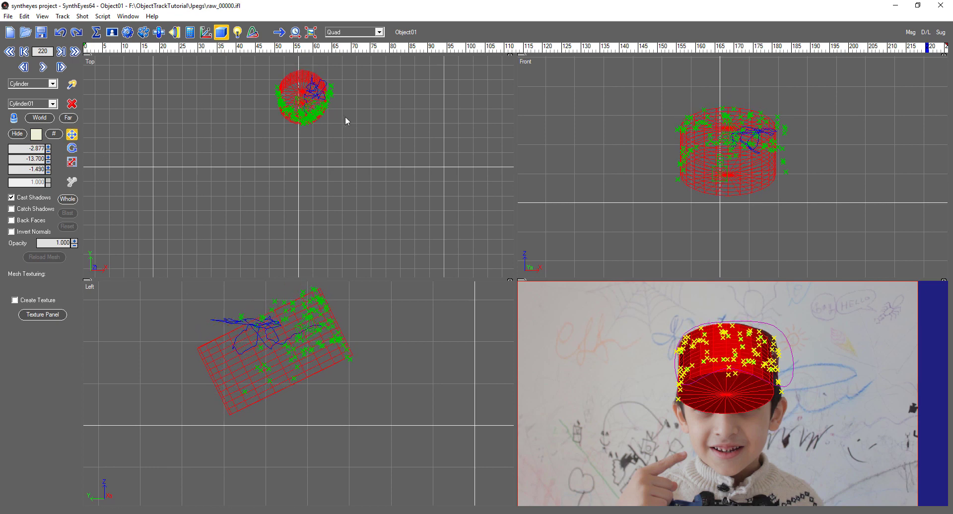
{"action": "scroll", "coordinate": [301, 130], "scroll_direction": "up", "scroll_amount": 5}
{"action": "left_click_drag", "start_coordinate": [299, 129], "coordinate": [302, 132]}
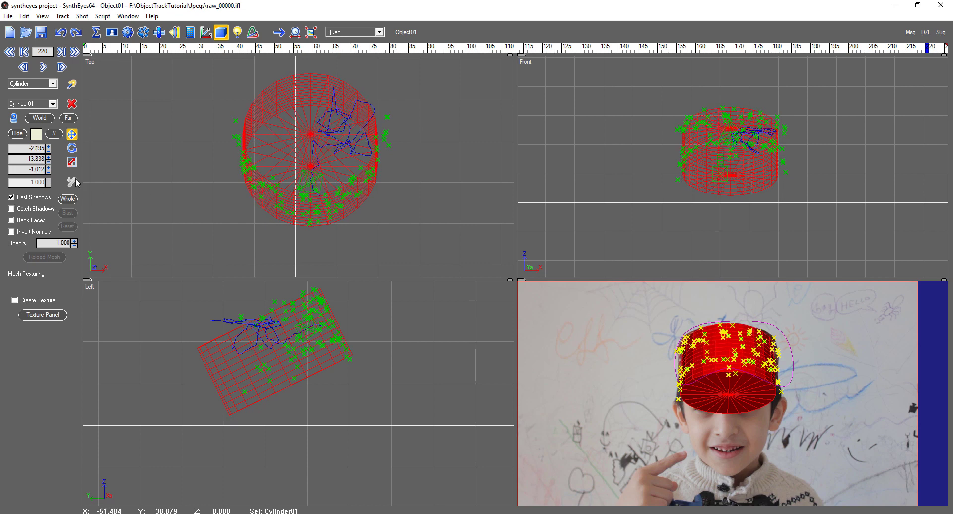
Set the cylinder's first two scale values to 35
{"action": "left_click", "coordinate": [72, 161]}
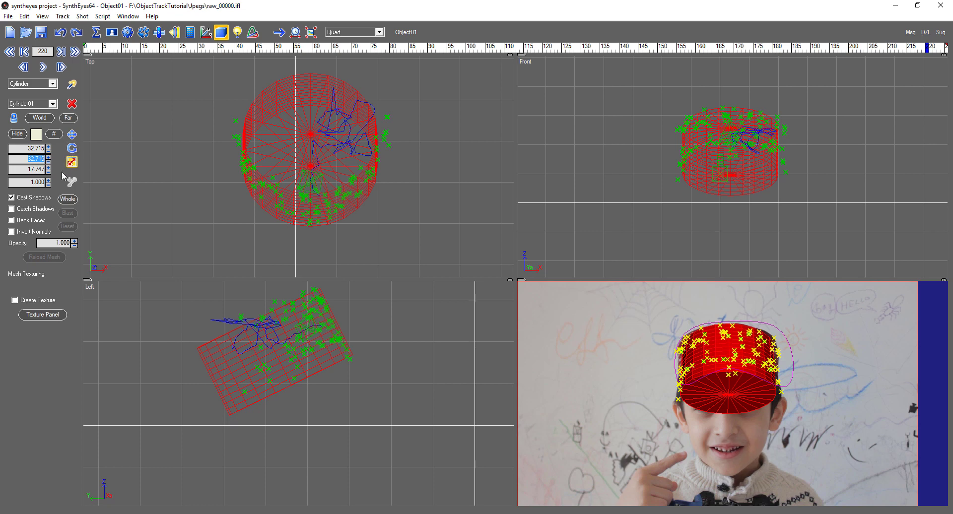
{"action": "left_click", "coordinate": [25, 148]}
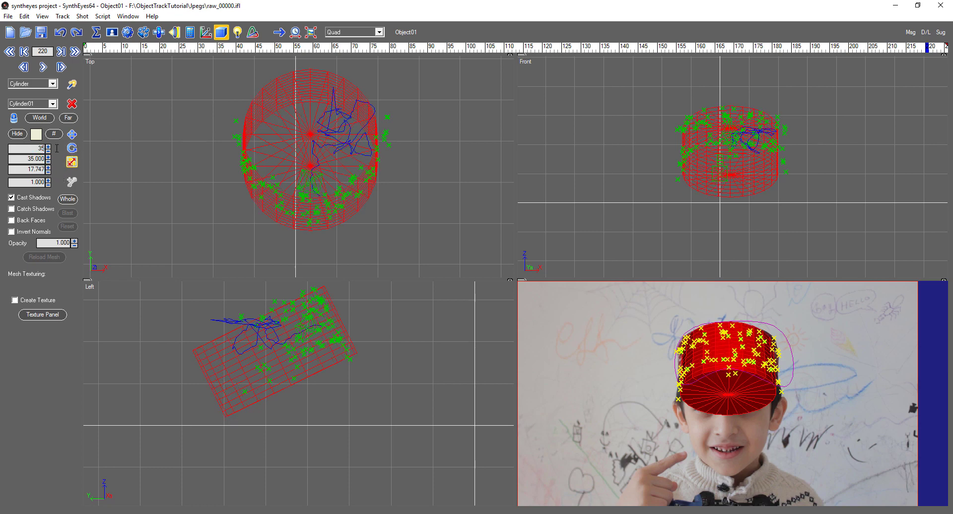
{"action": "type", "text": "35"}
{"action": "key", "text": "Return"}
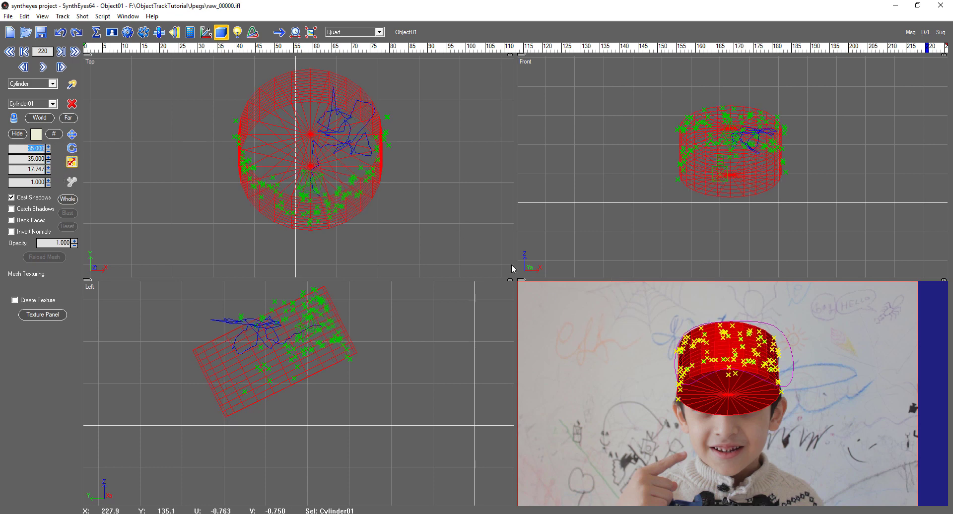
At frame 71, set the cylinder's first two scale values to 40 and shift it in the Top view to about -1.1, -15.1, -3.1
{"action": "left_click_drag", "start_coordinate": [104, 50], "coordinate": [362, 91]}
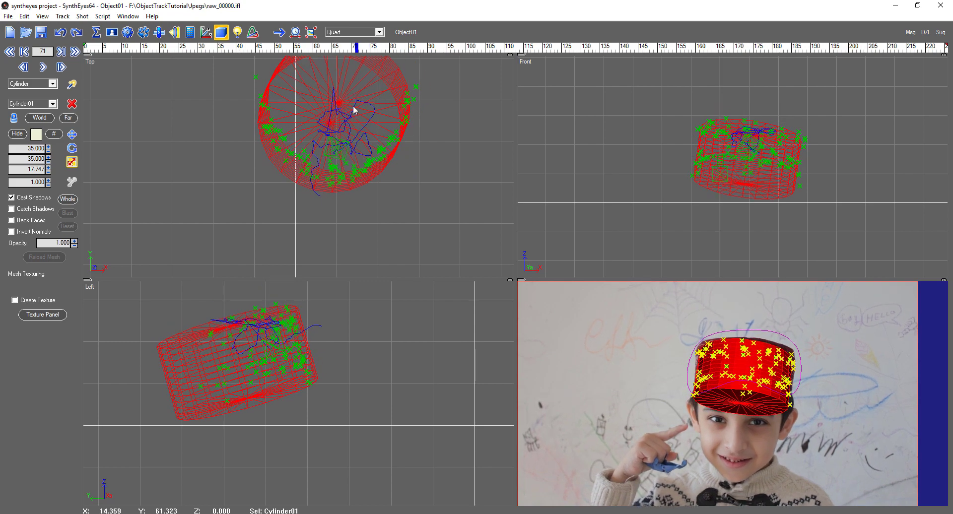
{"action": "middle_click_drag", "start_coordinate": [340, 195], "coordinate": [330, 249]}
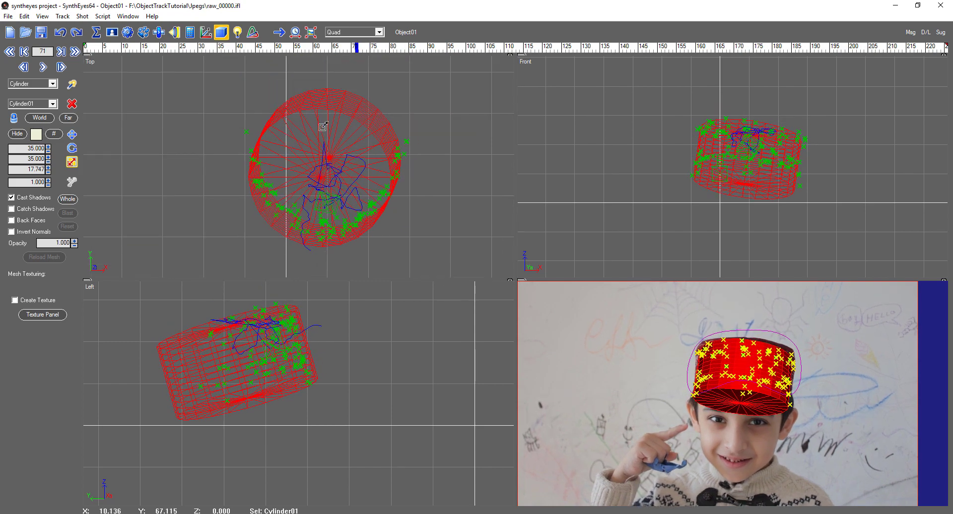
{"action": "left_click_drag", "start_coordinate": [28, 148], "coordinate": [52, 159]}
{"action": "type", "text": "40"}
{"action": "left_click", "coordinate": [28, 159]}
{"action": "type", "text": "40"}
{"action": "key", "text": "Return"}
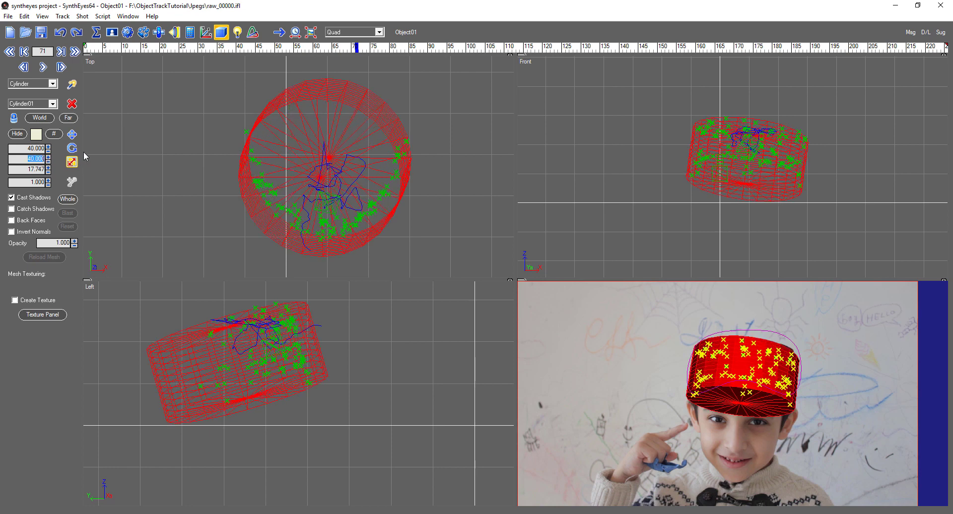
{"action": "left_click", "coordinate": [72, 134]}
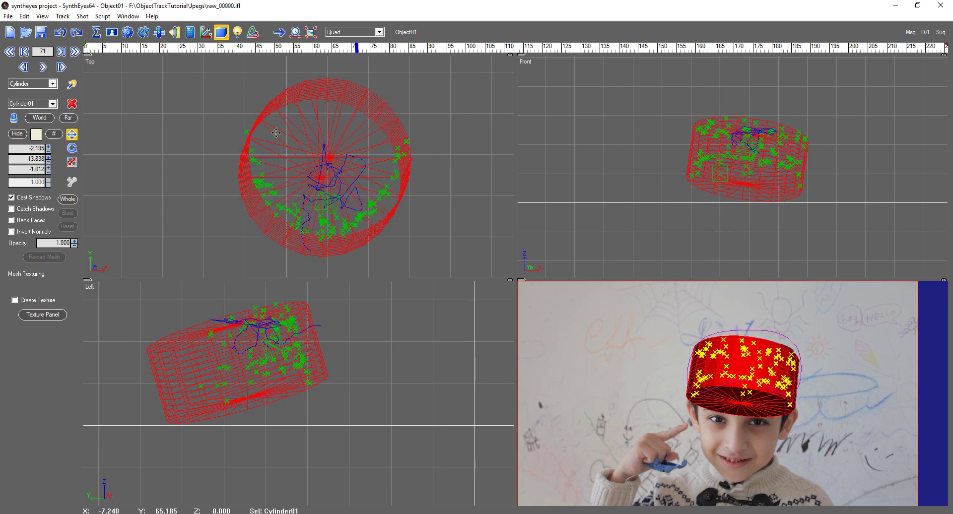
{"action": "left_click_drag", "start_coordinate": [336, 121], "coordinate": [337, 112]}
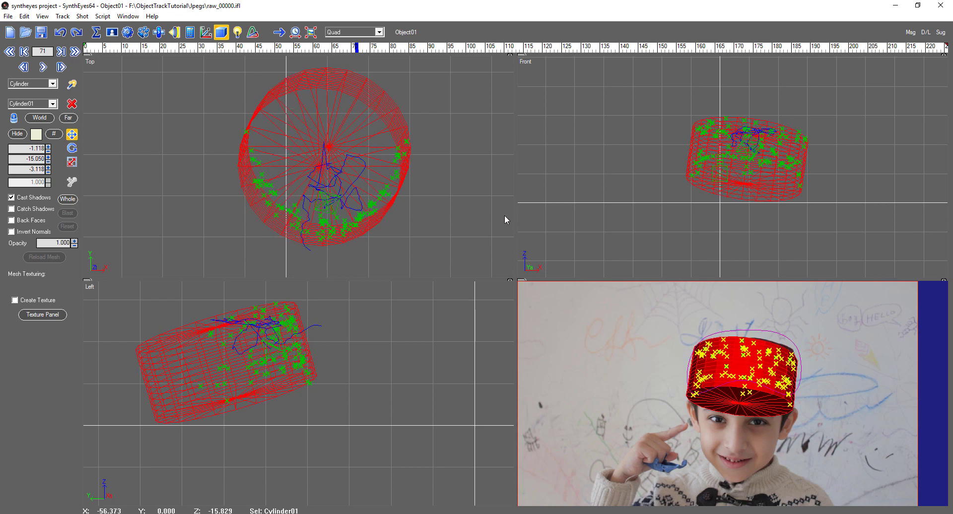
At frame 132, fine-tune the cylinder's rotation in the Left and Front views to about -144.3, -44.7 and -127.0
{"action": "mouse_move", "coordinate": [357, 48]}
{"action": "left_mouse_down"}
{"action": "mouse_move", "coordinate": [625, 47]}
{"action": "mouse_move", "coordinate": [547, 47]}
{"action": "mouse_move", "coordinate": [590, 47]}
{"action": "left_mouse_up"}
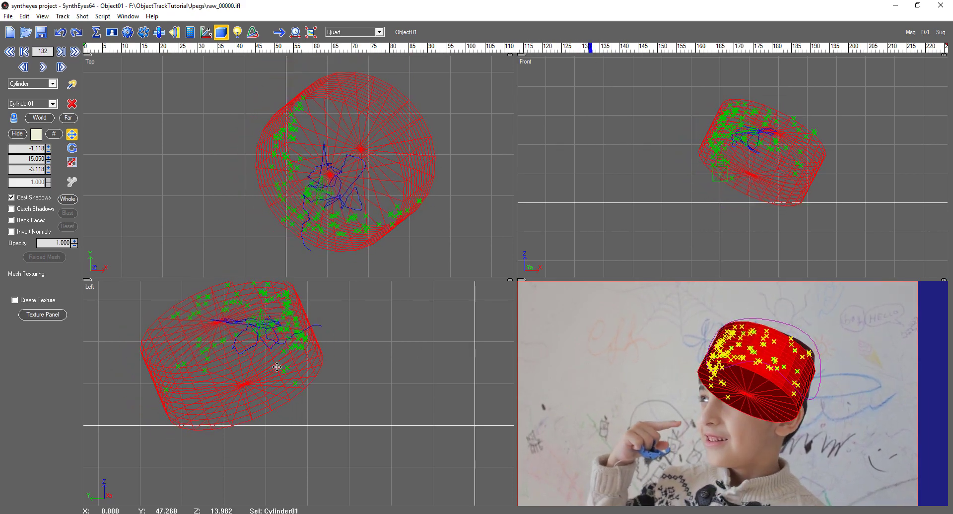
{"action": "left_click", "coordinate": [72, 150]}
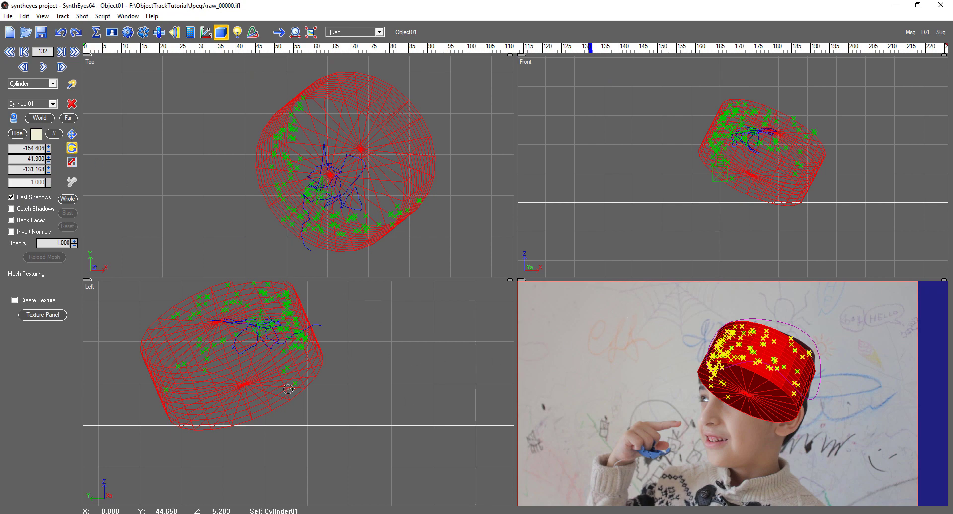
{"action": "left_click_drag", "start_coordinate": [309, 361], "coordinate": [310, 354]}
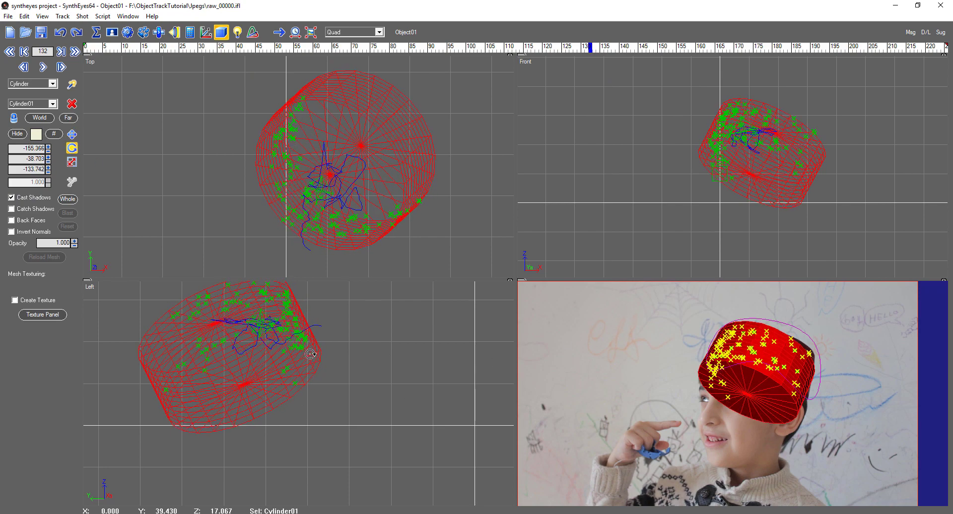
{"action": "left_click_drag", "start_coordinate": [800, 168], "coordinate": [800, 161]}
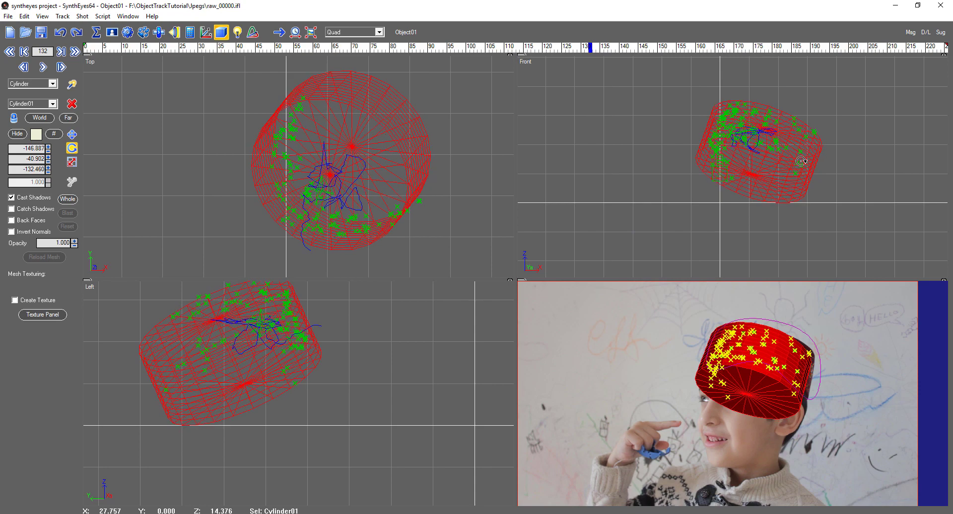
{"action": "left_click_drag", "start_coordinate": [308, 349], "coordinate": [321, 358]}
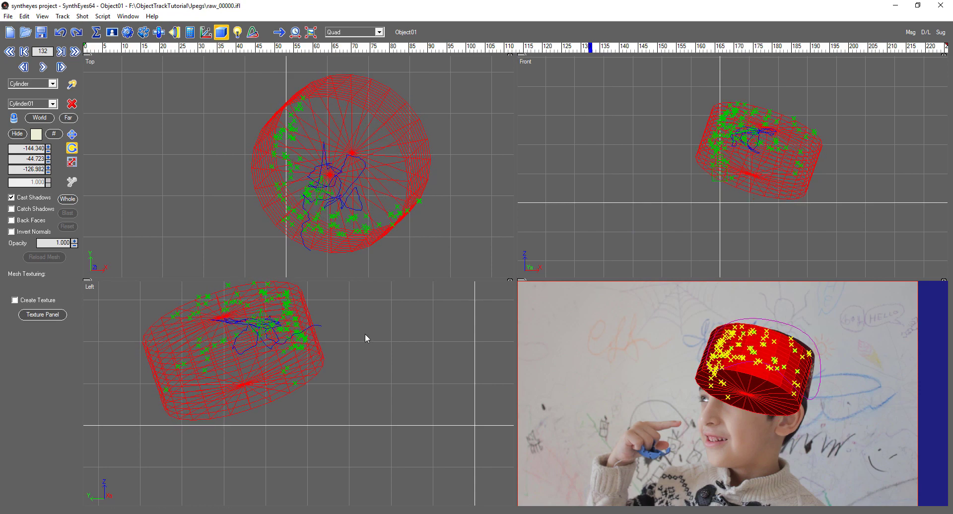
{"action": "left_click", "coordinate": [72, 135]}
{"action": "left_click", "coordinate": [383, 131]}
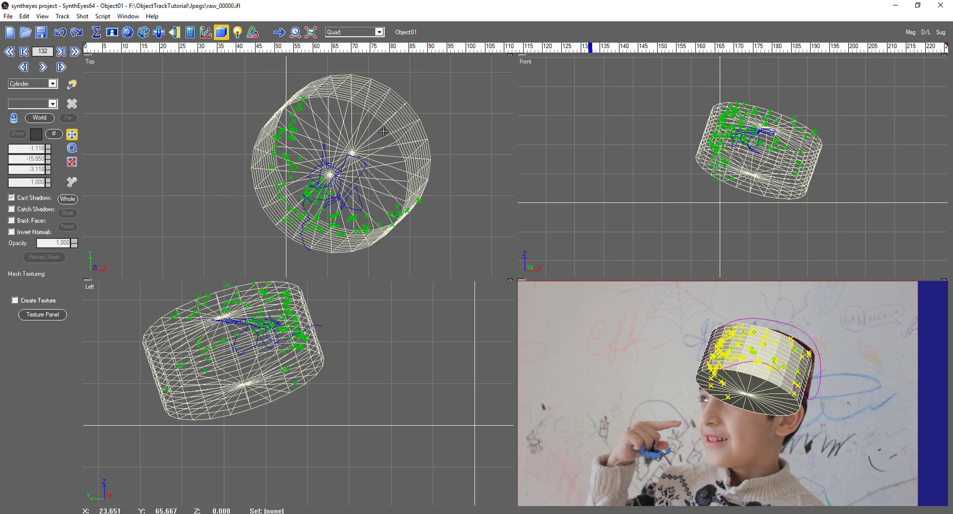
Shift the cylinder in the Top view to about -0.1, -15.3, -4.1 and scrub to frame 211 to check the fit
{"action": "left_click_drag", "start_coordinate": [373, 134], "coordinate": [378, 131]}
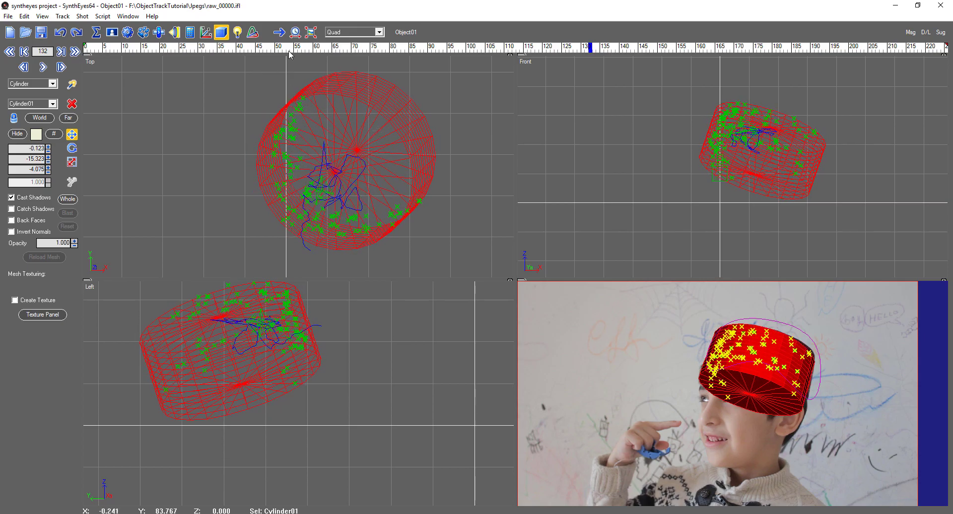
{"action": "mouse_move", "coordinate": [290, 52]}
{"action": "left_mouse_down"}
{"action": "mouse_move", "coordinate": [564, 54]}
{"action": "mouse_move", "coordinate": [733, 71]}
{"action": "mouse_move", "coordinate": [929, 149]}
{"action": "mouse_move", "coordinate": [804, 164]}
{"action": "mouse_move", "coordinate": [106, 182]}
{"action": "mouse_move", "coordinate": [669, 189]}
{"action": "mouse_move", "coordinate": [887, 203]}
{"action": "left_mouse_up"}
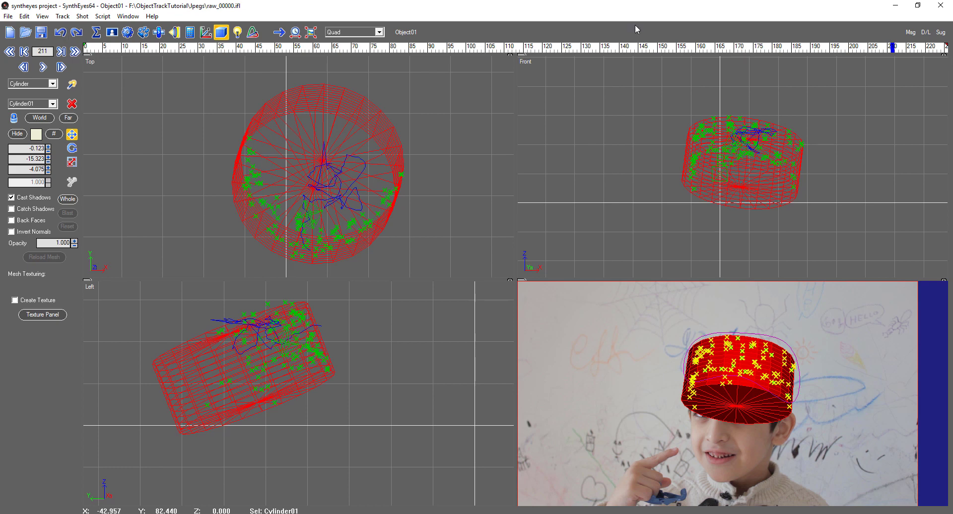
Close SynthEyes without saving the scene changes
{"action": "left_click", "coordinate": [941, 5]}
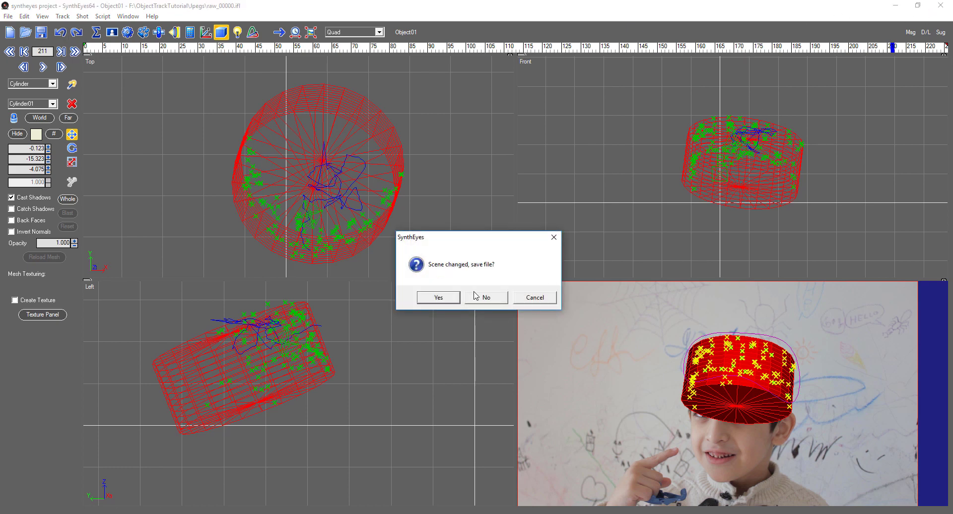
{"action": "left_click", "coordinate": [489, 299]}
{"action": "left_click", "coordinate": [472, 321]}
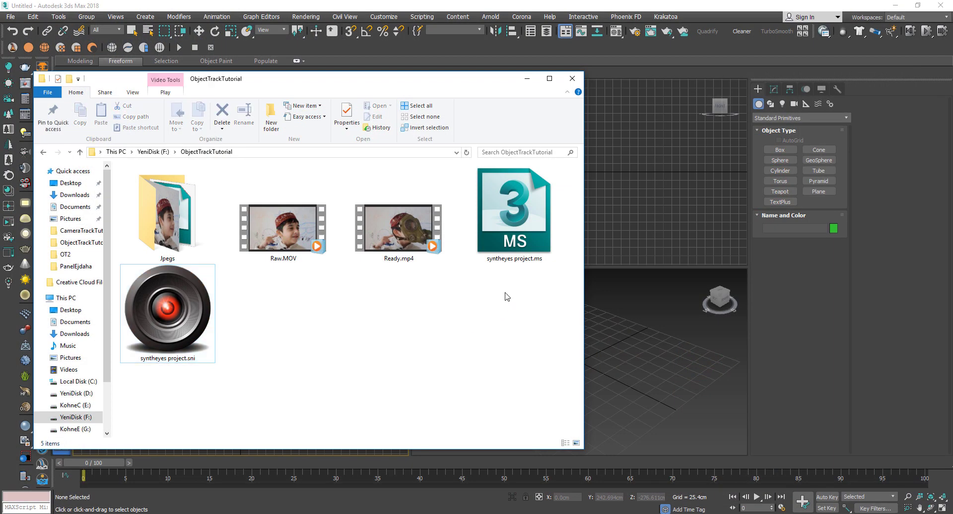
Switch to 3ds Max and run the syntheyes project.ms script from the ObjectTrackTutorial folder in the Perspective viewport
{"action": "left_click_drag", "start_coordinate": [483, 84], "coordinate": [265, 143]}
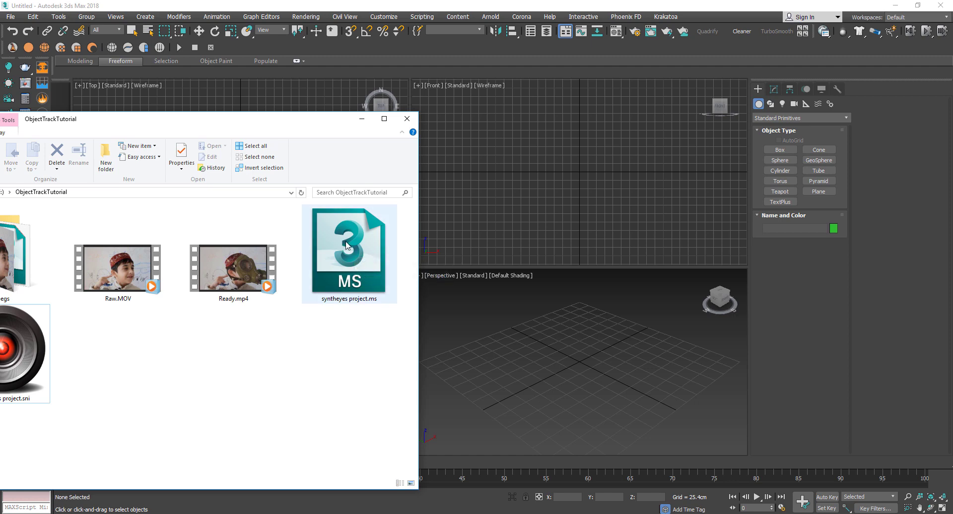
{"action": "left_click_drag", "start_coordinate": [346, 246], "coordinate": [573, 350]}
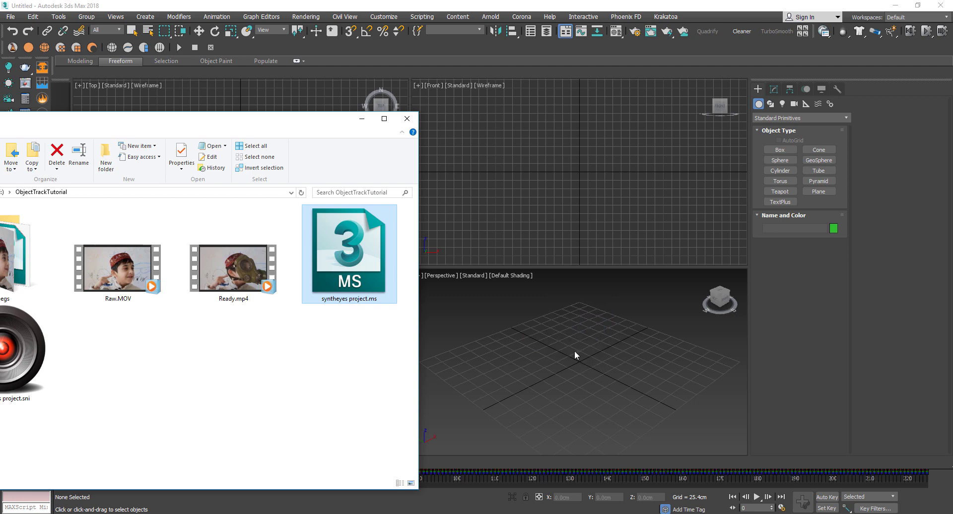
{"action": "left_click", "coordinate": [603, 347]}
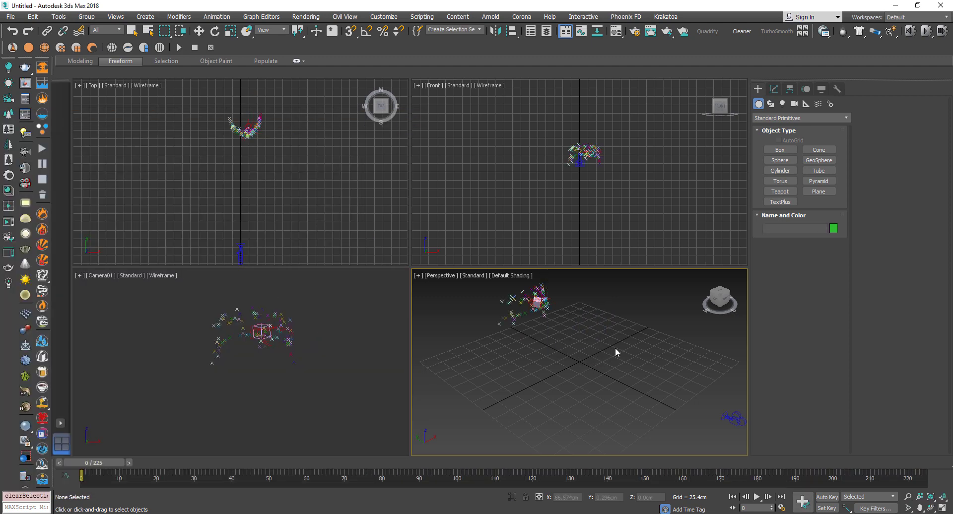
Examine the imported trackers, camera and tracked object in the Perspective view while scrubbing the timeline, returning to frame 0
{"action": "middle_click_drag", "start_coordinate": [615, 350], "coordinate": [587, 347]}
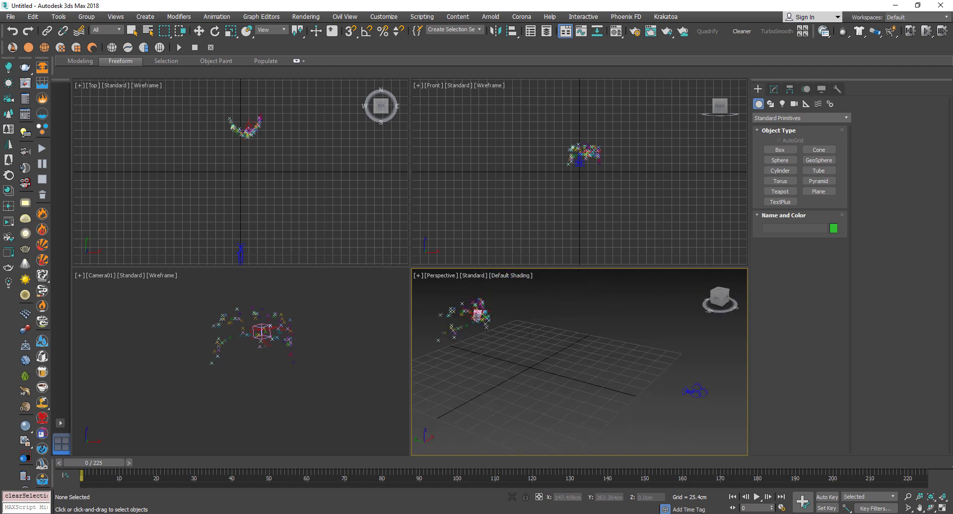
{"action": "scroll", "coordinate": [547, 356], "scroll_direction": "down", "scroll_amount": 3}
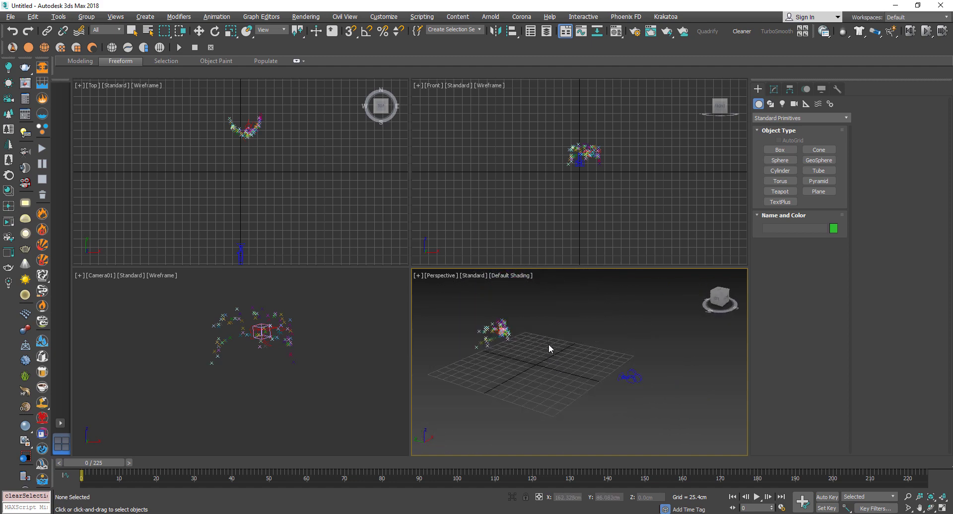
{"action": "mouse_move", "coordinate": [549, 345]}
{"action": "middle_mouse_down", "text": "alt"}
{"action": "mouse_move", "coordinate": [534, 339]}
{"action": "mouse_move", "coordinate": [549, 343]}
{"action": "middle_mouse_up", "text": "alt"}
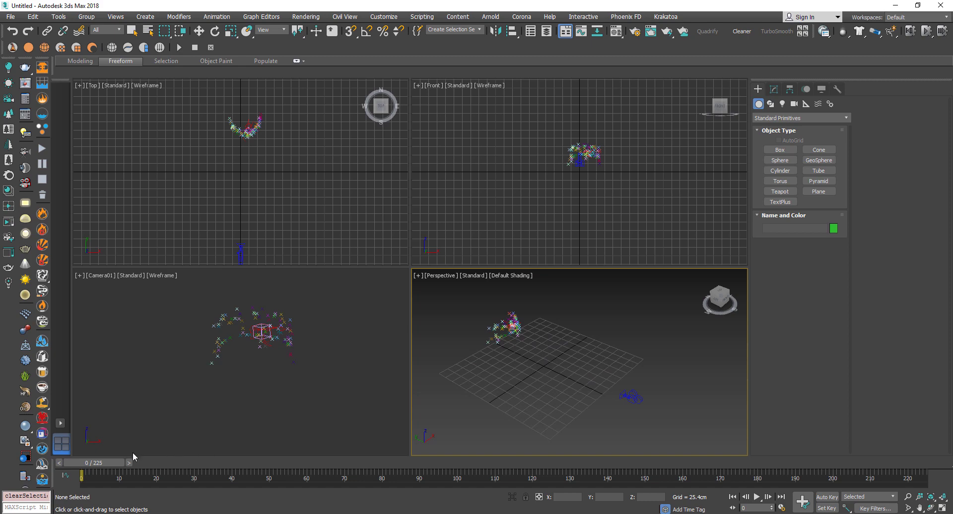
{"action": "left_click_drag", "start_coordinate": [104, 467], "coordinate": [75, 461]}
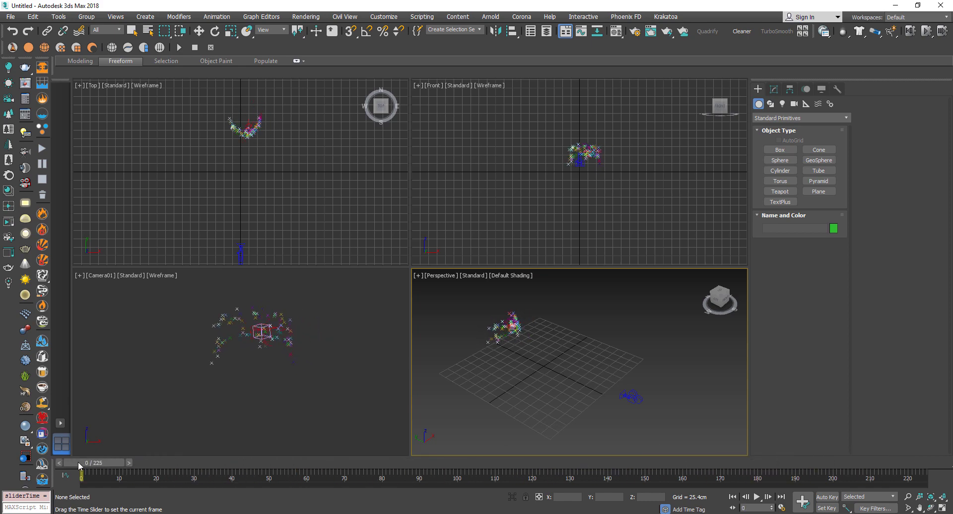
Temporarily hide the helpers to examine the tracked box's motion from frame 0, and unhide them again
{"action": "left_click", "coordinate": [822, 90]}
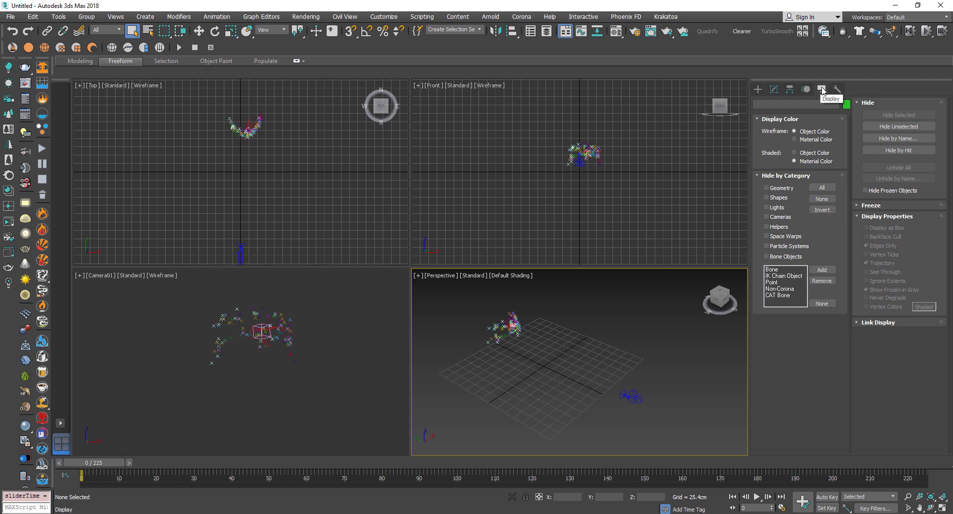
{"action": "left_click", "coordinate": [766, 227]}
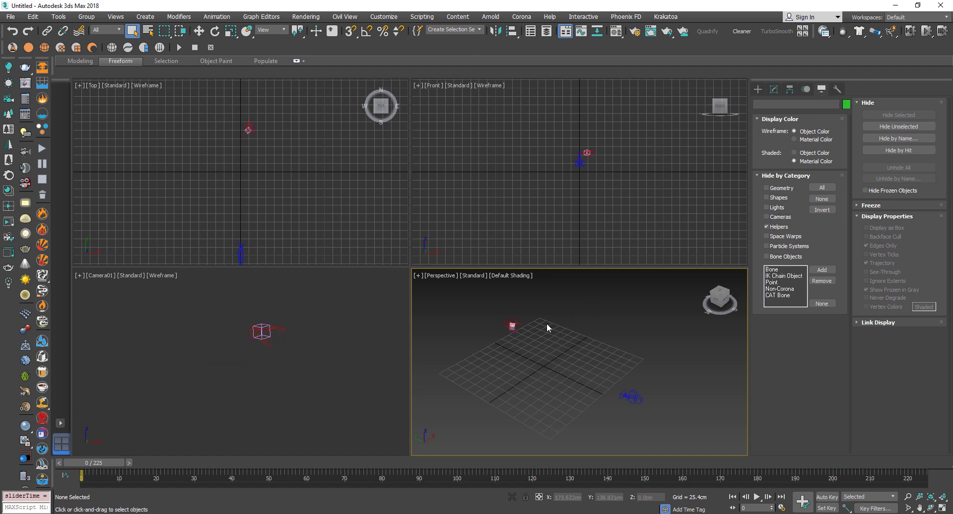
{"action": "scroll", "coordinate": [512, 330], "scroll_direction": "up", "scroll_amount": 4}
{"action": "middle_click_drag", "start_coordinate": [512, 329], "coordinate": [480, 328], "text": "alt"}
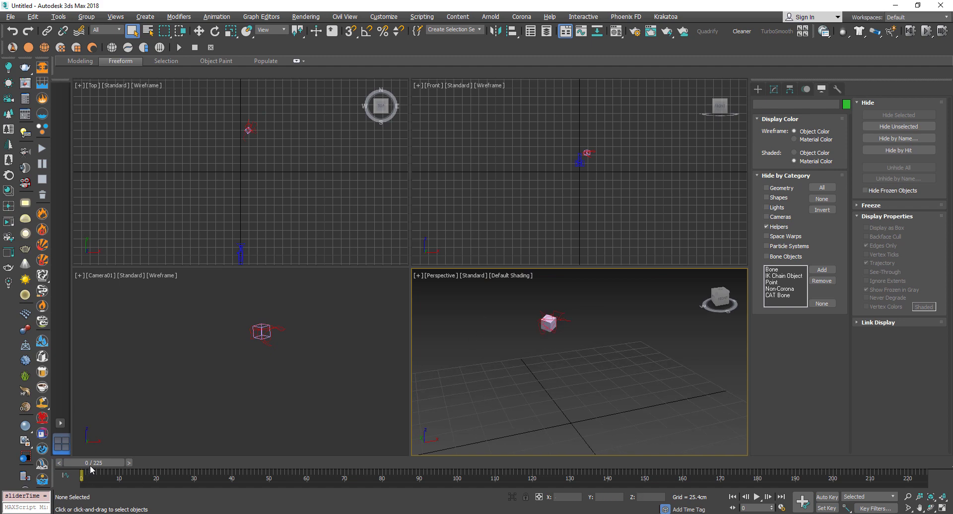
{"action": "mouse_move", "coordinate": [91, 463]}
{"action": "left_mouse_down"}
{"action": "mouse_move", "coordinate": [485, 462]}
{"action": "mouse_move", "coordinate": [93, 462]}
{"action": "left_mouse_up"}
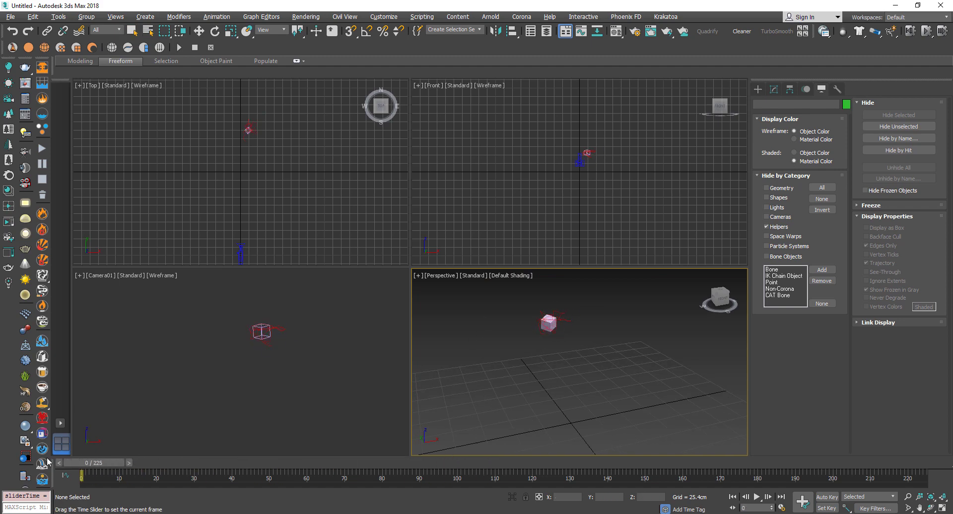
{"action": "left_click", "coordinate": [766, 227]}
{"action": "middle_click_drag", "start_coordinate": [469, 338], "coordinate": [604, 330], "text": "alt"}
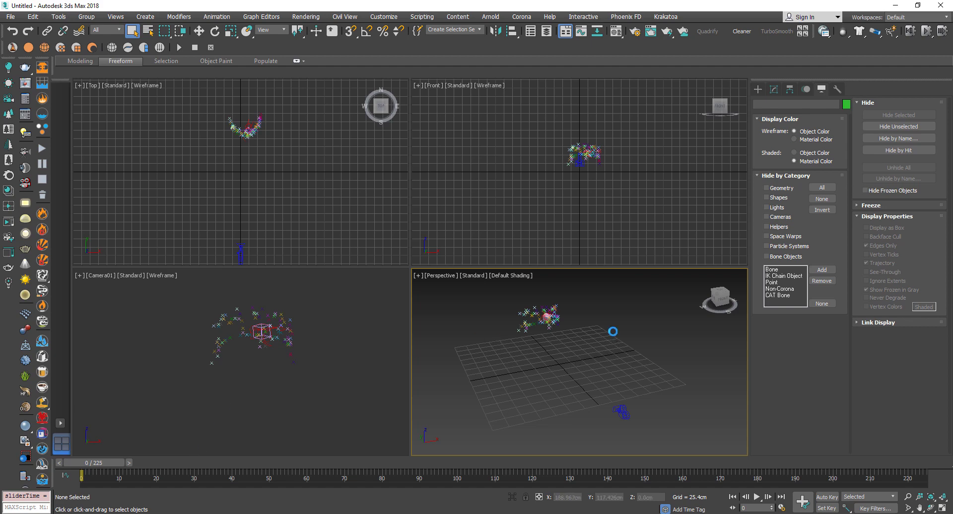
{"action": "left_click", "coordinate": [9, 17]}
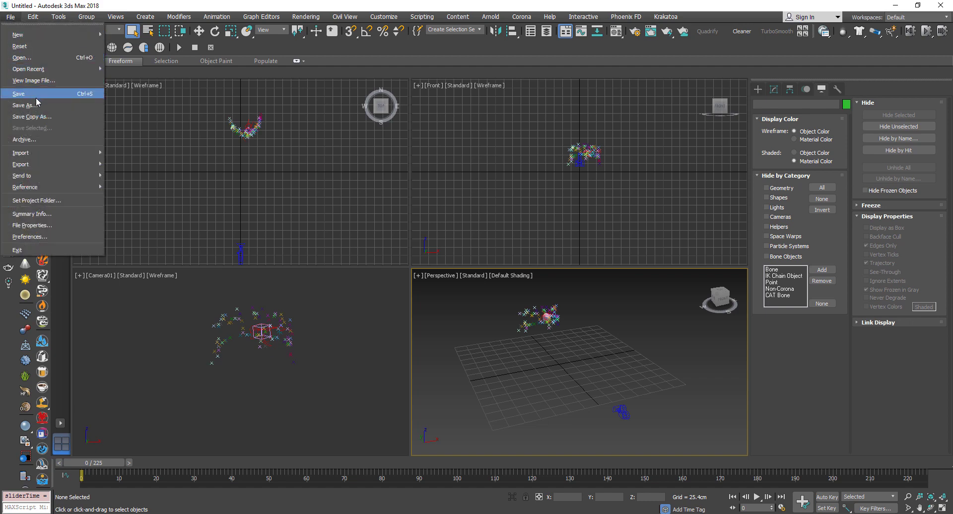
{"action": "mouse_move", "coordinate": [74, 72]}
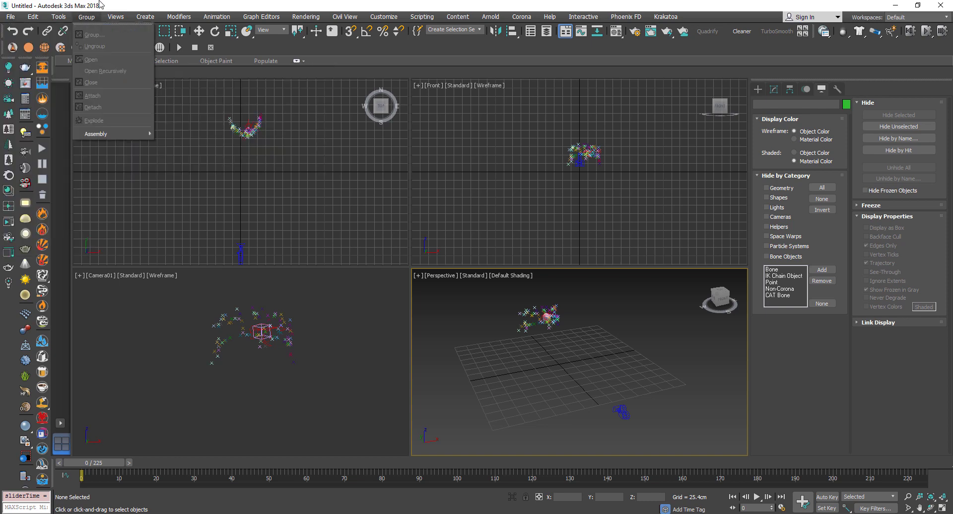
{"action": "left_click", "coordinate": [188, 5]}
Merge the gasmask_genesis object from Prativaqaz.max into the scene
{"action": "left_click", "coordinate": [15, 17]}
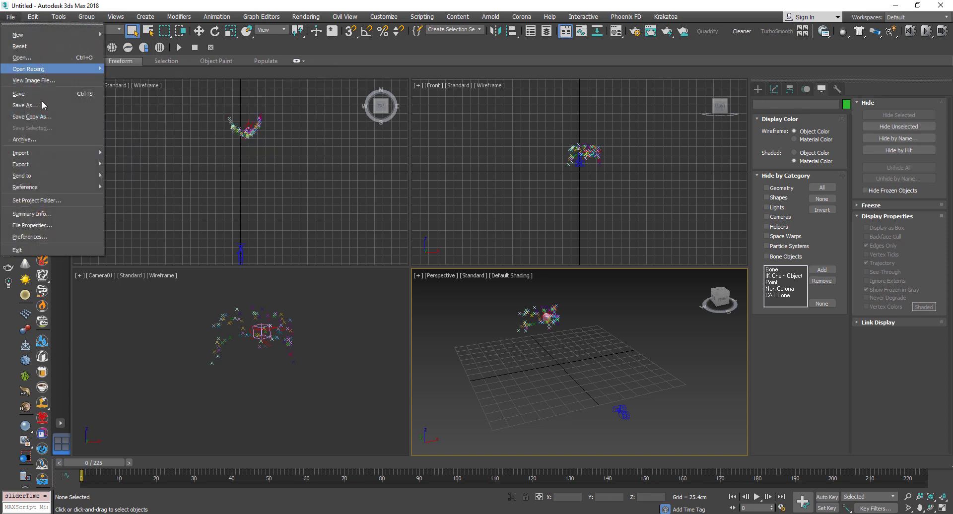
{"action": "mouse_move", "coordinate": [52, 157]}
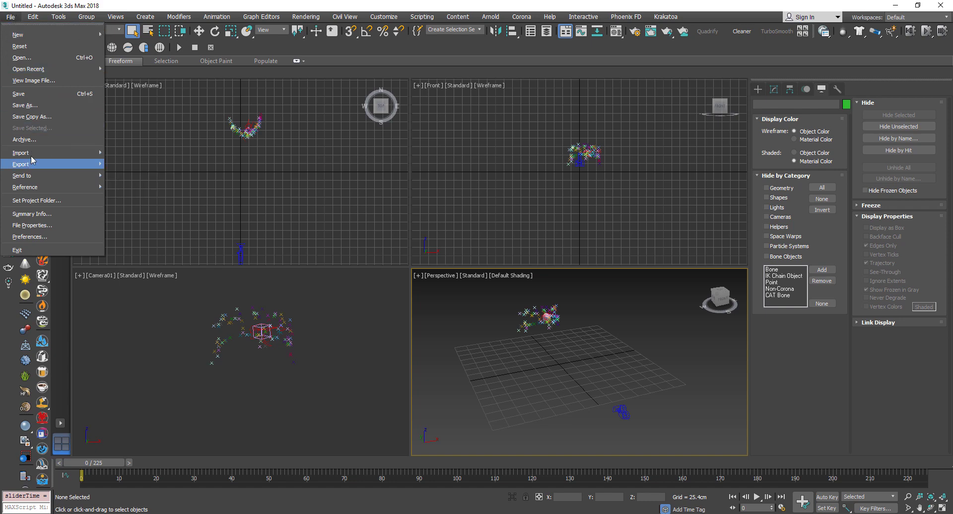
{"action": "left_click", "coordinate": [120, 171]}
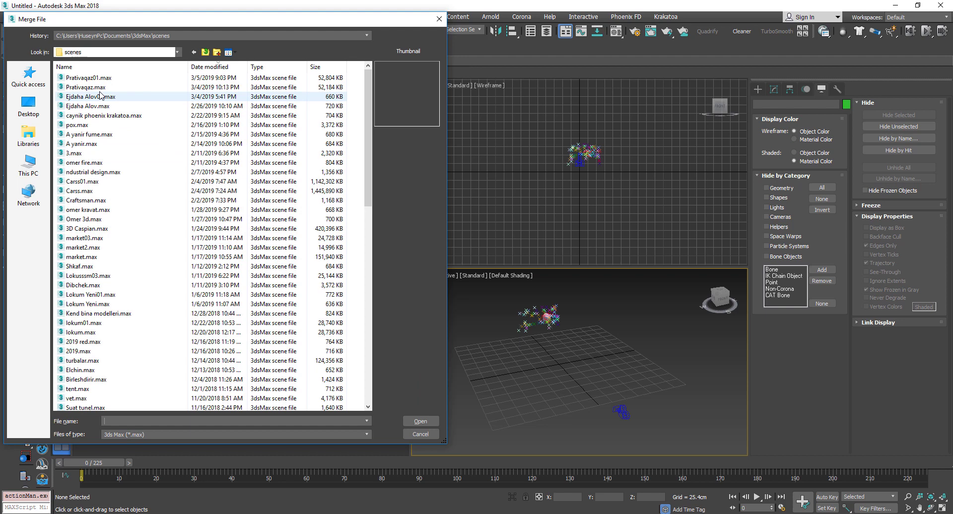
{"action": "left_click", "coordinate": [98, 88]}
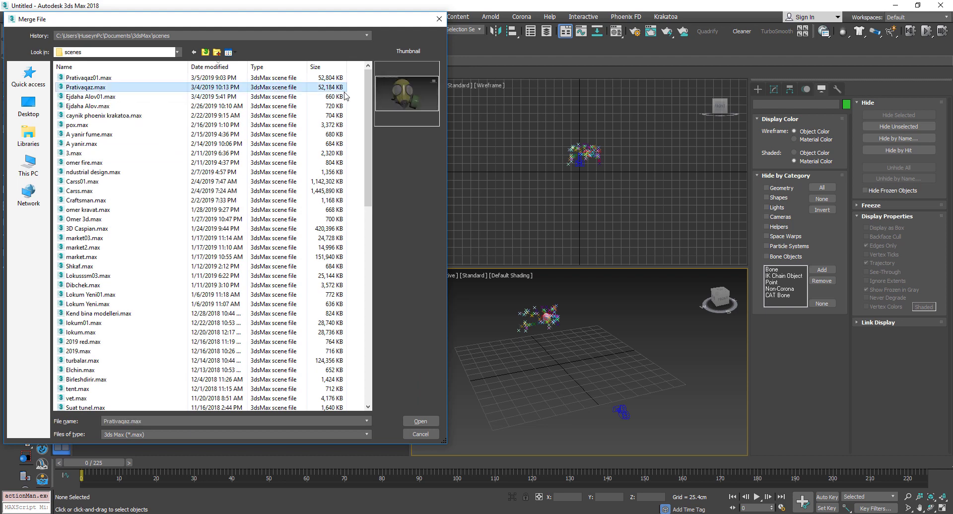
{"action": "key", "text": "Return"}
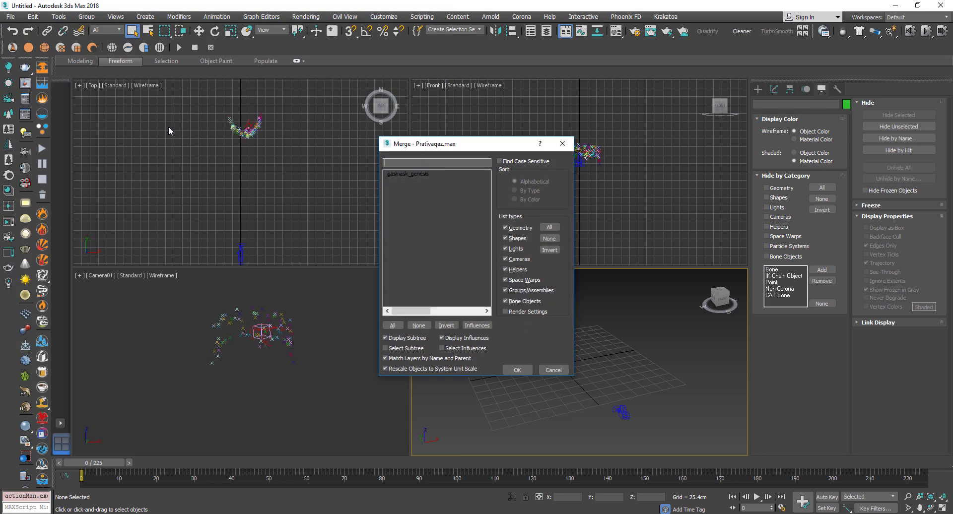
{"action": "double_click", "coordinate": [428, 174]}
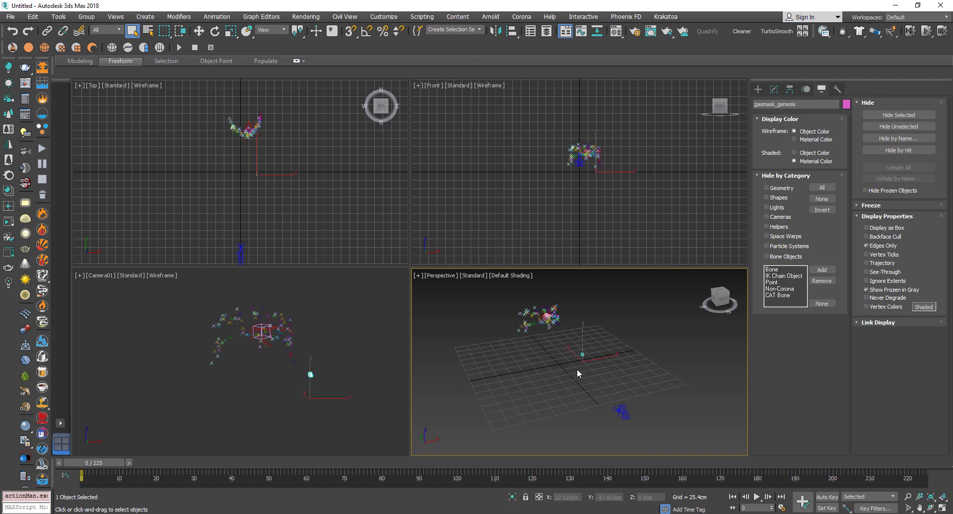
Scale the gas mask up uniformly to about 1284 percent
{"action": "middle_click_drag", "start_coordinate": [583, 372], "coordinate": [595, 377]}
{"action": "key", "text": "r"}
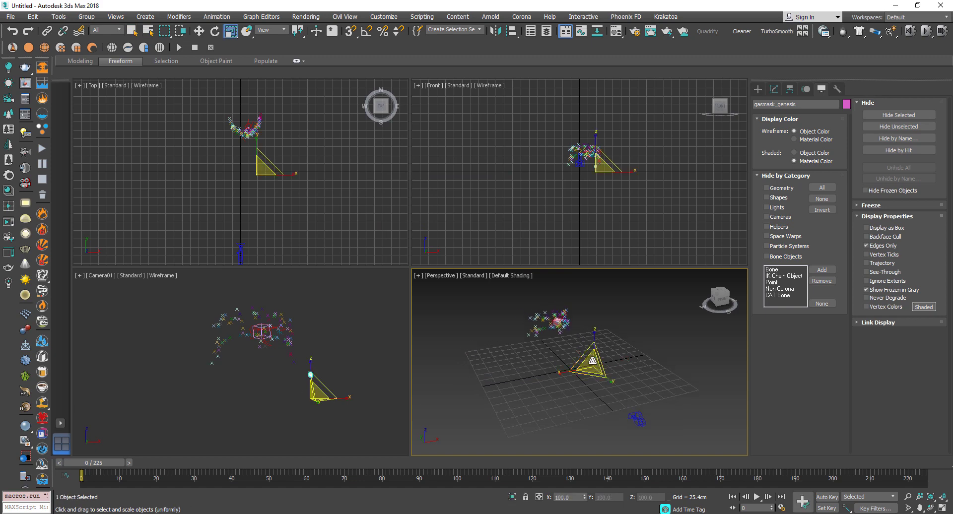
{"action": "left_click_drag", "start_coordinate": [594, 362], "coordinate": [689, 15]}
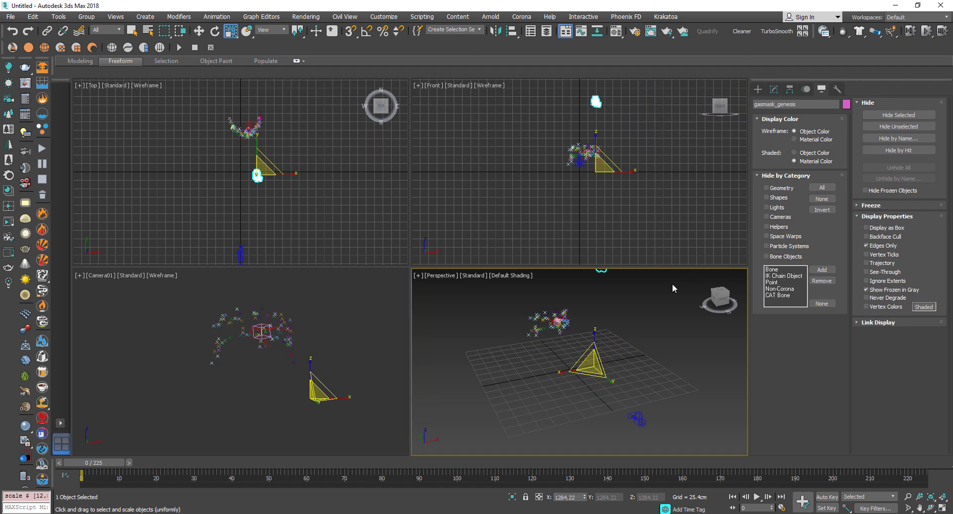
{"action": "middle_click_drag", "start_coordinate": [610, 323], "coordinate": [603, 358]}
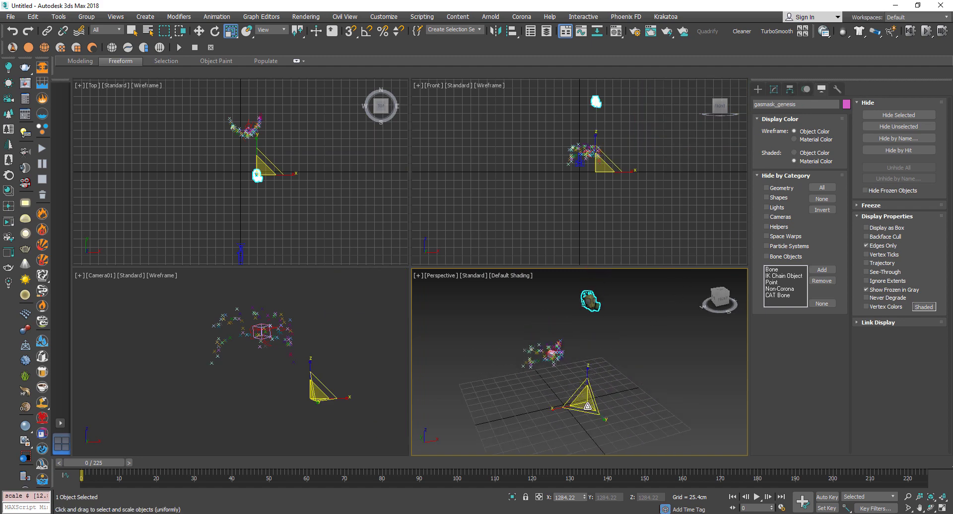
Center the gas mask's pivot on the object and end pivot editing
{"action": "left_click", "coordinate": [790, 90]}
{"action": "left_click", "coordinate": [799, 157]}
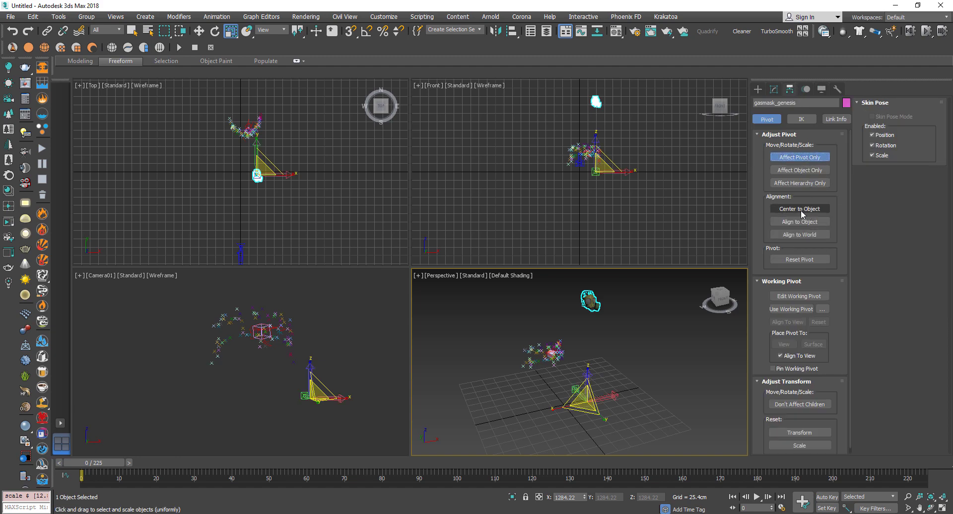
{"action": "left_click", "coordinate": [804, 211]}
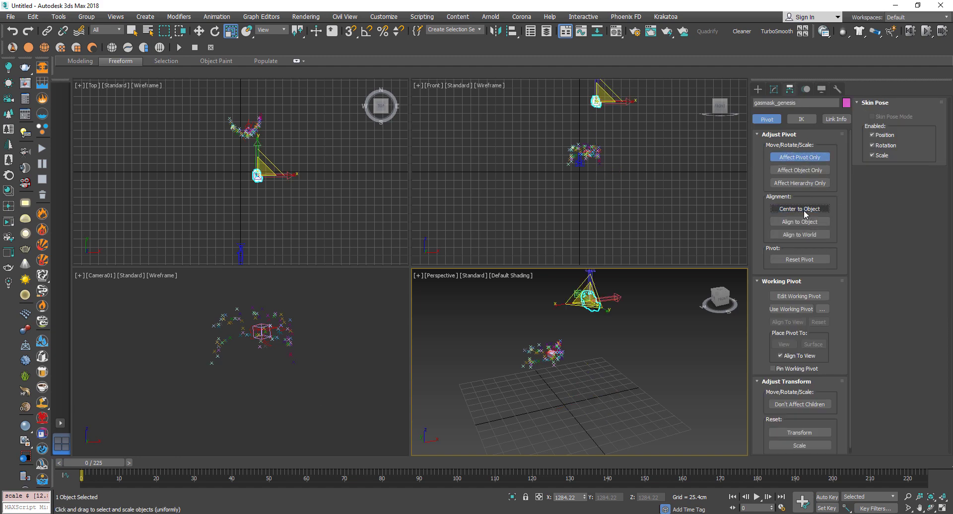
{"action": "left_click", "coordinate": [798, 157]}
Enlarge the gas mask by about 327 percent and move it in the Top view around the trackers, at about X 27.9, Y 116.4 cm
{"action": "left_click_drag", "start_coordinate": [603, 298], "coordinate": [630, 177]}
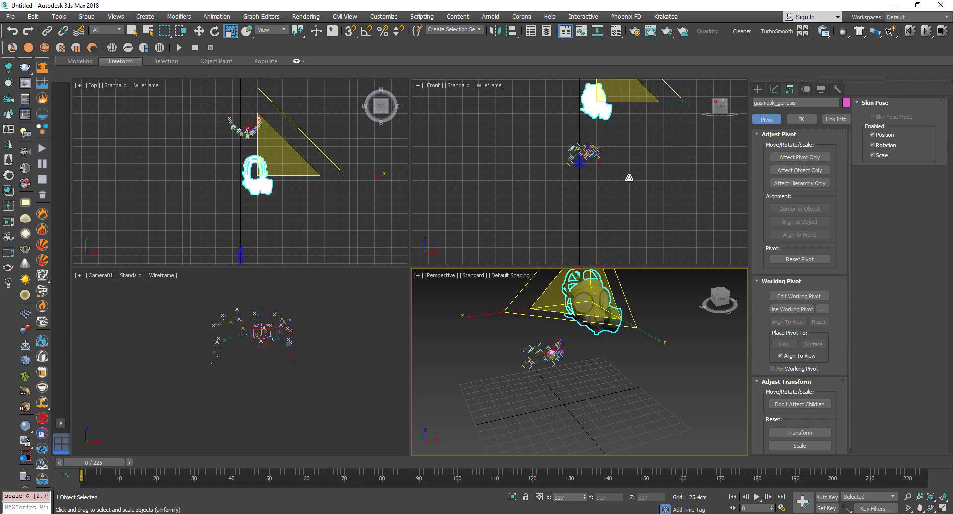
{"action": "scroll", "coordinate": [281, 180], "scroll_direction": "up", "scroll_amount": 4}
{"action": "key", "text": "w"}
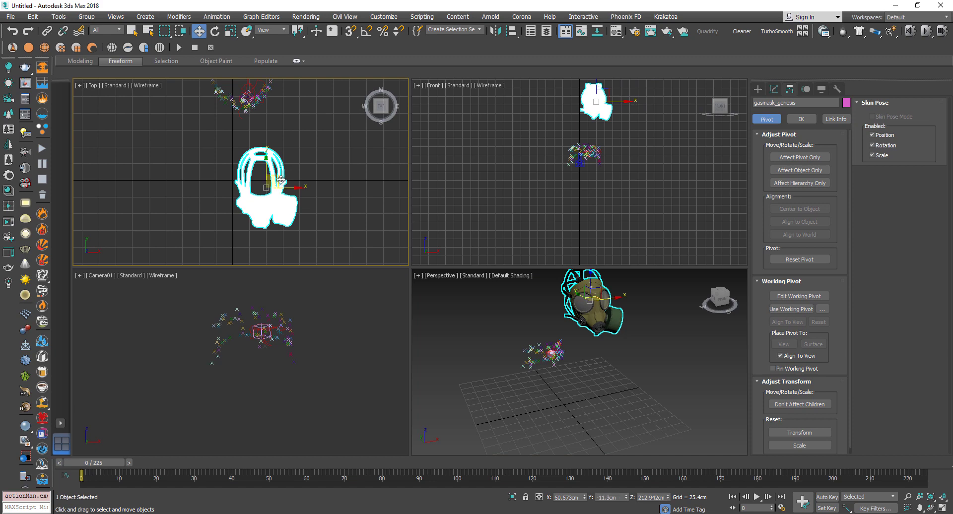
{"action": "middle_click_drag", "start_coordinate": [286, 138], "coordinate": [307, 203]}
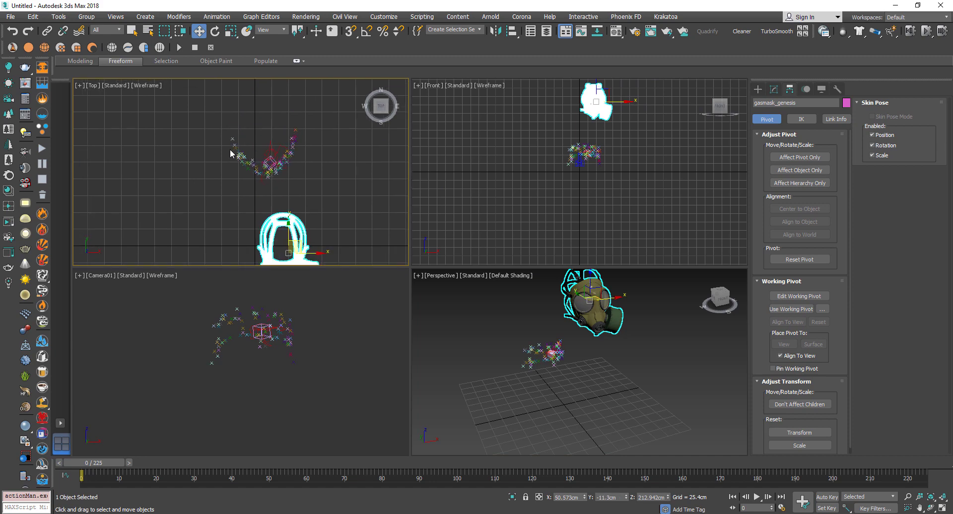
{"action": "left_click_drag", "start_coordinate": [283, 226], "coordinate": [281, 149]}
Lower the gas mask in the Front view to tracker level, at a height of about 1.7 cm
{"action": "key", "text": "e"}
{"action": "key", "text": "r"}
{"action": "middle_click_drag", "start_coordinate": [598, 87], "coordinate": [601, 92]}
{"action": "key", "text": "w"}
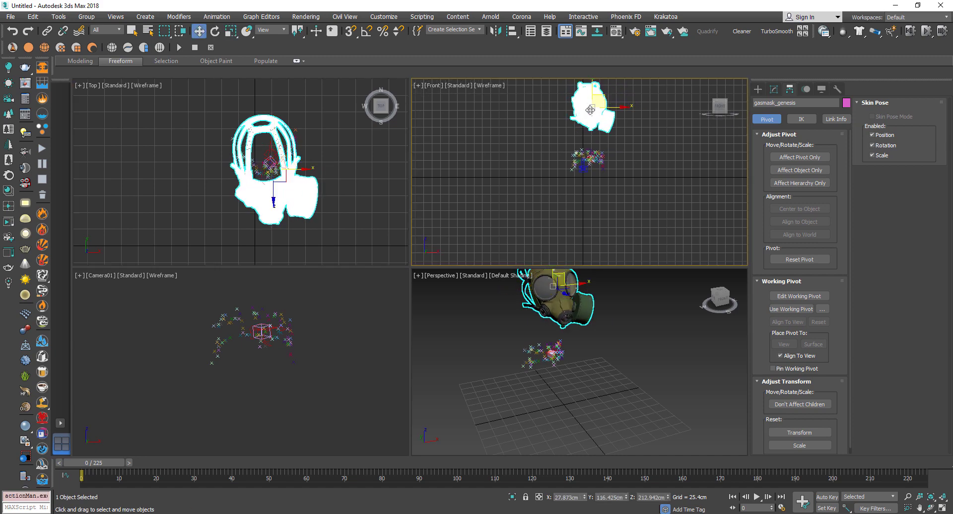
{"action": "left_click_drag", "start_coordinate": [593, 86], "coordinate": [593, 154]}
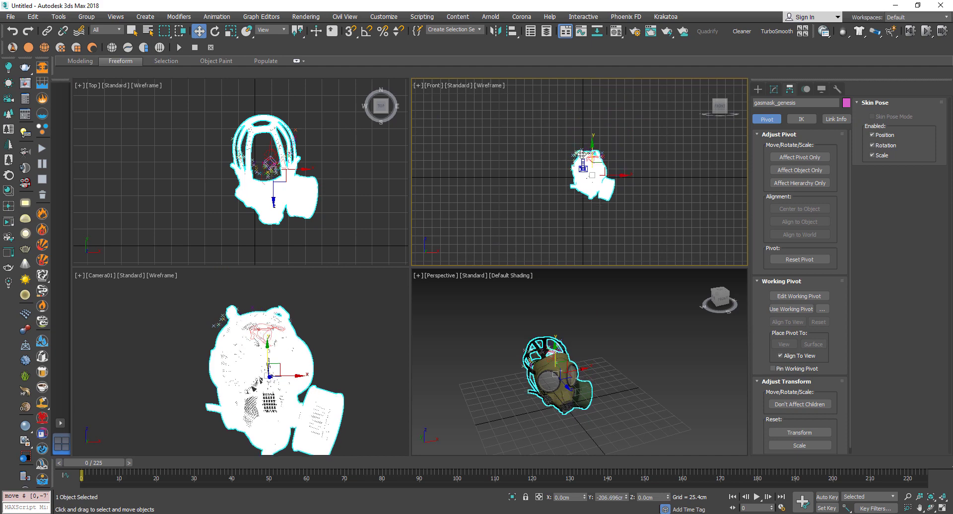
Maximize the Perspective viewport and examine how the gas mask sits around the tracked box and trackers
{"action": "left_click", "coordinate": [619, 349]}
{"action": "middle_click_drag", "start_coordinate": [619, 349], "coordinate": [475, 276], "text": "alt"}
{"action": "left_click", "coordinate": [553, 374]}
{"action": "key", "text": "alt+w"}
{"action": "scroll", "coordinate": [585, 286], "scroll_direction": "up", "scroll_amount": 3}
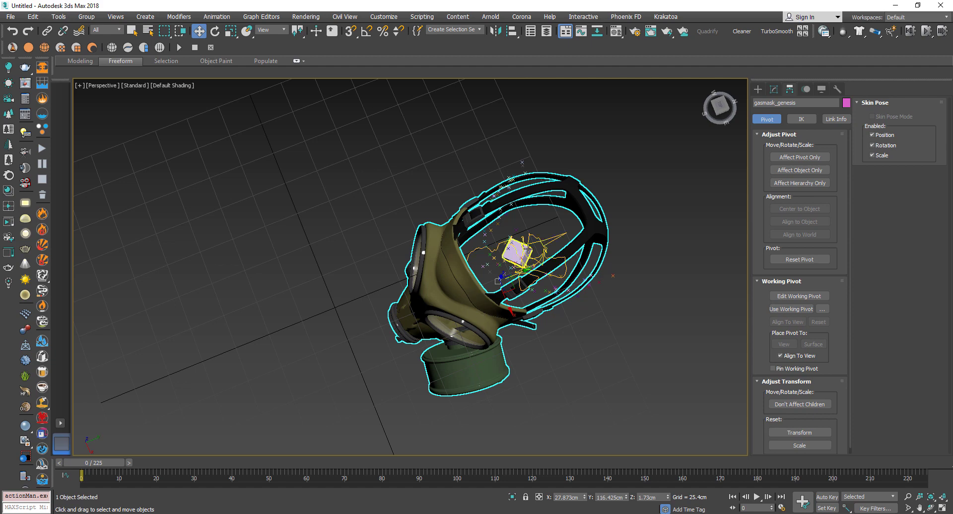
Link the gas mask as a child of the tracked box at frame 0
{"action": "scroll", "coordinate": [437, 322], "scroll_direction": "up", "scroll_amount": 4}
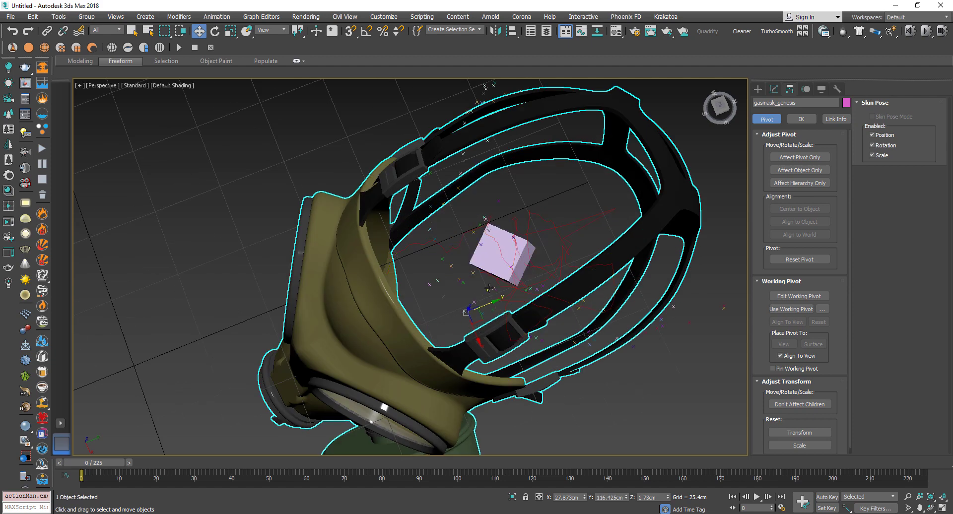
{"action": "scroll", "coordinate": [496, 283], "scroll_direction": "down", "scroll_amount": 4}
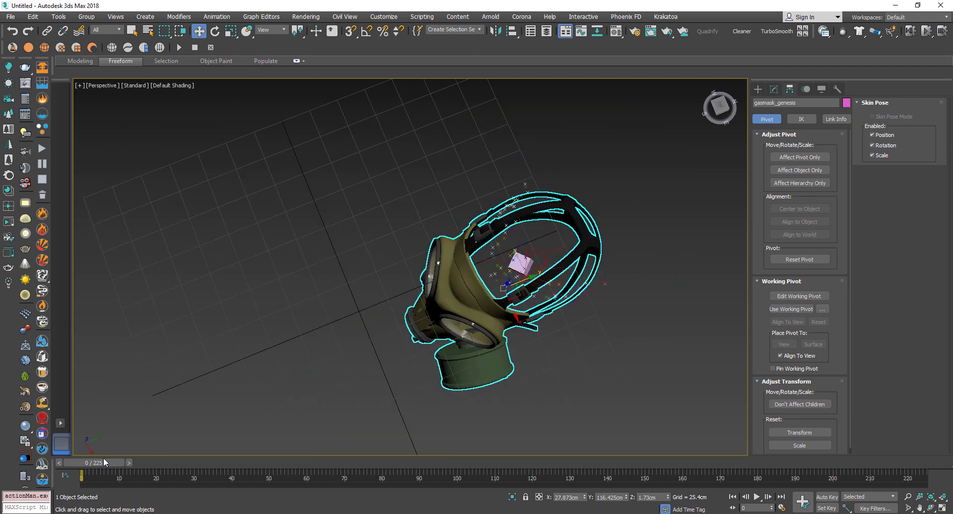
{"action": "left_click_drag", "start_coordinate": [103, 462], "coordinate": [45, 487]}
{"action": "key", "text": "w"}
{"action": "left_click", "coordinate": [46, 31]}
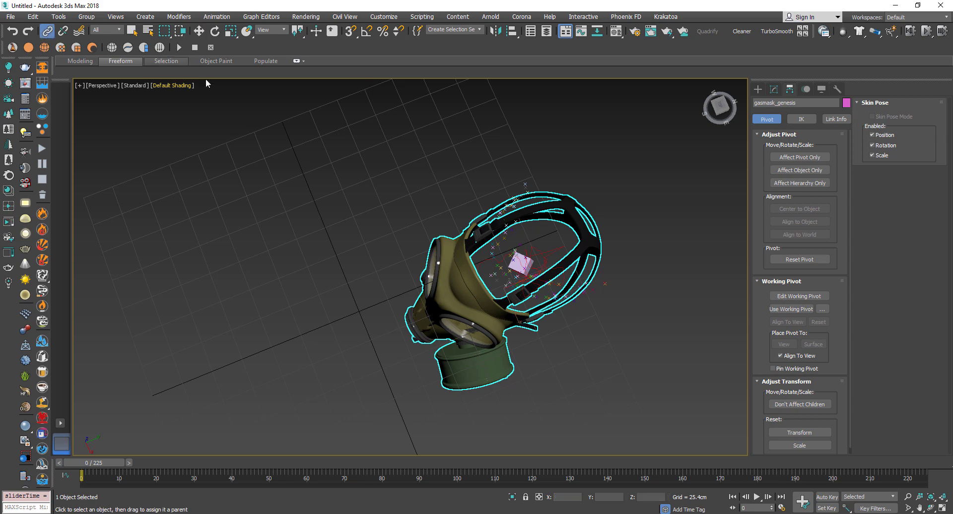
{"action": "left_click_drag", "start_coordinate": [440, 309], "coordinate": [411, 351]}
{"action": "left_click_drag", "start_coordinate": [554, 241], "coordinate": [521, 268]}
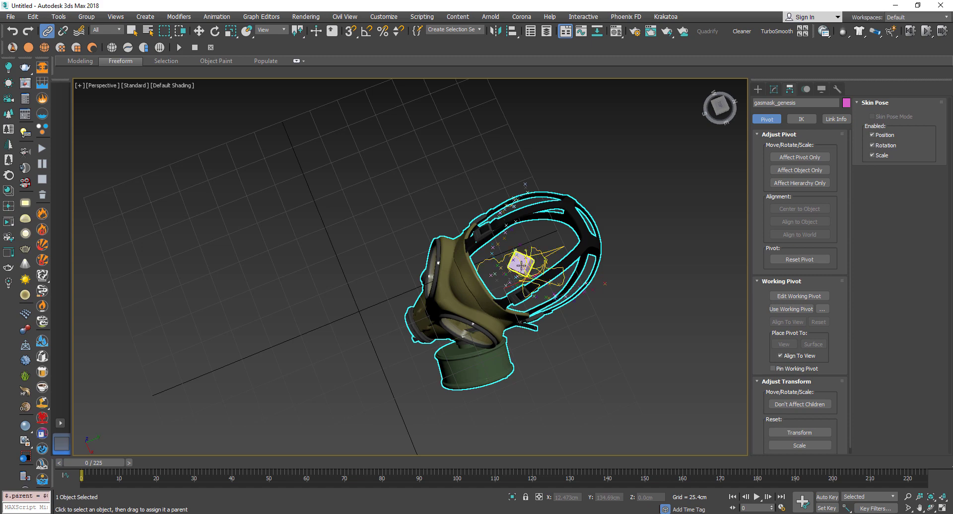
{"action": "key", "text": "w"}
Play and scrub the animation in the Perspective view to examine how the linked gas mask follows the trackers
{"action": "left_click", "coordinate": [604, 352]}
{"action": "scroll", "coordinate": [586, 338], "scroll_direction": "down", "scroll_amount": 5}
{"action": "middle_click_drag", "start_coordinate": [578, 330], "coordinate": [573, 265], "text": "alt"}
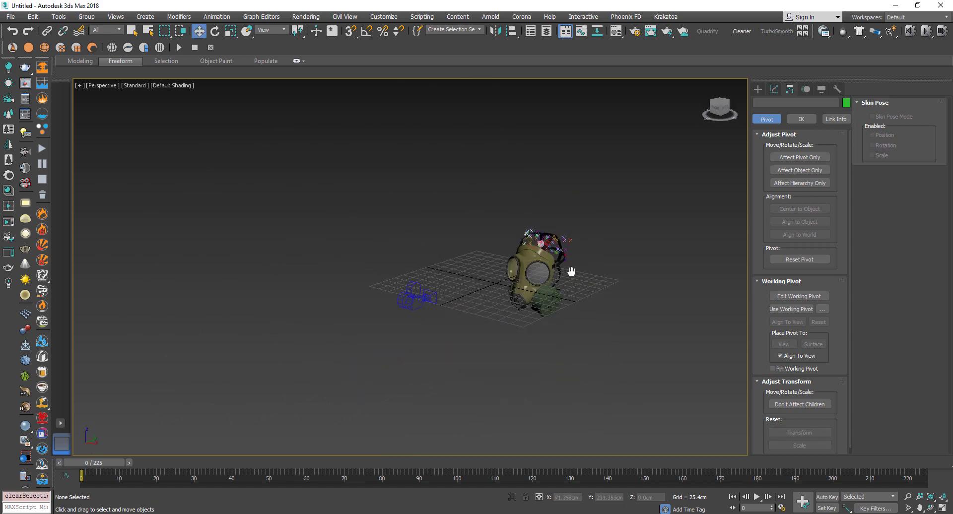
{"action": "left_click", "coordinate": [757, 497]}
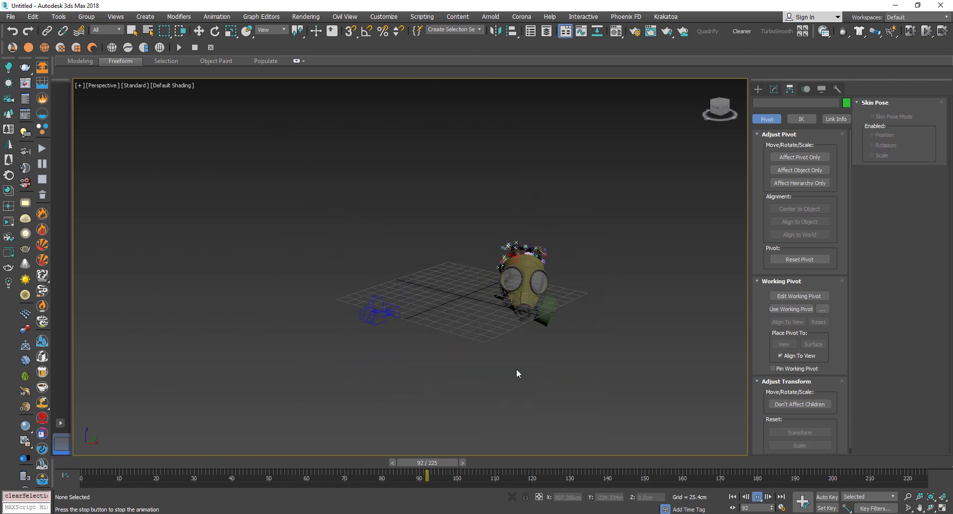
{"action": "middle_click_drag", "start_coordinate": [511, 362], "coordinate": [545, 327], "text": "alt"}
{"action": "scroll", "coordinate": [534, 330], "scroll_direction": "up", "scroll_amount": 4}
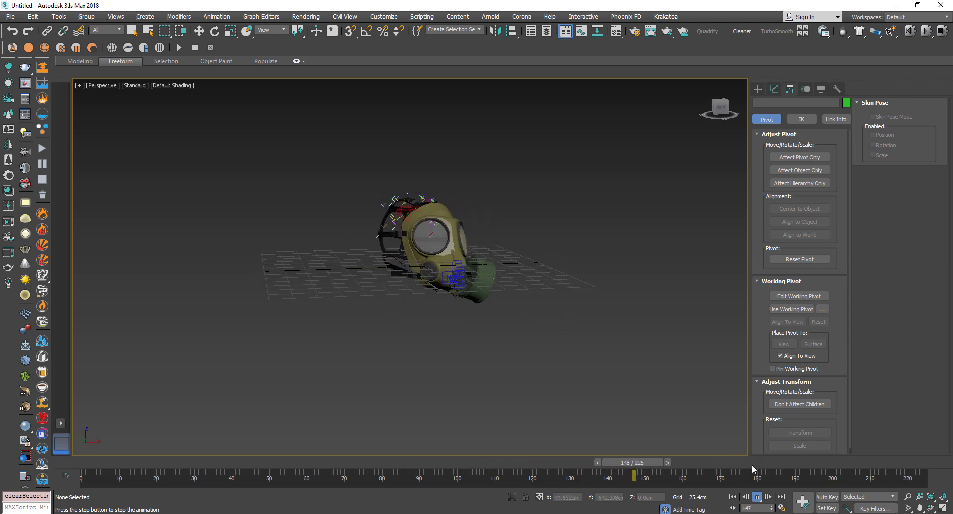
{"action": "left_click", "coordinate": [758, 498]}
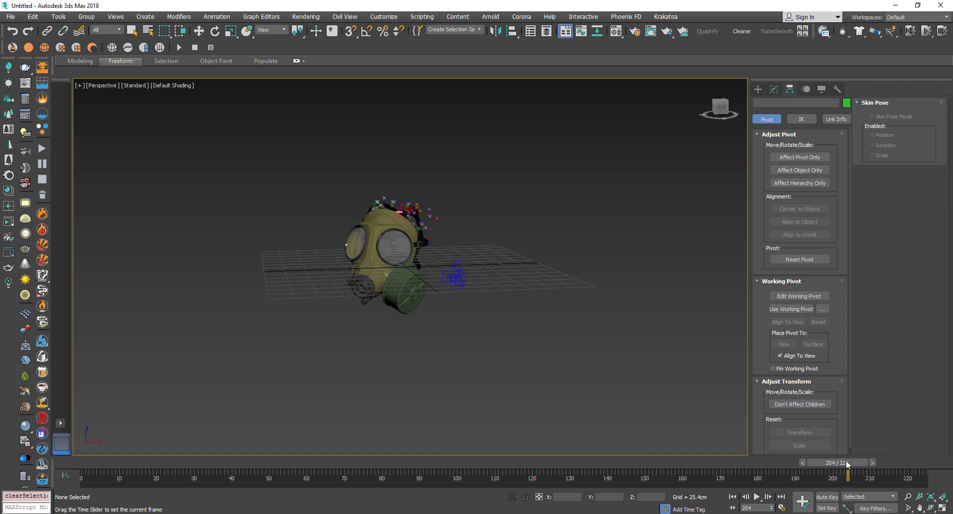
{"action": "left_click_drag", "start_coordinate": [844, 463], "coordinate": [469, 463]}
Enable real-time playback in the time configuration and replay the gas mask animation in the Perspective view
{"action": "right_click", "coordinate": [753, 498]}
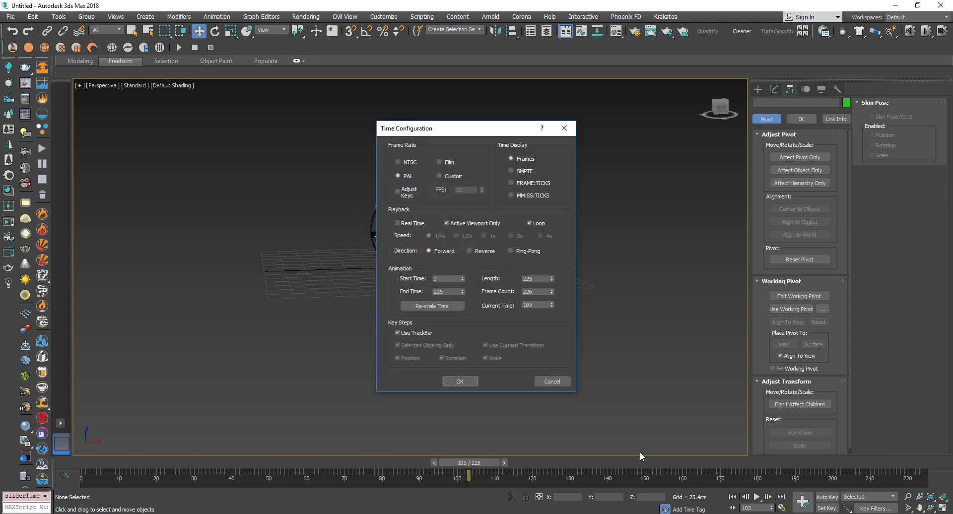
{"action": "left_click", "coordinate": [398, 223]}
{"action": "left_click", "coordinate": [461, 382]}
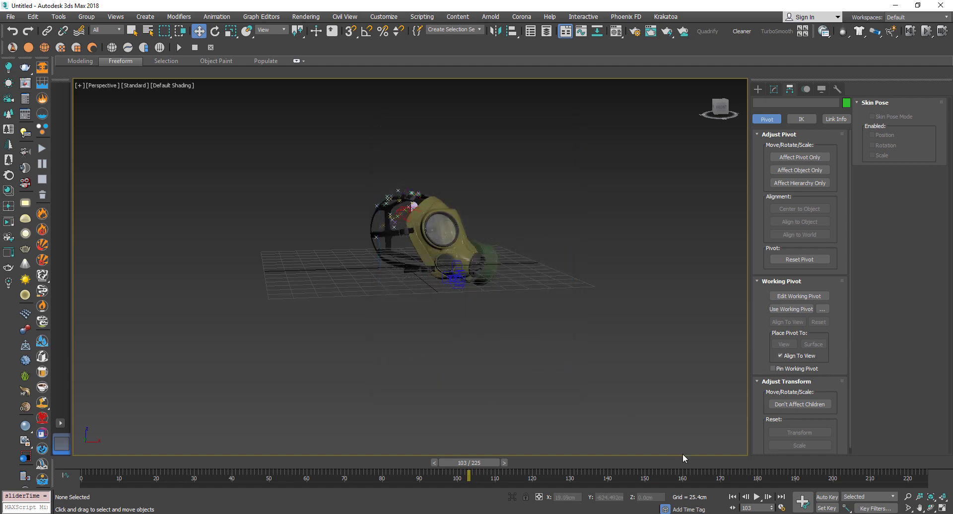
{"action": "left_click", "coordinate": [757, 497]}
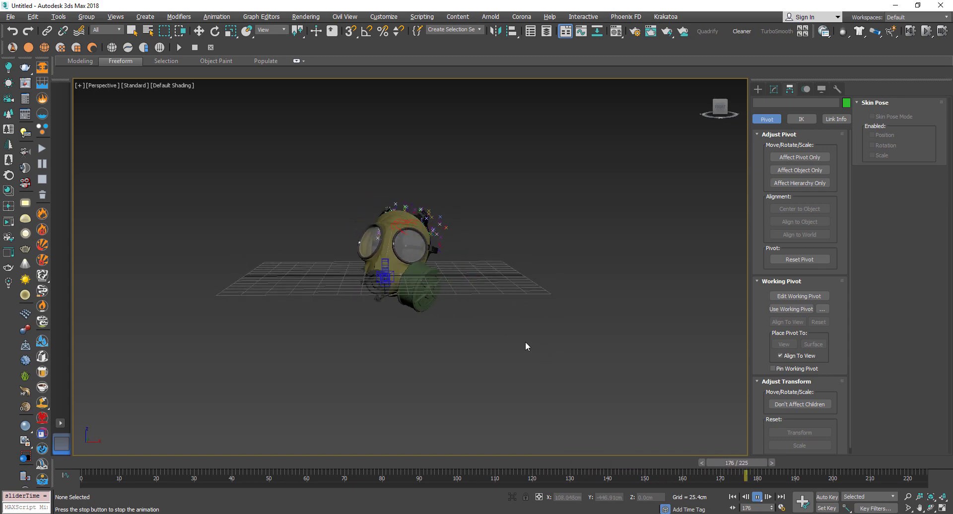
{"action": "middle_click_drag", "start_coordinate": [501, 302], "coordinate": [520, 308], "text": "alt"}
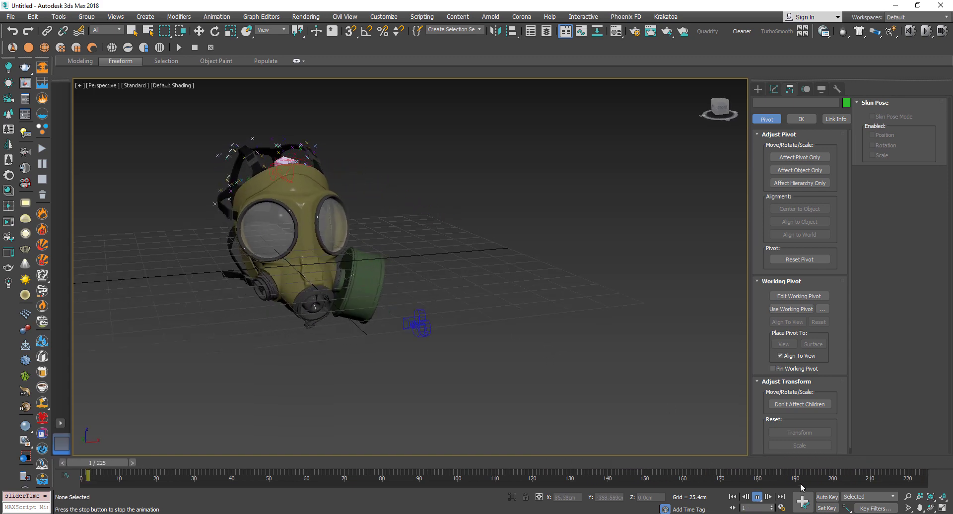
{"action": "left_click", "coordinate": [757, 497]}
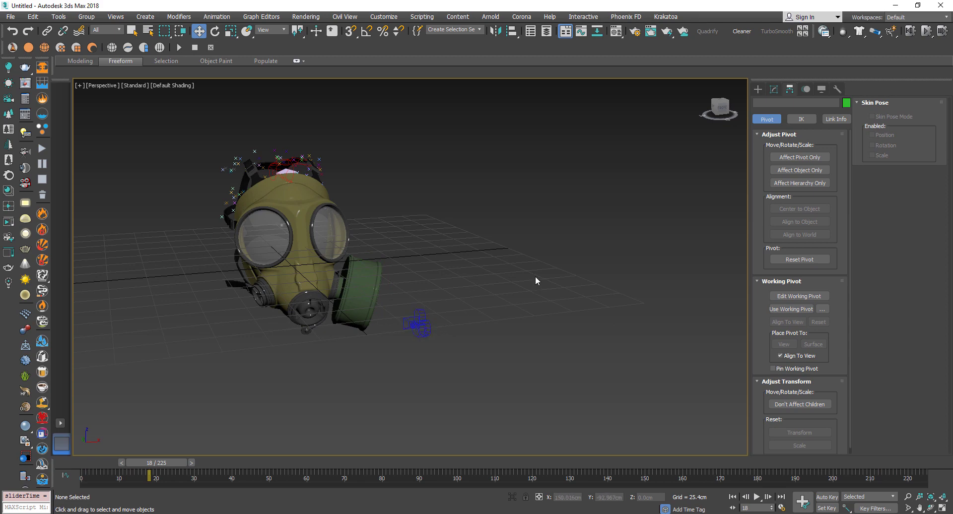
Show the scene through Camera01 with default shading and safe frames, and return to frame 0
{"action": "key", "text": "c"}
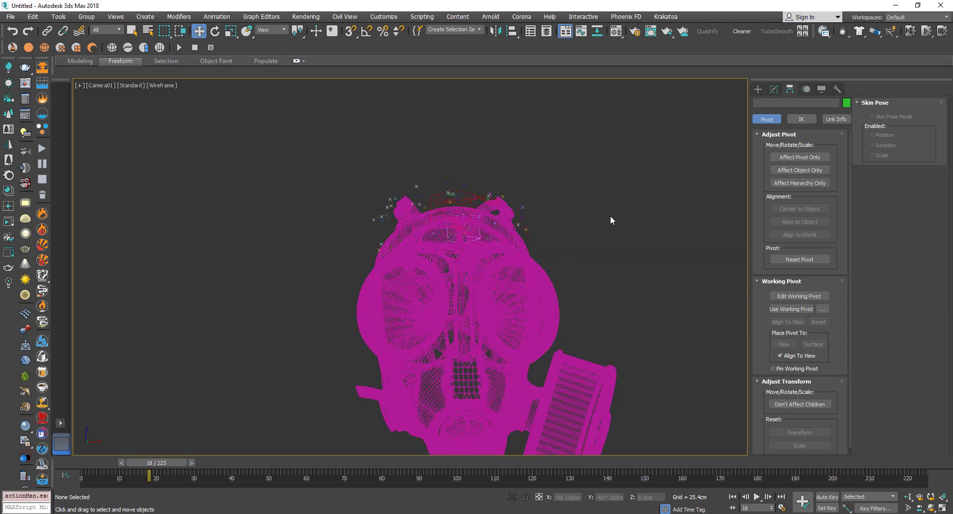
{"action": "key", "text": "F3"}
{"action": "key", "text": "shift+f"}
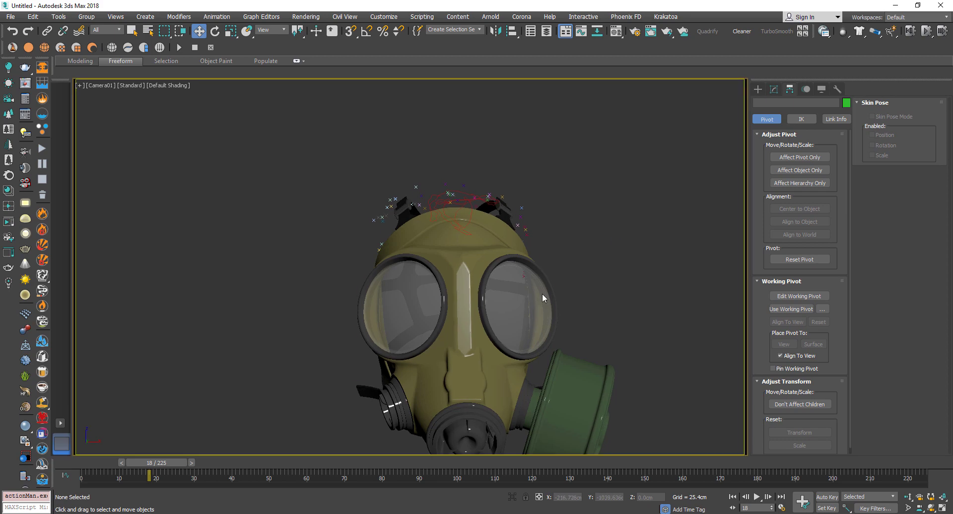
{"action": "left_click_drag", "start_coordinate": [160, 469], "coordinate": [82, 474]}
{"action": "key", "text": "w"}
{"action": "left_click", "coordinate": [508, 223]}
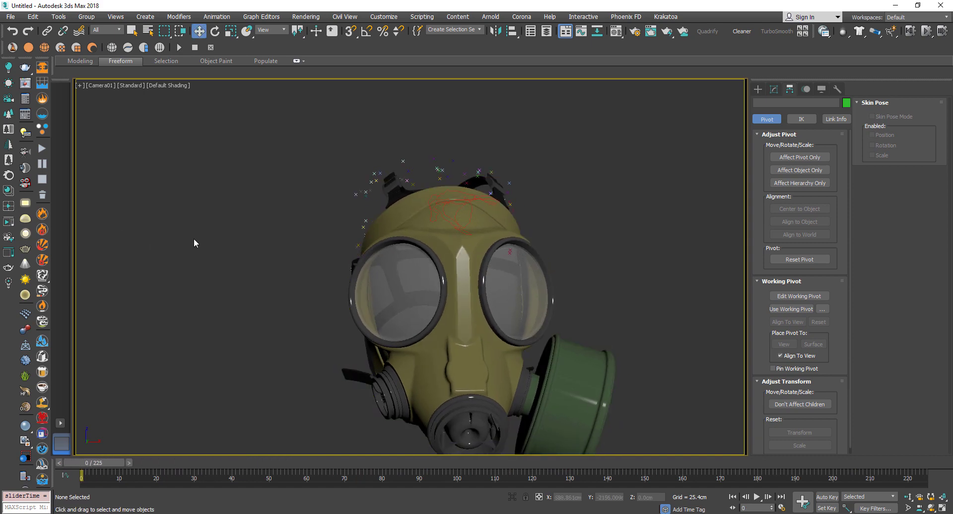
Switch to File Explorer and open the Jpegs image-sequence folder inside ObjectTrackTutorial
{"action": "left_click", "coordinate": [97, 513]}
{"action": "left_click_drag", "start_coordinate": [157, 119], "coordinate": [283, 121]}
{"action": "left_click", "coordinate": [333, 369]}
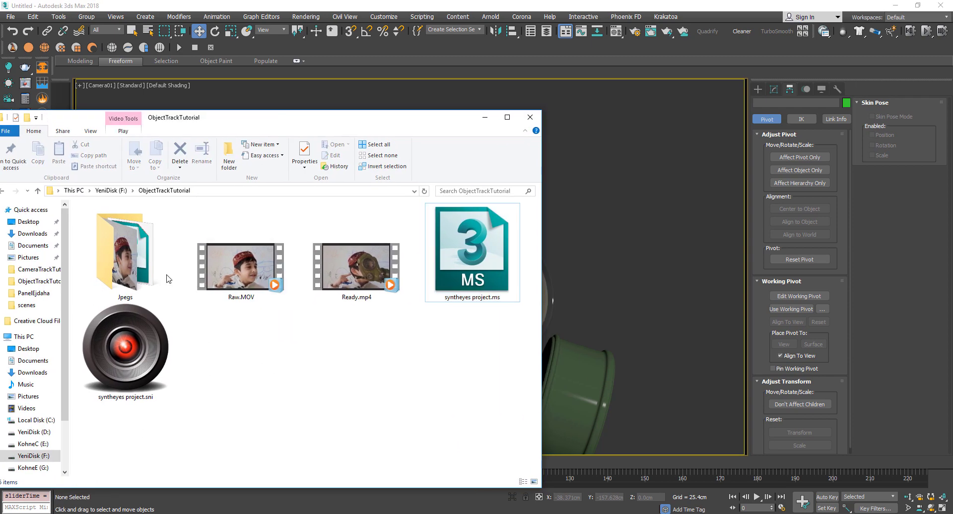
{"action": "double_click", "coordinate": [123, 252]}
{"action": "scroll", "coordinate": [351, 313], "scroll_direction": "down", "scroll_amount": 10}
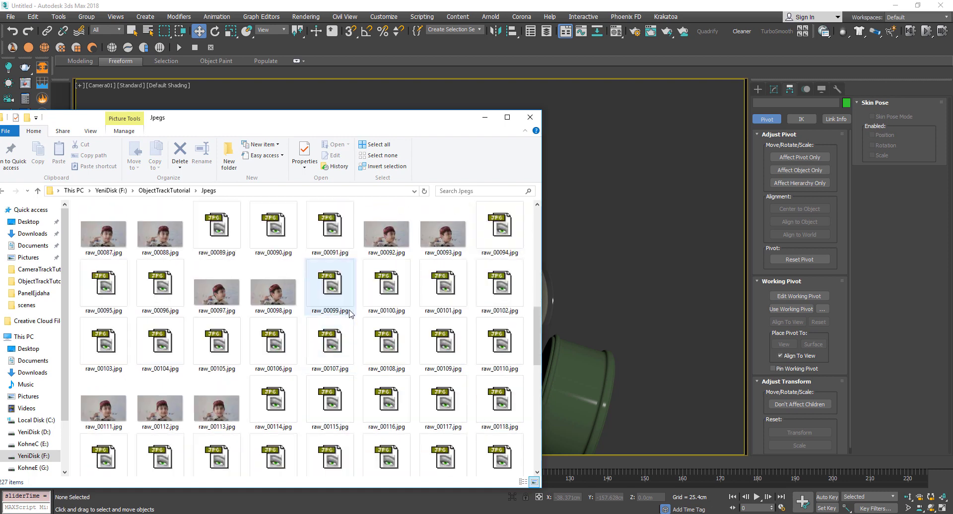
{"action": "scroll", "coordinate": [350, 314], "scroll_direction": "up", "scroll_amount": 10}
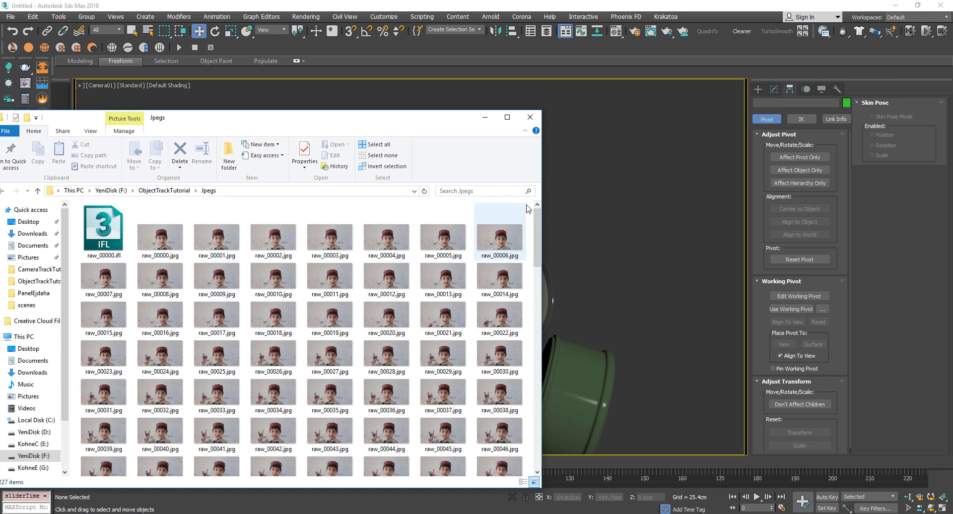
Load raw_00000.ifl into the Camera01 view as a viewport background only, without using it as an environment map
{"action": "left_click_drag", "start_coordinate": [91, 221], "coordinate": [643, 155]}
{"action": "left_click_drag", "start_coordinate": [492, 222], "coordinate": [657, 135]}
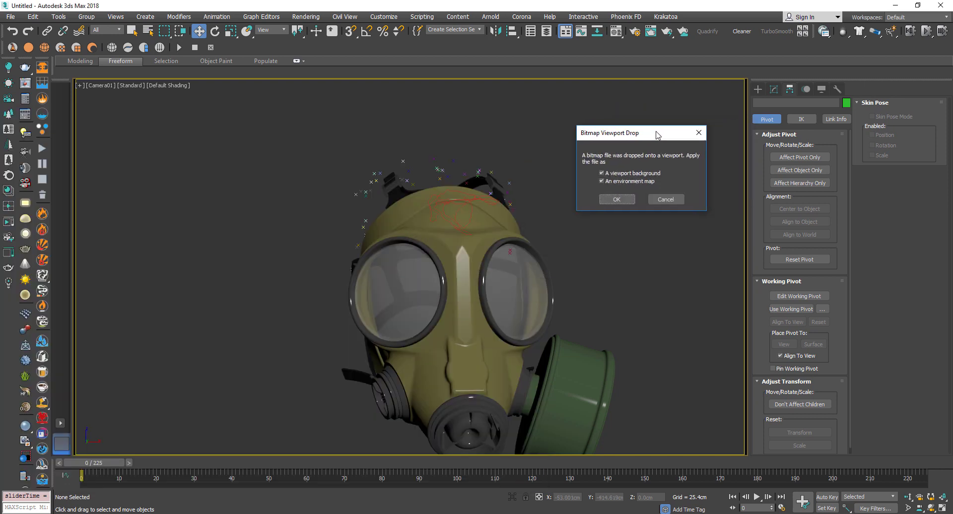
{"action": "left_click", "coordinate": [603, 181]}
{"action": "left_click", "coordinate": [618, 199]}
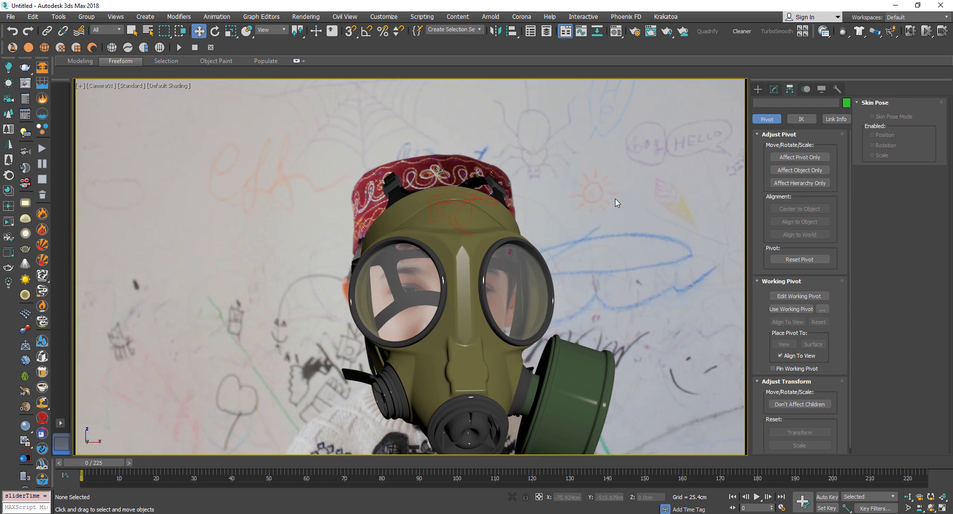
Select the gas mask and shift it sideways over the boy's face in the camera view at frame 36, to about X 15.4 cm
{"action": "left_click", "coordinate": [463, 250]}
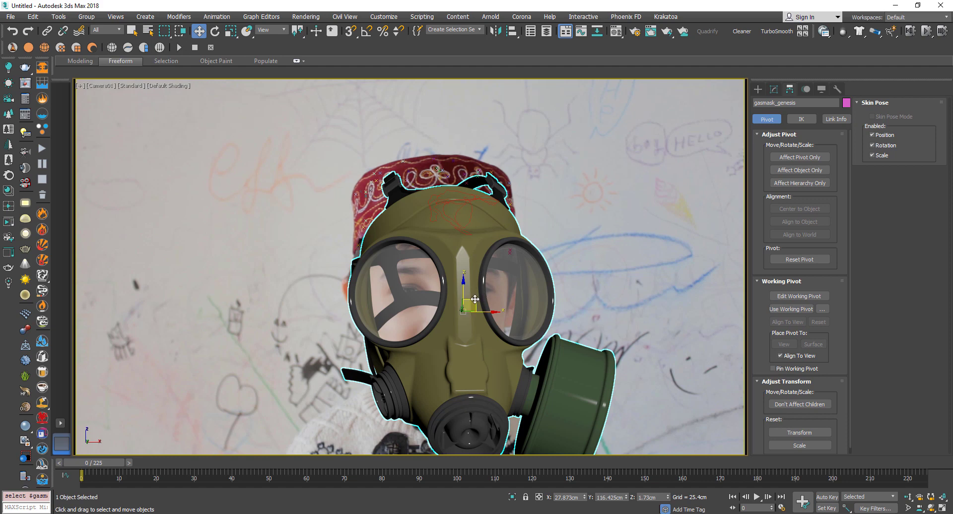
{"action": "mouse_move", "coordinate": [475, 300]}
{"action": "left_mouse_down"}
{"action": "mouse_move", "coordinate": [466, 289]}
{"action": "mouse_move", "coordinate": [461, 304]}
{"action": "mouse_move", "coordinate": [468, 301]}
{"action": "left_mouse_up"}
{"action": "key", "text": "r"}
{"action": "key", "text": "ctrl+z"}
{"action": "key", "text": "w"}
{"action": "left_click_drag", "start_coordinate": [96, 467], "coordinate": [225, 465]}
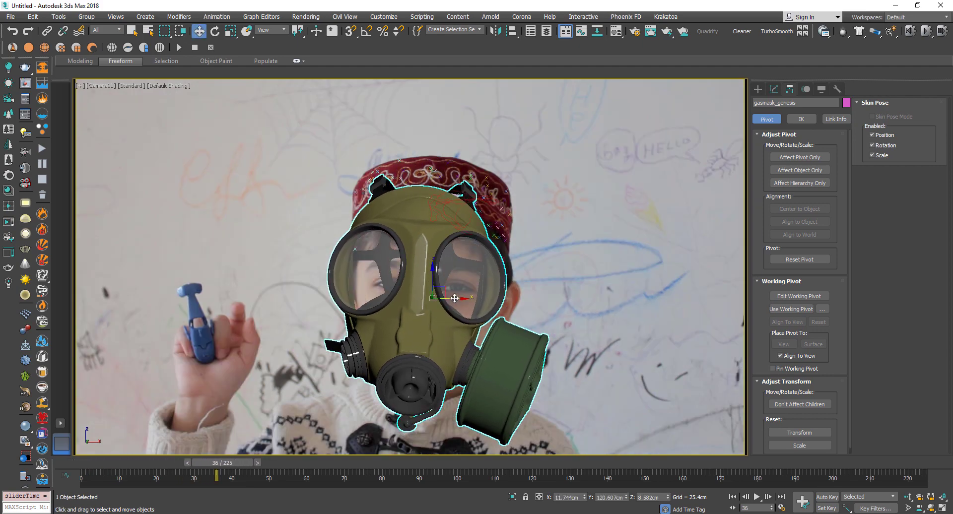
{"action": "left_click_drag", "start_coordinate": [450, 307], "coordinate": [457, 307]}
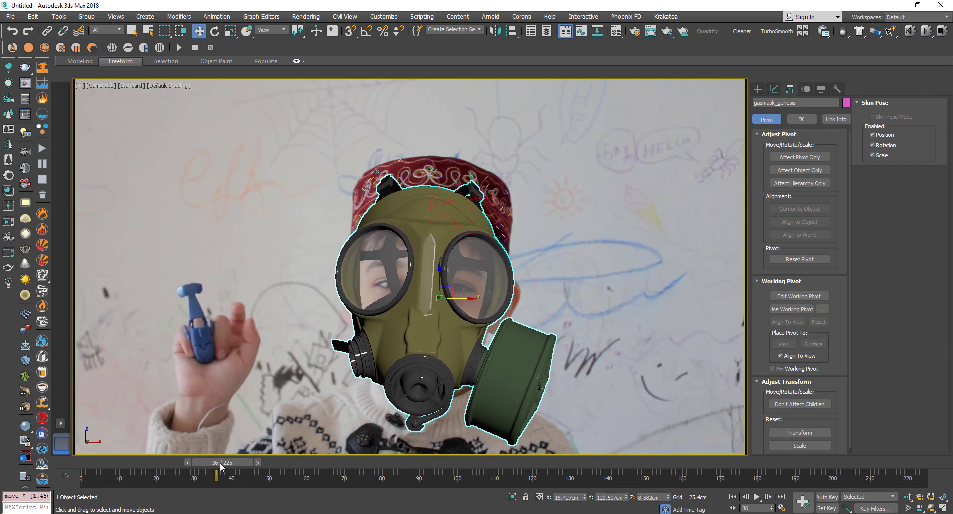
Restore the four viewports and, at frame 87, move the gas mask backward in the Top view to about X 55.8, Y 142.2 cm
{"action": "left_click_drag", "start_coordinate": [221, 467], "coordinate": [417, 464]}
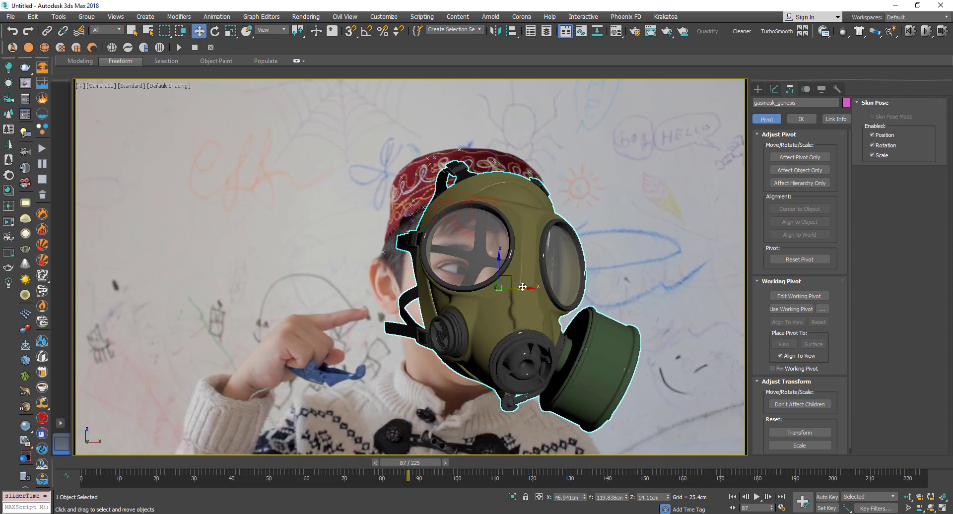
{"action": "key", "text": "alt+w"}
{"action": "scroll", "coordinate": [300, 160], "scroll_direction": "up", "scroll_amount": 3}
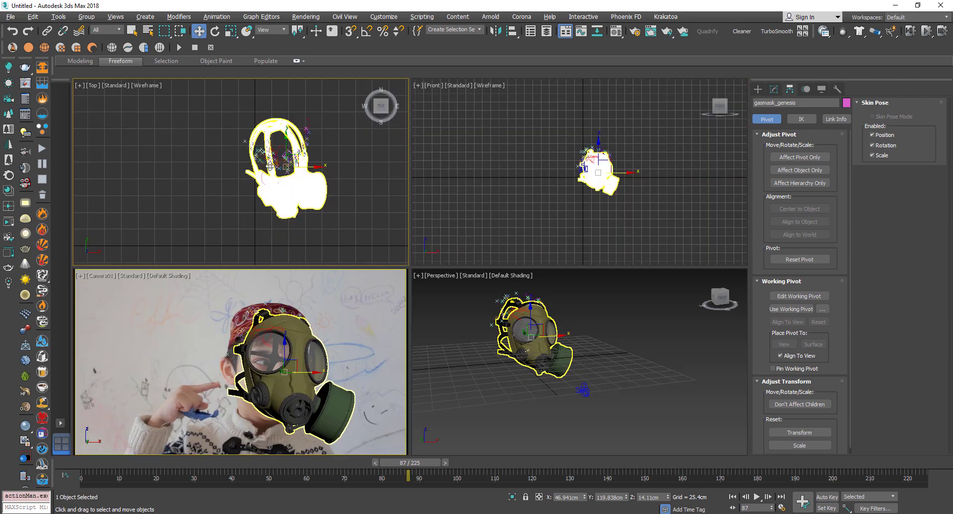
{"action": "left_click_drag", "start_coordinate": [300, 160], "coordinate": [309, 142]}
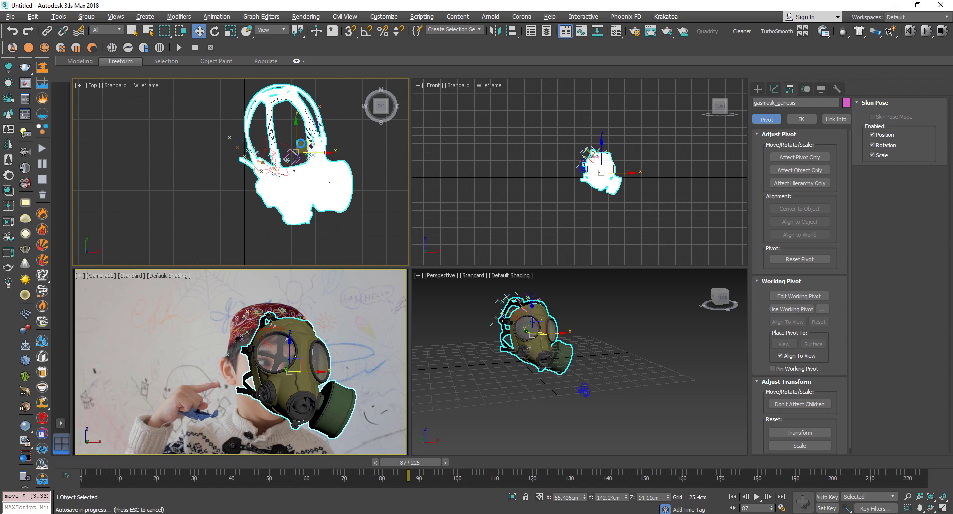
{"action": "mouse_move", "coordinate": [306, 144]}
{"action": "left_mouse_down"}
{"action": "mouse_move", "coordinate": [321, 134]}
{"action": "mouse_move", "coordinate": [307, 140]}
{"action": "left_mouse_up"}
Scale the gas mask uniformly to 114 percent and move it about 7 cm in negative X in the Top view
{"action": "key", "text": "e"}
{"action": "key", "text": "r"}
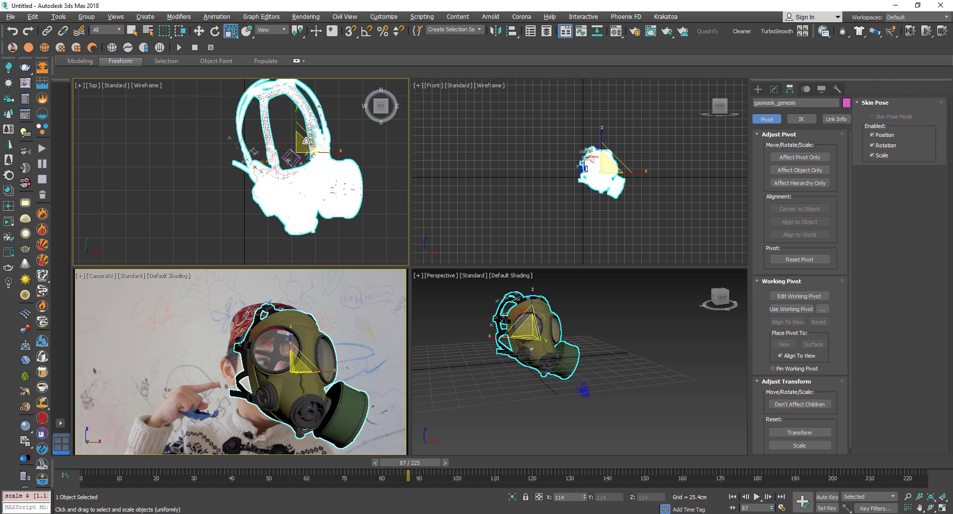
{"action": "key", "text": "w"}
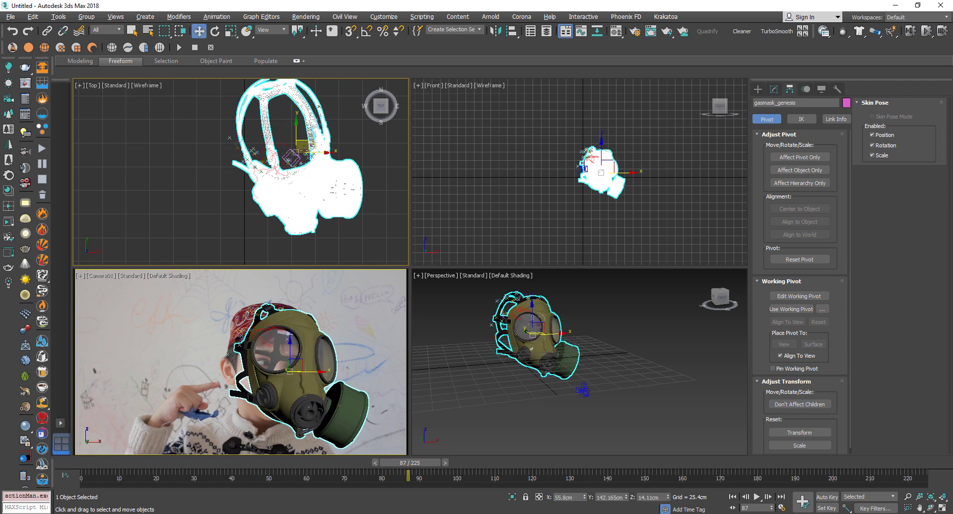
{"action": "left_click_drag", "start_coordinate": [306, 140], "coordinate": [301, 140]}
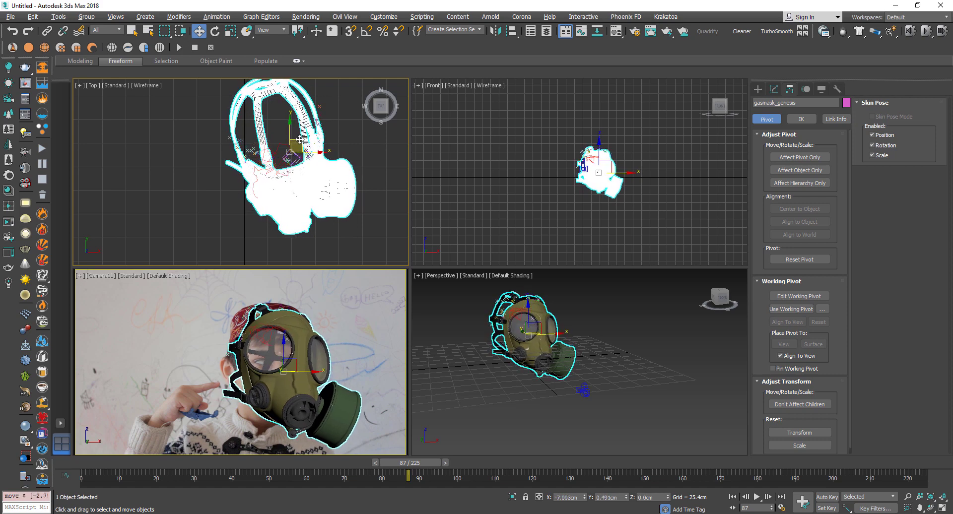
At frame 192, rotate the gas mask in the camera view using the Local coordinate system so it tilts down over the boy's face
{"action": "left_click", "coordinate": [619, 345]}
{"action": "left_click_drag", "start_coordinate": [417, 464], "coordinate": [739, 467]}
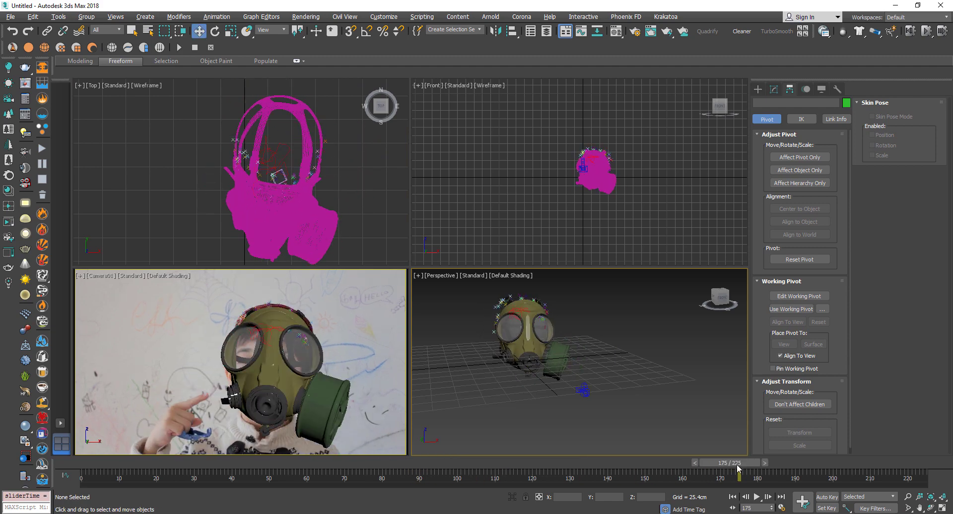
{"action": "left_click", "coordinate": [270, 371]}
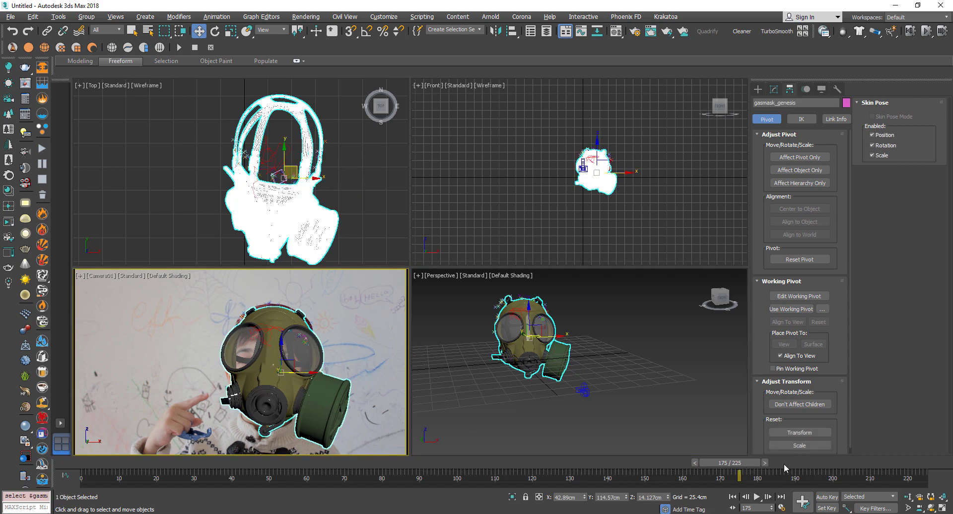
{"action": "left_click_drag", "start_coordinate": [749, 468], "coordinate": [802, 468]}
{"action": "key", "text": "e"}
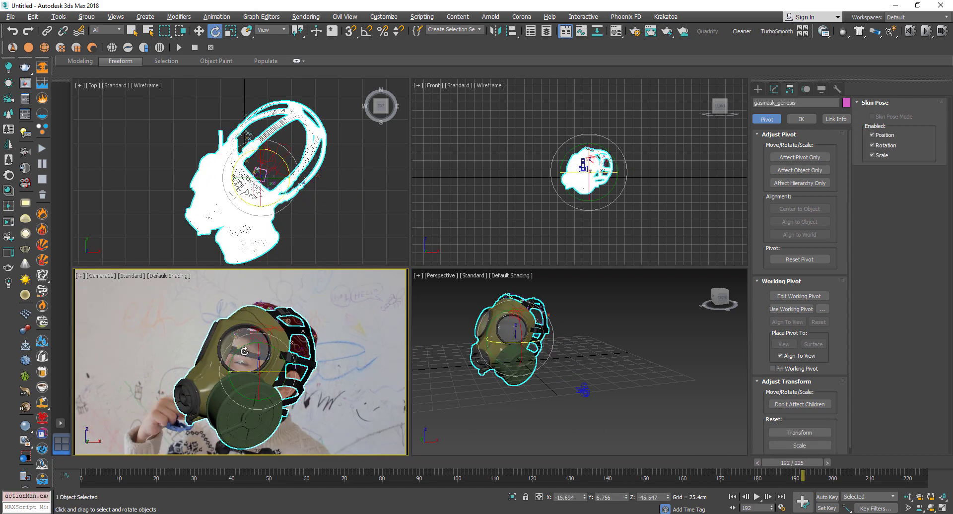
{"action": "left_click", "coordinate": [271, 30]}
{"action": "left_click", "coordinate": [266, 70]}
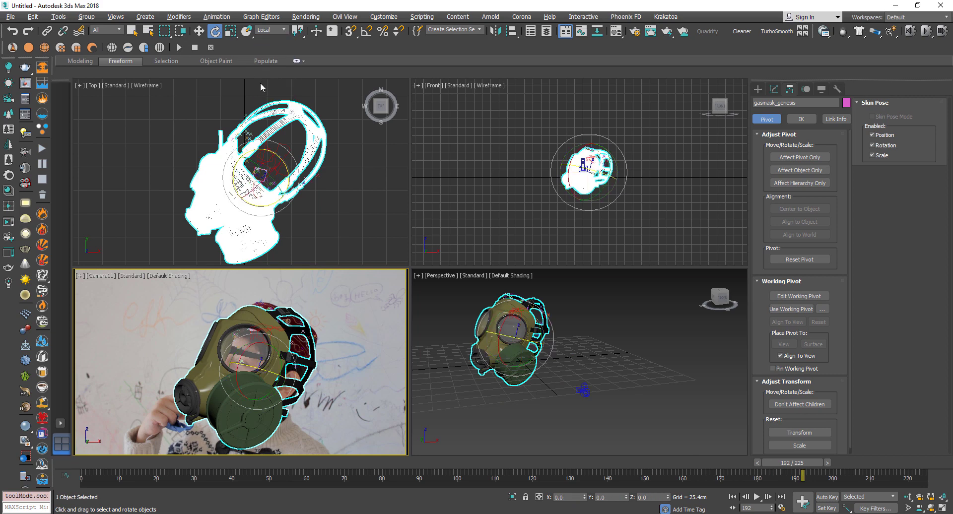
{"action": "left_click_drag", "start_coordinate": [246, 356], "coordinate": [240, 360]}
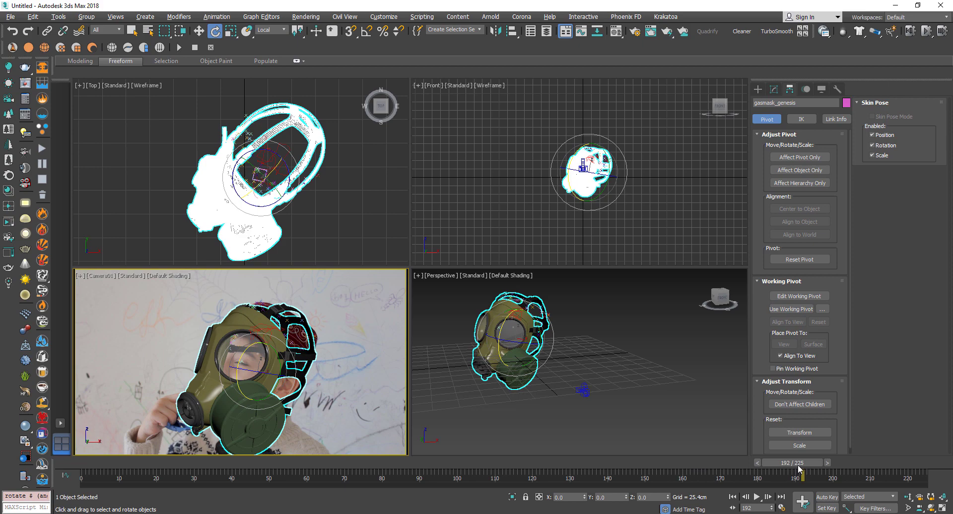
At frame 221, rotate the gas mask slightly in the camera view to match the boy's head, and deselect it
{"action": "left_click_drag", "start_coordinate": [802, 468], "coordinate": [911, 464]}
{"action": "left_click_drag", "start_coordinate": [271, 390], "coordinate": [282, 375]}
{"action": "key", "text": "w"}
{"action": "left_click", "coordinate": [495, 433]}
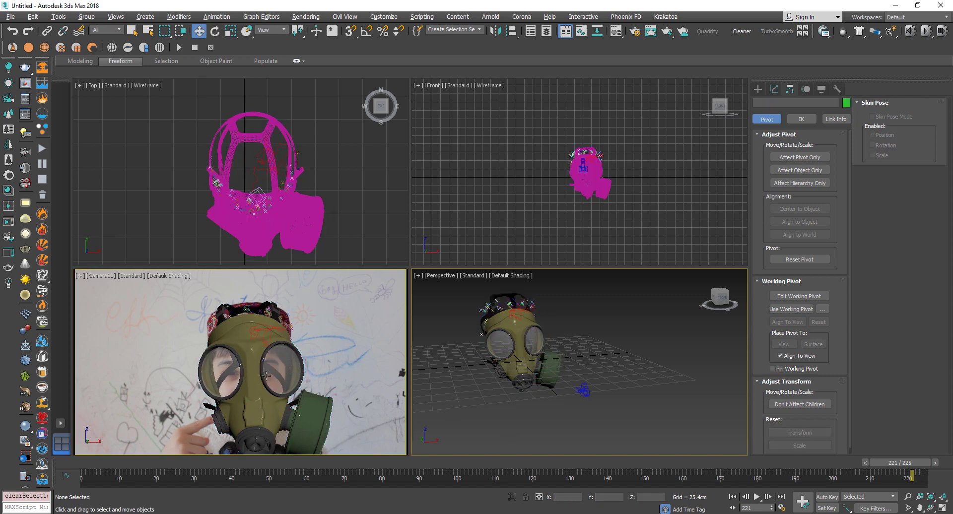
Scrub the timeline back to frame 38 to check how the gas mask follows the boy's head
{"action": "left_click_drag", "start_coordinate": [898, 463], "coordinate": [392, 511]}
{"action": "left_click_drag", "start_coordinate": [403, 466], "coordinate": [328, 464]}
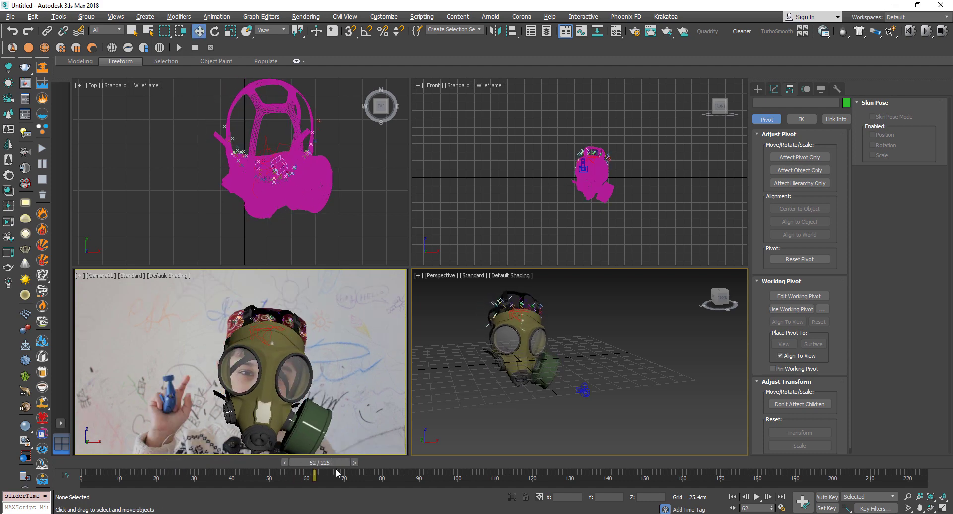
{"action": "left_click_drag", "start_coordinate": [336, 469], "coordinate": [245, 469]}
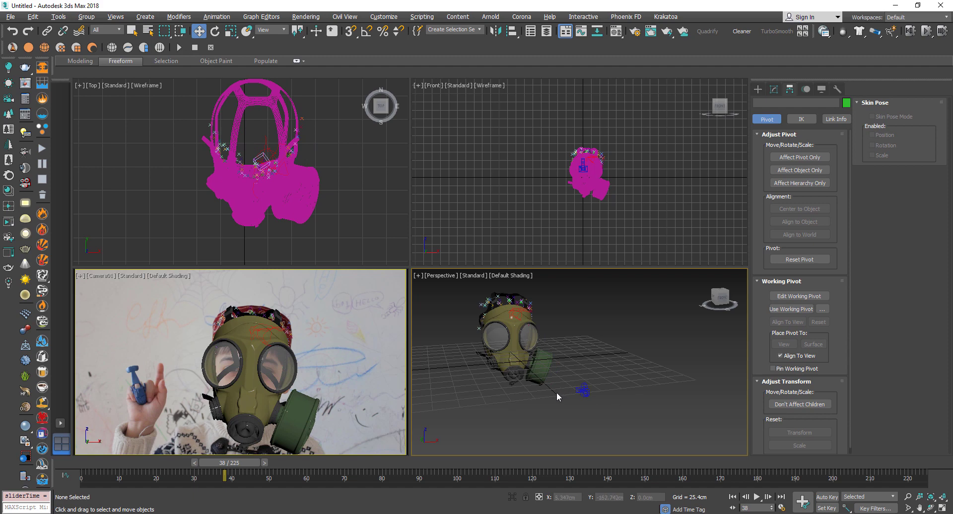
{"action": "middle_click_drag", "start_coordinate": [553, 395], "coordinate": [573, 400]}
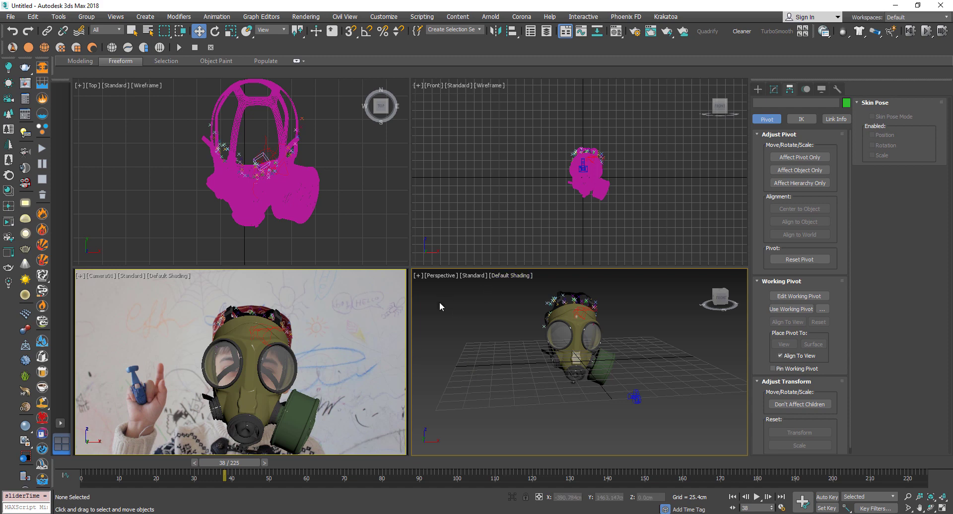
Hide all geometry and helpers, examine the plain footage in the maximized Camera01 view, and show both categories again
{"action": "left_click", "coordinate": [269, 395]}
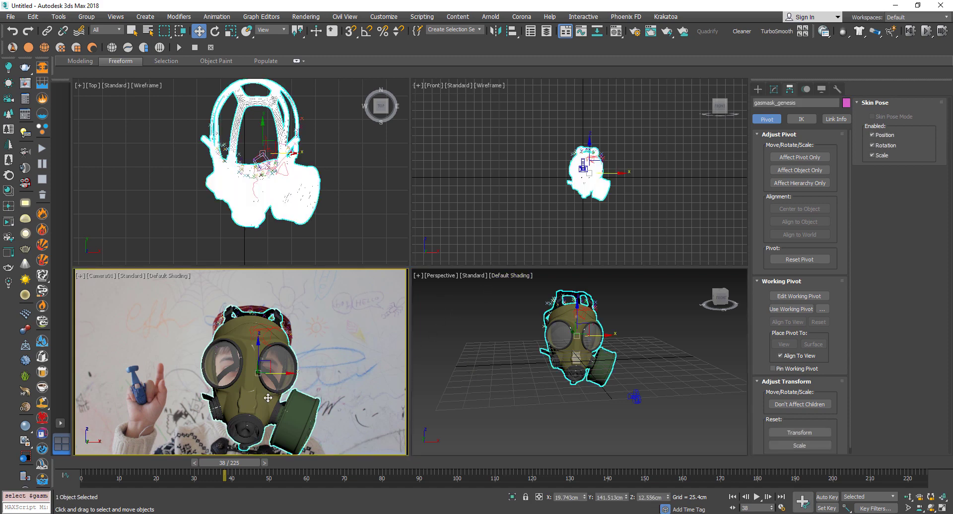
{"action": "left_click", "coordinate": [822, 90]}
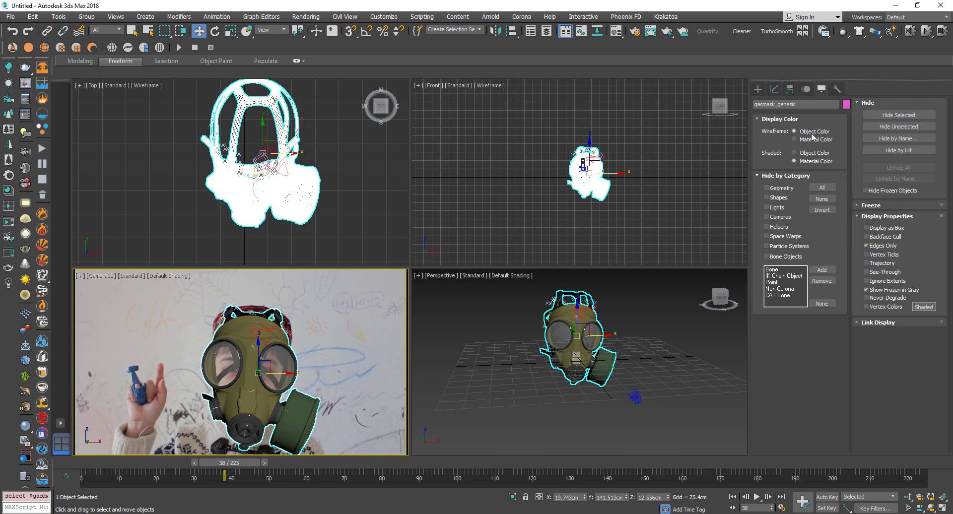
{"action": "left_click", "coordinate": [766, 188]}
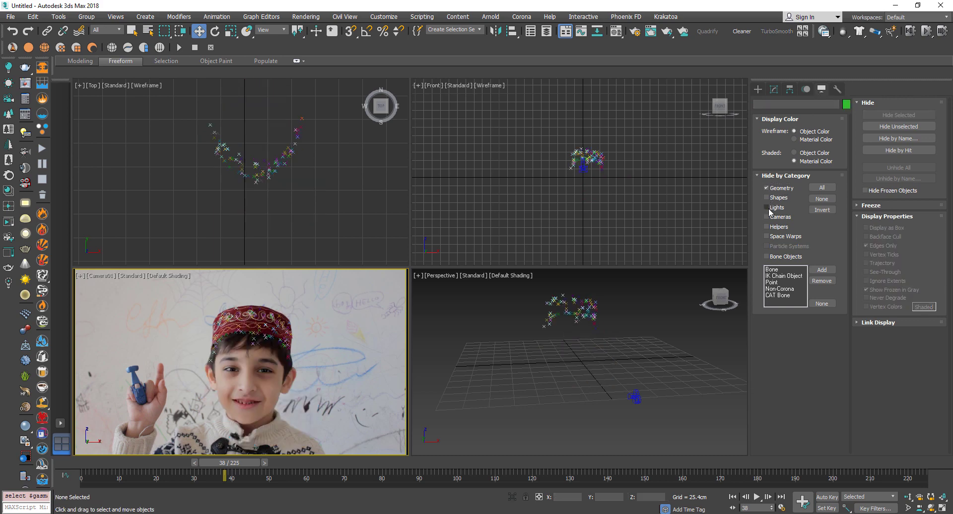
{"action": "left_click", "coordinate": [767, 227]}
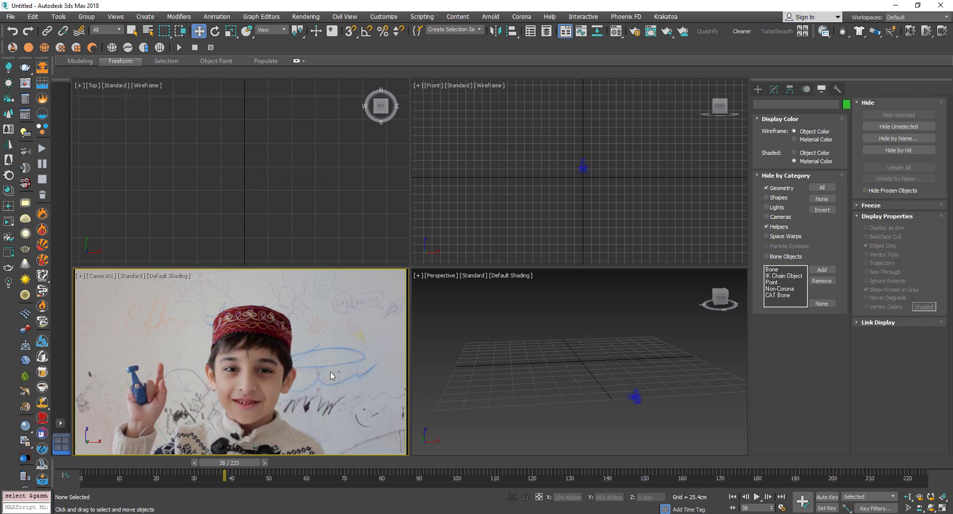
{"action": "key", "text": "alt+w"}
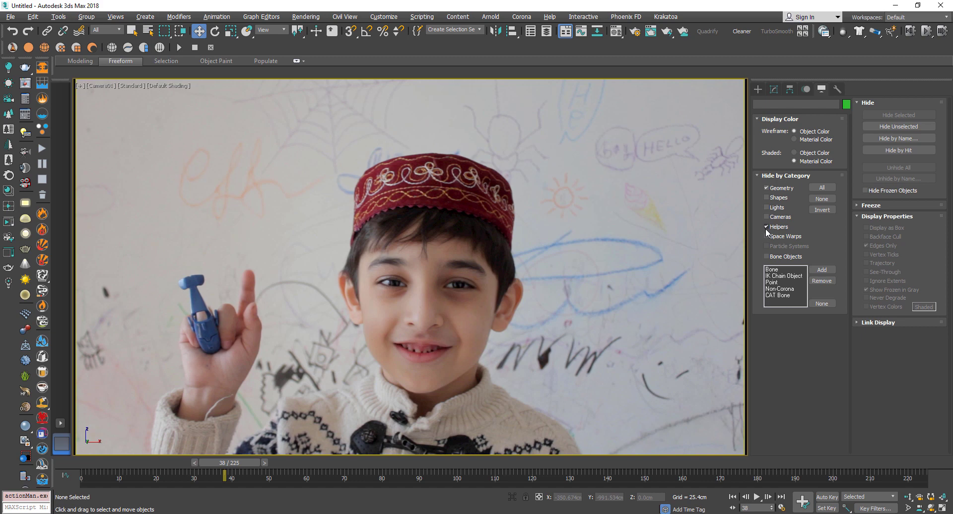
{"action": "left_click", "coordinate": [766, 187]}
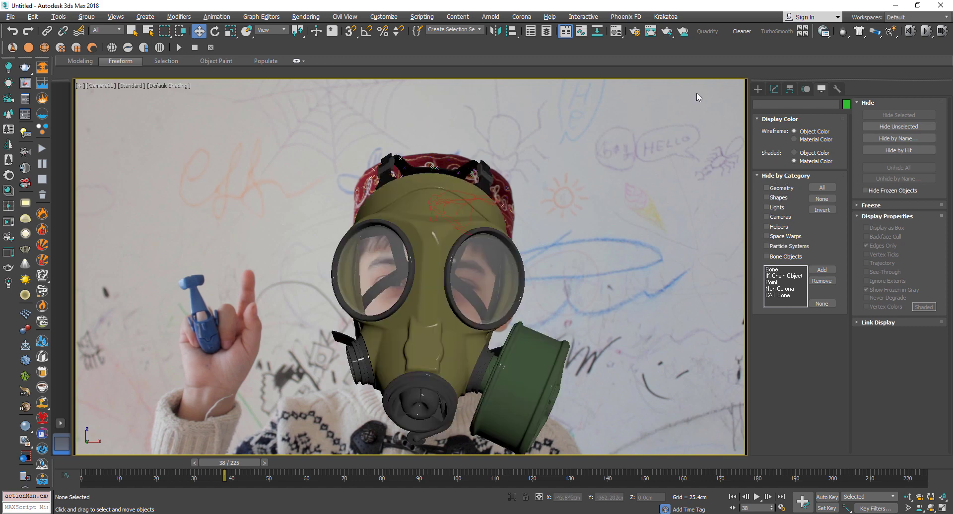
Open the render settings and switch the renderer to CoronaRenderer
{"action": "left_click", "coordinate": [635, 32]}
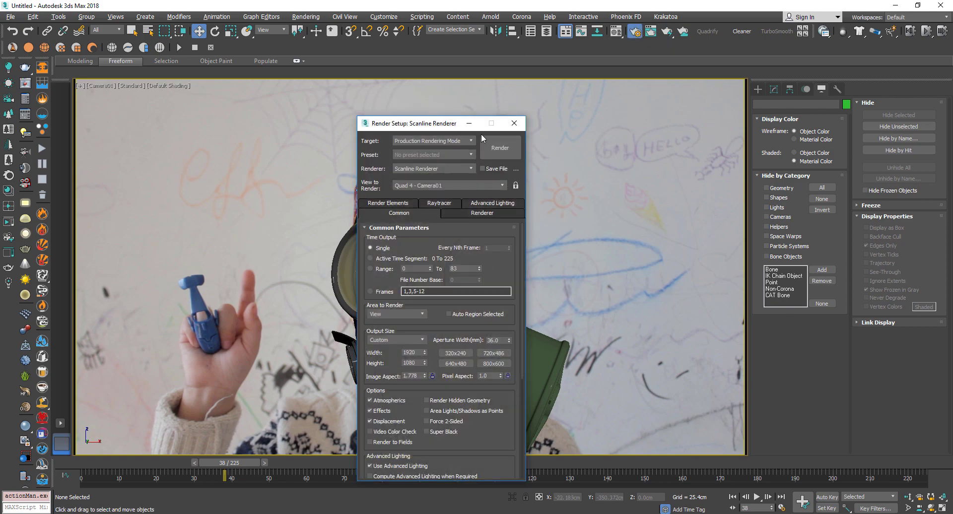
{"action": "left_click_drag", "start_coordinate": [430, 128], "coordinate": [672, 102]}
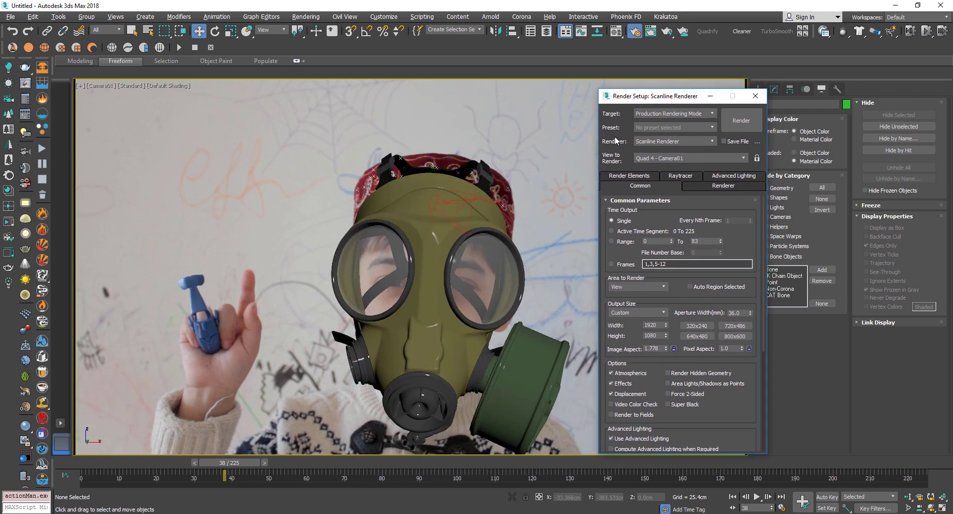
{"action": "left_click", "coordinate": [673, 143]}
{"action": "left_click", "coordinate": [668, 189]}
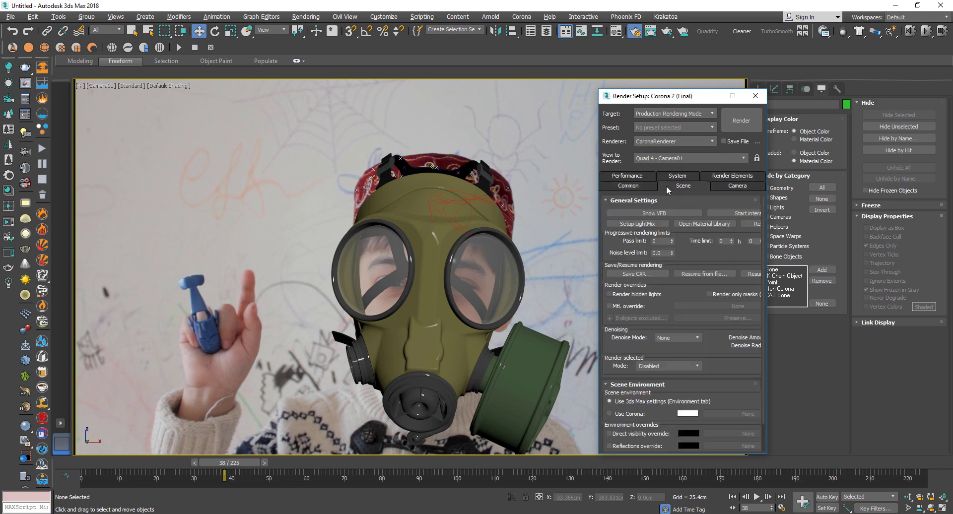
{"action": "left_click", "coordinate": [636, 184]}
{"action": "left_click", "coordinate": [667, 179]}
{"action": "left_click", "coordinate": [631, 178]}
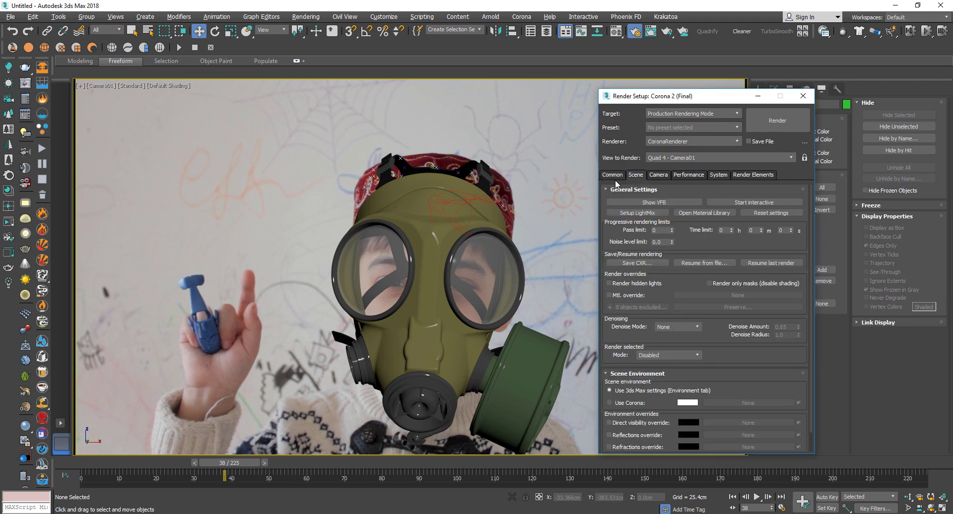
Set the render output size to the HDTV (video) preset with a height of 540, giving 960 x 540
{"action": "left_click", "coordinate": [615, 179]}
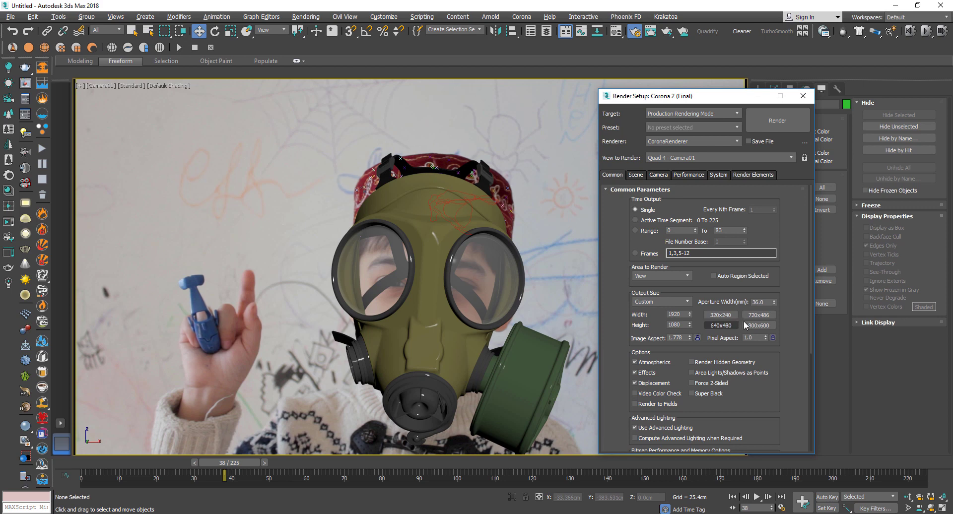
{"action": "left_click", "coordinate": [682, 303]}
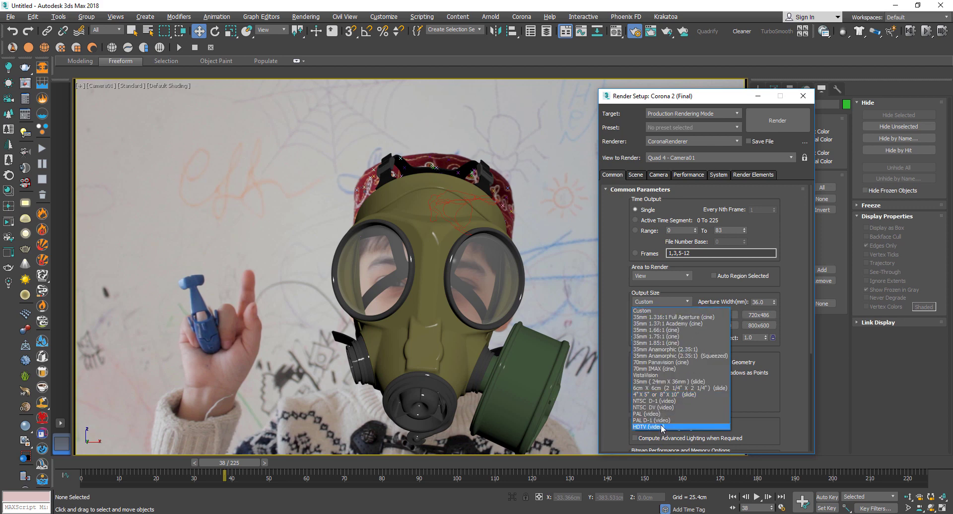
{"action": "left_click", "coordinate": [665, 428]}
{"action": "left_click", "coordinate": [720, 326]}
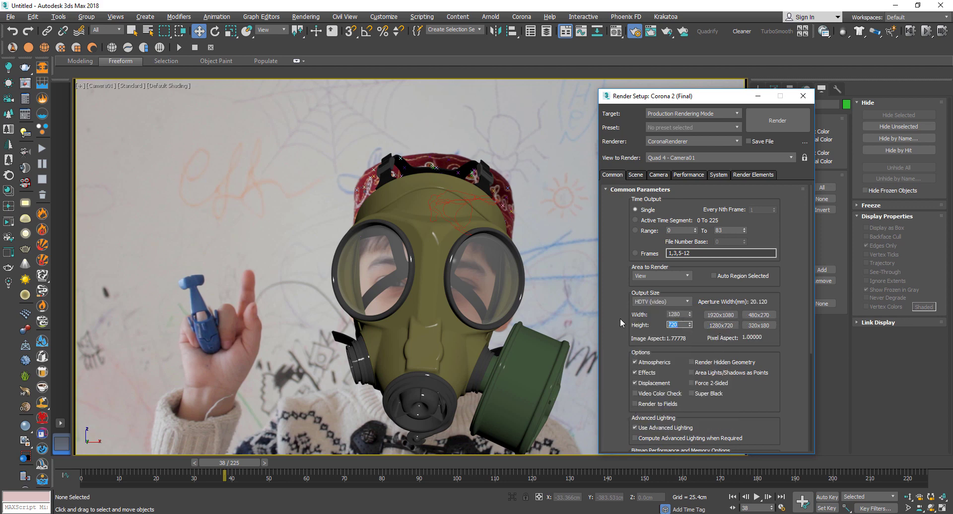
{"action": "type", "text": "540"}
{"action": "key", "text": "Return"}
{"action": "scroll", "coordinate": [783, 392], "scroll_direction": "down", "scroll_amount": 1}
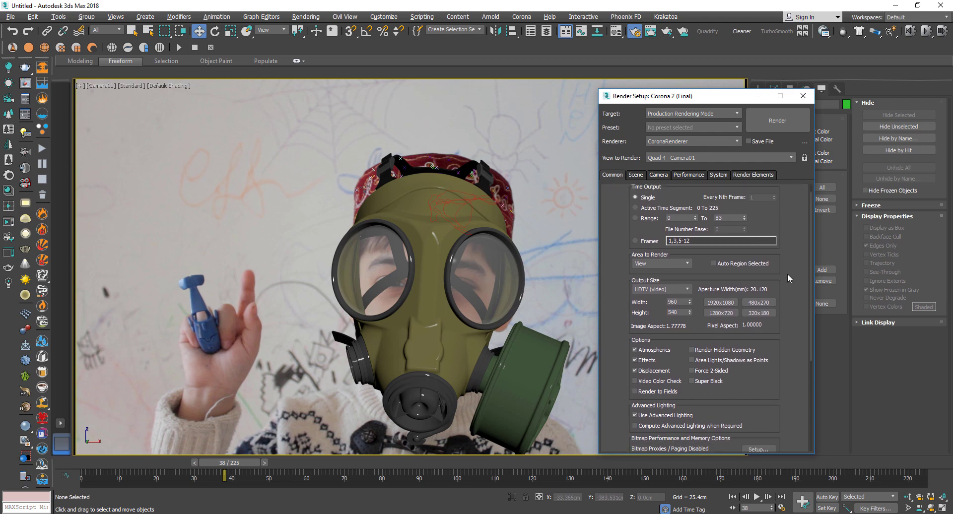
{"action": "scroll", "coordinate": [789, 249], "scroll_direction": "up", "scroll_amount": 1}
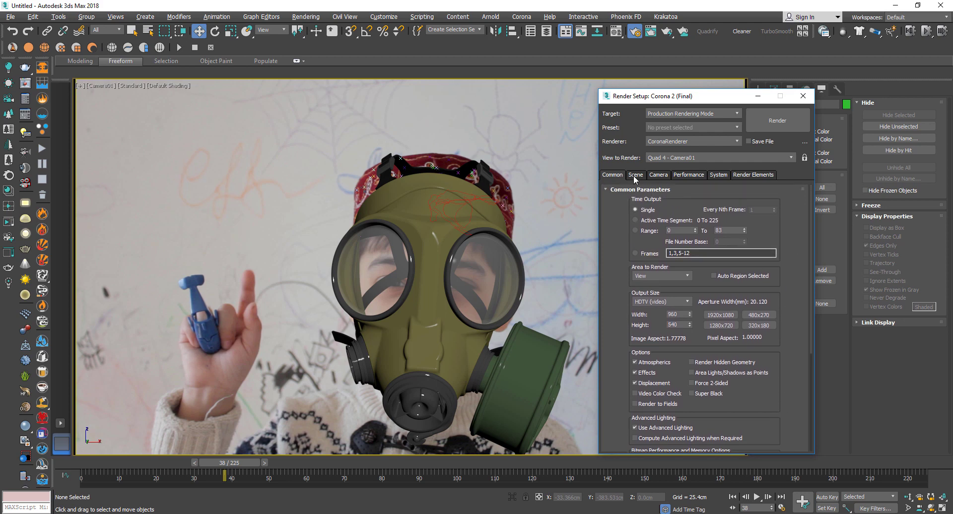
{"action": "left_click_drag", "start_coordinate": [674, 95], "coordinate": [685, 92]}
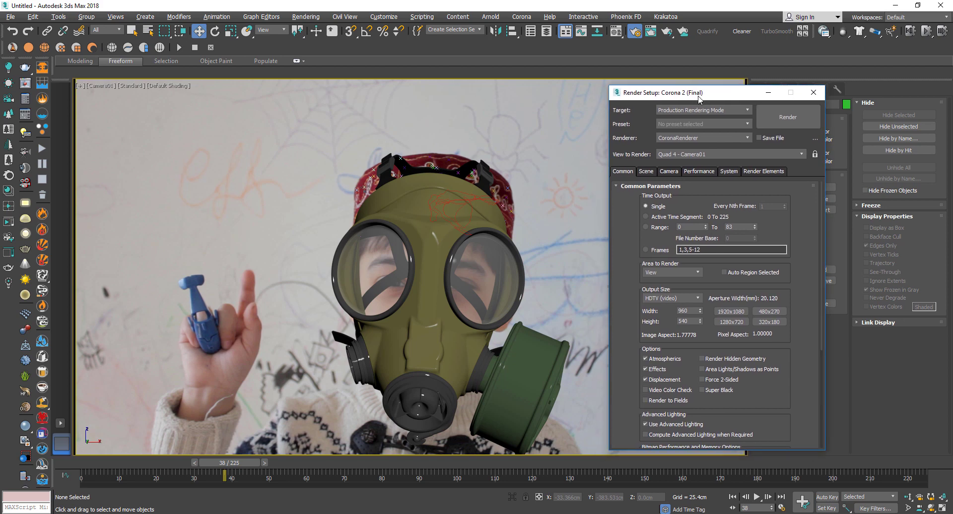
Create a CoronaBitmap map in the first material slot of the fourth row in the Material Editor
{"action": "left_click", "coordinate": [617, 33]}
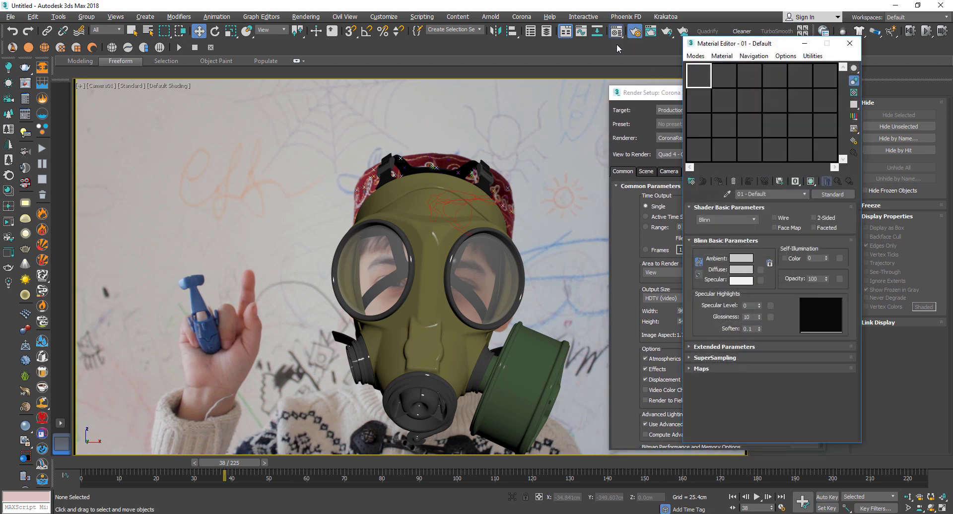
{"action": "left_click", "coordinate": [699, 149]}
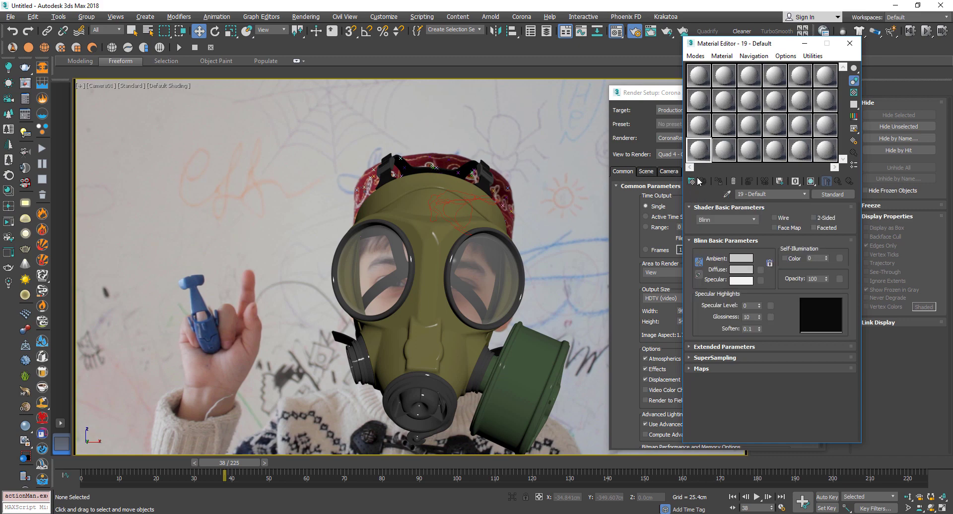
{"action": "left_click", "coordinate": [691, 183]}
{"action": "left_click_drag", "start_coordinate": [593, 154], "coordinate": [589, 309]}
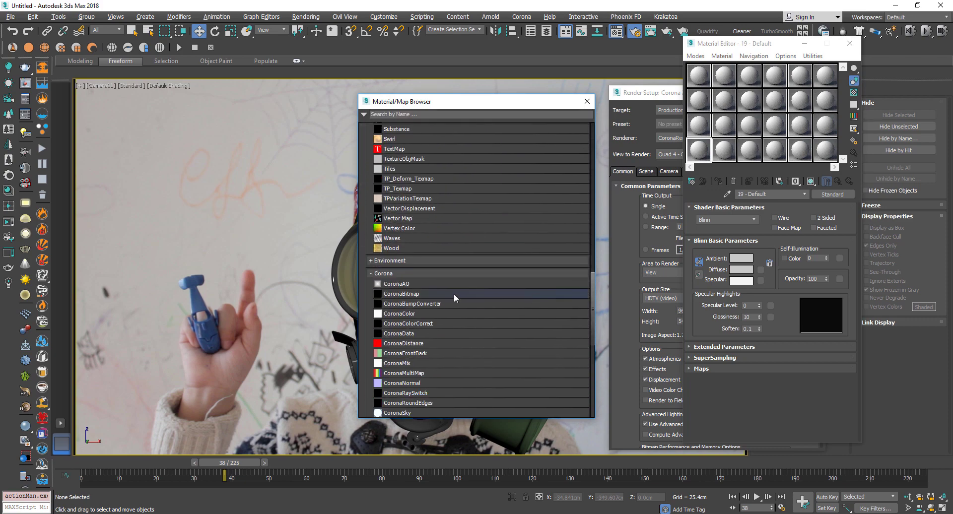
{"action": "left_click", "coordinate": [398, 295]}
{"action": "double_click", "coordinate": [403, 296]}
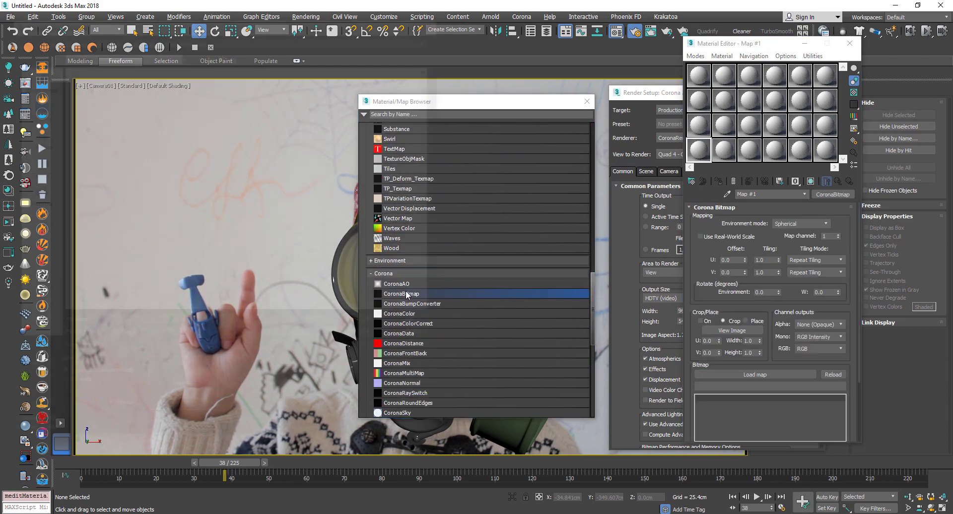
Load 11_brasschaat_workplace.hdr from G:\HDRI into the CoronaBitmap with the default HDRI load settings, and close the Material/Map Browser
{"action": "left_click", "coordinate": [128, 37]}
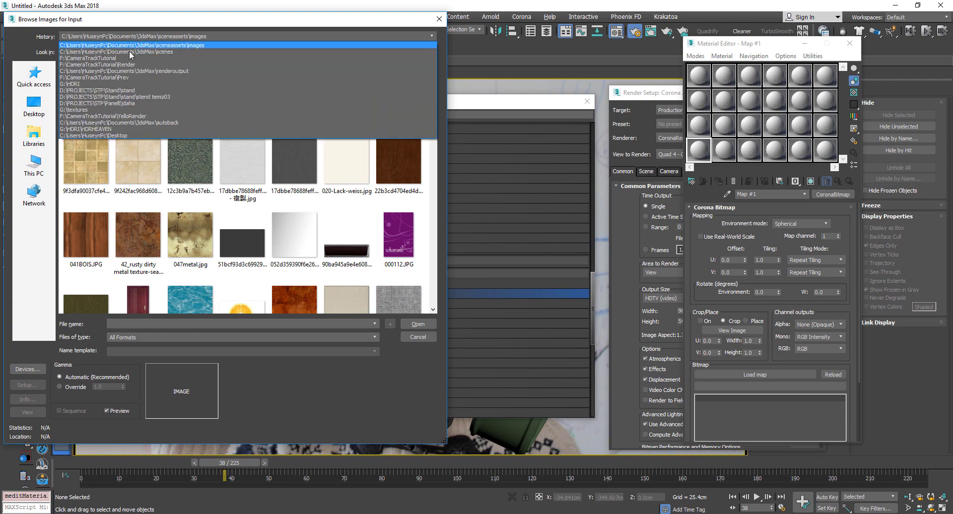
{"action": "left_click", "coordinate": [130, 84]}
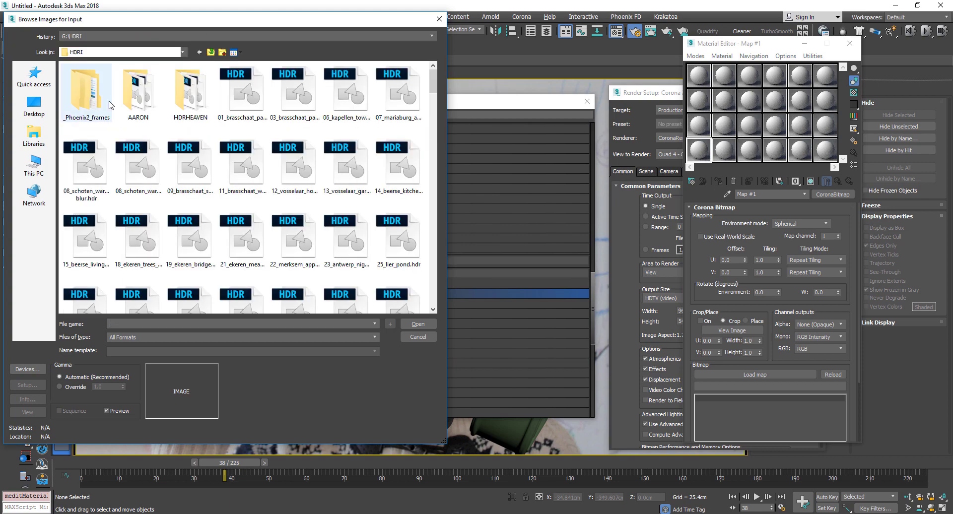
{"action": "left_click", "coordinate": [192, 167]}
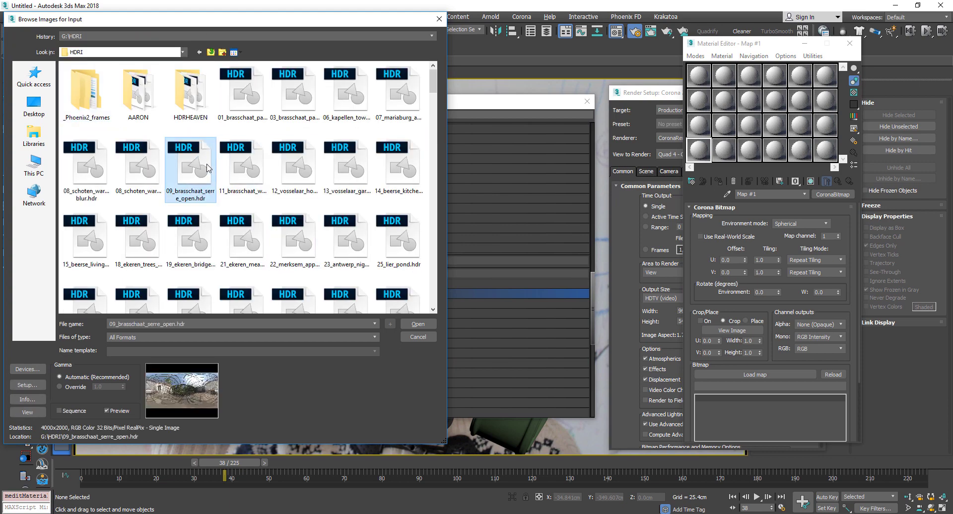
{"action": "left_click", "coordinate": [237, 168]}
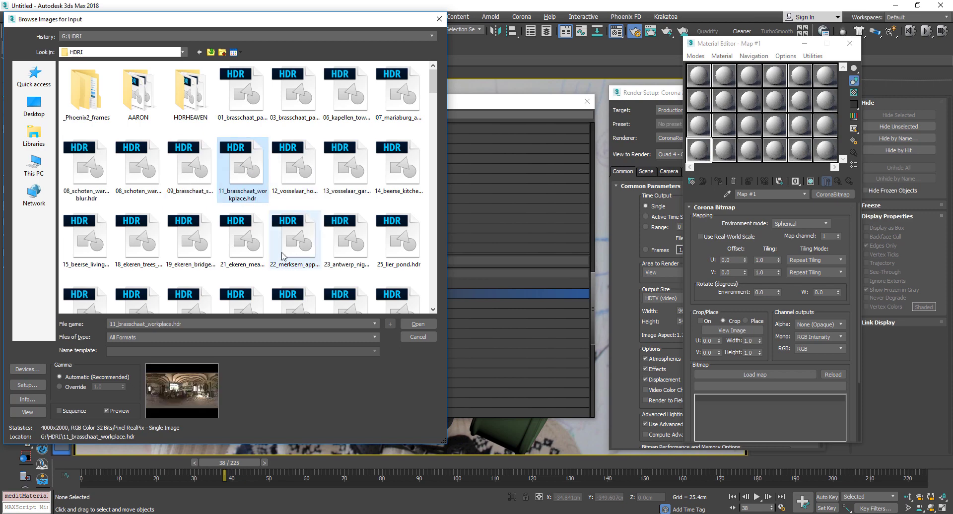
{"action": "double_click", "coordinate": [252, 170]}
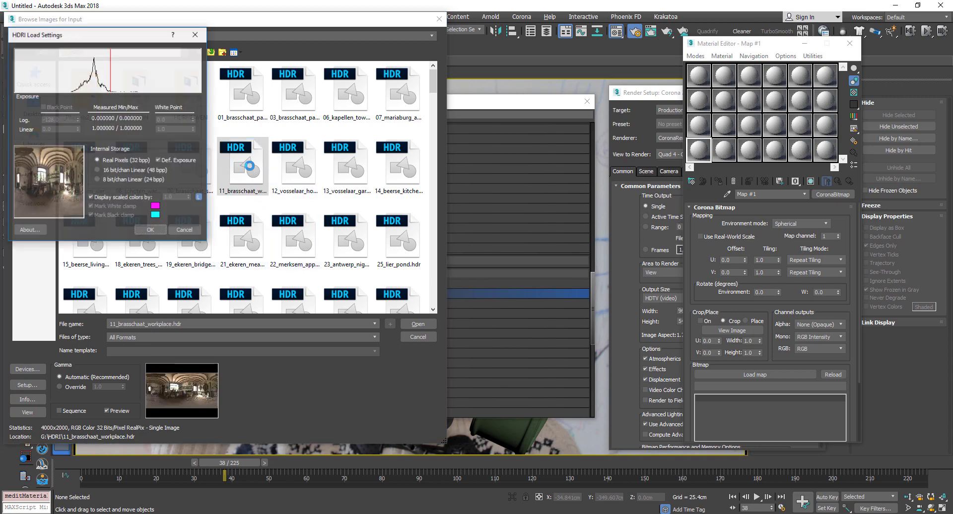
{"action": "left_click", "coordinate": [151, 230]}
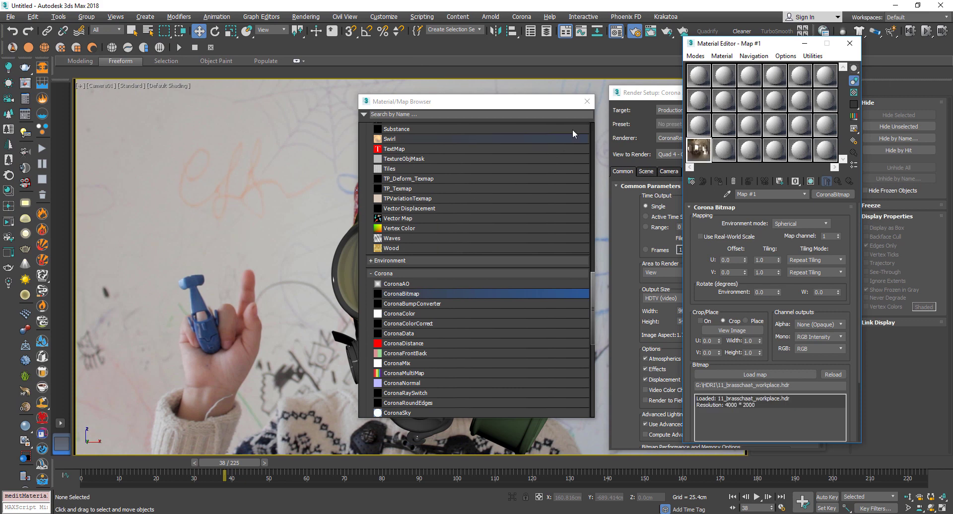
{"action": "left_click", "coordinate": [587, 102]}
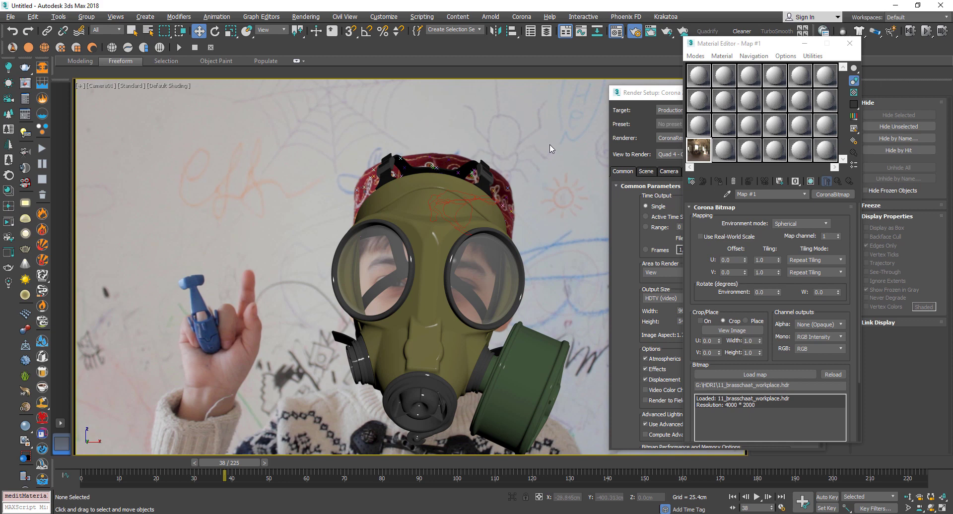
Assign the HDRI map as an instance to the scene's Environment Map and minimize the environment settings
{"action": "key", "text": "8"}
{"action": "left_click_drag", "start_coordinate": [217, 160], "coordinate": [444, 110]}
{"action": "left_click_drag", "start_coordinate": [698, 150], "coordinate": [443, 170]}
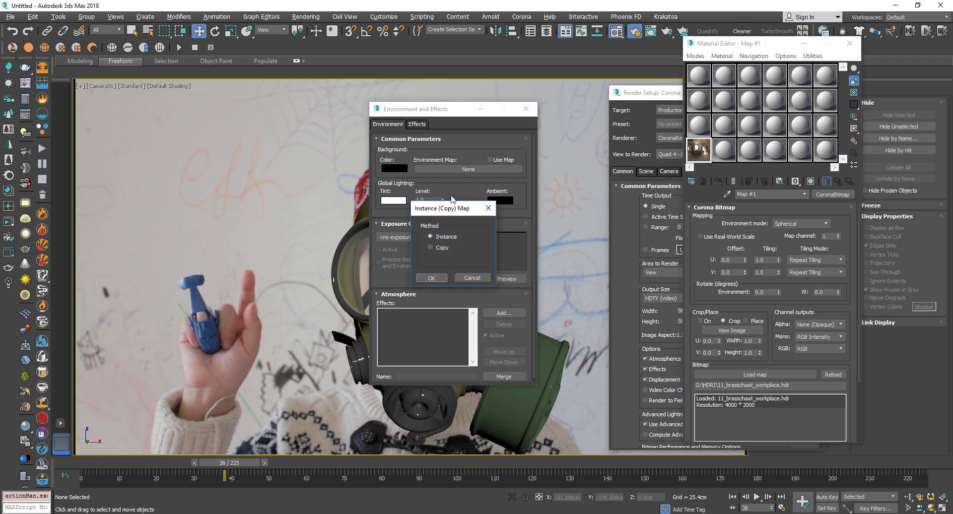
{"action": "left_click", "coordinate": [432, 276]}
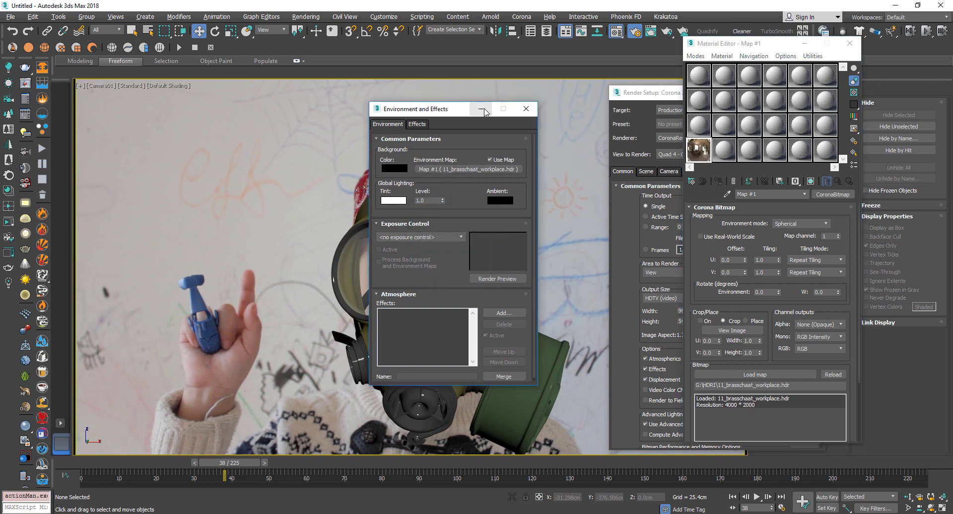
{"action": "left_click", "coordinate": [480, 109]}
Return to the four-viewport layout, switch the Perspective viewport to Corona Interactive and start the interactive rendering
{"action": "key", "text": "alt+w"}
{"action": "left_click", "coordinate": [477, 344]}
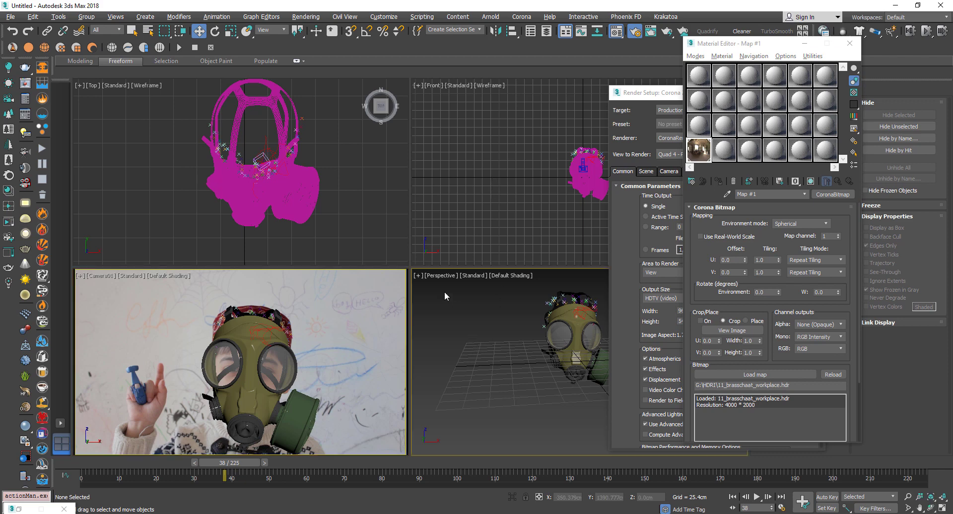
{"action": "left_click", "coordinate": [418, 276]}
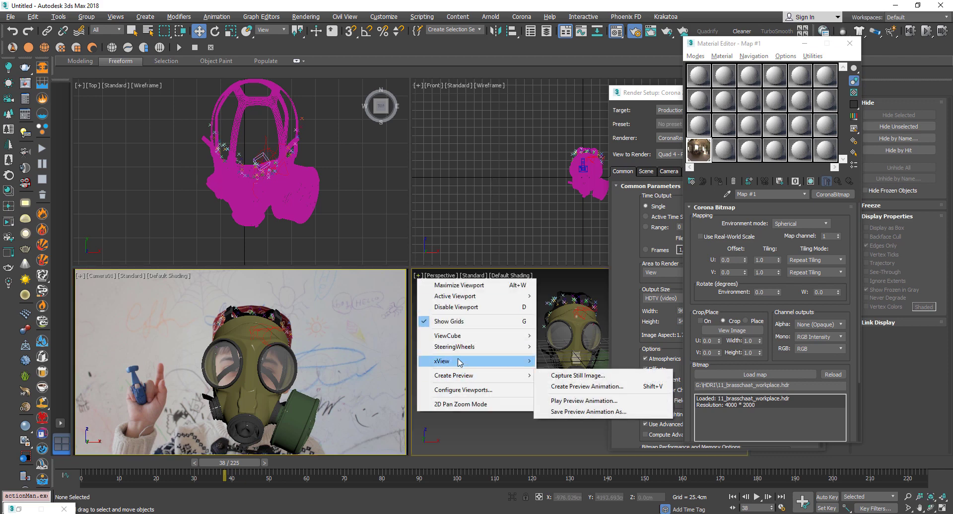
{"action": "left_click", "coordinate": [464, 417]}
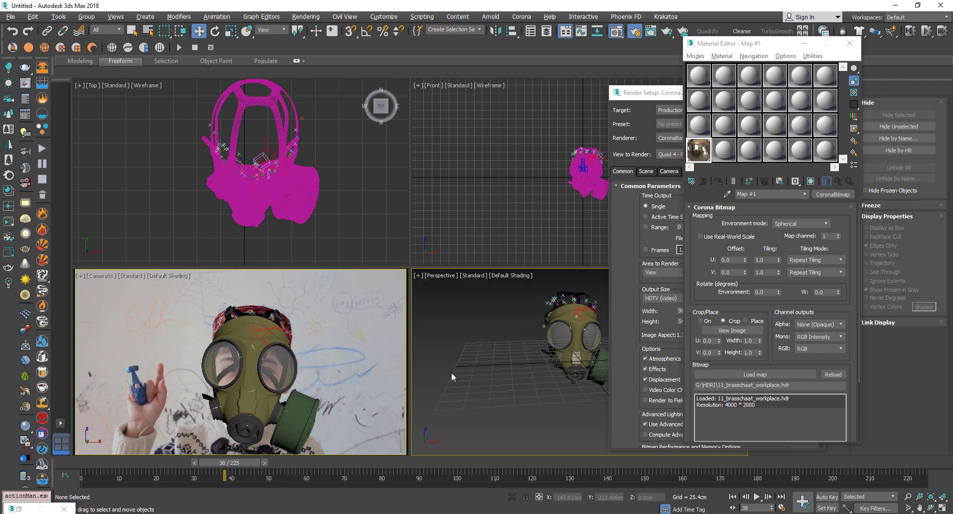
{"action": "left_click", "coordinate": [419, 276]}
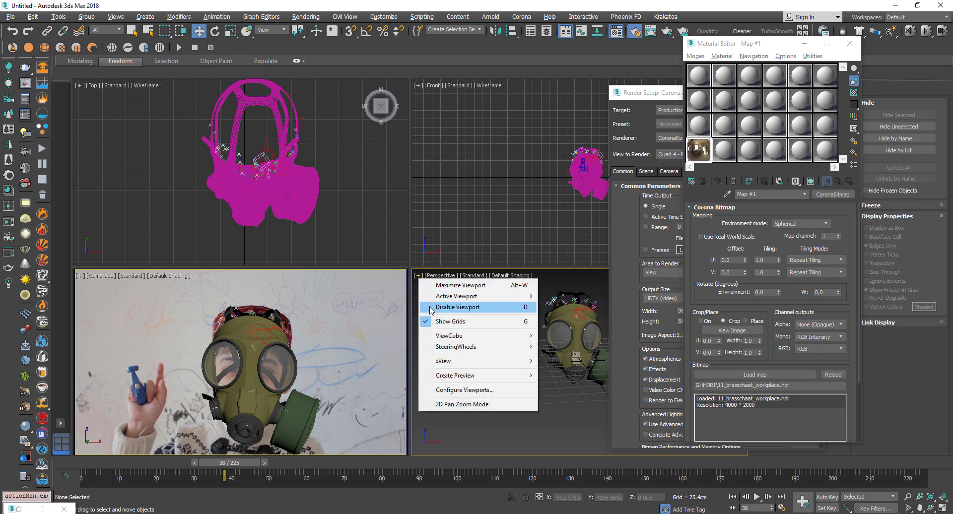
{"action": "left_click", "coordinate": [441, 277]}
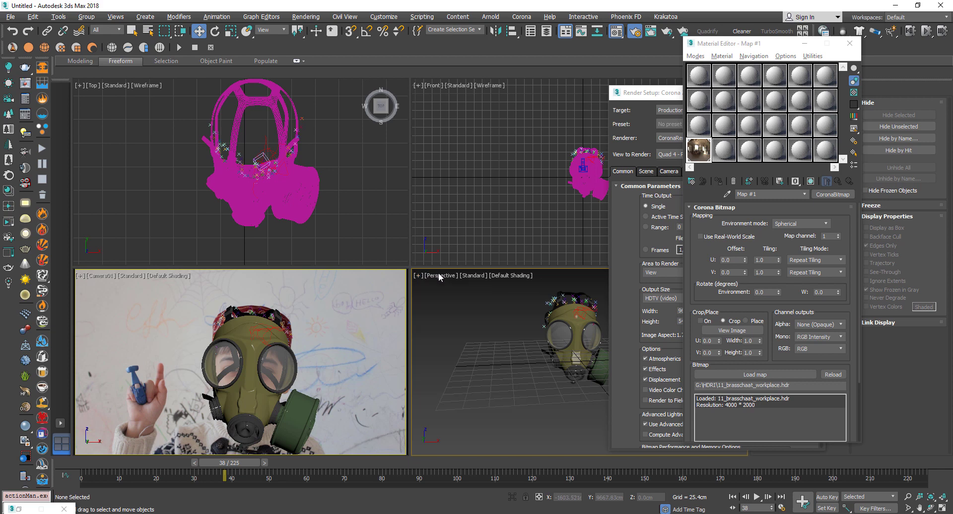
{"action": "left_click", "coordinate": [442, 278]}
{"action": "mouse_move", "coordinate": [490, 430]}
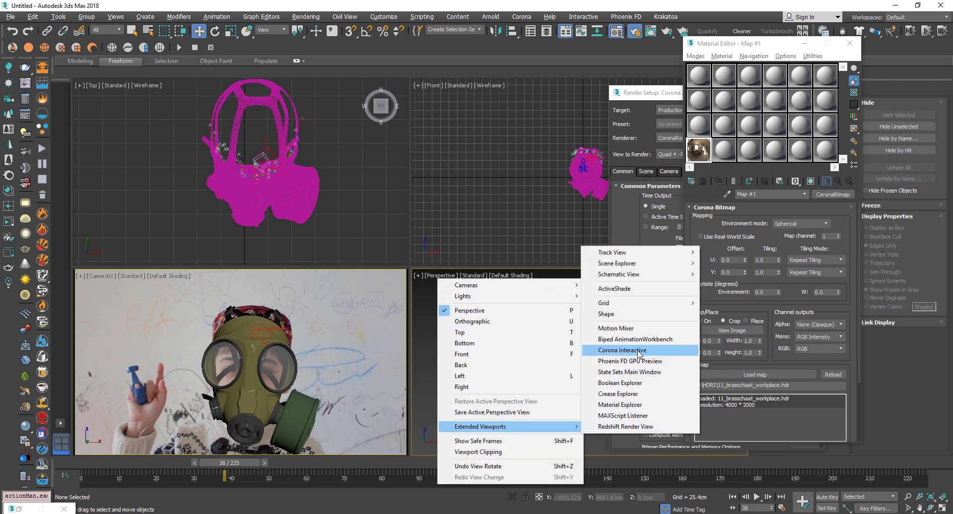
{"action": "left_click", "coordinate": [622, 350]}
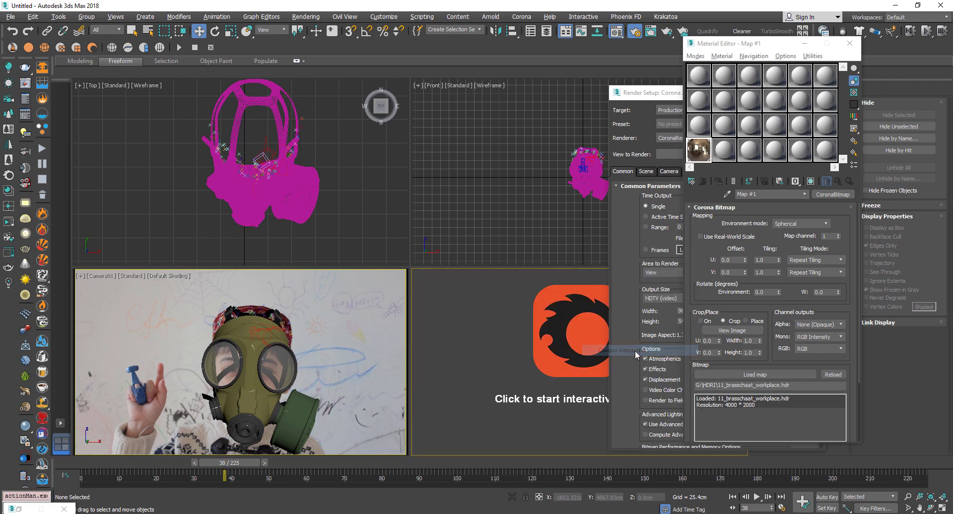
{"action": "left_click", "coordinate": [530, 343]}
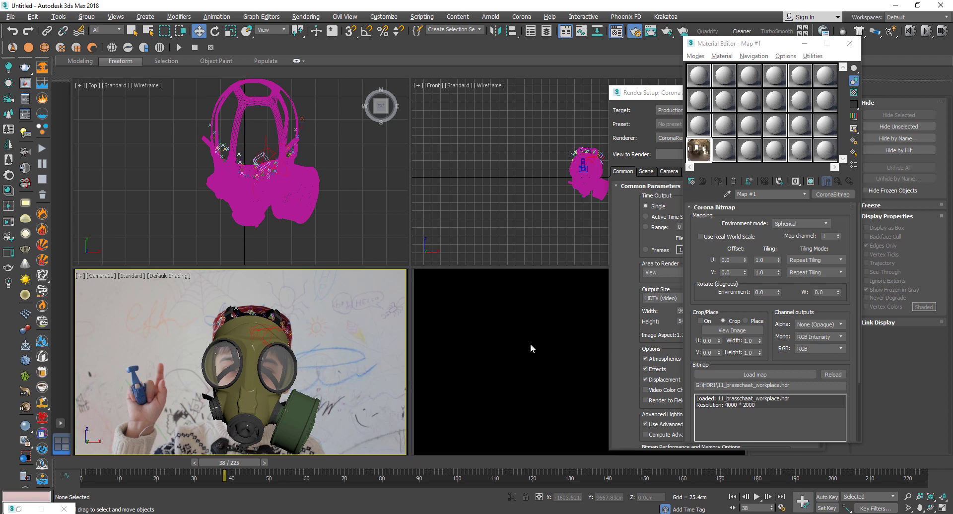
Lock the view to render to Quad 4 - Camera01 and move the Render Setup window off the interactive render
{"action": "left_click", "coordinate": [623, 120]}
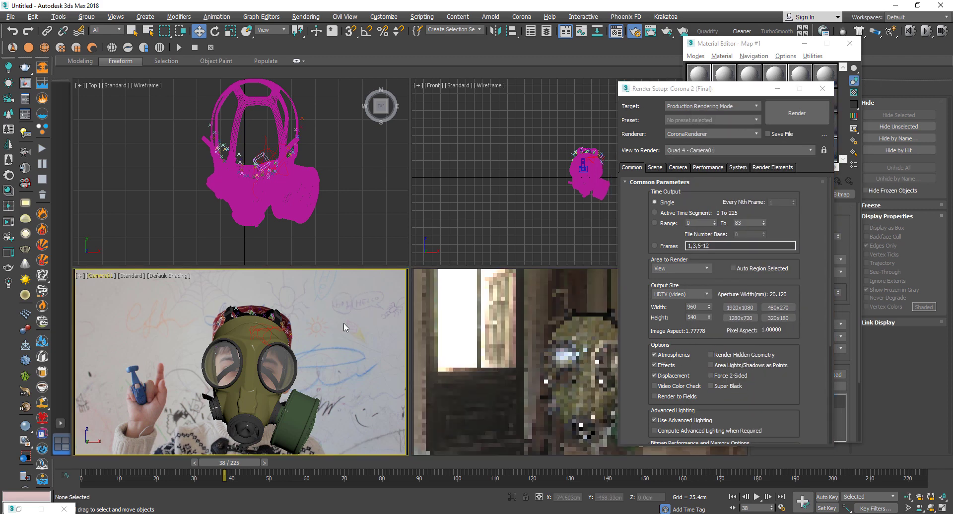
{"action": "left_click", "coordinate": [825, 152]}
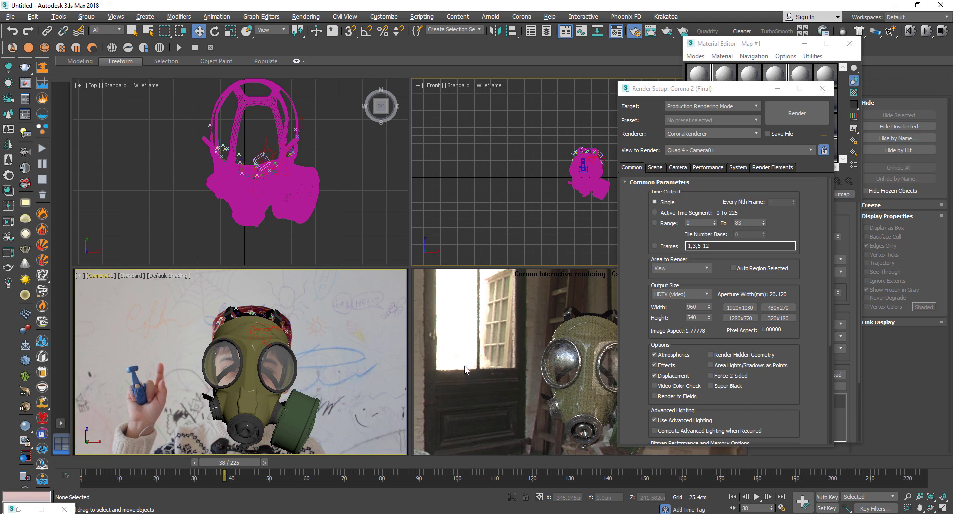
{"action": "left_click_drag", "start_coordinate": [715, 89], "coordinate": [502, 254]}
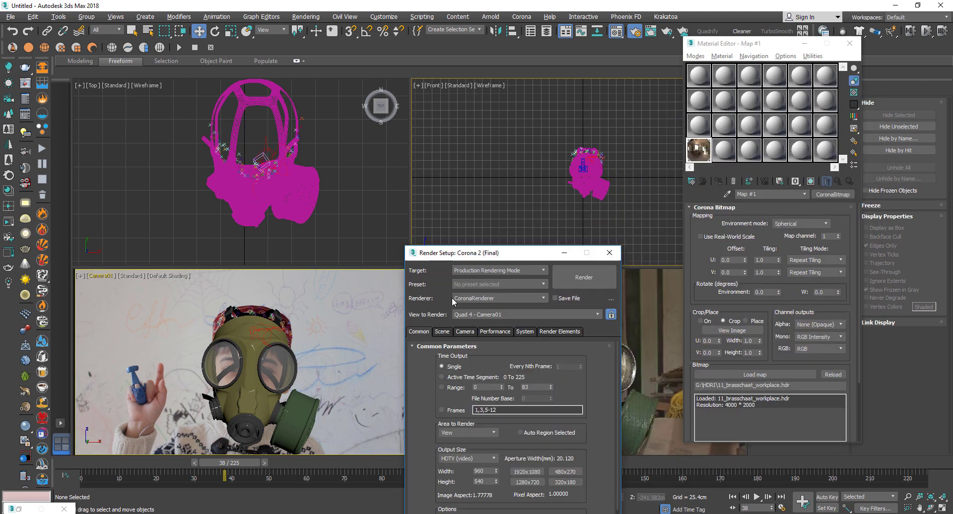
{"action": "left_click_drag", "start_coordinate": [453, 302], "coordinate": [413, 397]}
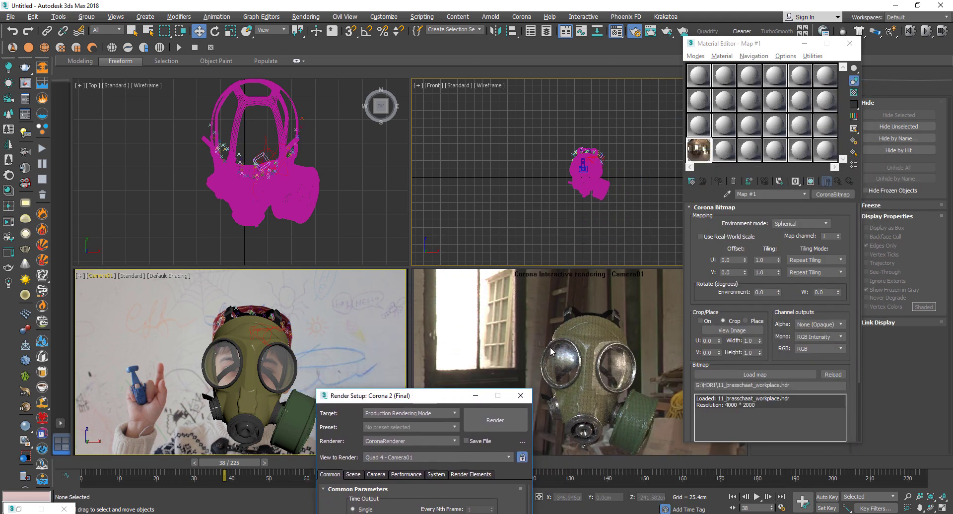
Sample the gas mask's Multi/Sub-Object material into the second slot of the fourth row and turn off all five sub-materials
{"action": "left_click", "coordinate": [724, 149]}
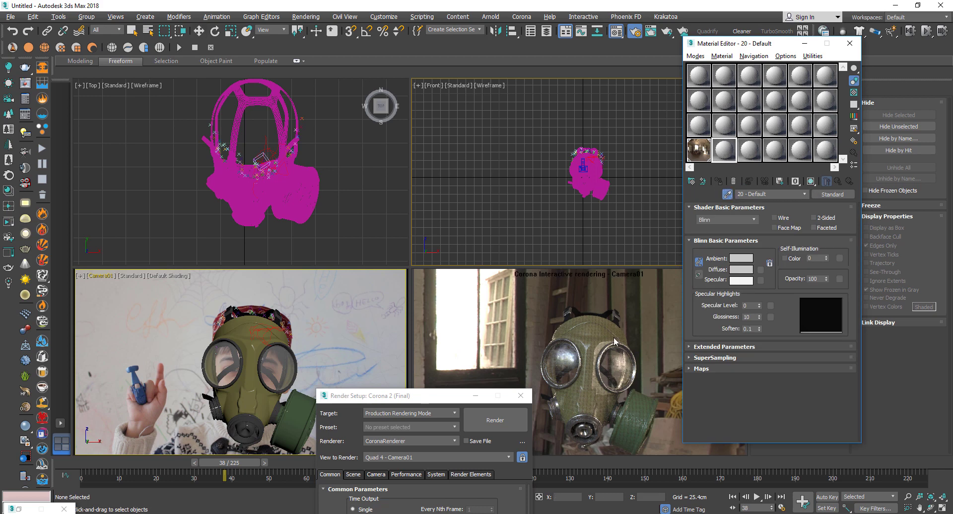
{"action": "left_click", "coordinate": [247, 348]}
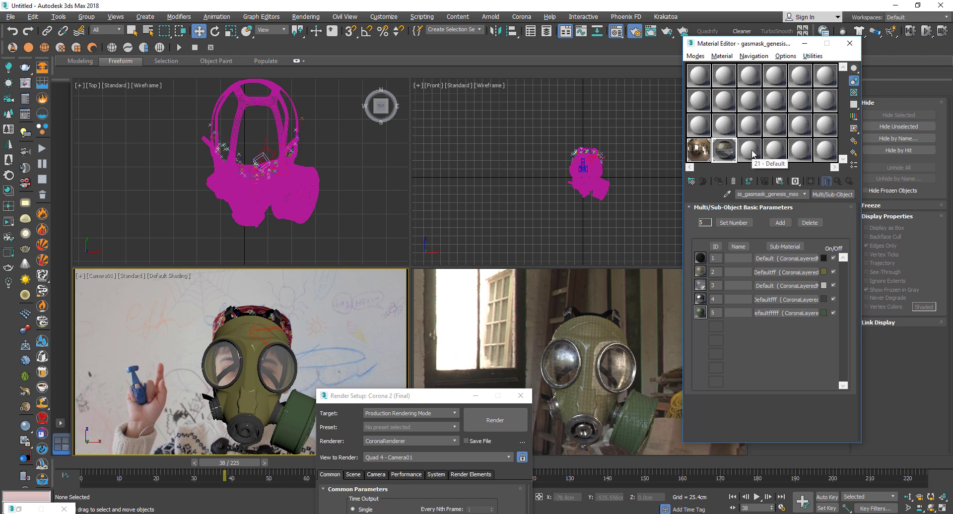
{"action": "left_click", "coordinate": [834, 258]}
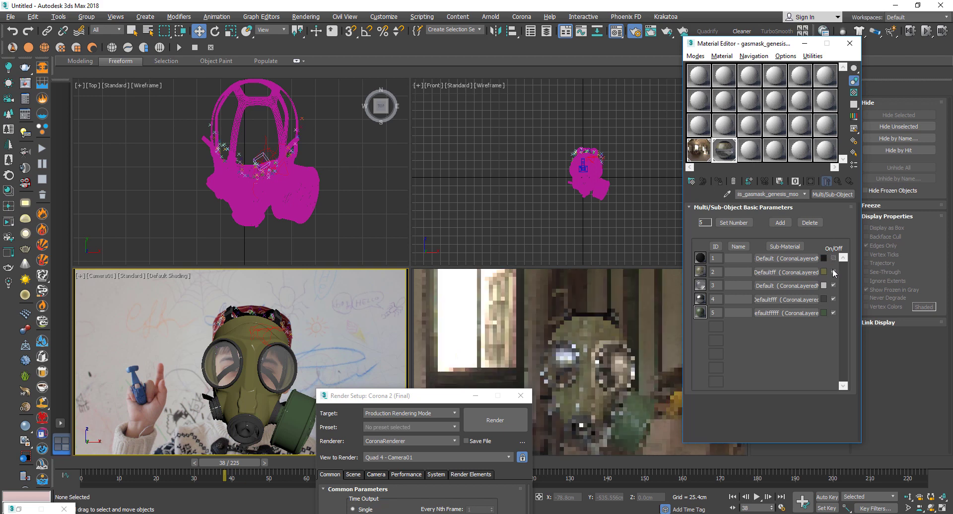
{"action": "left_click", "coordinate": [834, 272]}
{"action": "left_click", "coordinate": [834, 285]}
{"action": "left_click", "coordinate": [833, 299]}
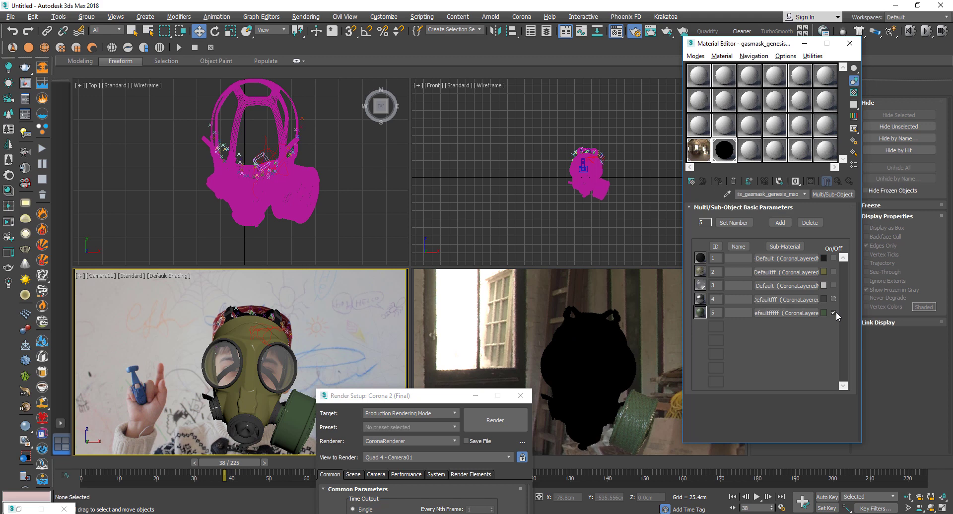
{"action": "left_click", "coordinate": [834, 314]}
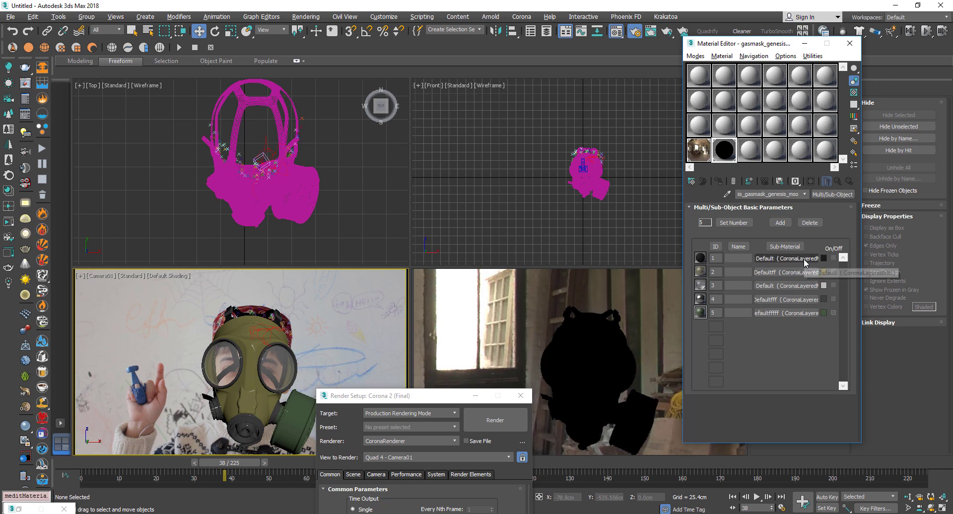
Instance the first sub-material into the fourth row's last slot and make a renamed copy of the mask material in the third row's third slot
{"action": "left_click_drag", "start_coordinate": [807, 273], "coordinate": [751, 299]}
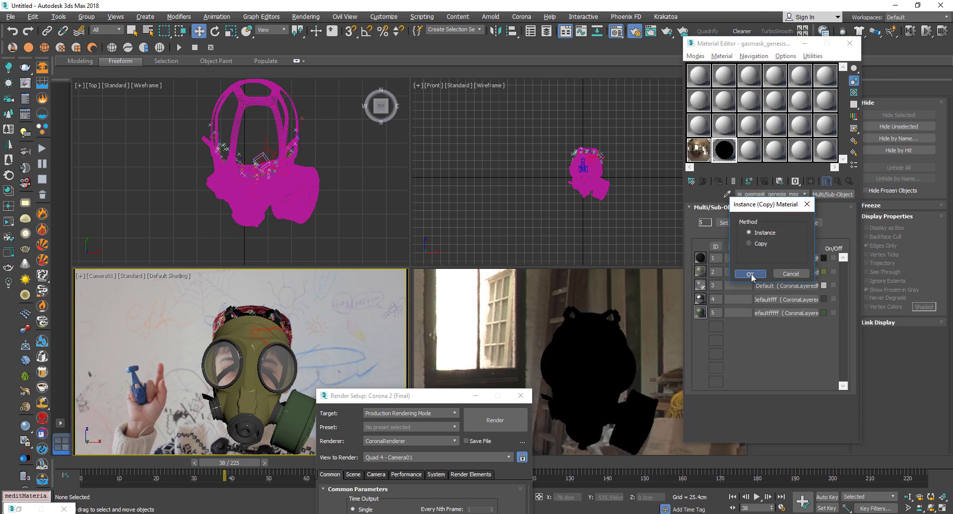
{"action": "left_click", "coordinate": [750, 275]}
{"action": "left_click", "coordinate": [728, 154]}
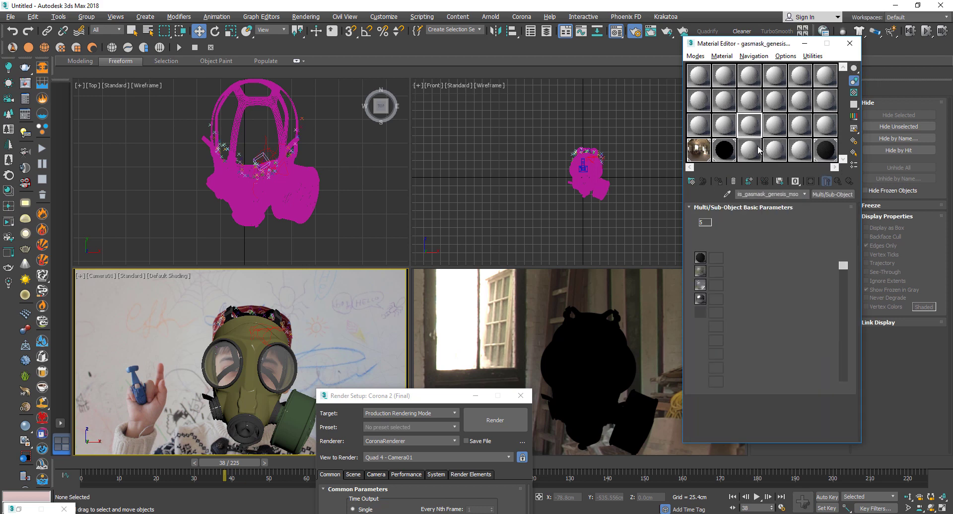
{"action": "left_click", "coordinate": [761, 195]}
{"action": "type", "text": "sdsd"}
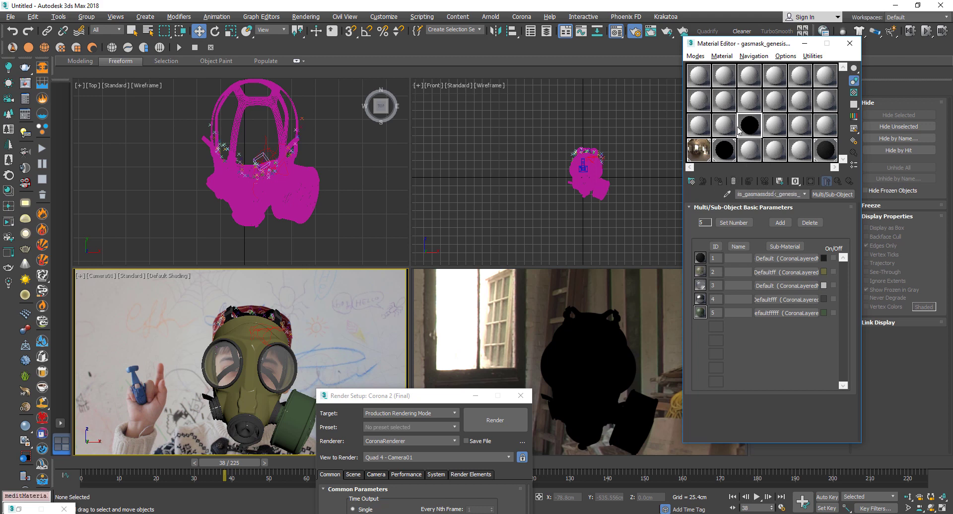
{"action": "left_click", "coordinate": [744, 122]}
{"action": "left_click", "coordinate": [583, 352]}
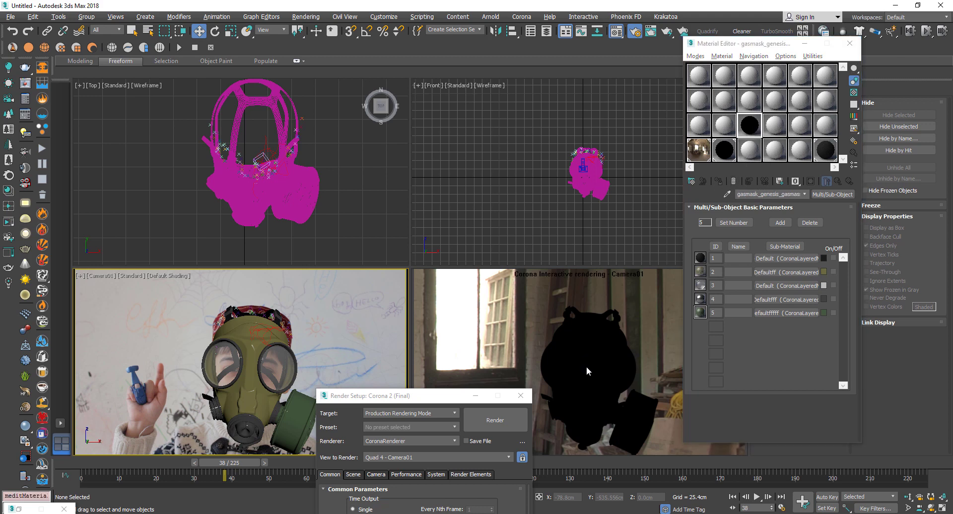
Assign the copied multi-material to the gas mask and replace all five of its sub-materials with instances of 23 - Default
{"action": "left_click", "coordinate": [274, 371]}
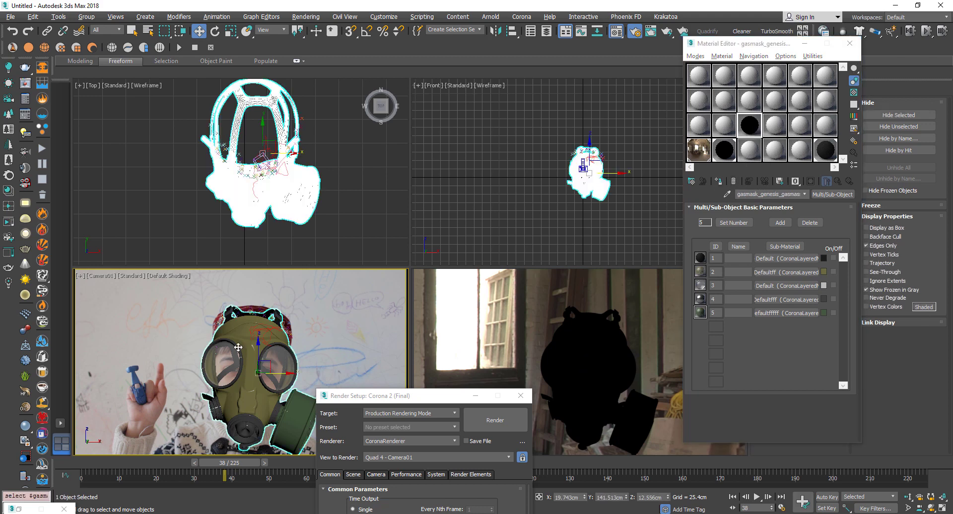
{"action": "left_click", "coordinate": [718, 182]}
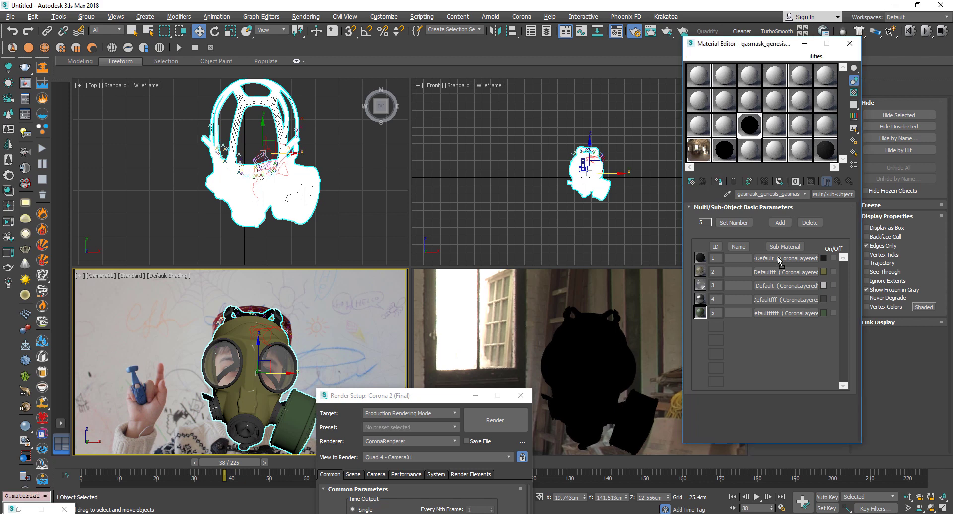
{"action": "left_click_drag", "start_coordinate": [779, 259], "coordinate": [779, 259]}
{"action": "left_click", "coordinate": [757, 271]}
{"action": "left_click_drag", "start_coordinate": [801, 151], "coordinate": [777, 273]}
{"action": "left_click", "coordinate": [757, 271]}
{"action": "left_click_drag", "start_coordinate": [801, 152], "coordinate": [773, 300]}
{"action": "left_click", "coordinate": [757, 271]}
{"action": "left_click", "coordinate": [757, 271]}
{"action": "left_click_drag", "start_coordinate": [801, 155], "coordinate": [781, 312]}
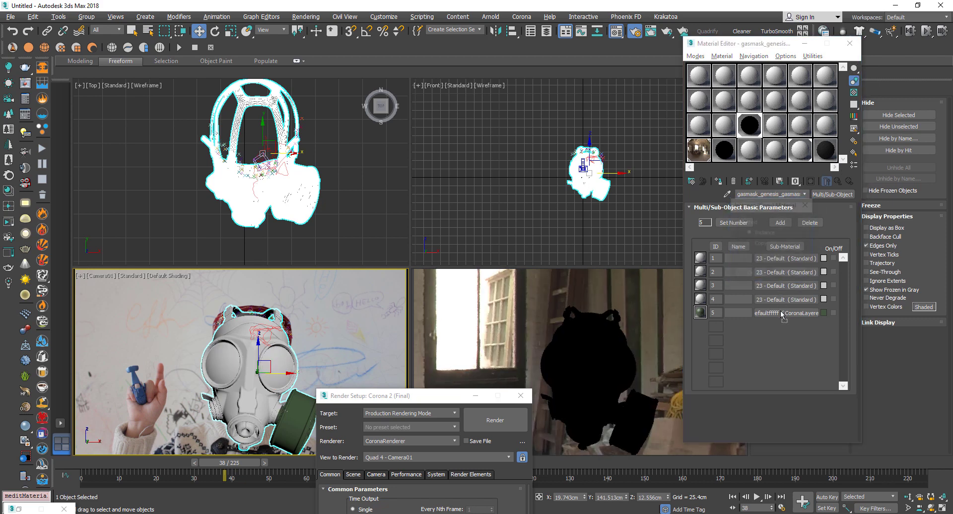
{"action": "left_click", "coordinate": [757, 271]}
Change the 23 - Default material's type from Standard to CoronaMtl
{"action": "left_click", "coordinate": [800, 150]}
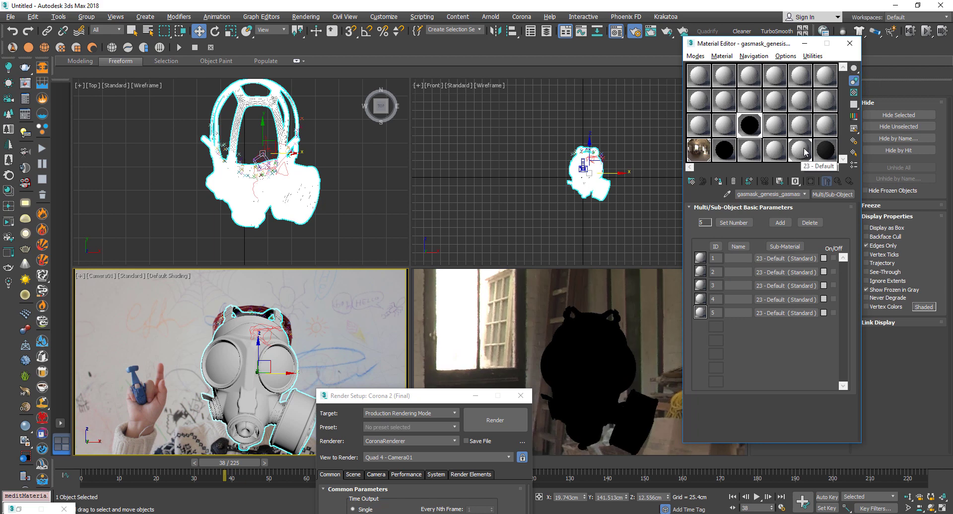
{"action": "left_click", "coordinate": [830, 194]}
{"action": "double_click", "coordinate": [412, 295]}
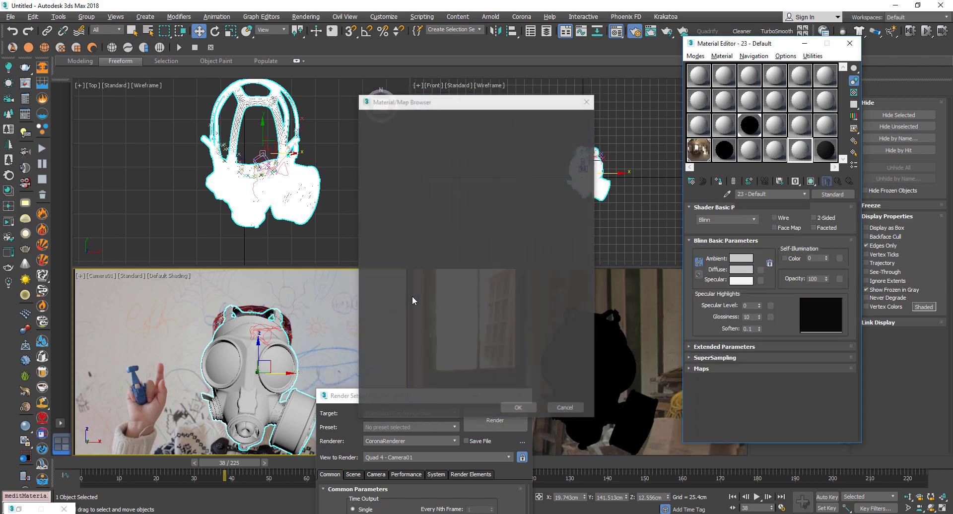
Set the 23 - Default material's diffuse colour to dark green (RGB 32, 47, 38) and its reflection level to 1.0
{"action": "left_click", "coordinate": [818, 226]}
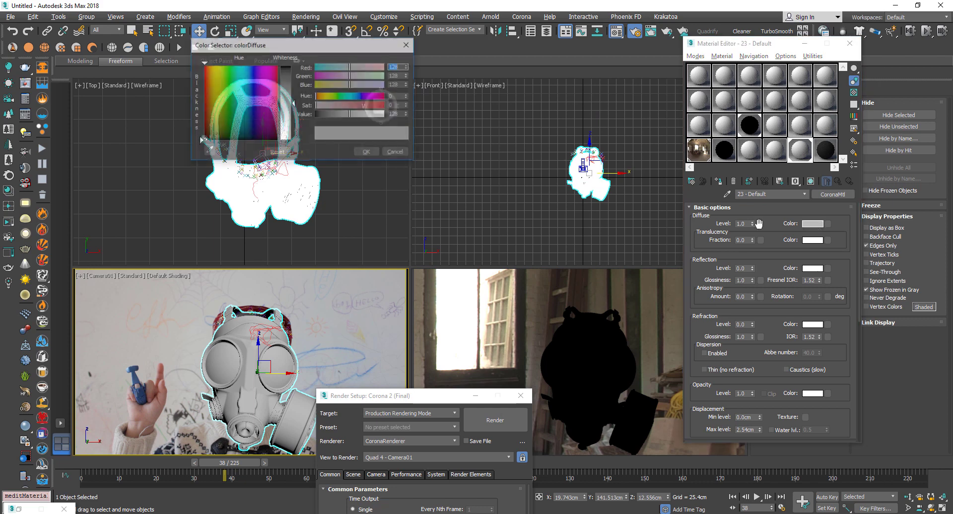
{"action": "left_click", "coordinate": [287, 80]}
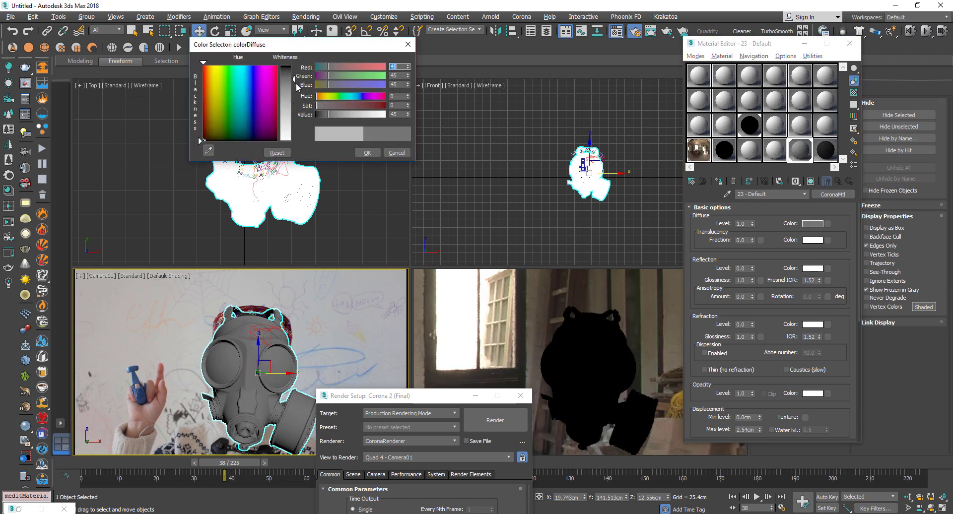
{"action": "mouse_move", "coordinate": [227, 104]}
{"action": "left_mouse_down"}
{"action": "mouse_move", "coordinate": [217, 131]}
{"action": "mouse_move", "coordinate": [233, 129]}
{"action": "left_mouse_up"}
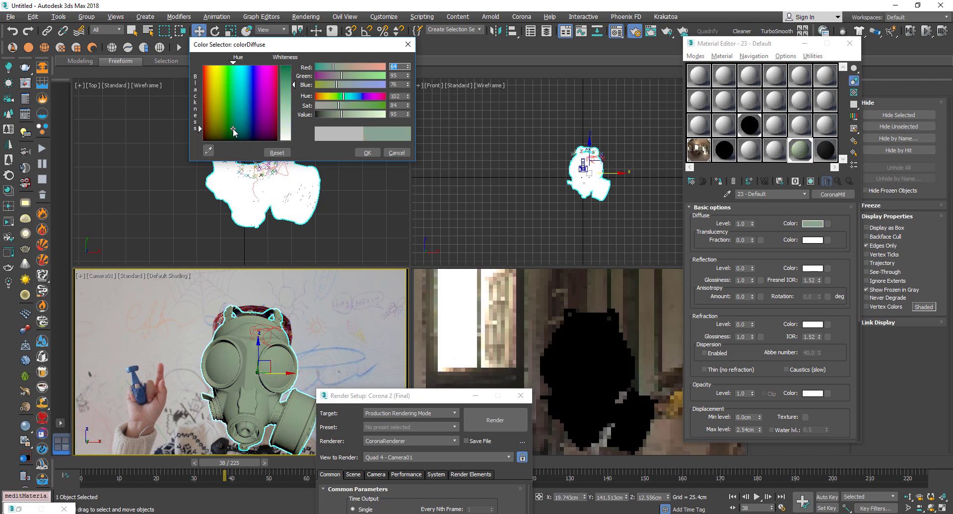
{"action": "left_click_drag", "start_coordinate": [329, 115], "coordinate": [327, 116]}
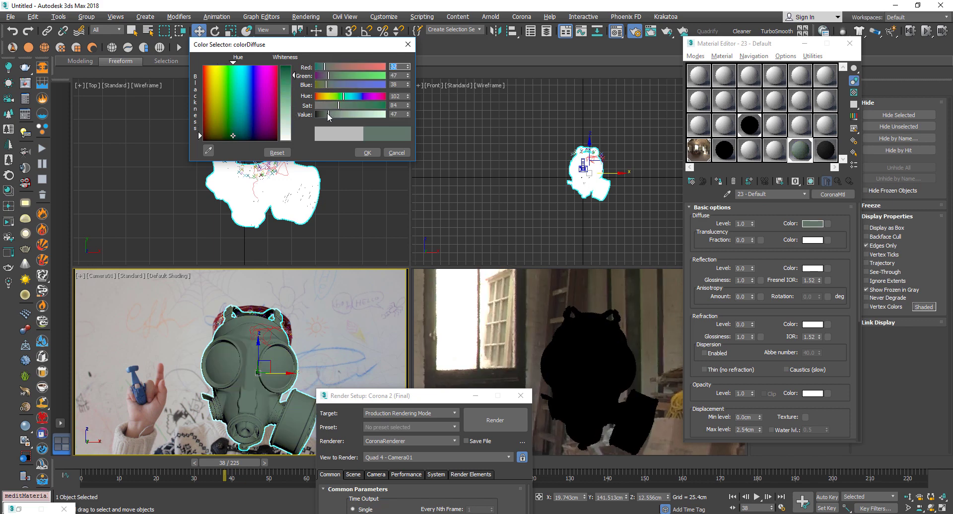
{"action": "left_click", "coordinate": [368, 152]}
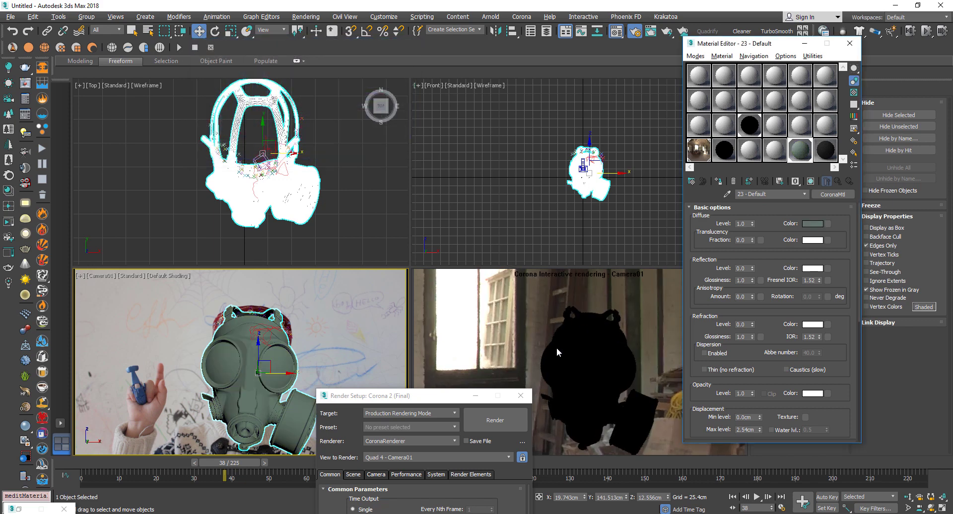
{"action": "left_click_drag", "start_coordinate": [420, 402], "coordinate": [469, 410]}
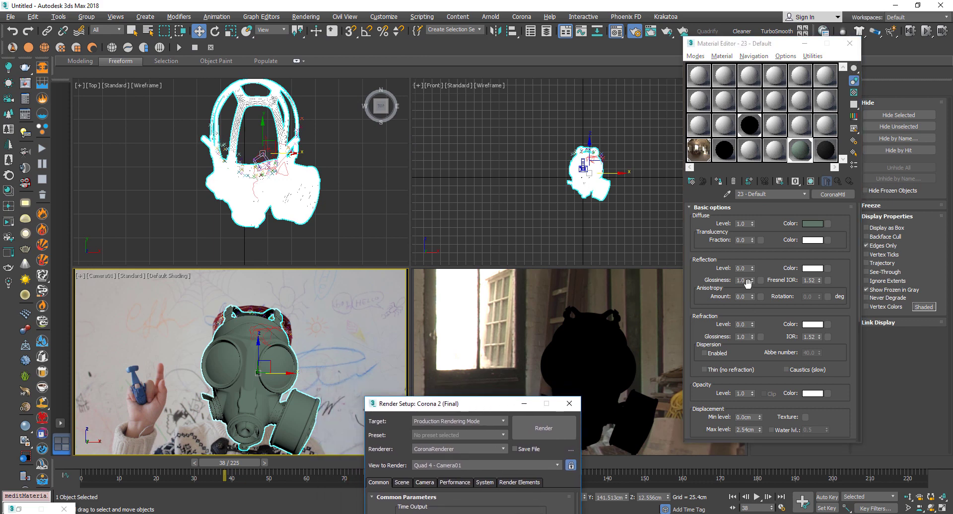
{"action": "left_click_drag", "start_coordinate": [752, 267], "coordinate": [743, 240]}
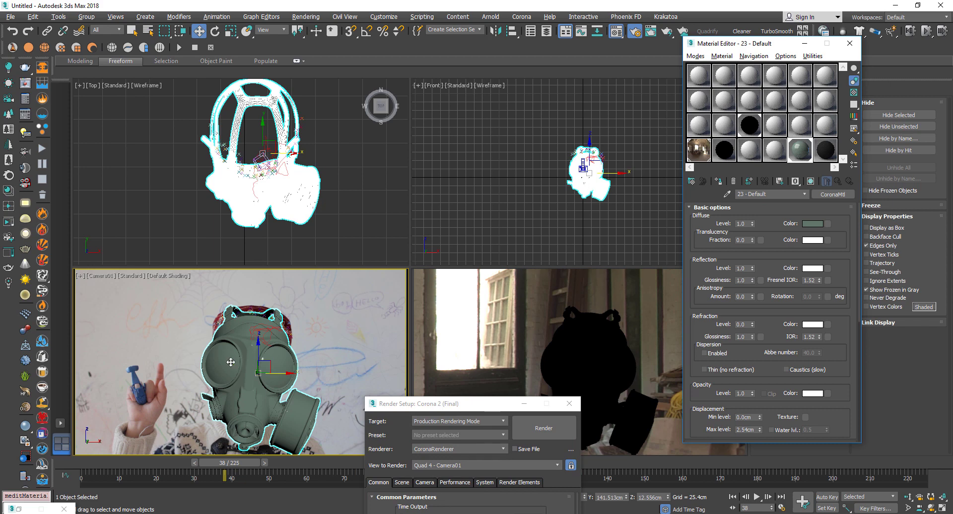
Rotate the HDRI environment by setting the U offset of its CoronaBitmap map to 0.16
{"action": "left_click", "coordinate": [707, 154]}
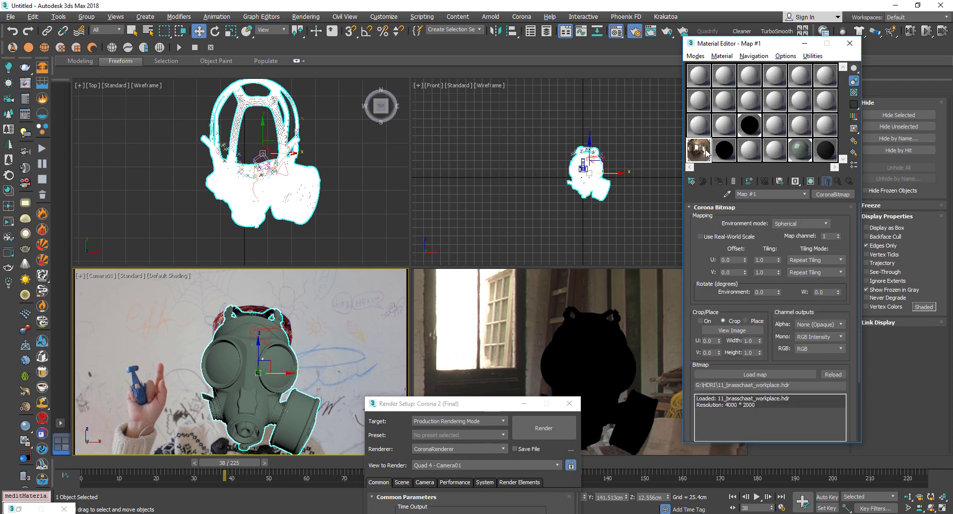
{"action": "left_click_drag", "start_coordinate": [745, 260], "coordinate": [744, 251]}
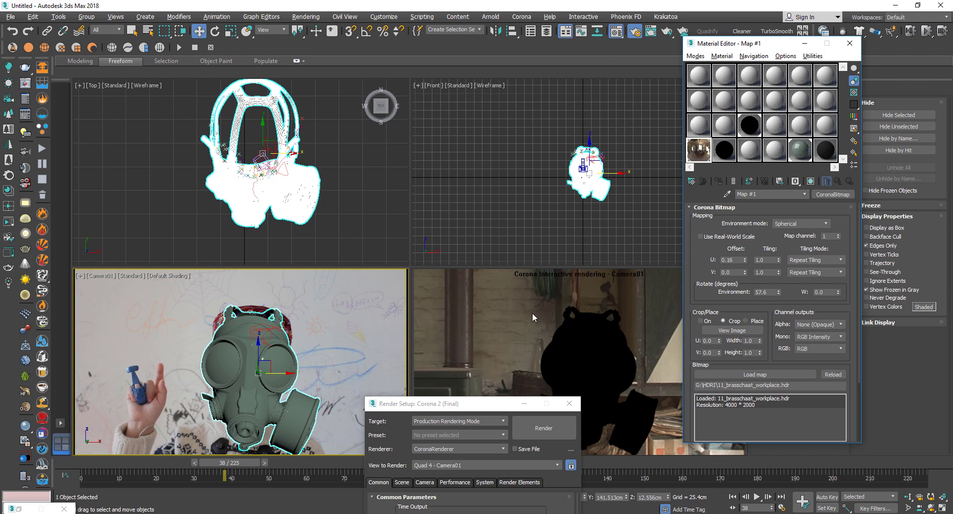
Enable all five 23 - Default sub-materials in the gas mask's Multi/Sub-Object material
{"action": "left_click_drag", "start_coordinate": [447, 404], "coordinate": [334, 413]}
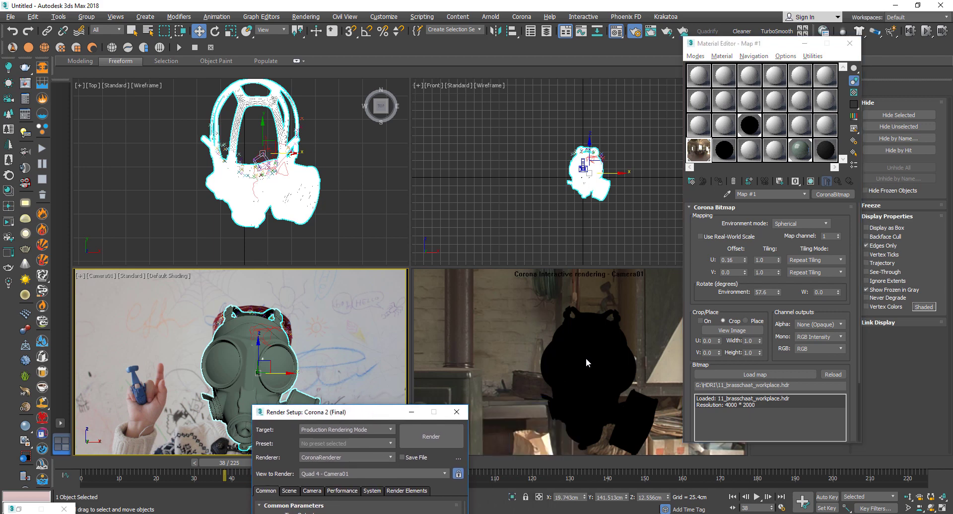
{"action": "left_click", "coordinate": [751, 125]}
{"action": "left_click", "coordinate": [721, 183]}
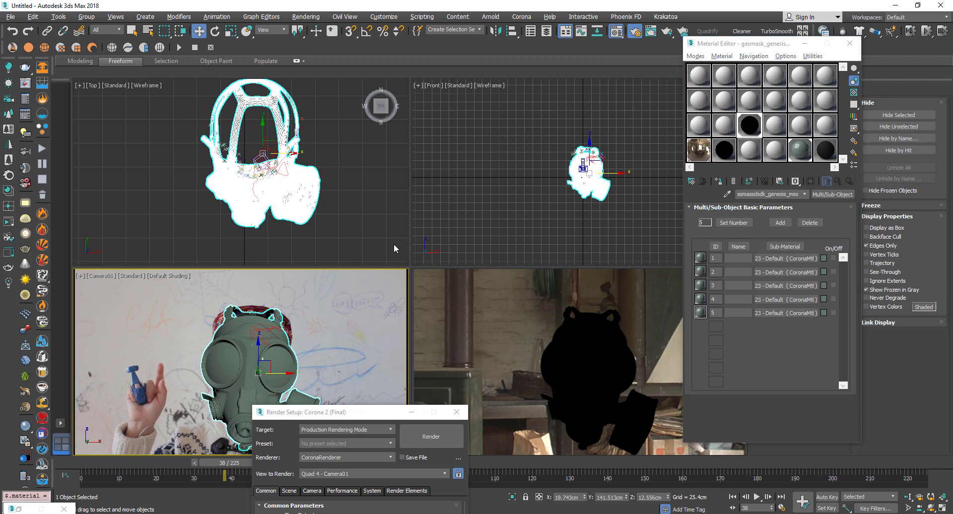
{"action": "left_click", "coordinate": [419, 223]}
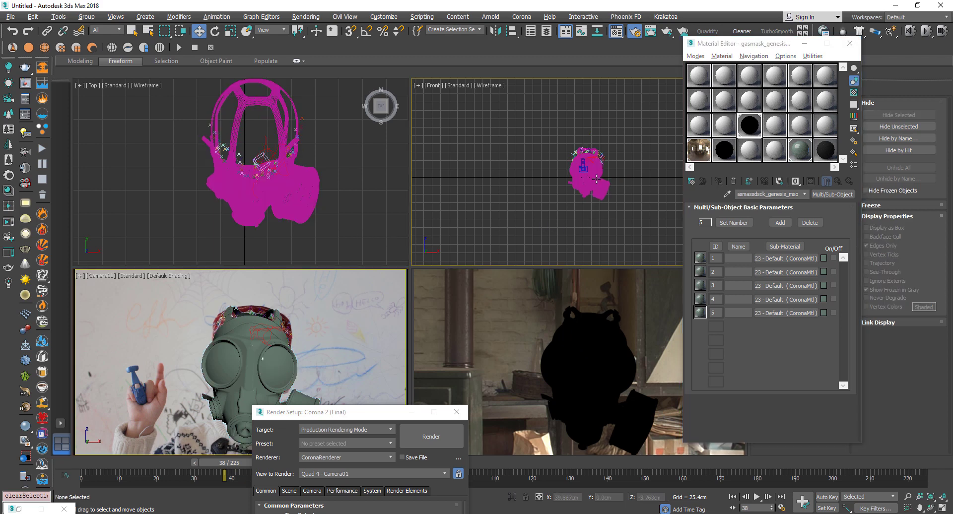
{"action": "left_click", "coordinate": [596, 179]}
{"action": "left_click", "coordinate": [834, 259]}
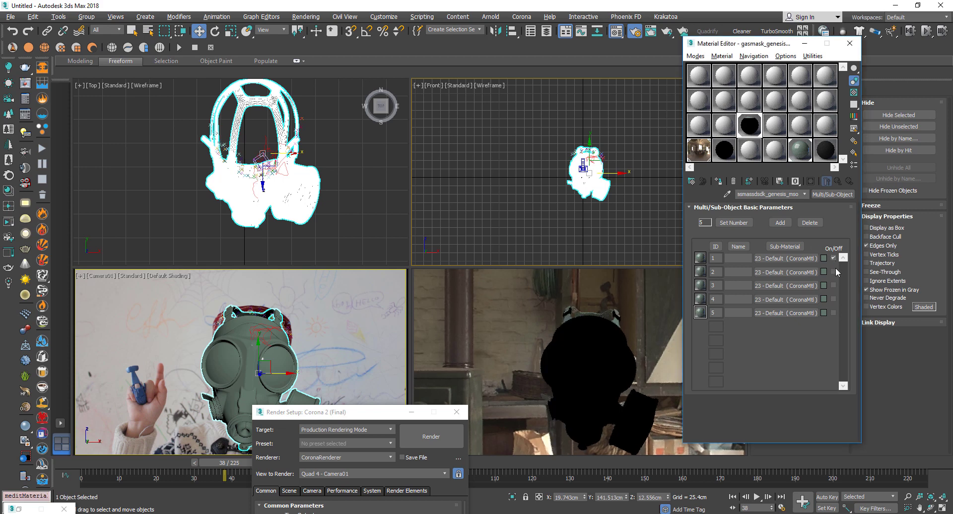
{"action": "left_click", "coordinate": [834, 271]}
{"action": "left_click", "coordinate": [834, 285]}
{"action": "left_click", "coordinate": [834, 299]}
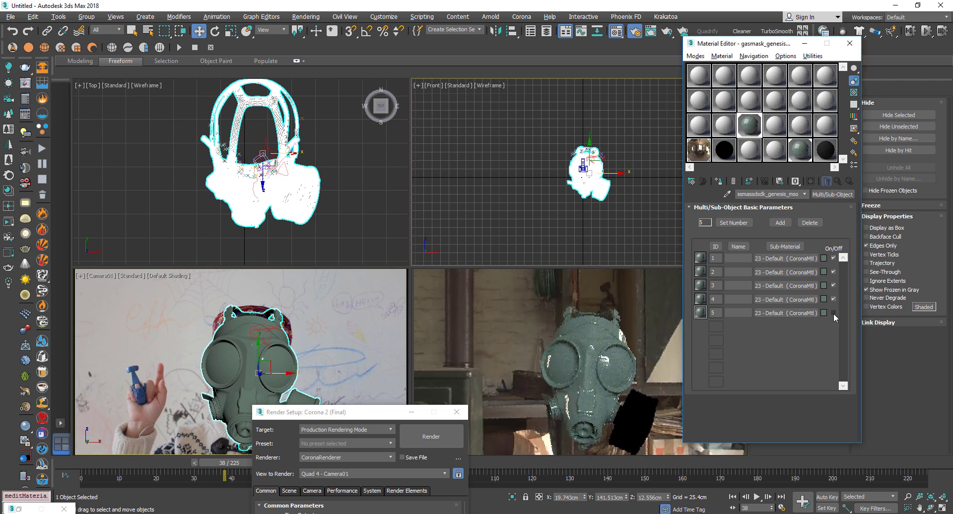
{"action": "left_click", "coordinate": [834, 313]}
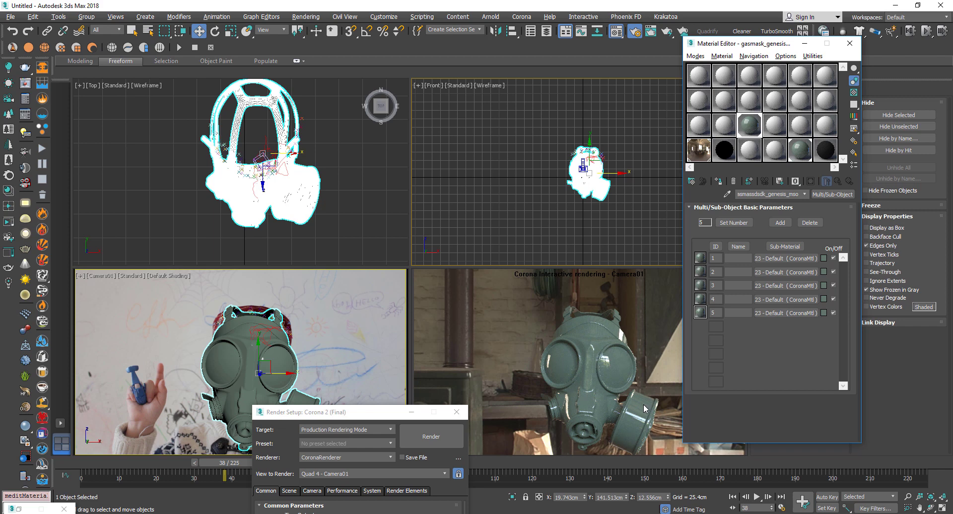
Set the HDRI map's U offset to 0.61 and the 23 - Default material's reflection level to 0.0
{"action": "left_click", "coordinate": [701, 151]}
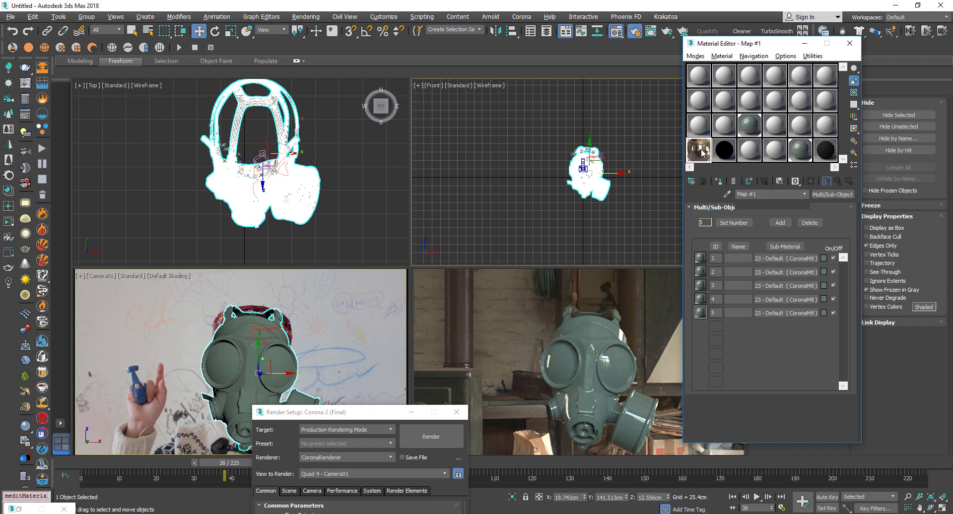
{"action": "mouse_move", "coordinate": [748, 262]}
{"action": "left_mouse_down"}
{"action": "mouse_move", "coordinate": [745, 248]}
{"action": "mouse_move", "coordinate": [748, 258]}
{"action": "left_mouse_up"}
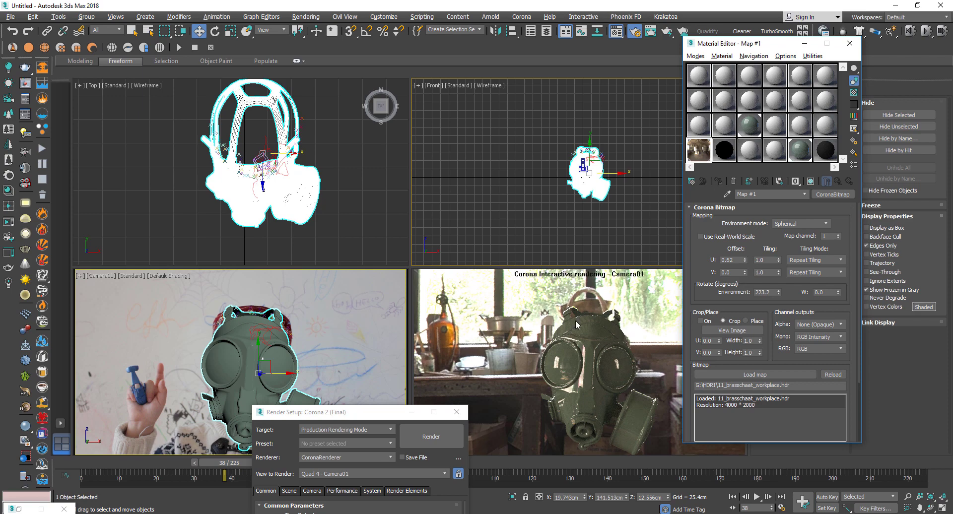
{"action": "left_click", "coordinate": [806, 154]}
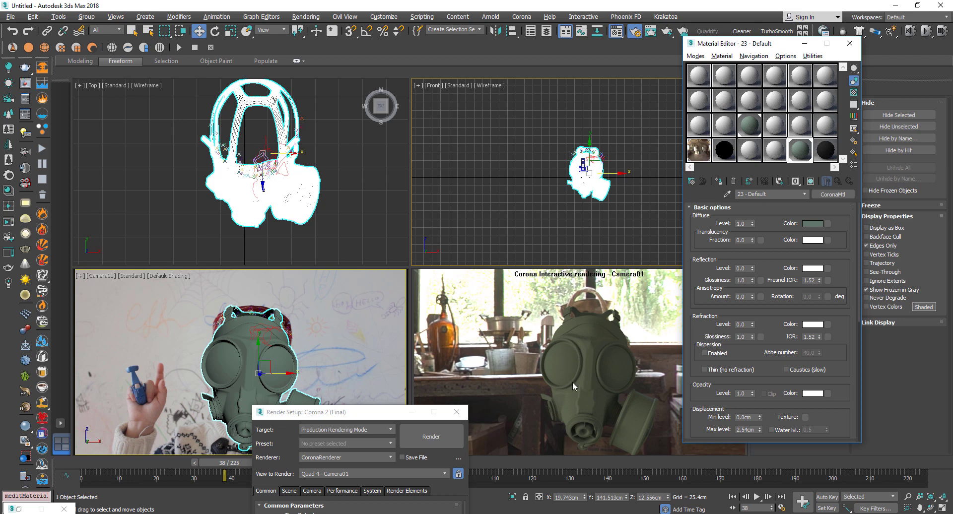
{"action": "left_click", "coordinate": [699, 150]}
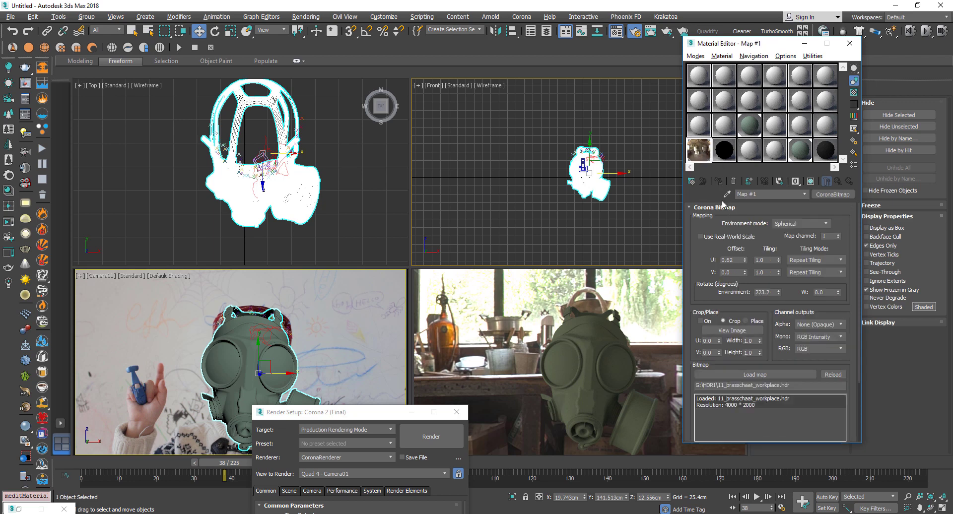
{"action": "mouse_move", "coordinate": [746, 260]}
{"action": "left_mouse_down"}
{"action": "mouse_move", "coordinate": [746, 272]}
{"action": "mouse_move", "coordinate": [748, 262]}
{"action": "left_mouse_up"}
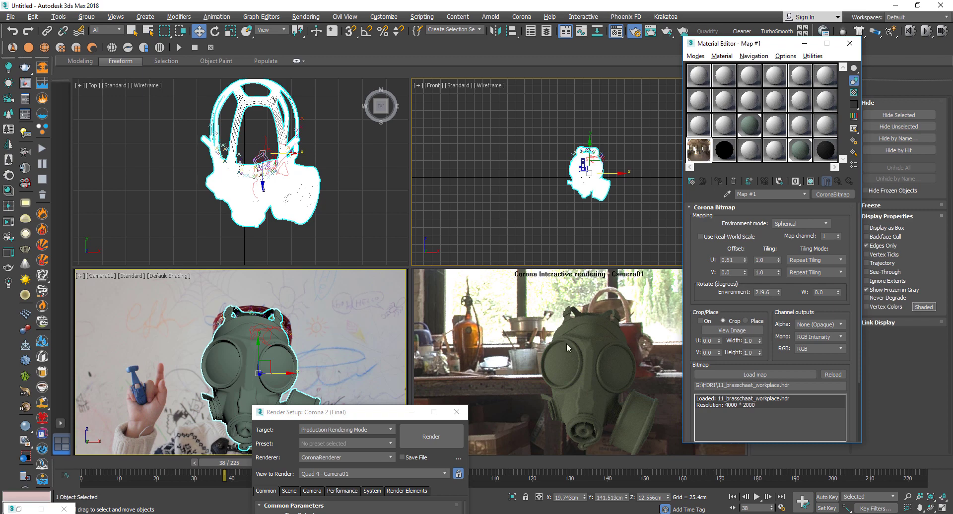
Go to frame 57 and load the raw_00000.ifl sequence from the Jpegs folder into a material slot as an instanced Bitmap map
{"action": "left_click", "coordinate": [457, 412]}
{"action": "left_click_drag", "start_coordinate": [226, 470], "coordinate": [296, 471]}
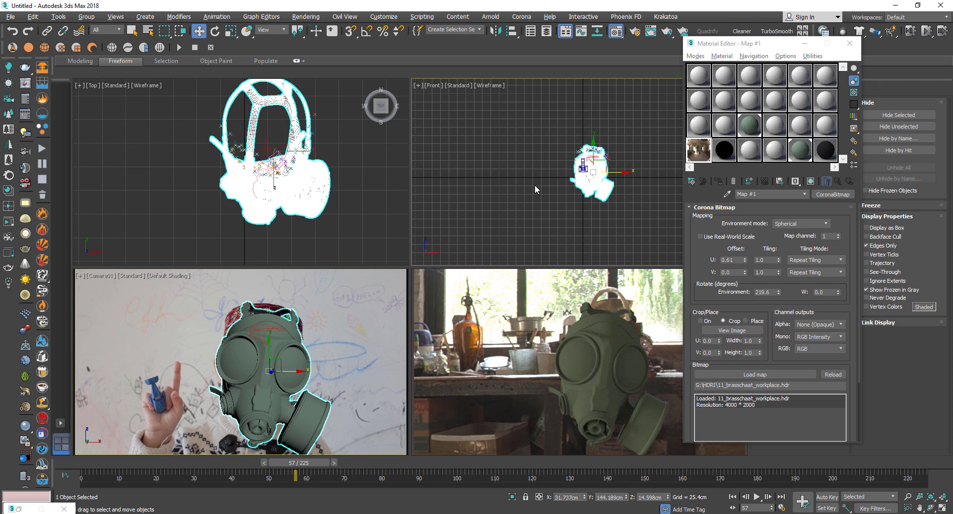
{"action": "key", "text": "alt+Tab"}
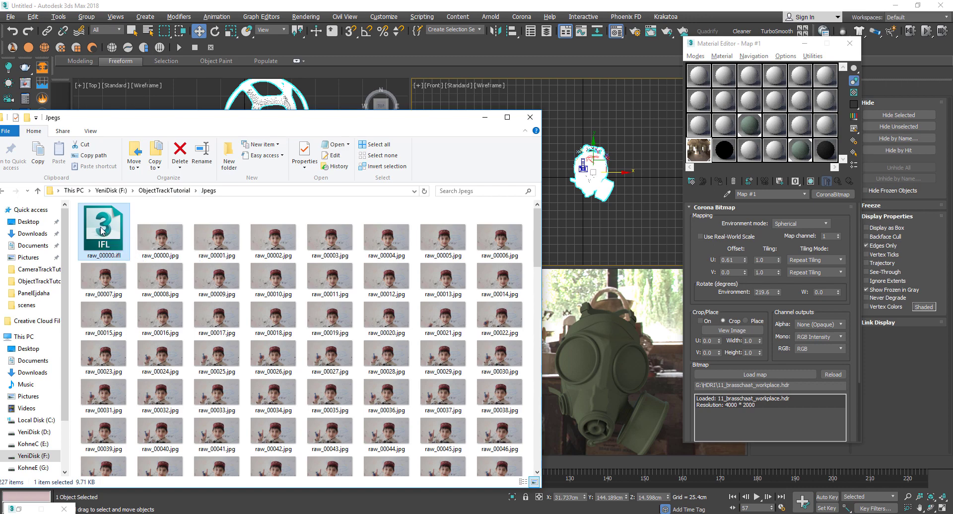
{"action": "left_click_drag", "start_coordinate": [102, 231], "coordinate": [700, 131]}
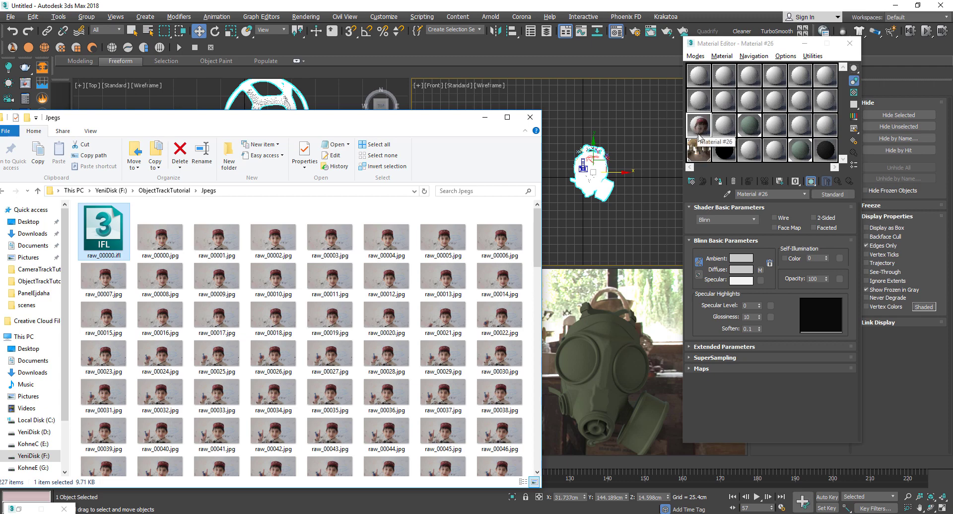
{"action": "left_click", "coordinate": [484, 117]}
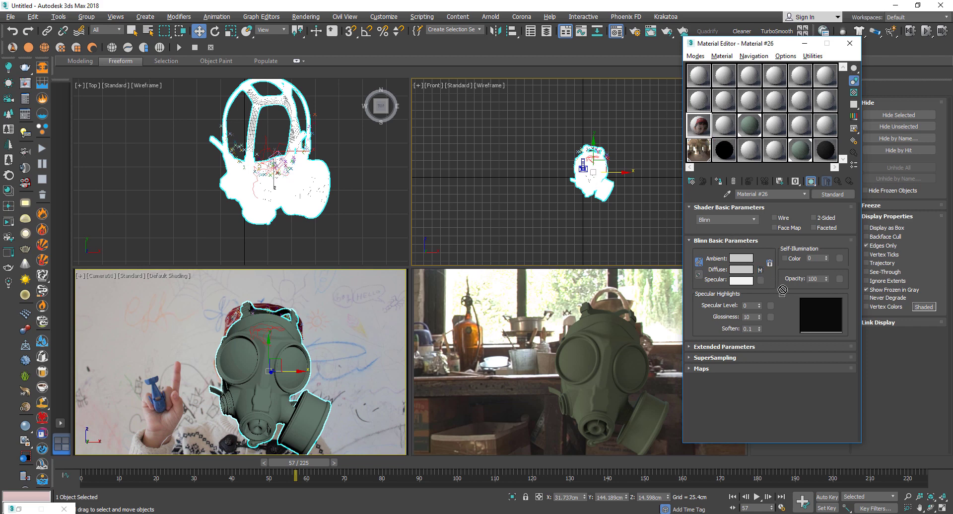
{"action": "left_click_drag", "start_coordinate": [702, 122], "coordinate": [700, 126]}
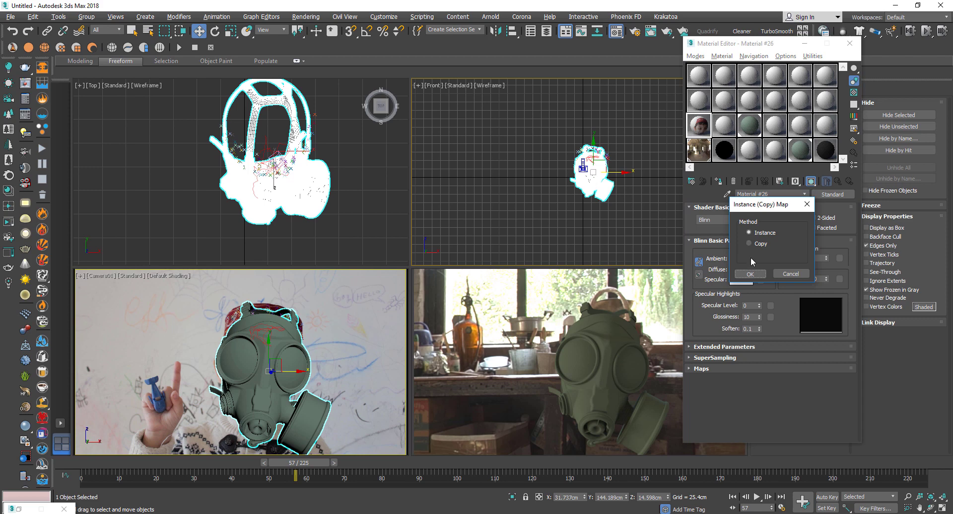
{"action": "left_click", "coordinate": [750, 274]}
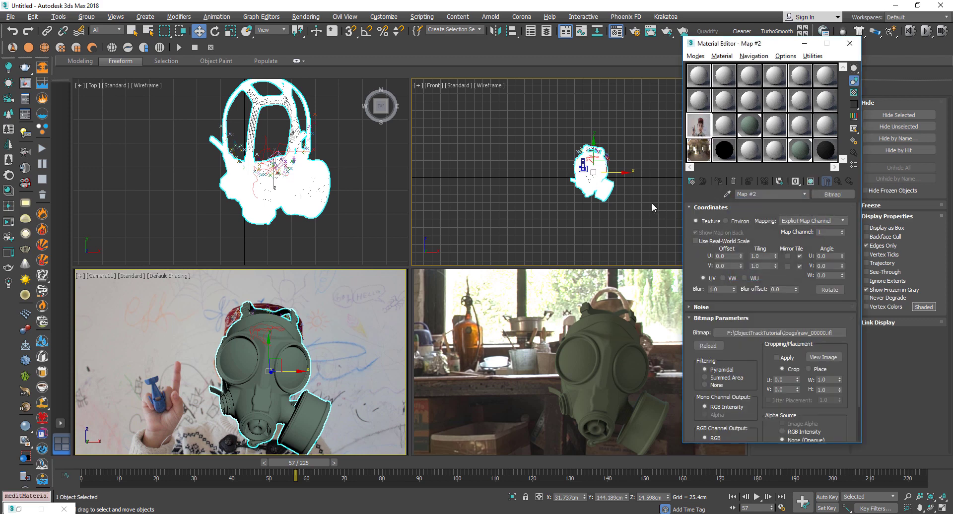
Enable the Direct visibility override in the Corona scene environment of the render setup
{"action": "left_click", "coordinate": [635, 32]}
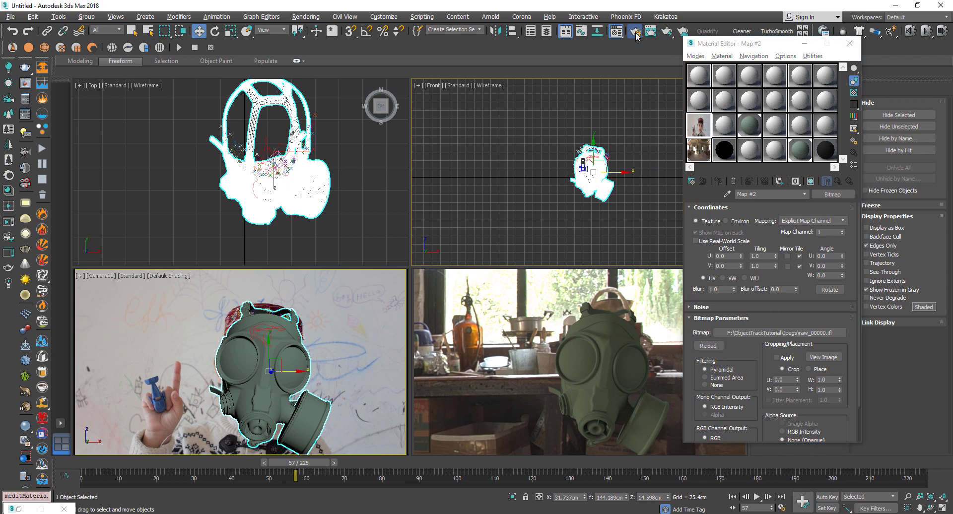
{"action": "left_click_drag", "start_coordinate": [353, 413], "coordinate": [548, 92]}
{"action": "left_click", "coordinate": [484, 171]}
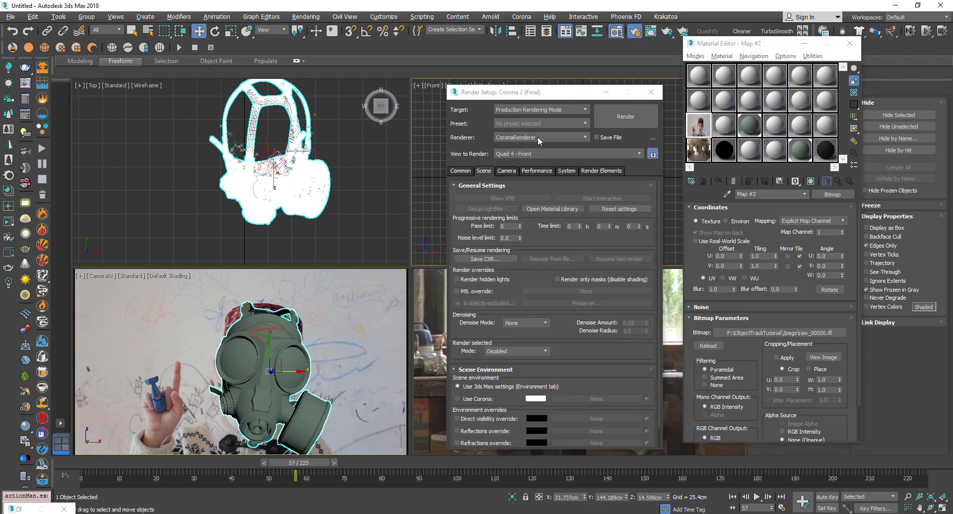
{"action": "scroll", "coordinate": [562, 367], "scroll_direction": "down", "scroll_amount": 2}
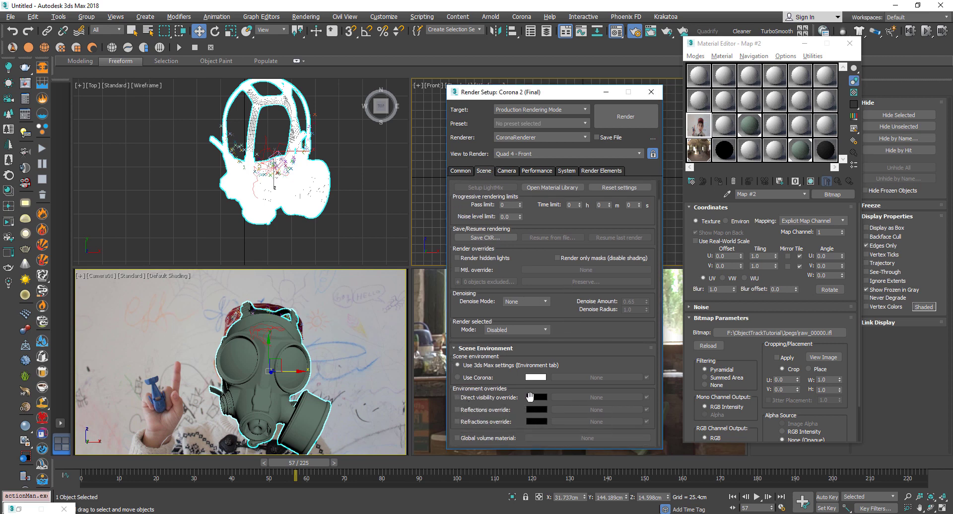
{"action": "left_click", "coordinate": [457, 399]}
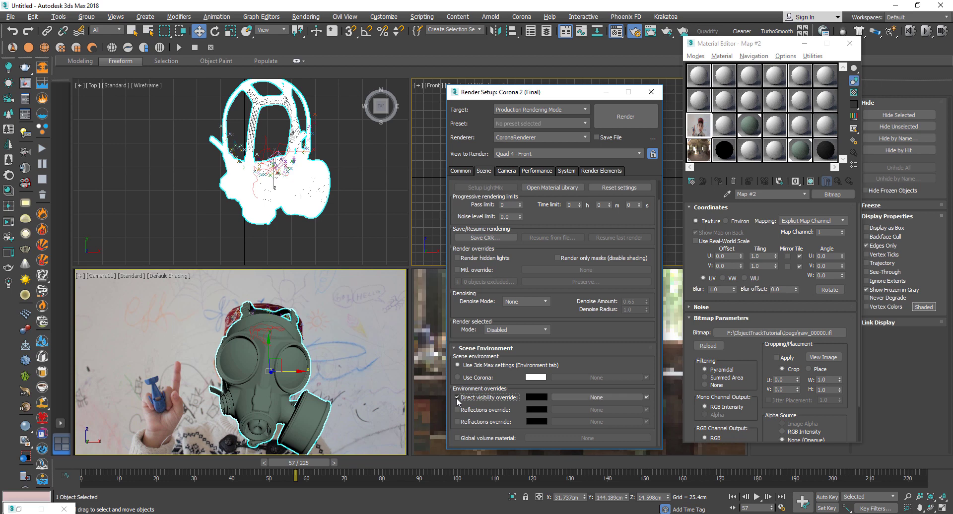
{"action": "left_click_drag", "start_coordinate": [560, 96], "coordinate": [389, 94]}
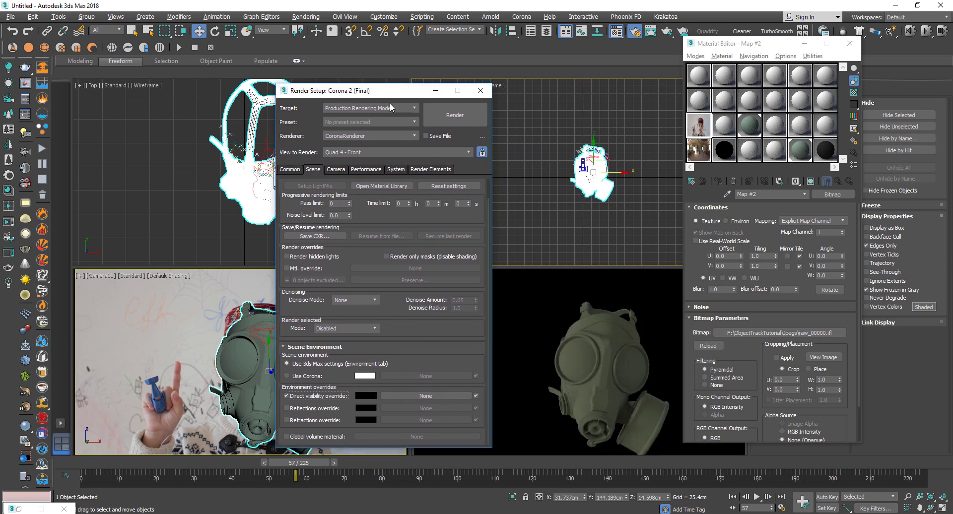
{"action": "left_click", "coordinate": [366, 396]}
{"action": "left_click_drag", "start_coordinate": [286, 120], "coordinate": [296, 123]}
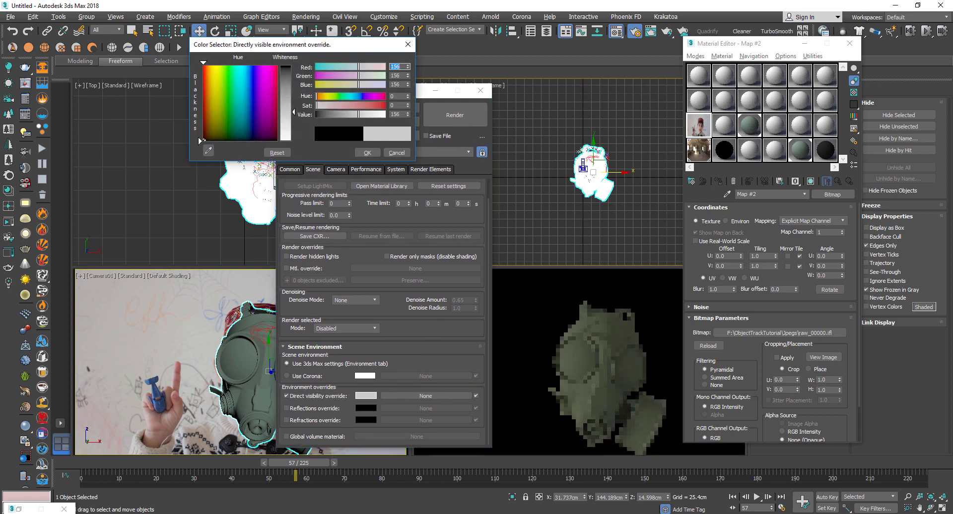
{"action": "left_click", "coordinate": [397, 153]}
Assign the raw_00000.ifl map as an instance to the Direct visibility override and go to frame 79
{"action": "left_click_drag", "start_coordinate": [701, 127], "coordinate": [434, 396]}
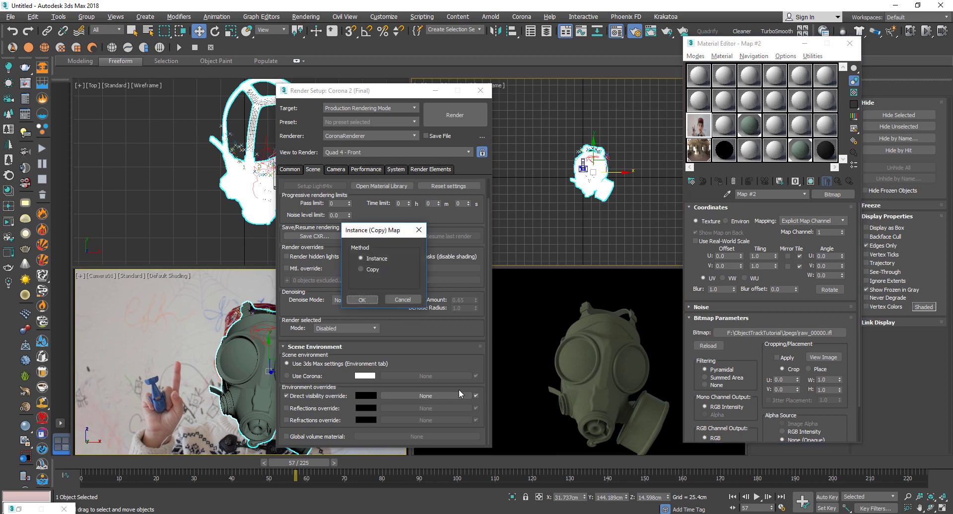
{"action": "left_click", "coordinate": [362, 300]}
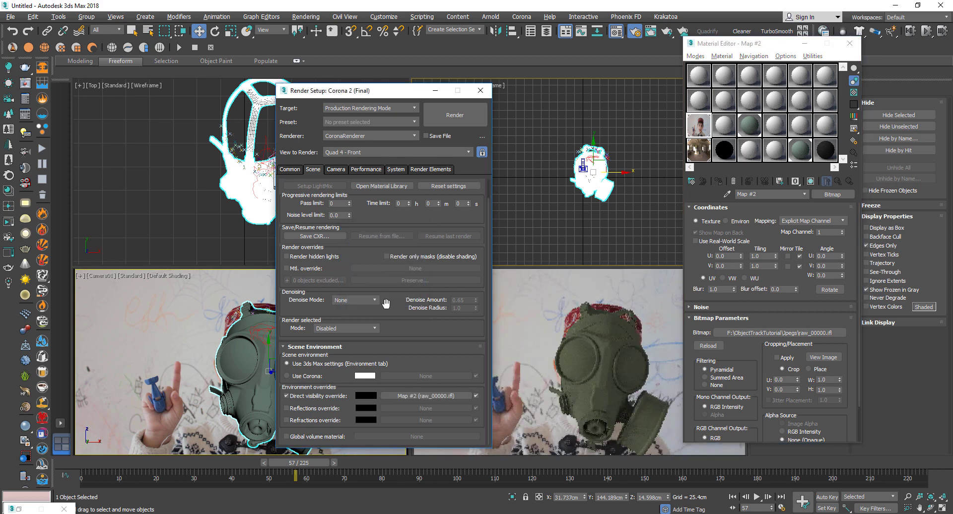
{"action": "left_click_drag", "start_coordinate": [397, 91], "coordinate": [306, 68]}
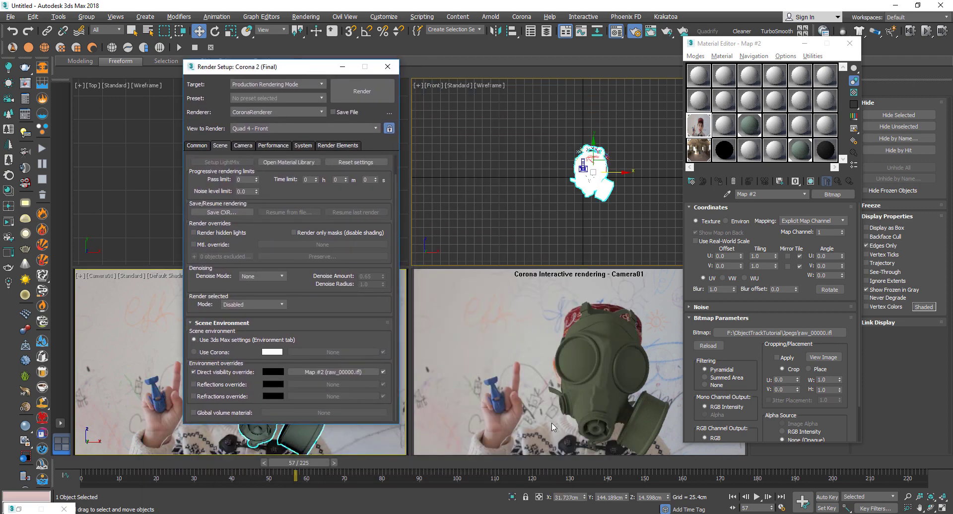
{"action": "left_click", "coordinate": [381, 465]}
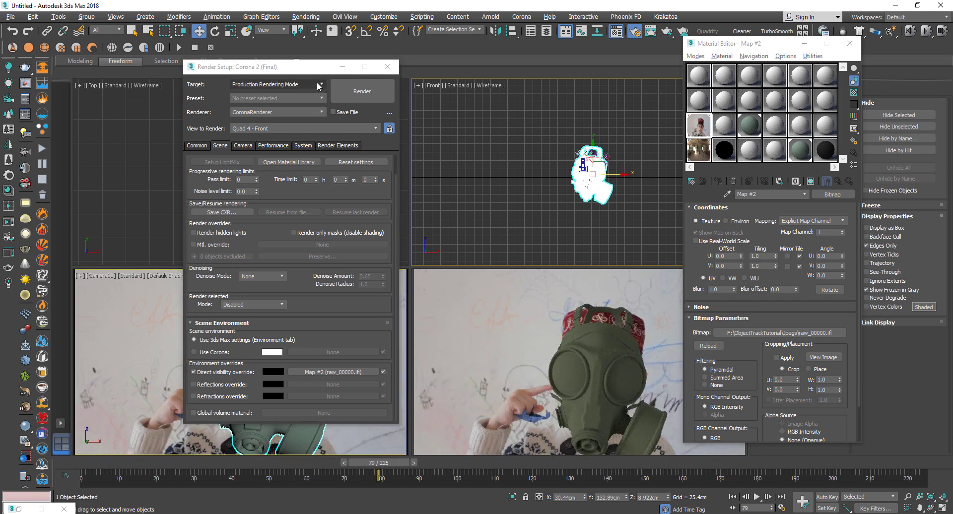
Enable all five sub-materials of the original layered gas mask material and assign it to the gas mask
{"action": "left_click_drag", "start_coordinate": [305, 69], "coordinate": [447, 184]}
{"action": "left_click", "coordinate": [724, 150]}
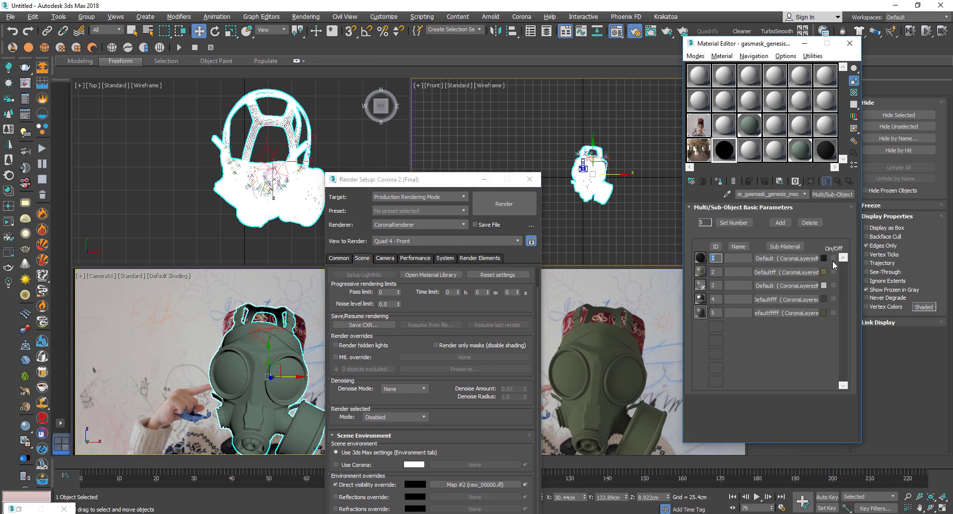
{"action": "left_click", "coordinate": [834, 259]}
{"action": "left_click", "coordinate": [833, 272]}
{"action": "left_click", "coordinate": [833, 285]}
{"action": "left_click", "coordinate": [834, 299]}
{"action": "left_click", "coordinate": [834, 313]}
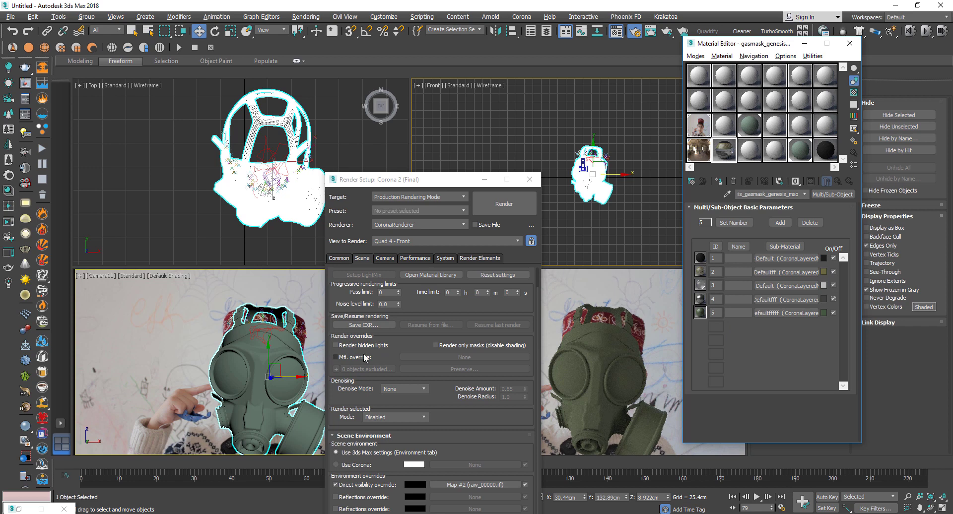
{"action": "left_click", "coordinate": [719, 182]}
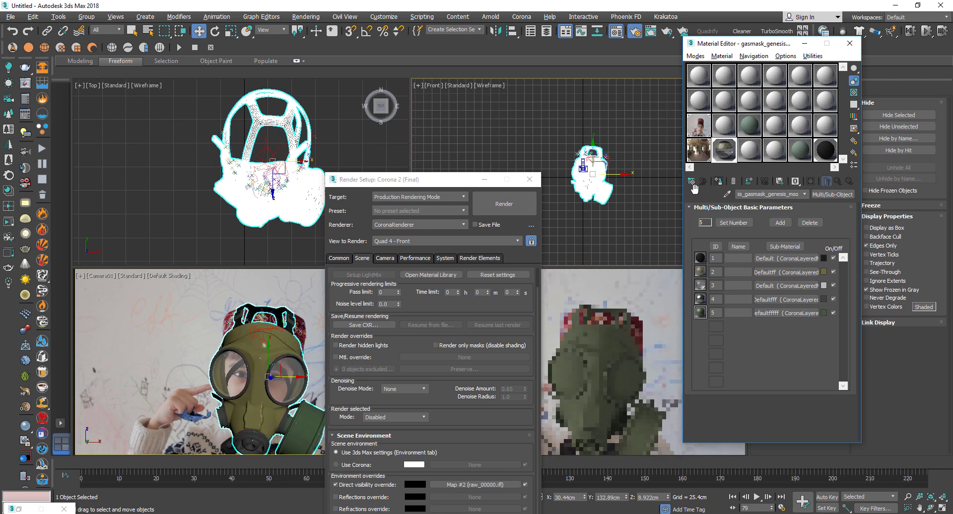
{"action": "left_click", "coordinate": [484, 182]}
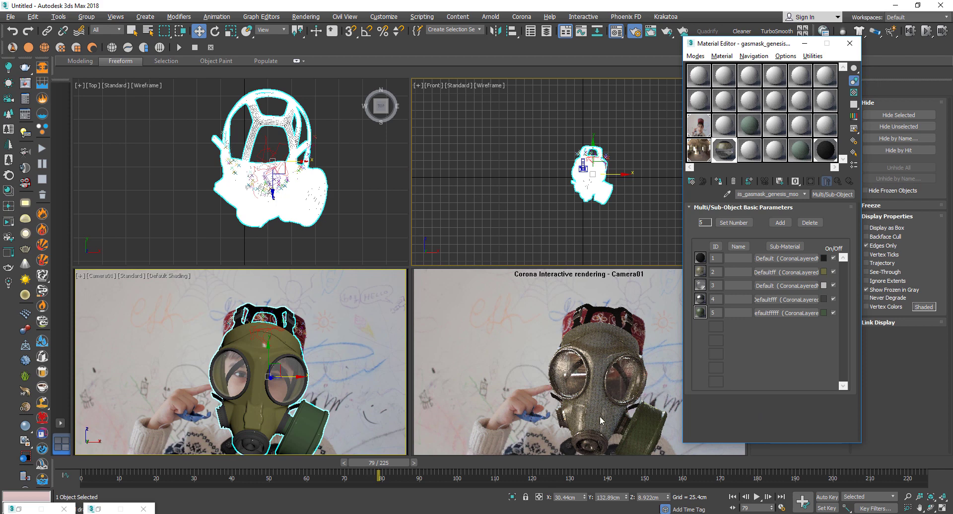
Clear the unoccluded colour map from sub-material 2's layer 1 CoronaAO mask and open that sub-material's base material
{"action": "left_click", "coordinate": [770, 273]}
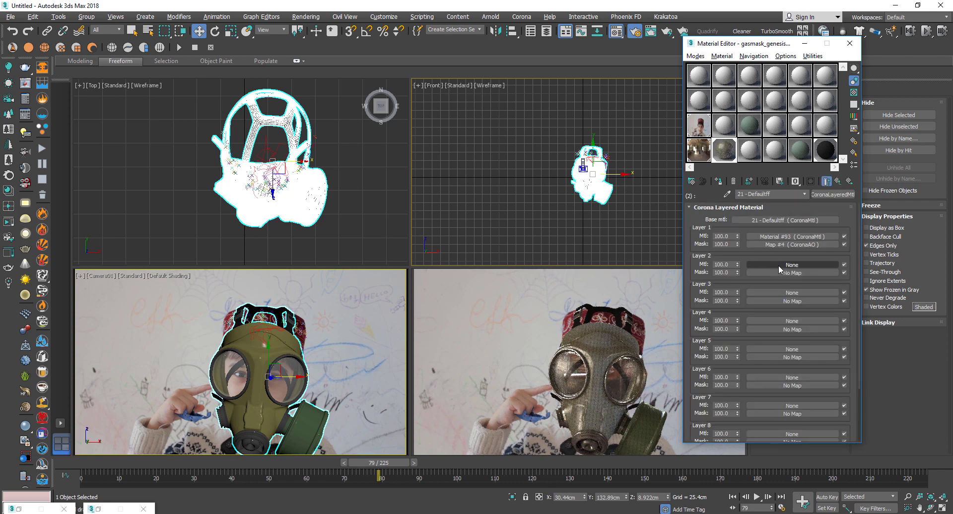
{"action": "left_click", "coordinate": [790, 244]}
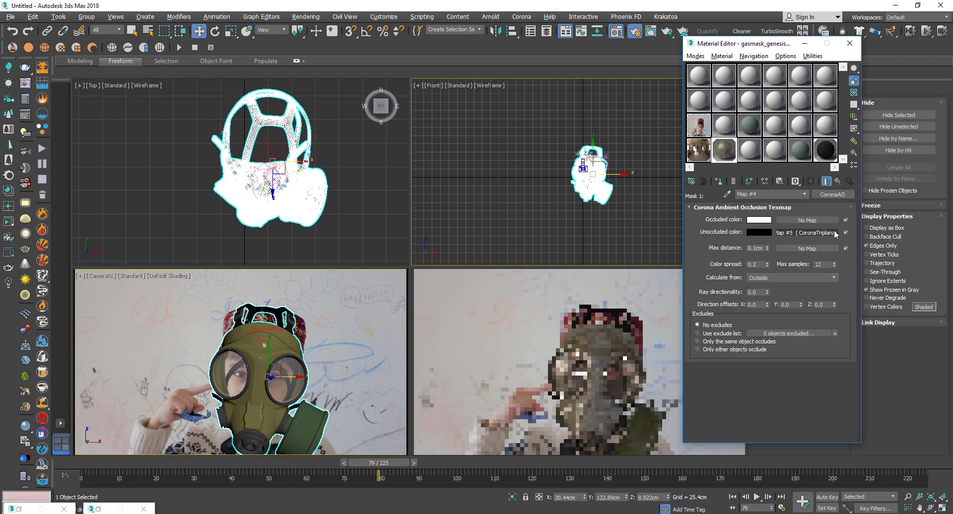
{"action": "left_click_drag", "start_coordinate": [823, 244], "coordinate": [817, 234]}
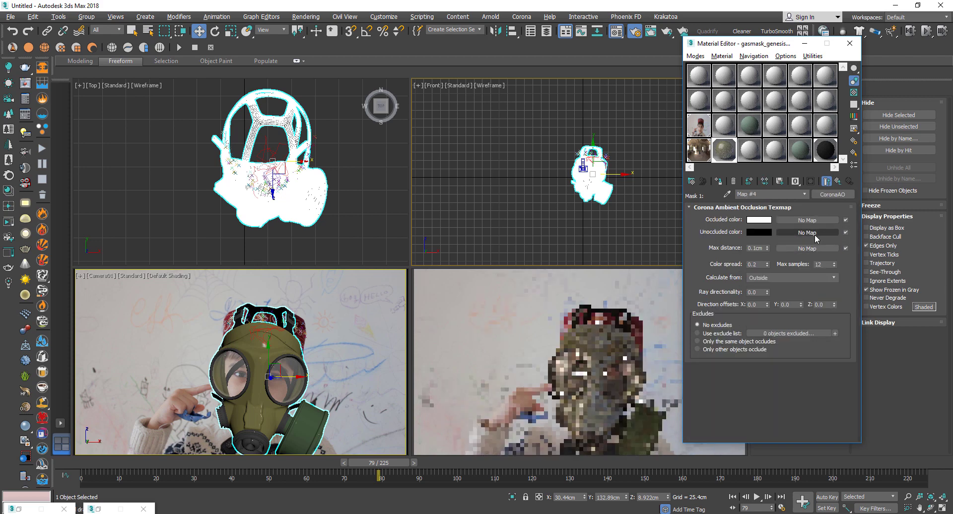
{"action": "left_click", "coordinate": [837, 182]}
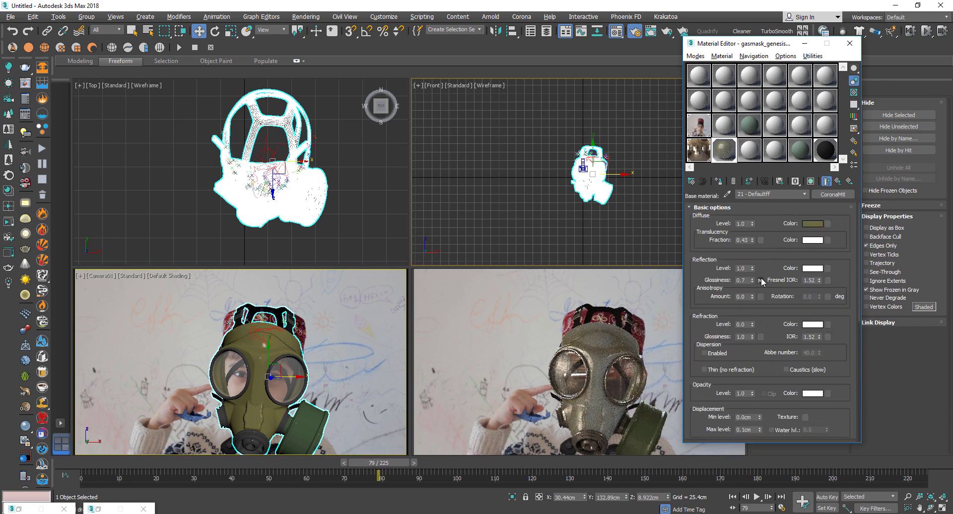
Place the base material's glossiness map in a sample slot and replace it there with an instance of its nested Color Correction map
{"action": "left_click_drag", "start_coordinate": [761, 280], "coordinate": [778, 128]}
{"action": "left_click", "coordinate": [762, 274]}
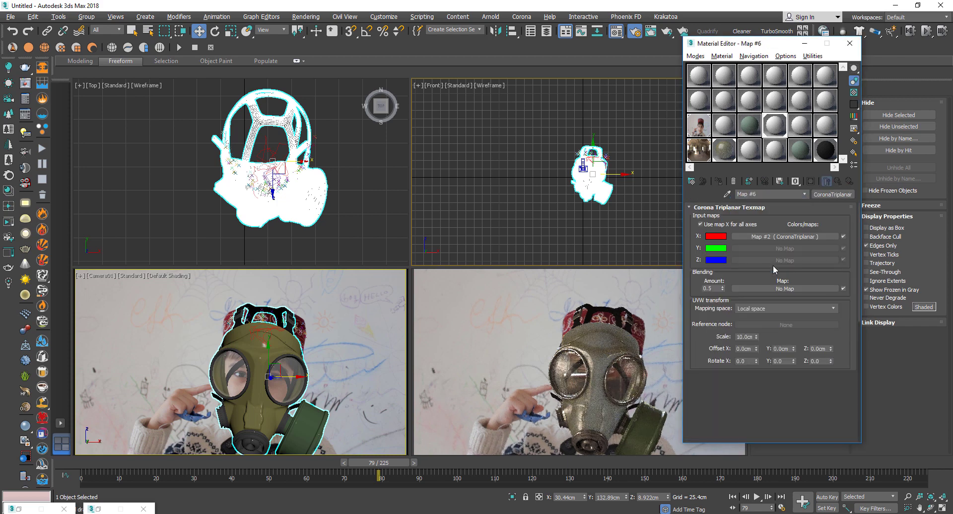
{"action": "left_click", "coordinate": [775, 237]}
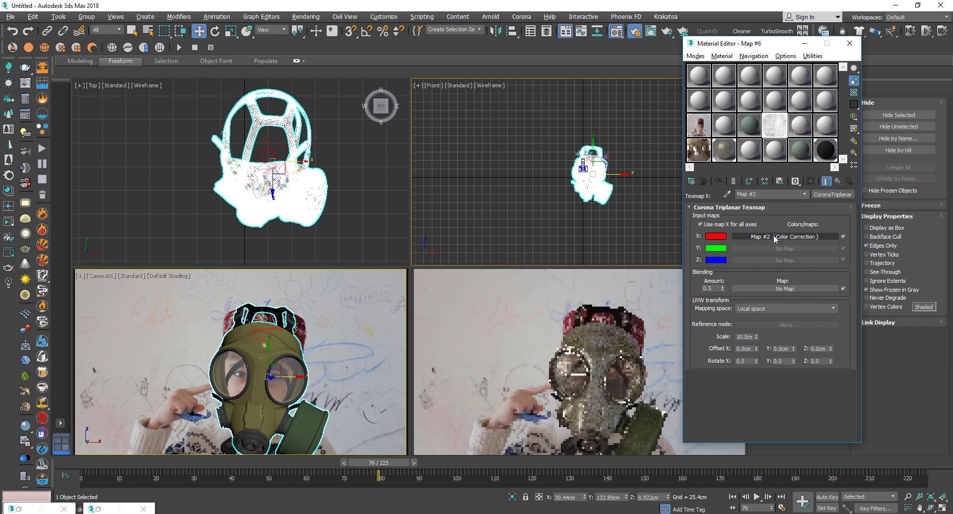
{"action": "left_click", "coordinate": [775, 237]}
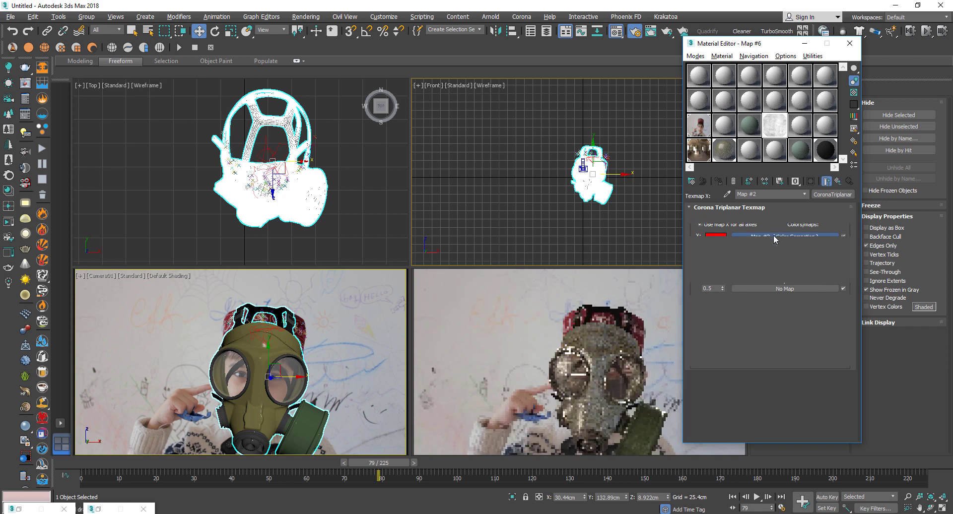
{"action": "left_click", "coordinate": [840, 182]}
{"action": "left_click_drag", "start_coordinate": [771, 237], "coordinate": [782, 129]}
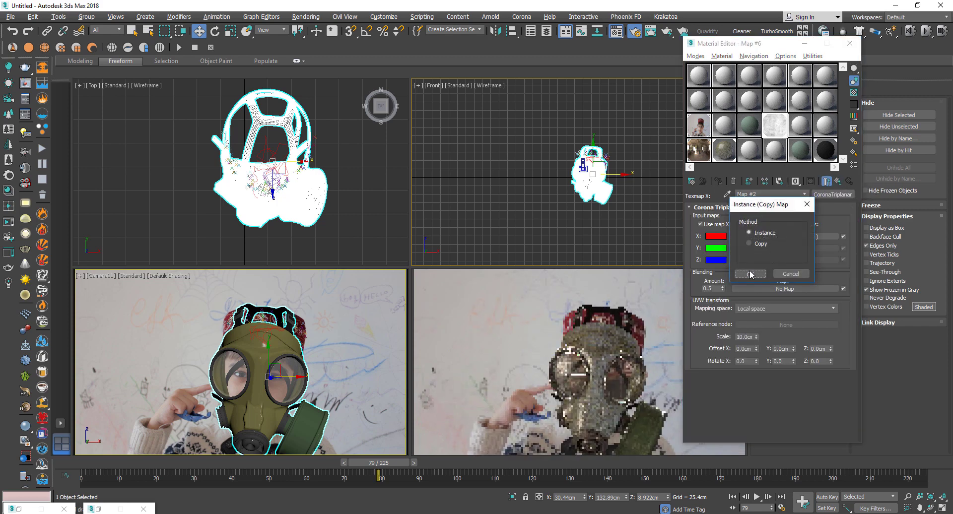
{"action": "left_click", "coordinate": [750, 274]}
Assign the Color Correction map to the base material's reflection glossiness and disable its bump map
{"action": "left_click", "coordinate": [724, 158]}
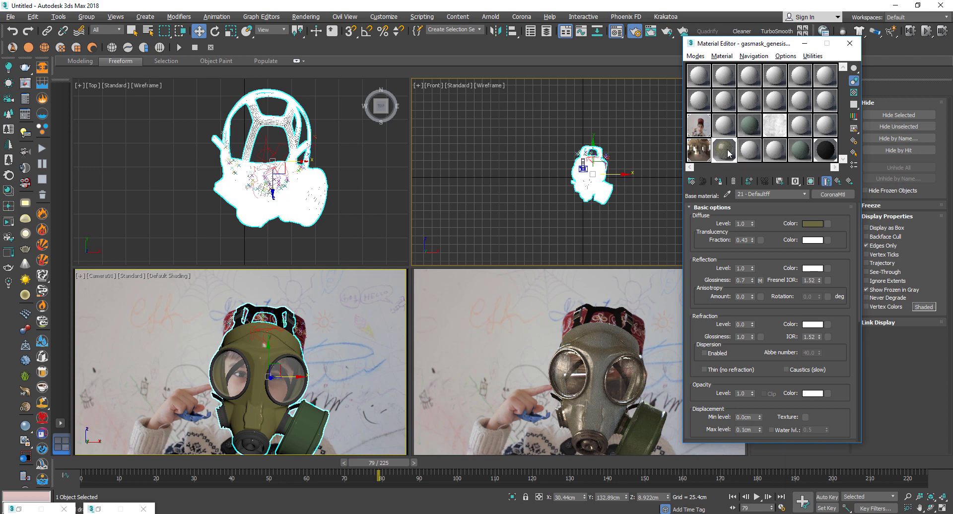
{"action": "left_click_drag", "start_coordinate": [772, 128], "coordinate": [761, 280]}
{"action": "left_click", "coordinate": [754, 277]}
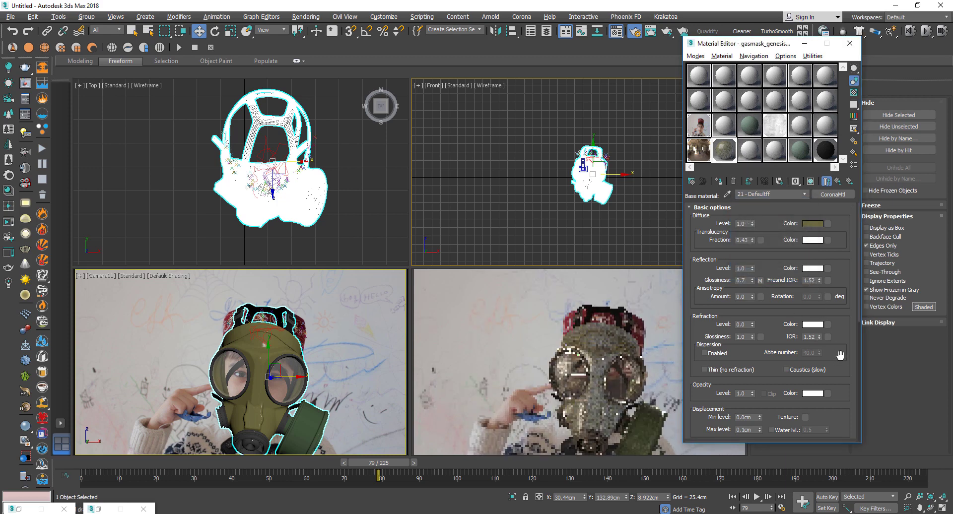
{"action": "left_click_drag", "start_coordinate": [833, 373], "coordinate": [839, 107]}
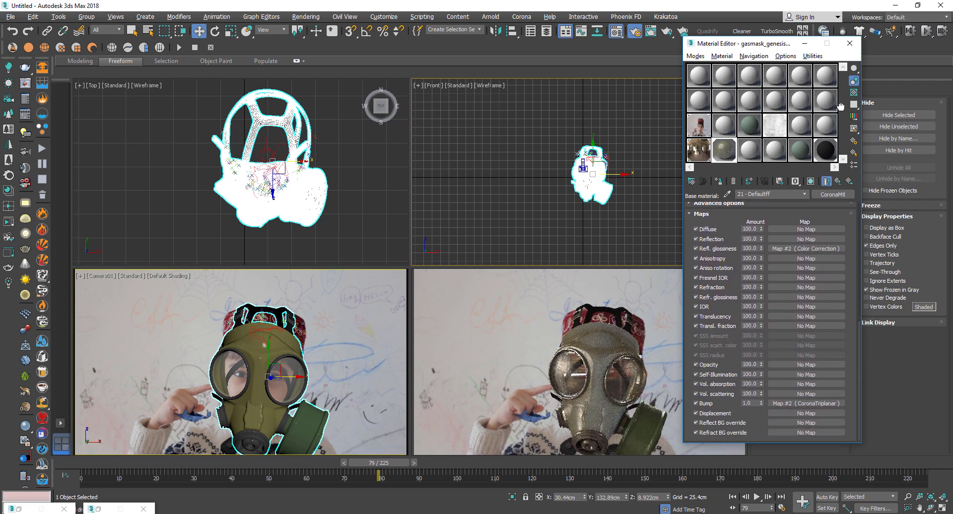
{"action": "left_click", "coordinate": [696, 404]}
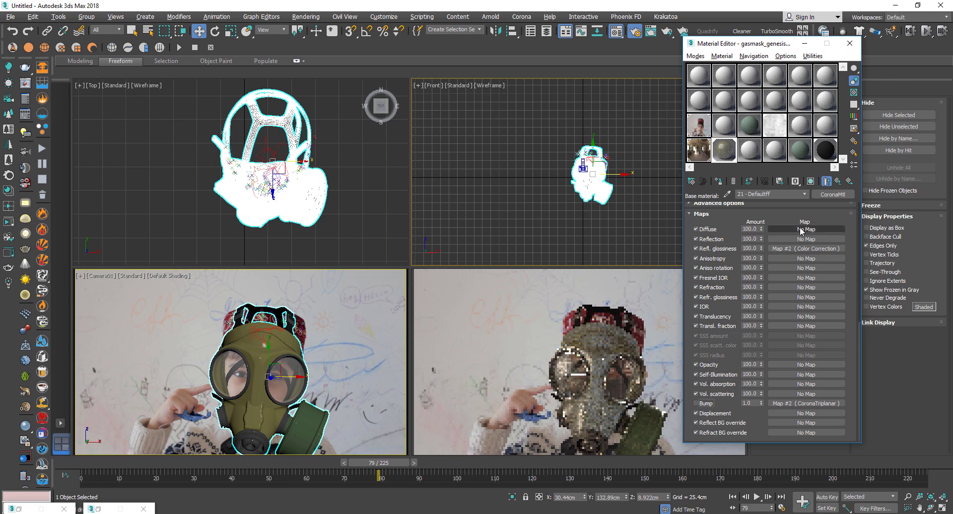
Dismiss the error dialogs and go back up to the gas mask's top-level Multi/Sub-Object material
{"action": "left_click", "coordinate": [838, 182]}
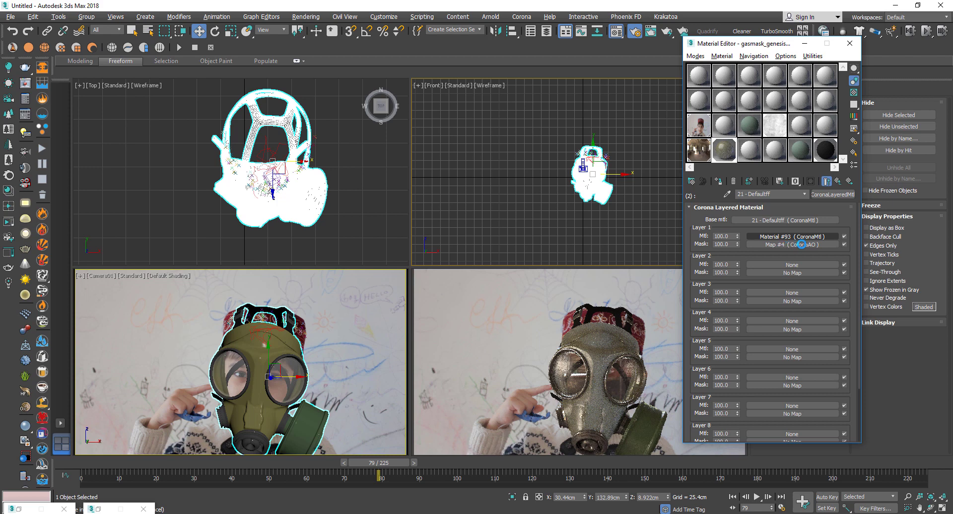
{"action": "left_click", "coordinate": [572, 311]}
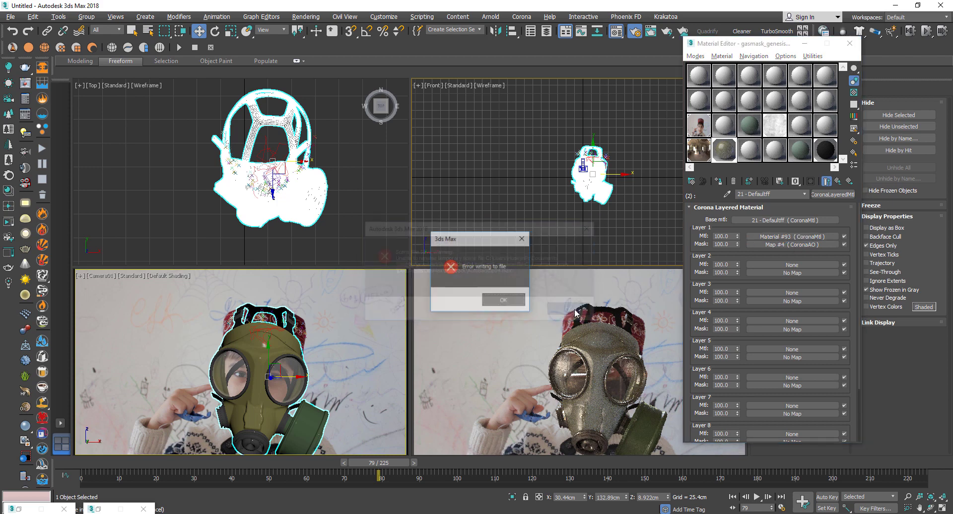
{"action": "key", "text": "Return"}
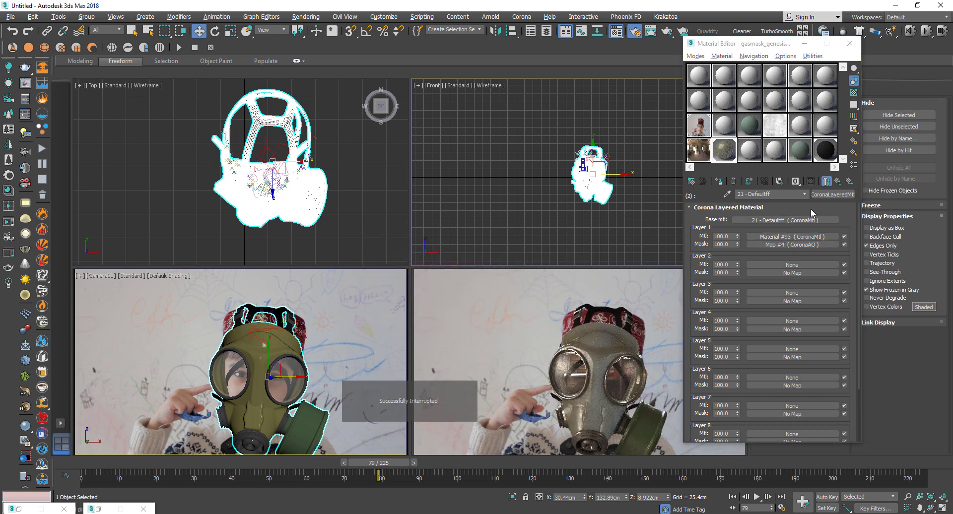
{"action": "left_click", "coordinate": [838, 182]}
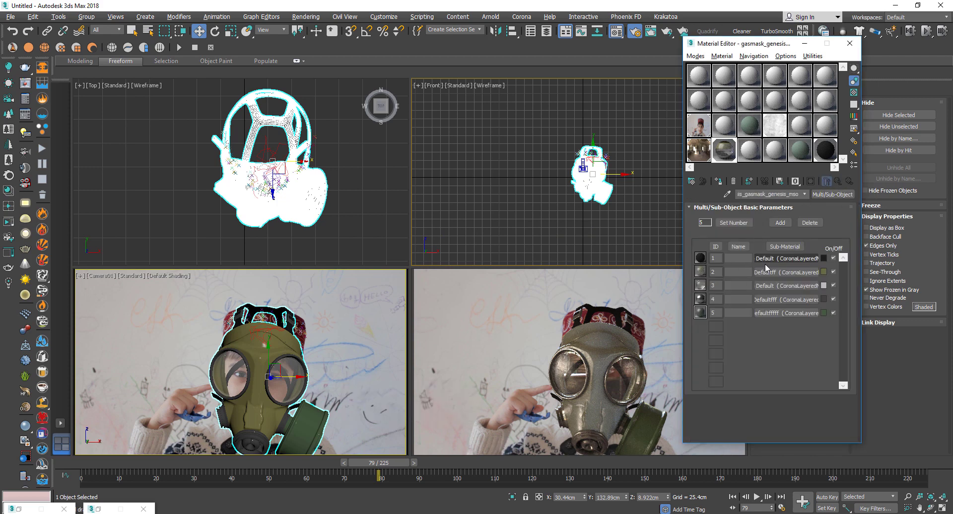
Examine the base material's basic options in the gas mask's second sub-material, and return to the Multi/Sub-Object level
{"action": "left_click", "coordinate": [787, 272]}
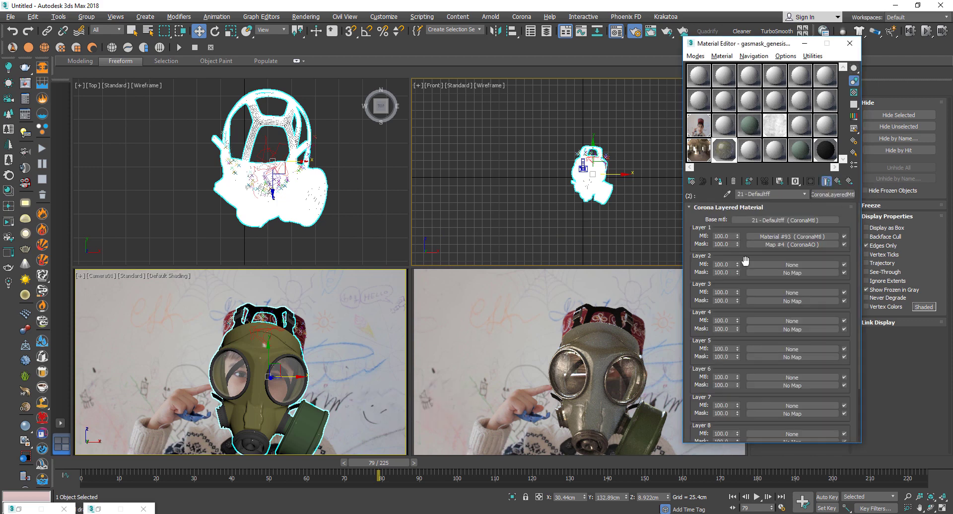
{"action": "left_click", "coordinate": [785, 220]}
{"action": "scroll", "coordinate": [760, 244], "scroll_direction": "up", "scroll_amount": 3}
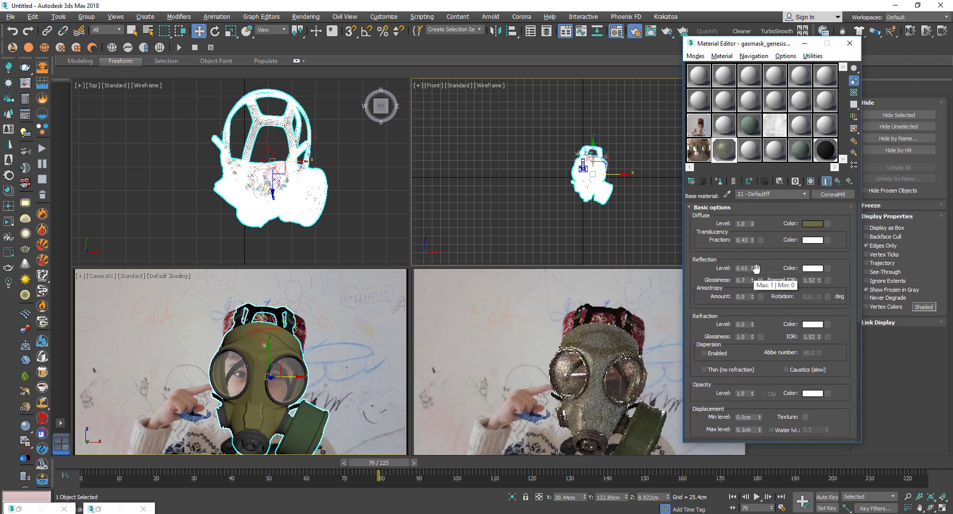
{"action": "left_click", "coordinate": [850, 182]}
{"action": "left_click", "coordinate": [851, 182]}
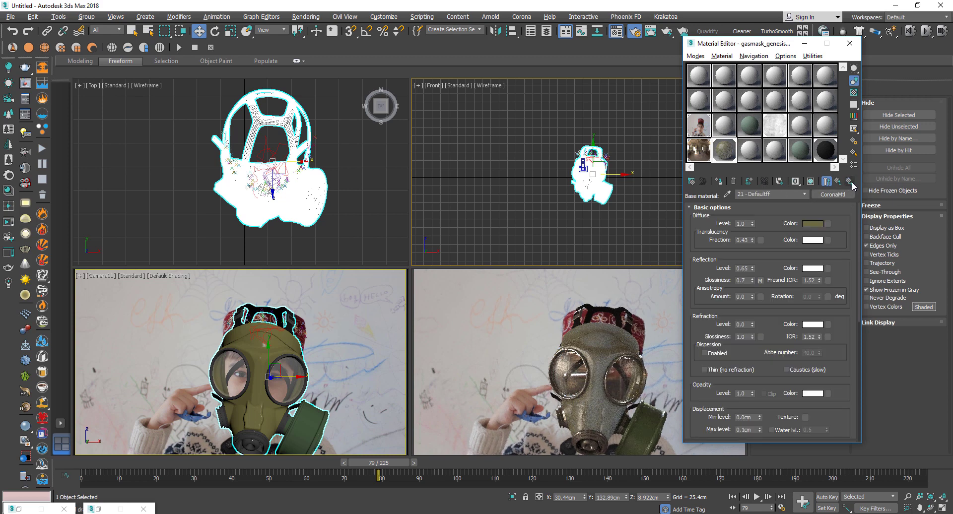
{"action": "left_click", "coordinate": [837, 182]}
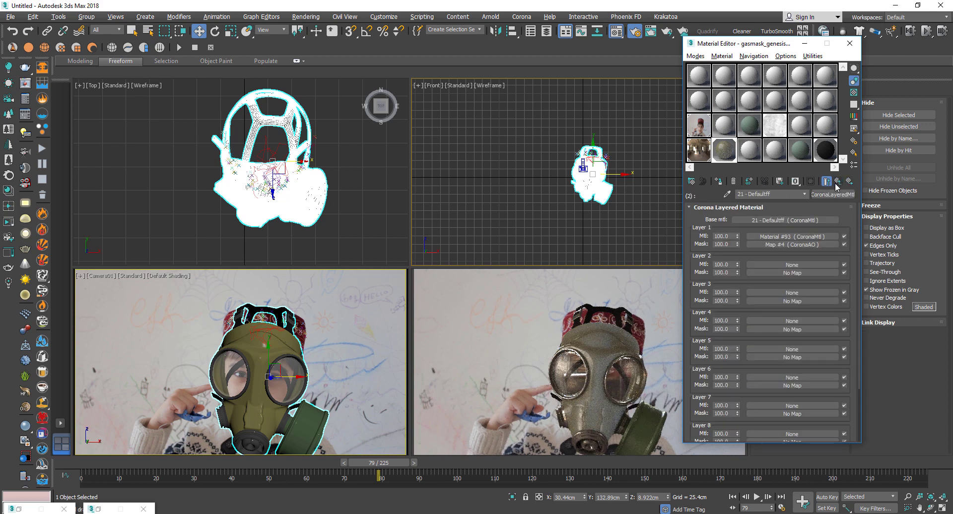
{"action": "left_click", "coordinate": [838, 182]}
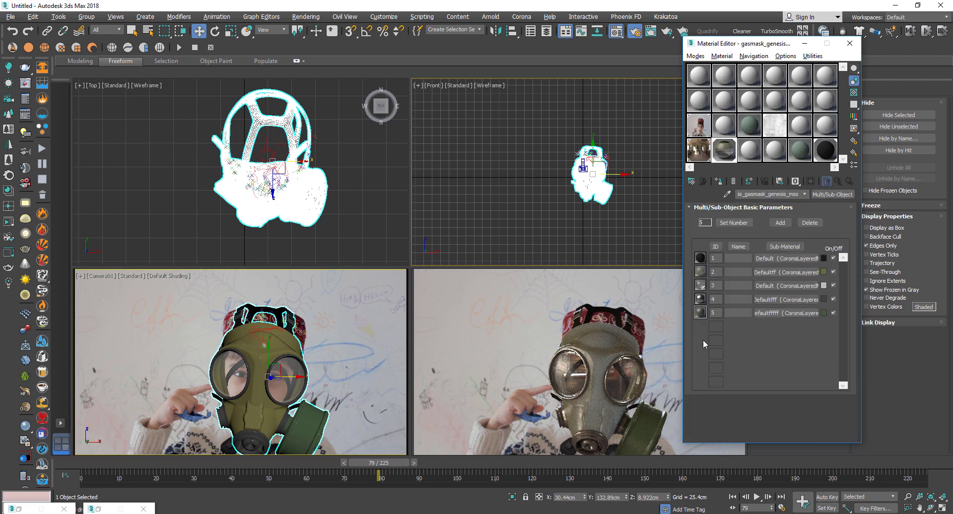
Open the base CoronaMtl of sub-material 2 and set its translucency fraction to 0.1
{"action": "left_click", "coordinate": [757, 273]}
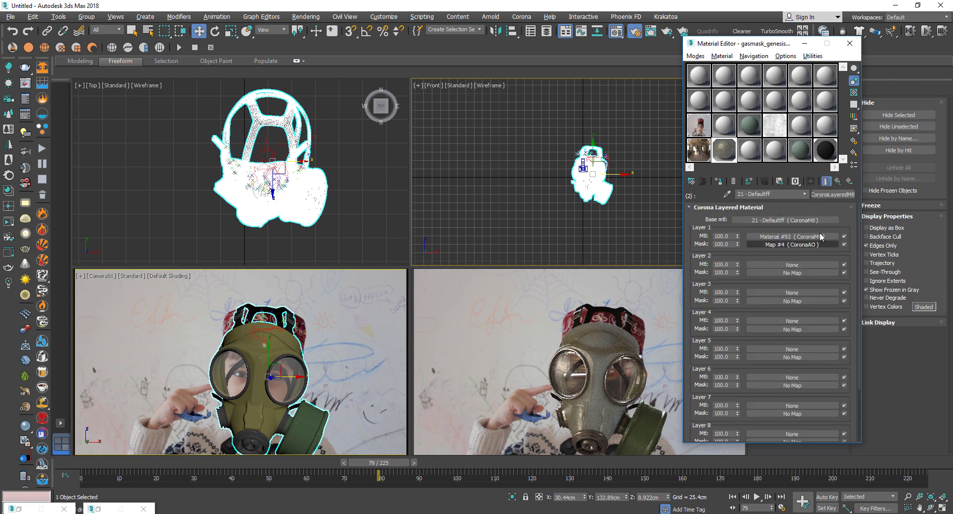
{"action": "left_click", "coordinate": [812, 221]}
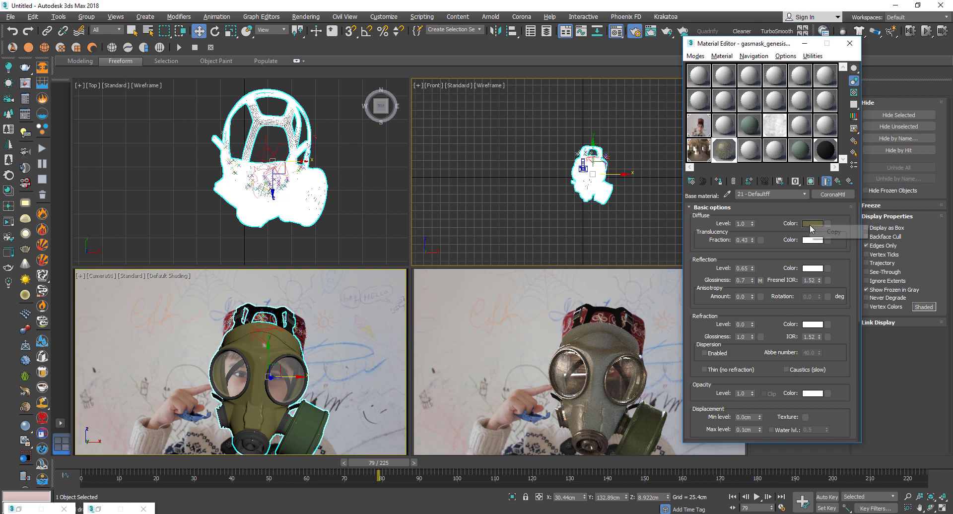
{"action": "left_click_drag", "start_coordinate": [848, 369], "coordinate": [863, 104]}
{"action": "left_click_drag", "start_coordinate": [786, 414], "coordinate": [788, 404]}
{"action": "left_click", "coordinate": [838, 181]}
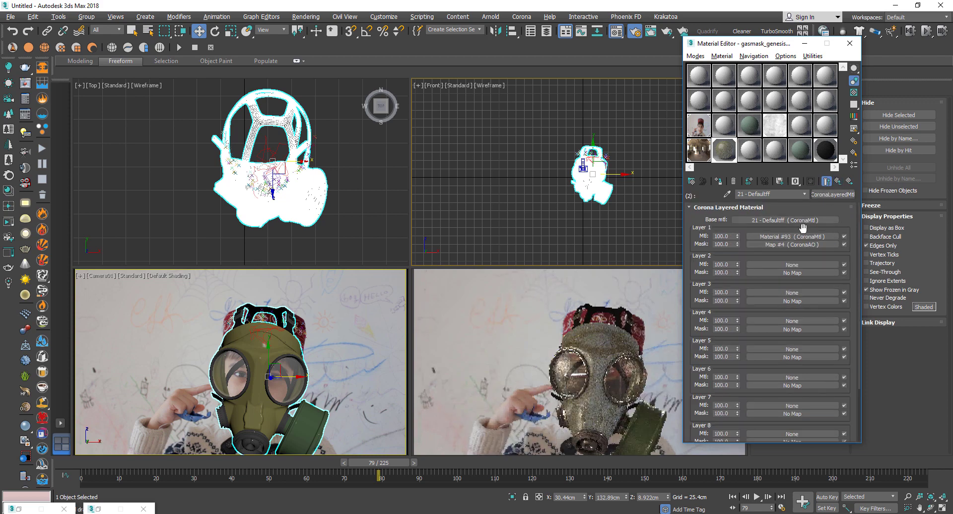
{"action": "left_click", "coordinate": [829, 220]}
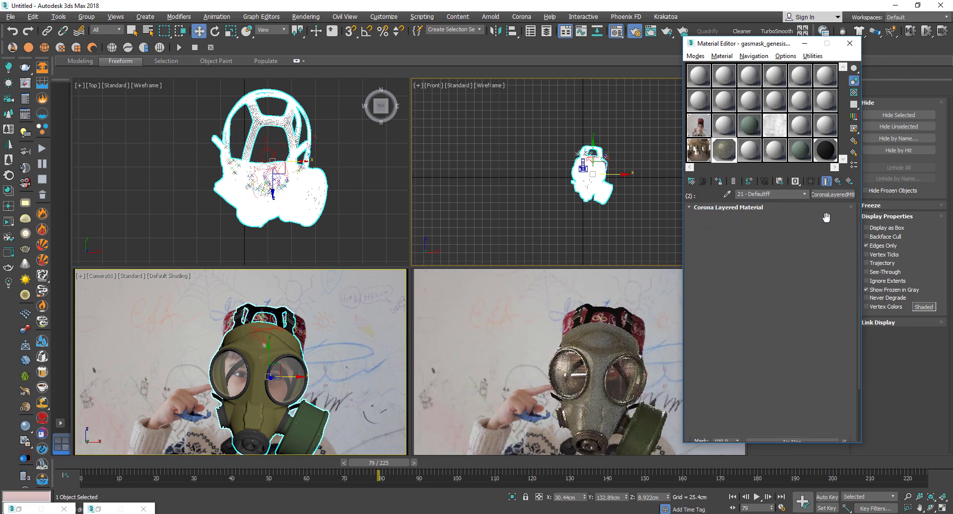
{"action": "right_click", "coordinate": [753, 240]}
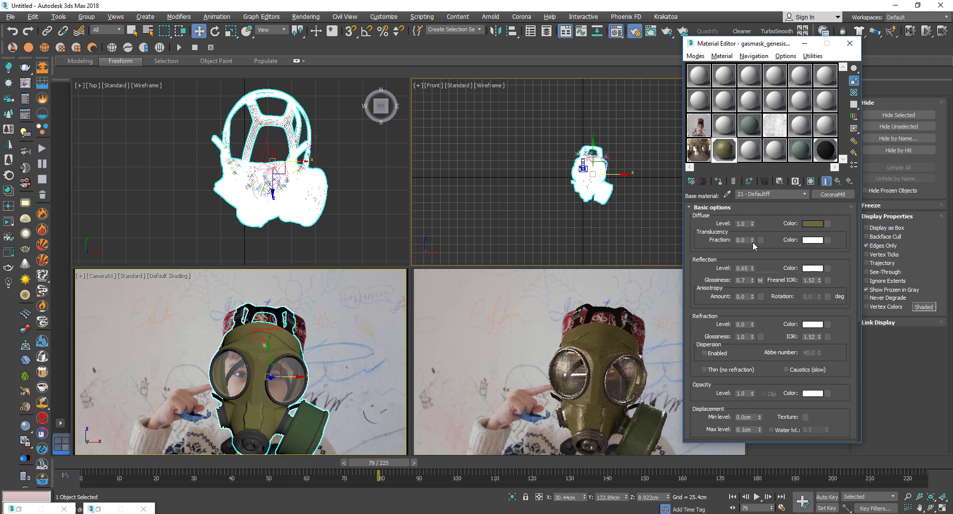
{"action": "left_click", "coordinate": [753, 238]}
Clear the object selection and move the timeline to frame 100
{"action": "left_click", "coordinate": [354, 366]}
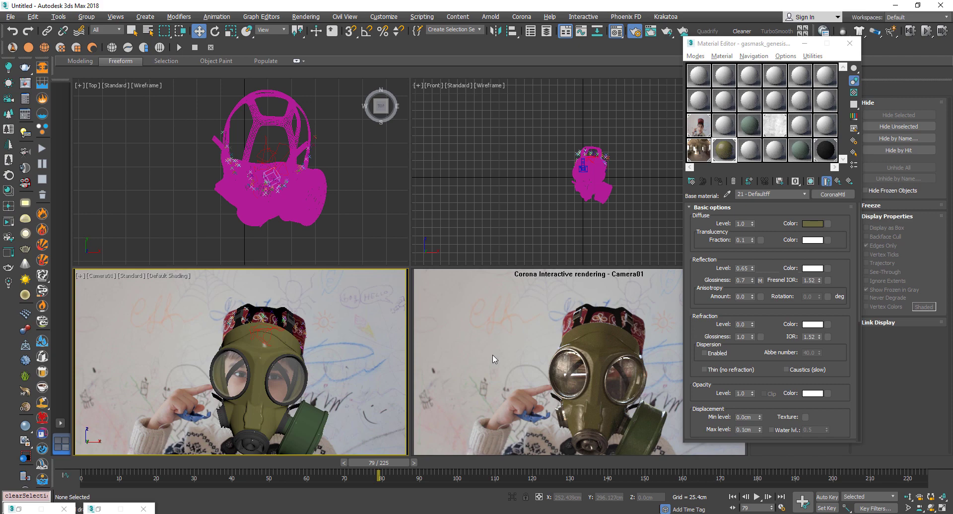
{"action": "left_click_drag", "start_coordinate": [376, 464], "coordinate": [453, 472]}
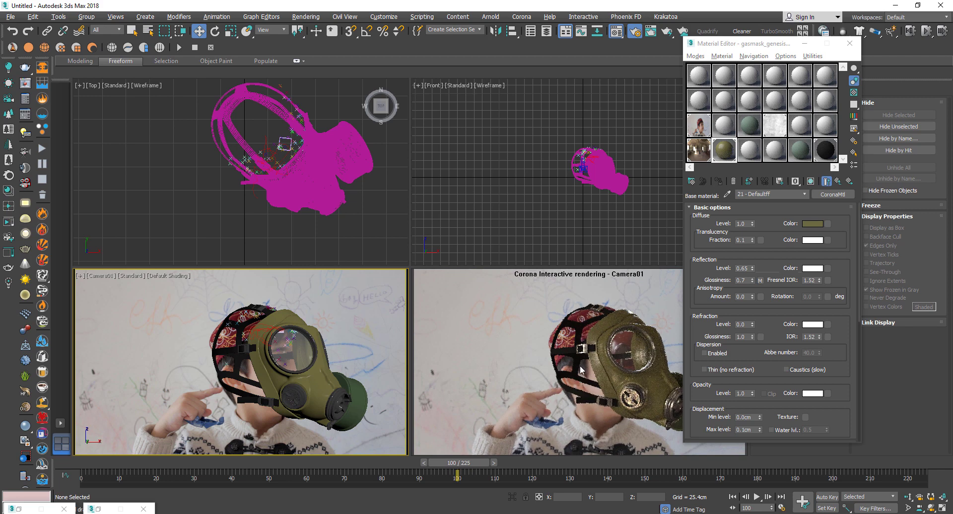
Turn the Front viewport into a shaded perspective view framed closely on the gas mask
{"action": "middle_click", "coordinate": [570, 201]}
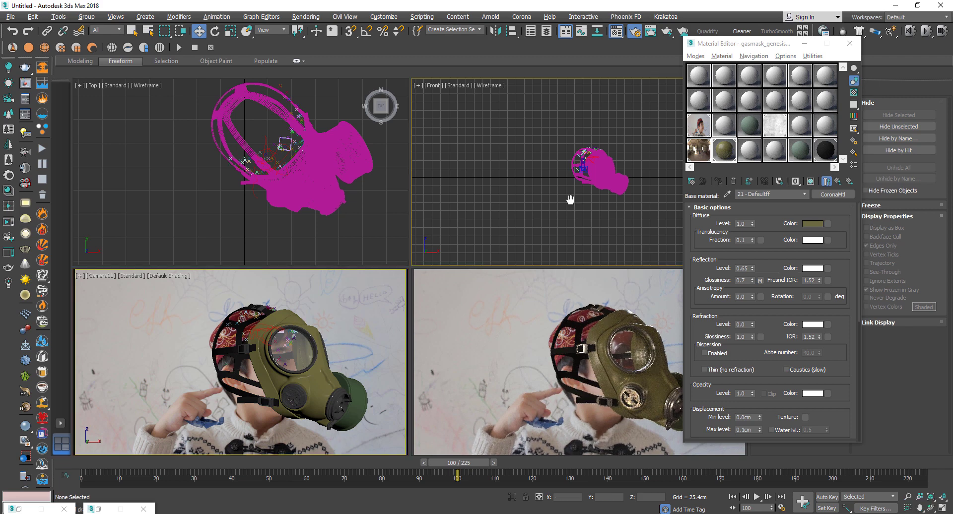
{"action": "key", "text": "F3"}
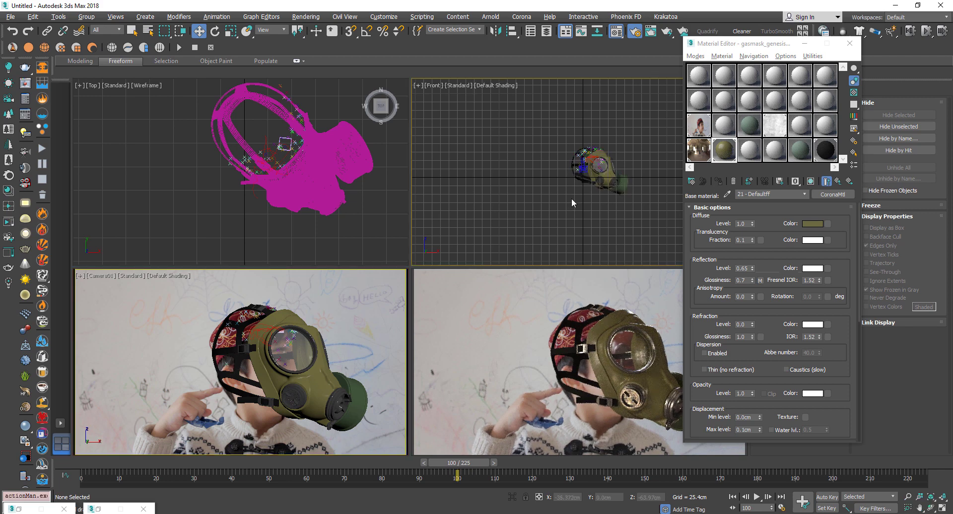
{"action": "key", "text": "p"}
{"action": "middle_click_drag", "start_coordinate": [592, 97], "coordinate": [597, 118], "text": "alt"}
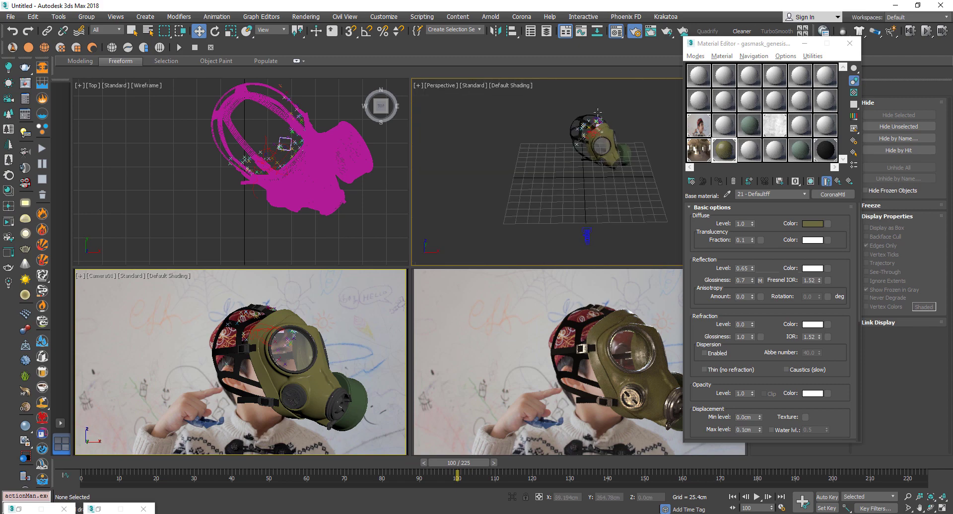
{"action": "scroll", "coordinate": [598, 117], "scroll_direction": "up", "scroll_amount": 5}
{"action": "scroll", "coordinate": [573, 157], "scroll_direction": "up", "scroll_amount": 4}
{"action": "scroll", "coordinate": [582, 160], "scroll_direction": "down", "scroll_amount": 5}
{"action": "mouse_move", "coordinate": [583, 160]}
{"action": "middle_mouse_down", "text": "alt"}
{"action": "mouse_move", "coordinate": [554, 210]}
{"action": "mouse_move", "coordinate": [585, 157]}
{"action": "middle_mouse_up", "text": "alt"}
{"action": "scroll", "coordinate": [560, 191], "scroll_direction": "up", "scroll_amount": 2}
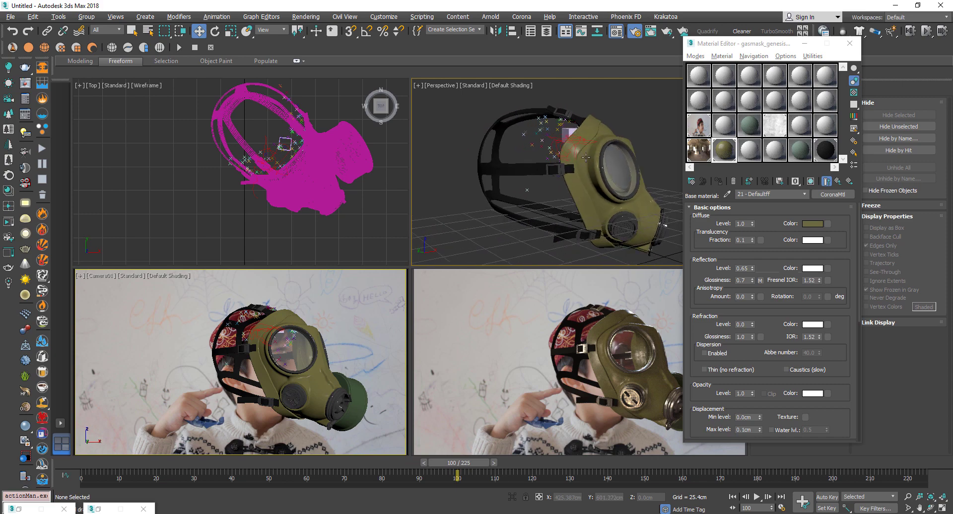
{"action": "left_click", "coordinate": [501, 147]}
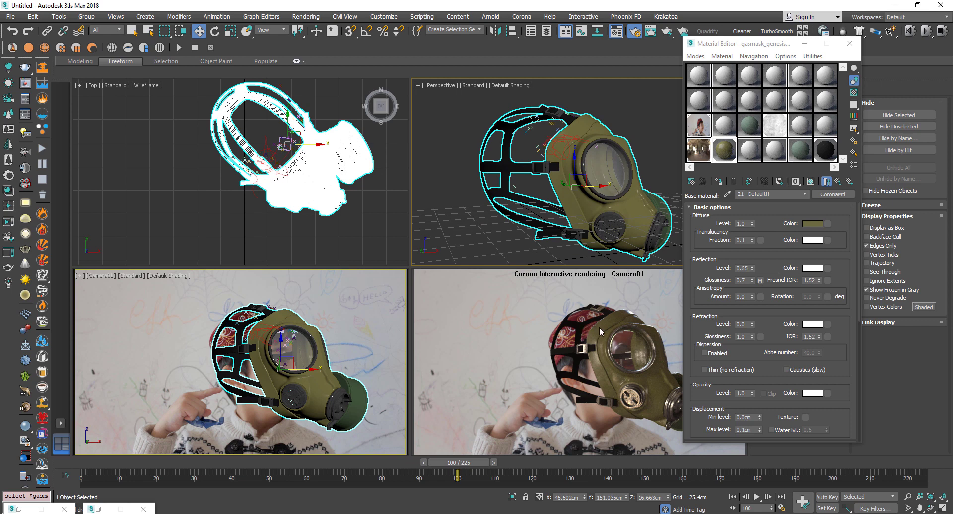
{"action": "left_click", "coordinate": [477, 239]}
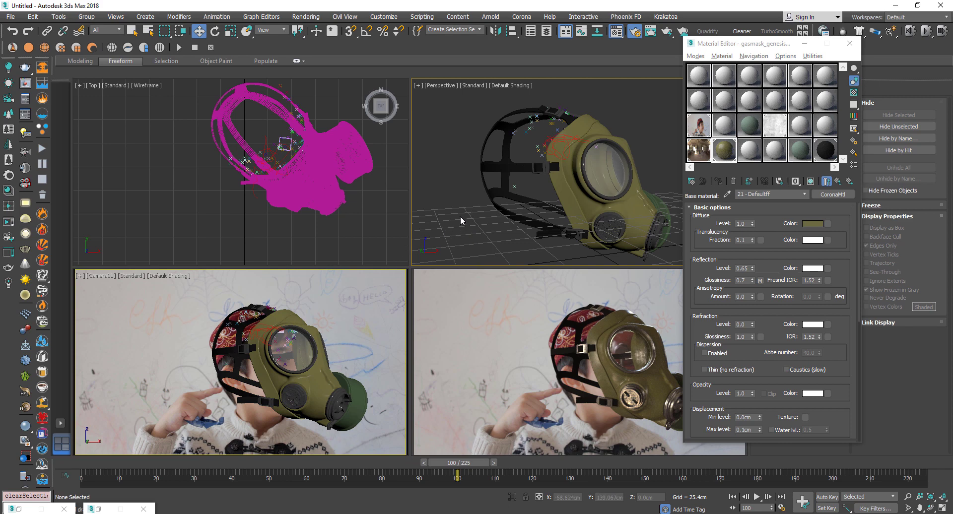
{"action": "middle_click_drag", "start_coordinate": [493, 228], "coordinate": [511, 201]}
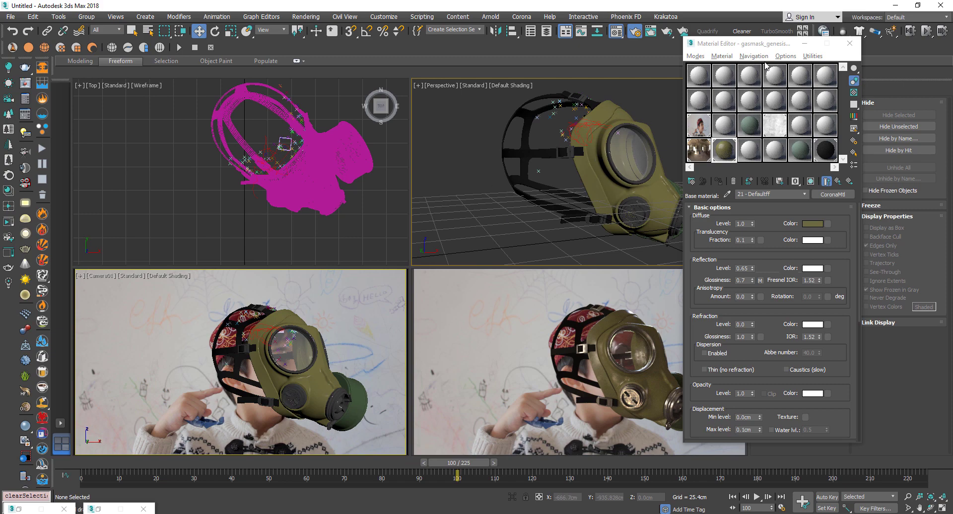
Minimize the Material Editor, switch to File Explorer and browse to the OpenCameraVideos folder on drive F
{"action": "left_click", "coordinate": [805, 44]}
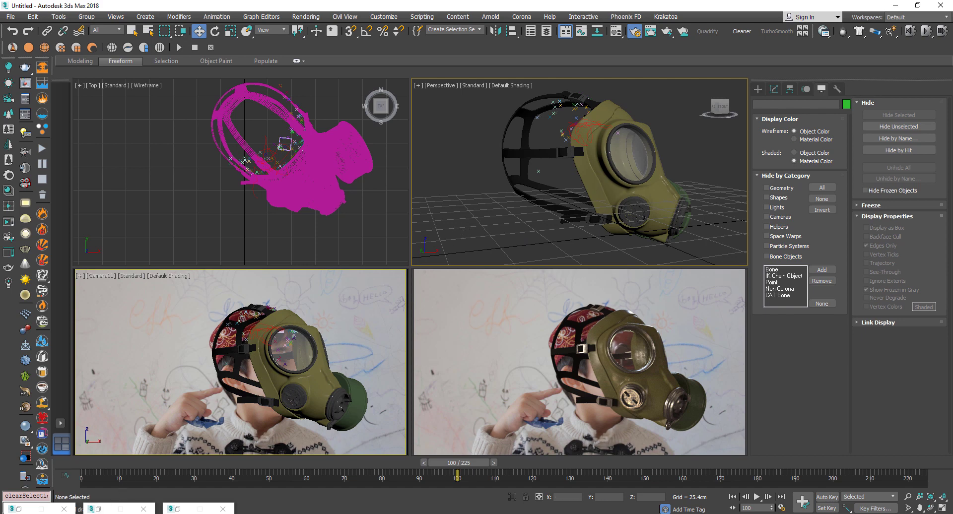
{"action": "left_click", "coordinate": [99, 513]}
{"action": "left_click", "coordinate": [164, 191]}
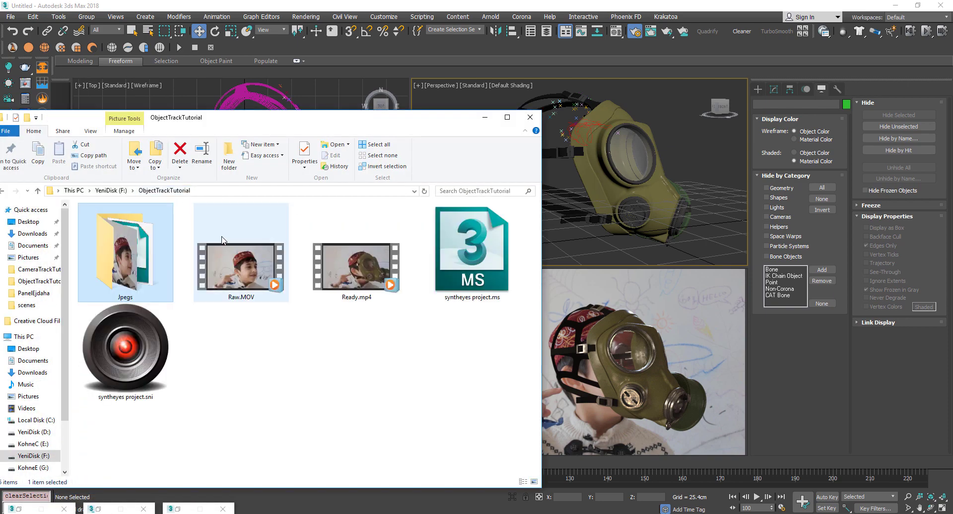
{"action": "left_click", "coordinate": [110, 192]}
{"action": "double_click", "coordinate": [149, 234]}
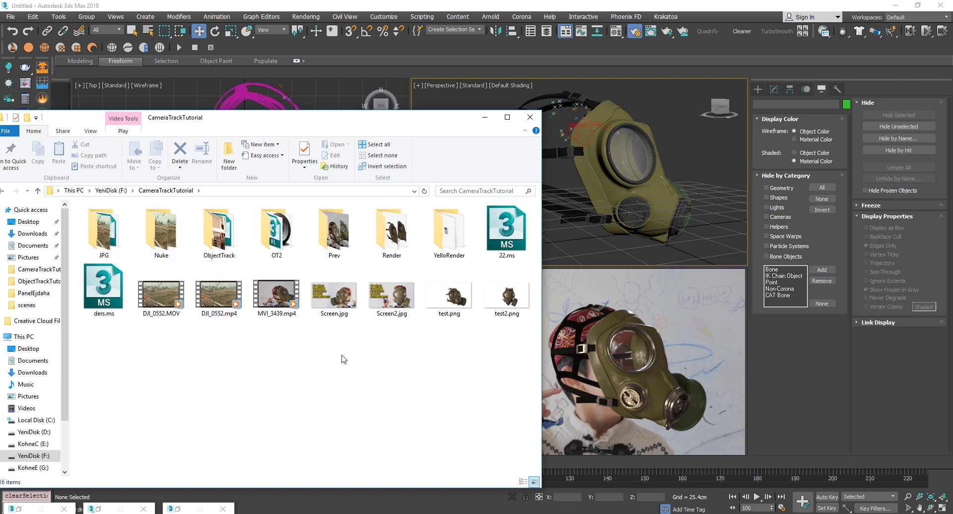
{"action": "left_click", "coordinate": [110, 191]}
{"action": "double_click", "coordinate": [122, 235]}
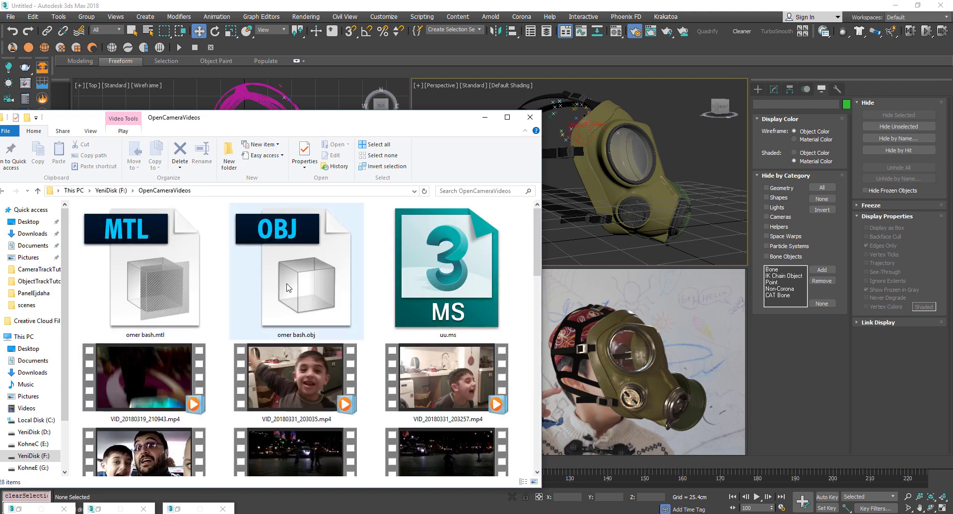
Import the head model's OBJ file from the OpenCameraVideos folder into the Perspective viewport
{"action": "left_click", "coordinate": [304, 266]}
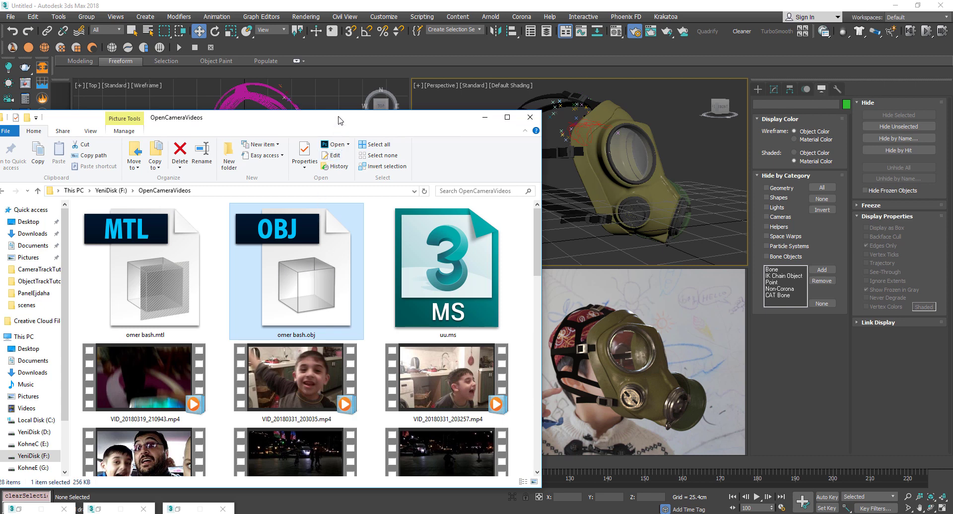
{"action": "left_click_drag", "start_coordinate": [332, 111], "coordinate": [167, 248]}
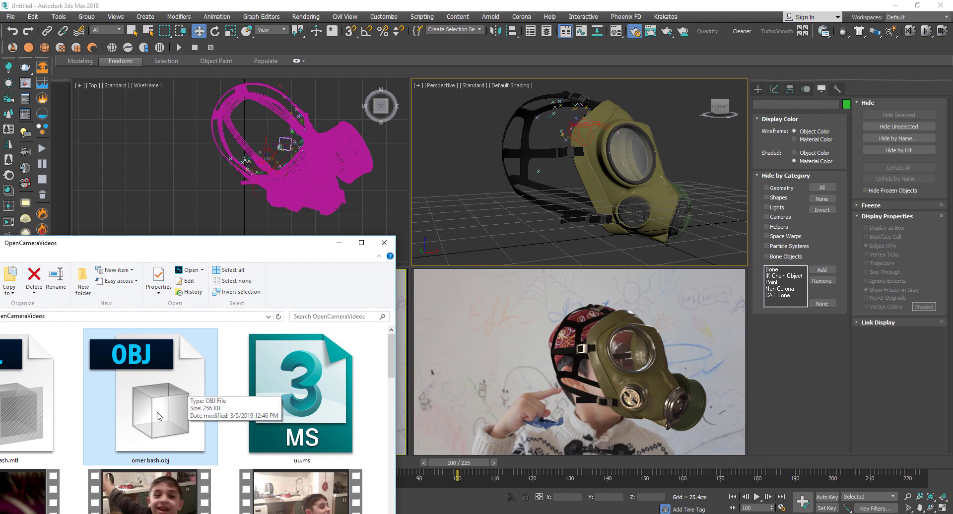
{"action": "left_click_drag", "start_coordinate": [158, 416], "coordinate": [482, 224]}
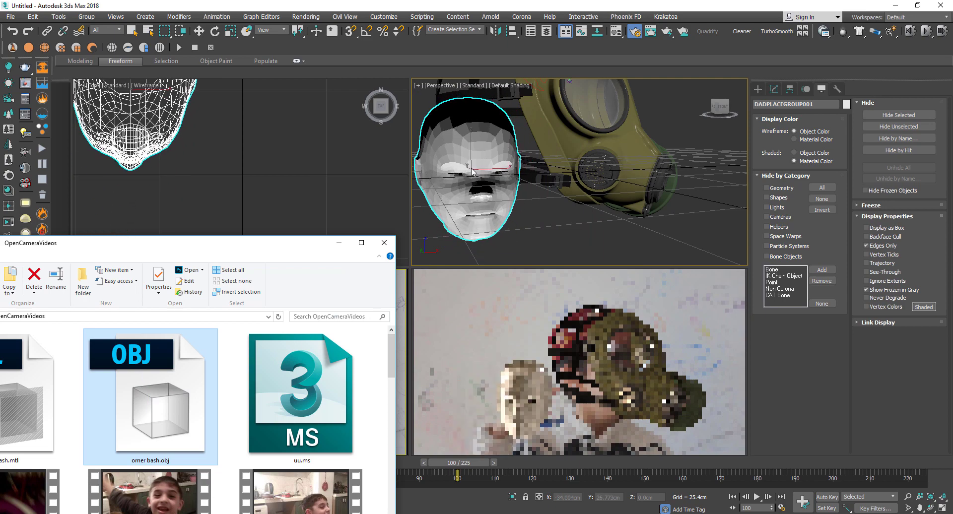
Show edged faces in the Perspective viewport and convert the imported head to an Editable Poly
{"action": "left_click", "coordinate": [467, 175]}
{"action": "mouse_move", "coordinate": [507, 183]}
{"action": "middle_mouse_down"}
{"action": "mouse_move", "coordinate": [566, 213]}
{"action": "mouse_move", "coordinate": [548, 206]}
{"action": "middle_mouse_up"}
{"action": "scroll", "coordinate": [536, 203], "scroll_direction": "down", "scroll_amount": 3}
{"action": "key", "text": "F4"}
{"action": "left_click", "coordinate": [774, 90]}
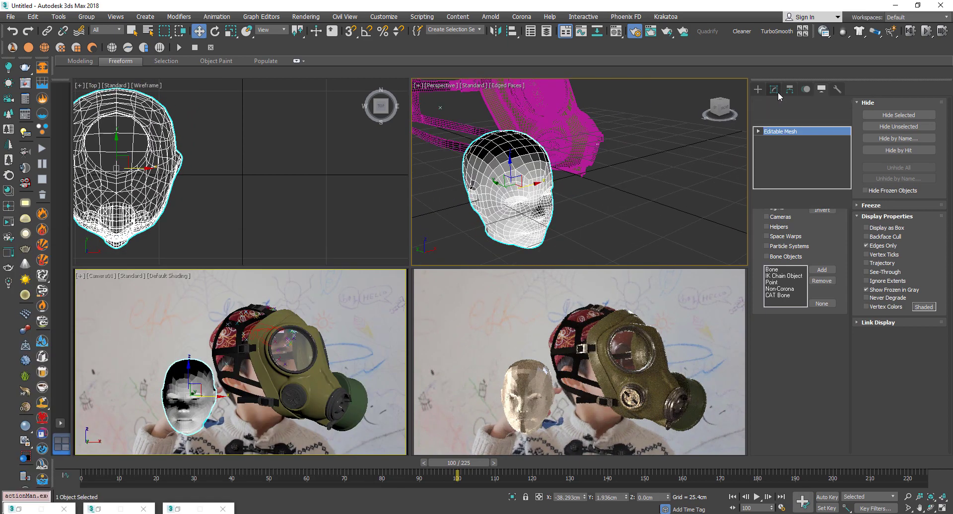
{"action": "right_click", "coordinate": [616, 198]}
{"action": "mouse_move", "coordinate": [661, 297]}
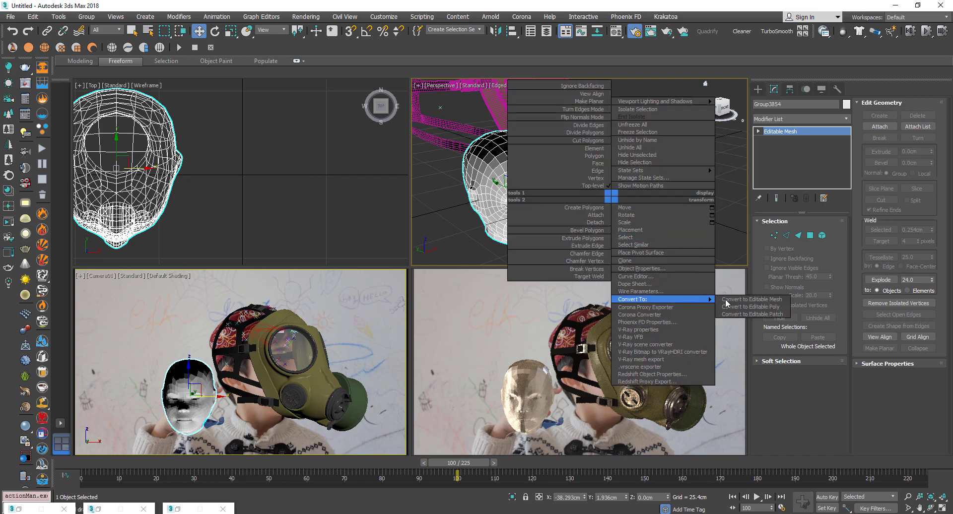
{"action": "left_click", "coordinate": [745, 307]}
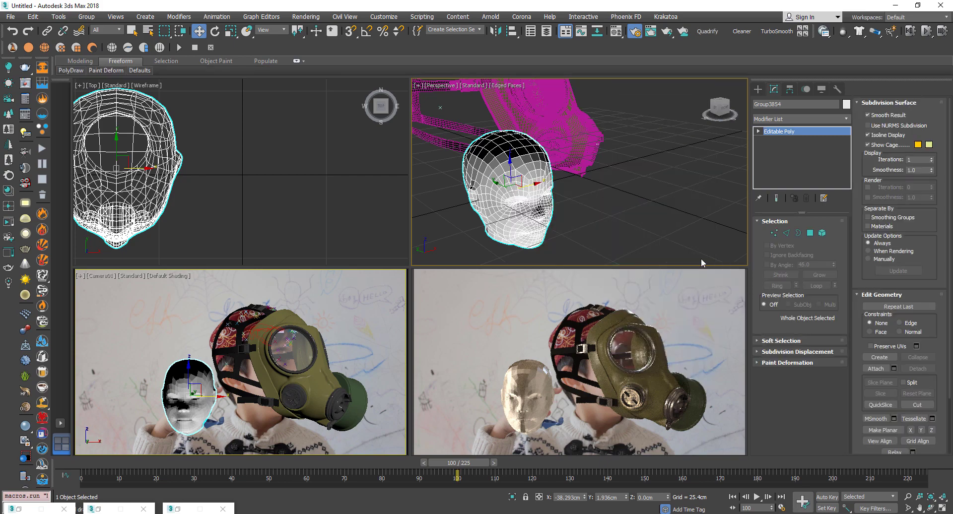
Auto Smooth all polygons of the head with a threshold of 45, and turn off edged faces in the Perspective viewport
{"action": "left_click", "coordinate": [846, 120]}
{"action": "left_click", "coordinate": [848, 120]}
{"action": "left_click", "coordinate": [848, 119]}
{"action": "left_click", "coordinate": [848, 120]}
{"action": "left_click", "coordinate": [810, 232]}
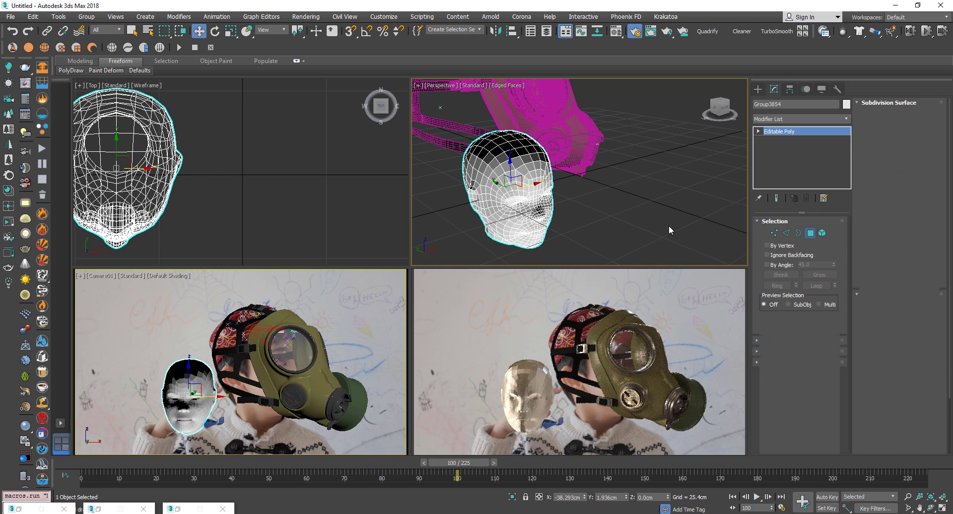
{"action": "key", "text": "ctrl+a"}
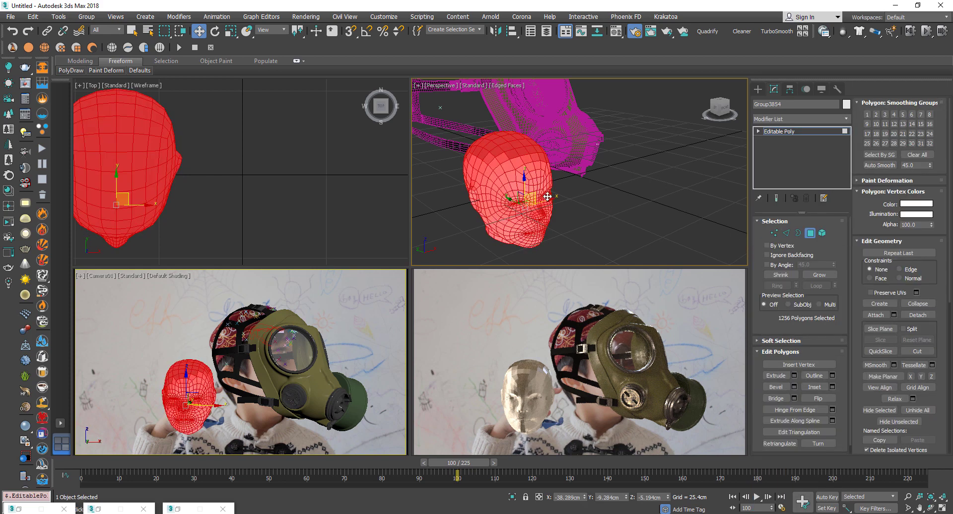
{"action": "left_click", "coordinate": [870, 167]}
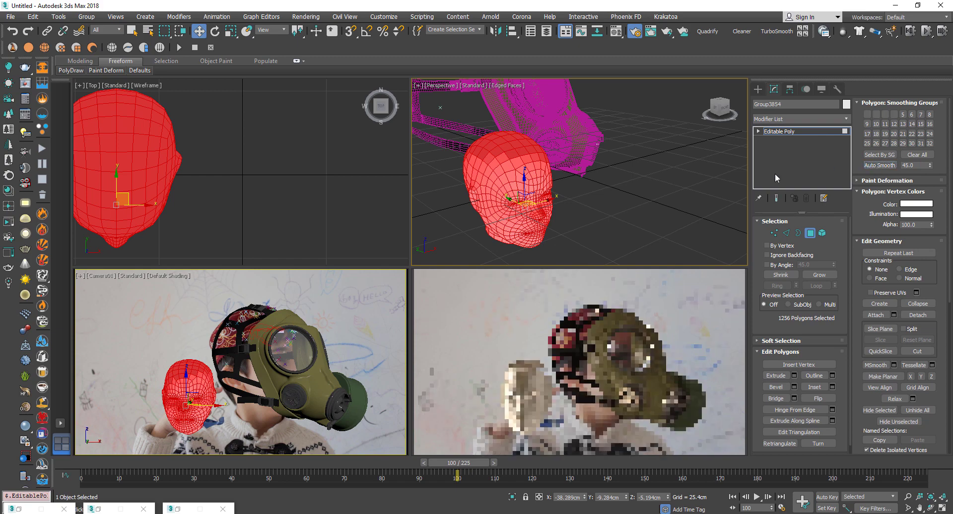
{"action": "left_click", "coordinate": [645, 200]}
{"action": "key", "text": "F4"}
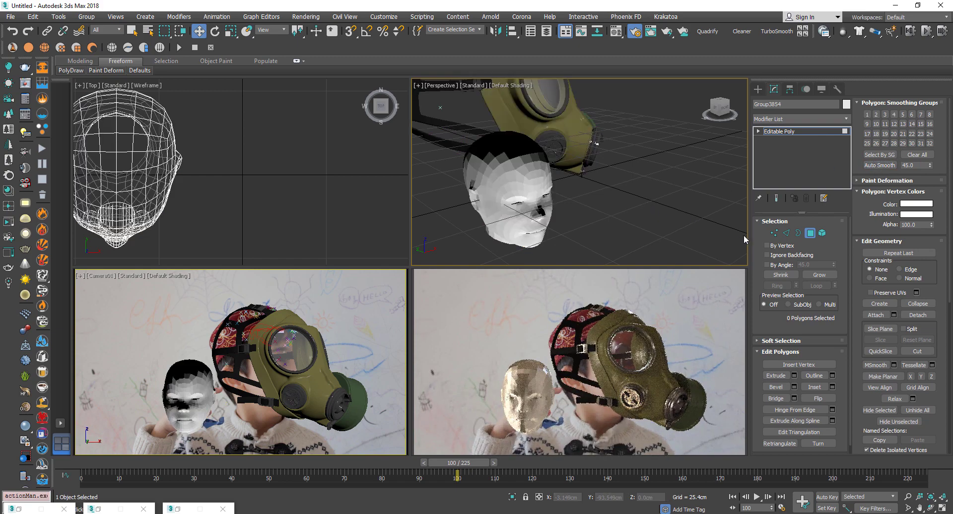
{"action": "left_click", "coordinate": [811, 233]}
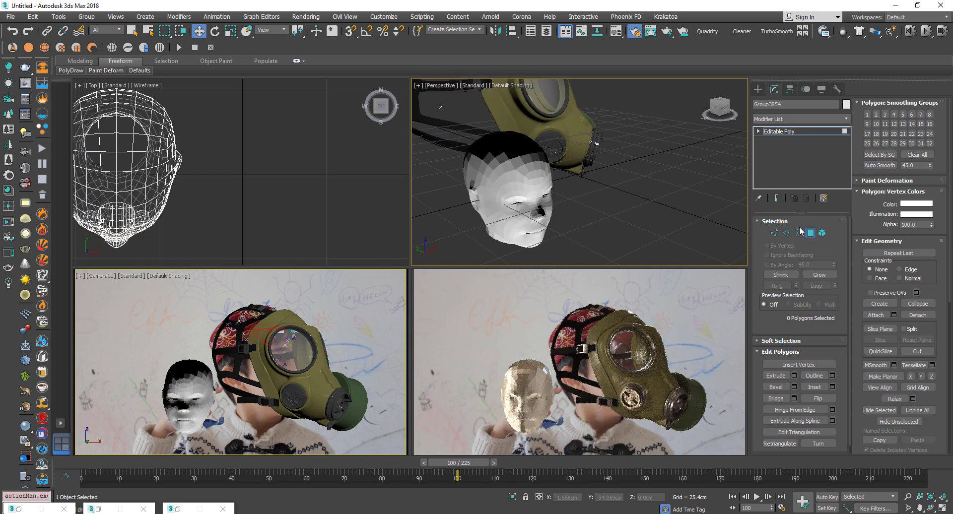
Add an Edit Poly modifier to the head model
{"action": "left_click", "coordinate": [839, 120]}
{"action": "scroll", "coordinate": [789, 476], "scroll_direction": "down", "scroll_amount": 2}
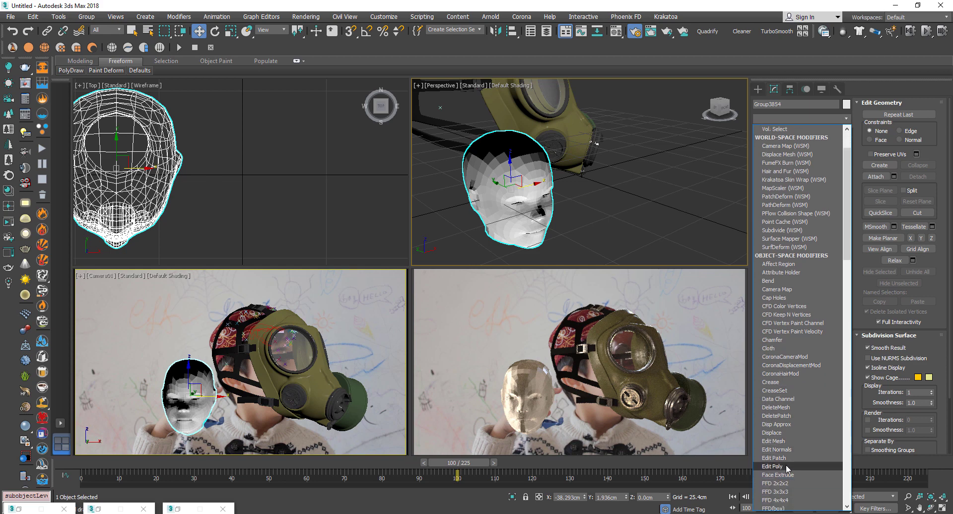
{"action": "left_click", "coordinate": [785, 467]}
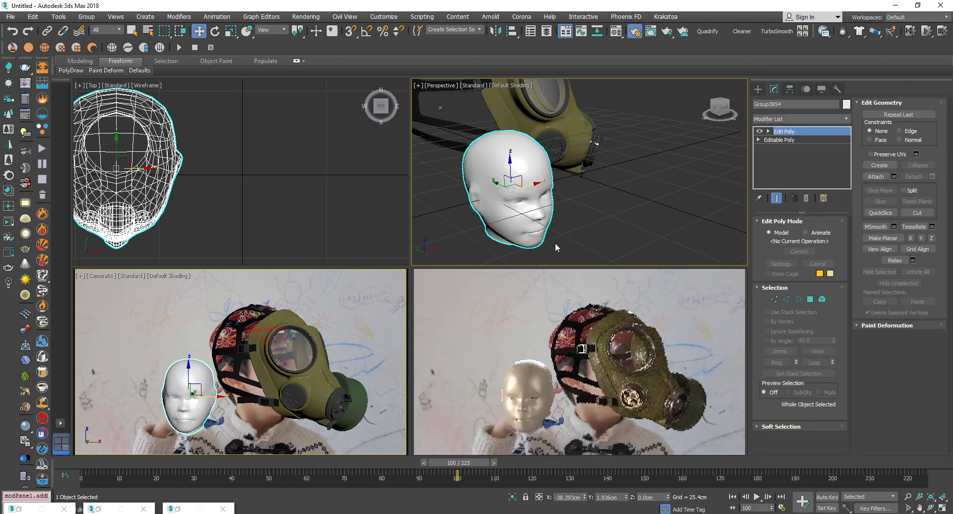
Convert the head back to an Editable Poly and apply TurboSmooth to it
{"action": "right_click", "coordinate": [550, 180]}
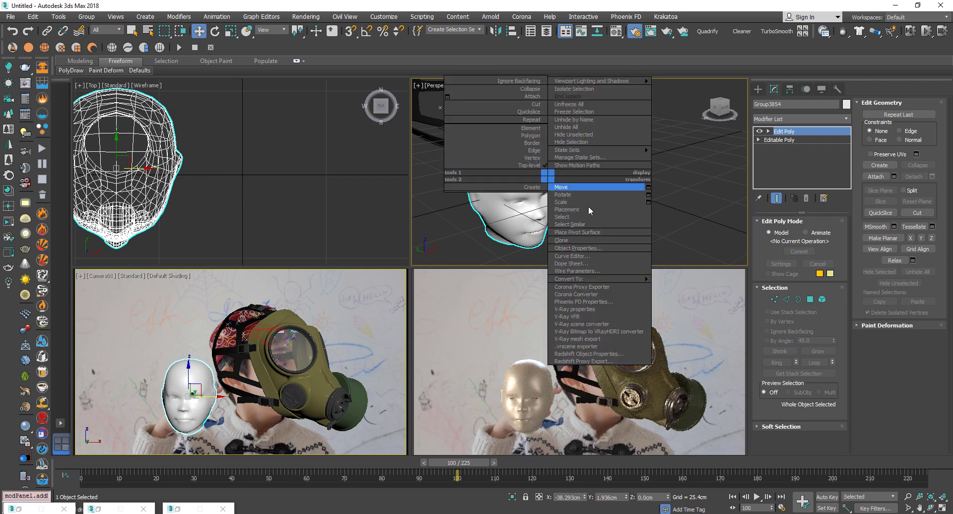
{"action": "mouse_move", "coordinate": [631, 276]}
{"action": "left_click", "coordinate": [690, 288]}
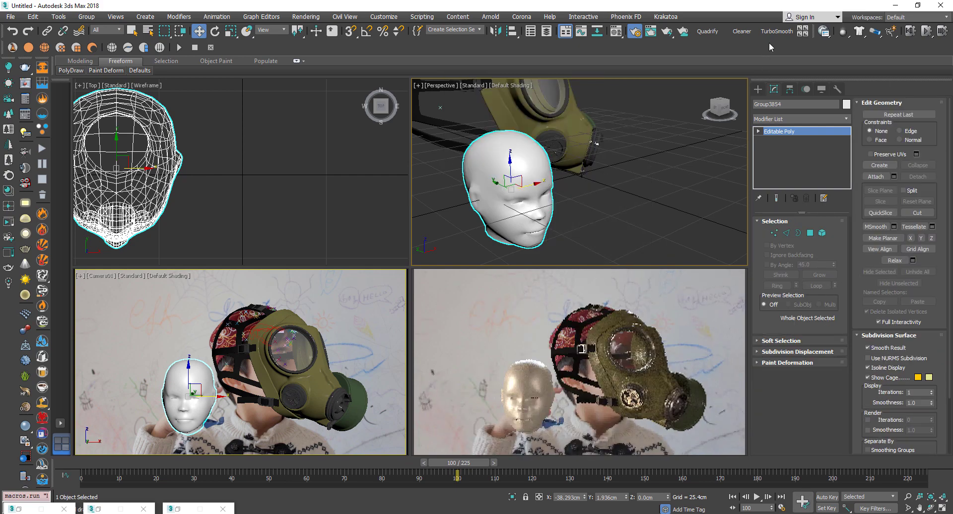
{"action": "left_click", "coordinate": [777, 31]}
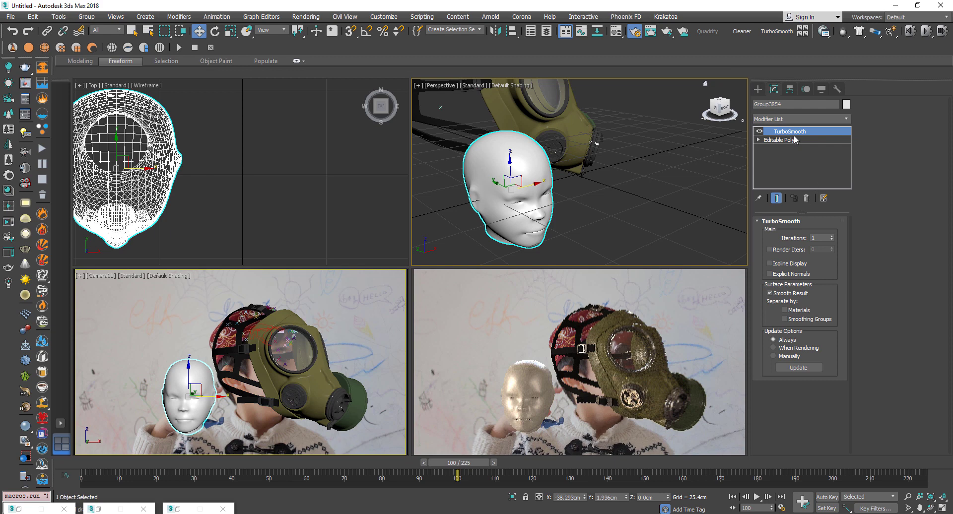
Align the head to the gas mask pivot to pivot in X, Y and Z position, matching X and Y axis orientation
{"action": "middle_click_drag", "start_coordinate": [537, 204], "coordinate": [557, 229]}
{"action": "scroll", "coordinate": [531, 196], "scroll_direction": "down", "scroll_amount": 4}
{"action": "scroll", "coordinate": [561, 211], "scroll_direction": "down", "scroll_amount": 2}
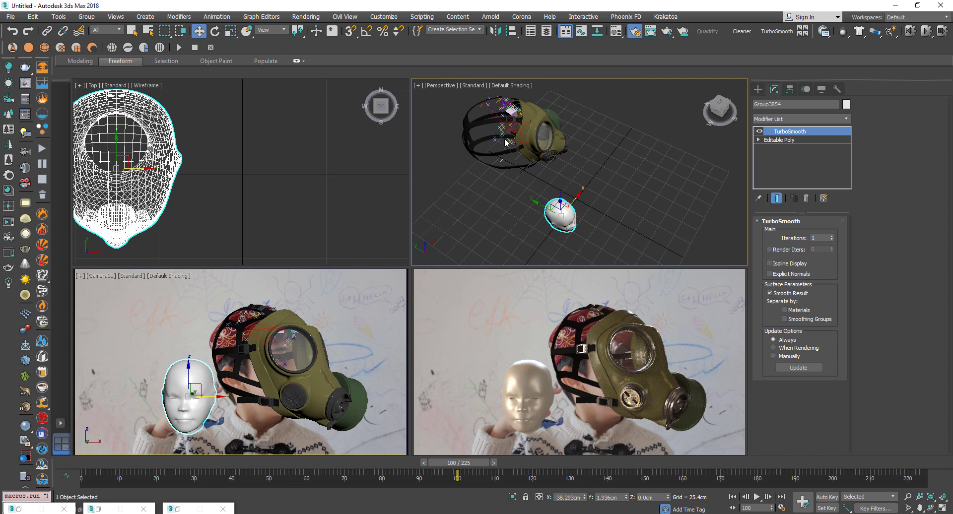
{"action": "left_click", "coordinate": [511, 30]}
{"action": "left_click", "coordinate": [543, 118]}
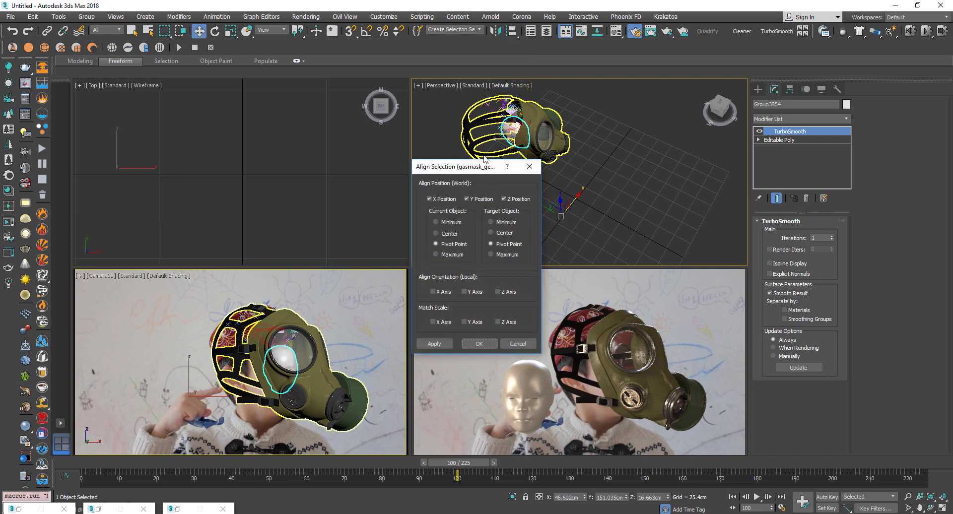
{"action": "left_click", "coordinate": [438, 292]}
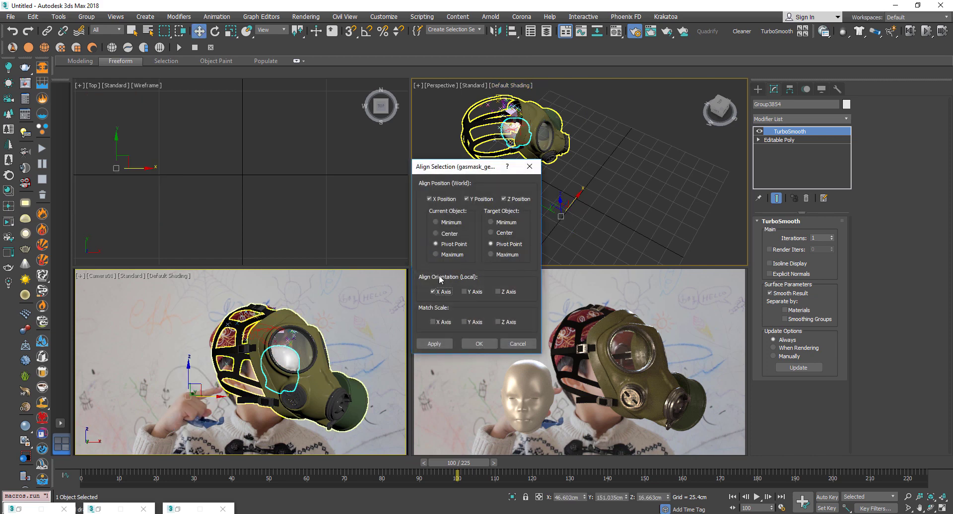
{"action": "left_click", "coordinate": [472, 292]}
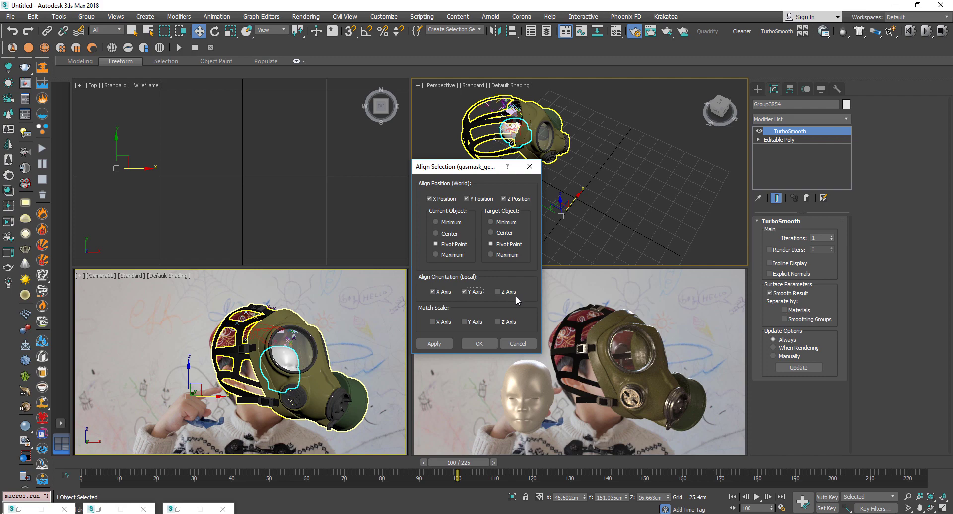
{"action": "left_click", "coordinate": [489, 343]}
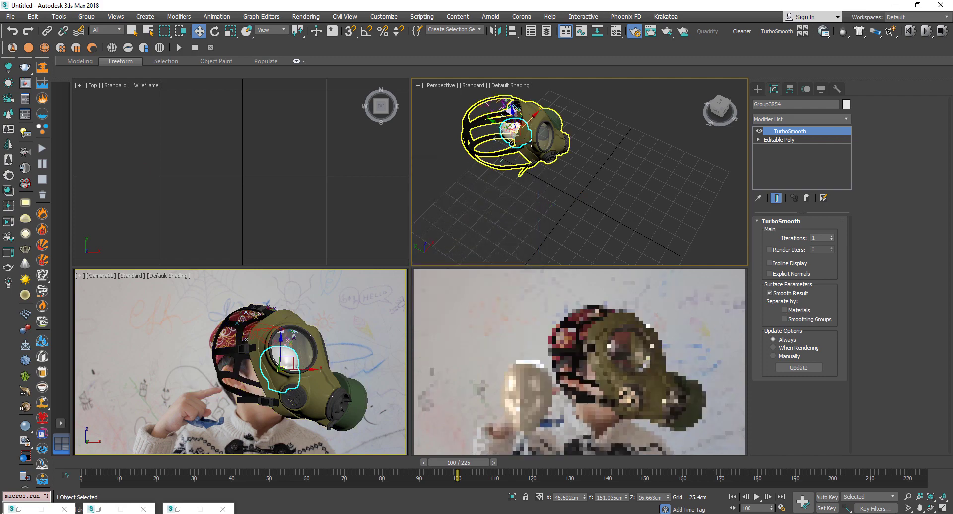
Uniformly scale the head up to about 245% so it matches the size of the gas mask
{"action": "mouse_move", "coordinate": [537, 161]}
{"action": "middle_mouse_down", "text": "alt"}
{"action": "mouse_move", "coordinate": [571, 105]}
{"action": "mouse_move", "coordinate": [614, 185]}
{"action": "mouse_move", "coordinate": [553, 176]}
{"action": "mouse_move", "coordinate": [536, 159]}
{"action": "middle_mouse_up", "text": "alt"}
{"action": "key", "text": "r"}
{"action": "left_click_drag", "start_coordinate": [510, 140], "coordinate": [533, 67]}
{"action": "middle_click_drag", "start_coordinate": [532, 102], "coordinate": [598, 131]}
{"action": "scroll", "coordinate": [598, 131], "scroll_direction": "up", "scroll_amount": 3}
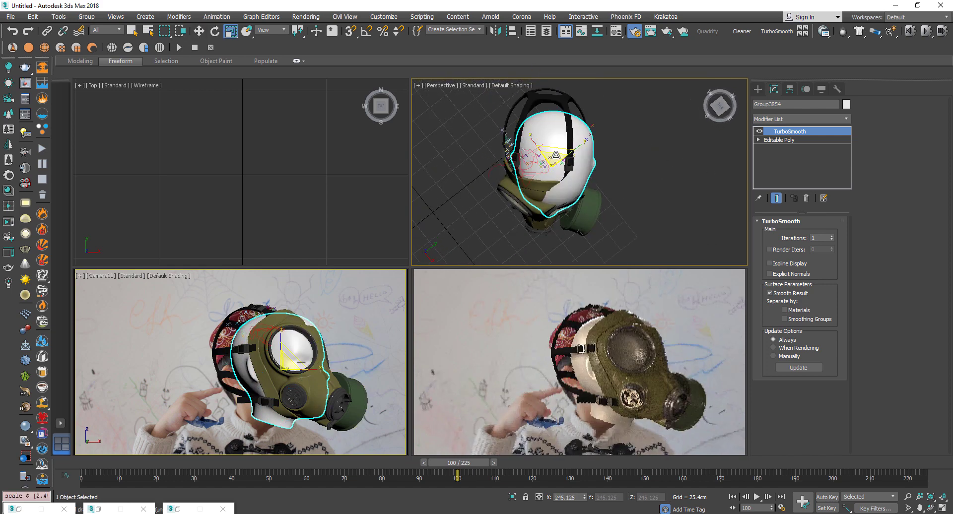
Move the head sideways and slightly up so it sits centred between the gas mask's straps
{"action": "key", "text": "w"}
{"action": "left_click_drag", "start_coordinate": [573, 168], "coordinate": [562, 161]}
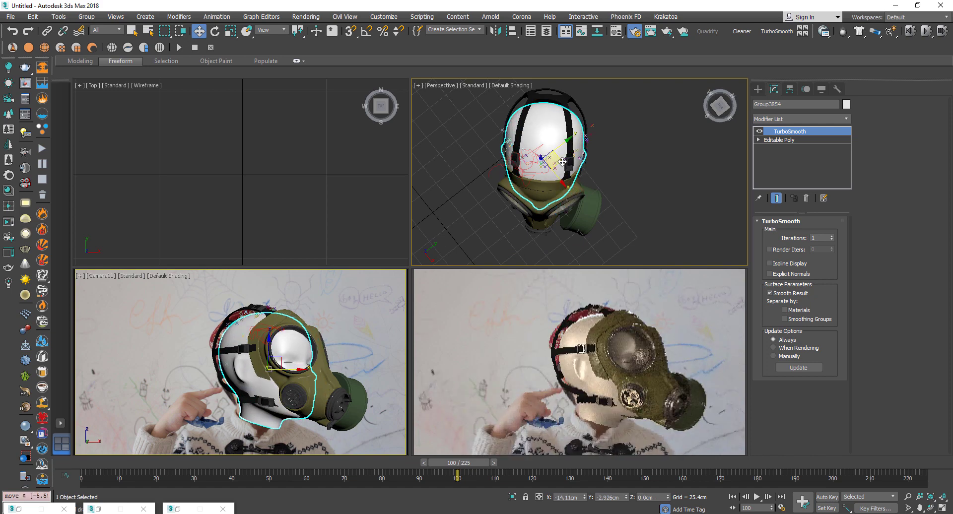
{"action": "middle_click_drag", "start_coordinate": [562, 162], "coordinate": [527, 119], "text": "alt"}
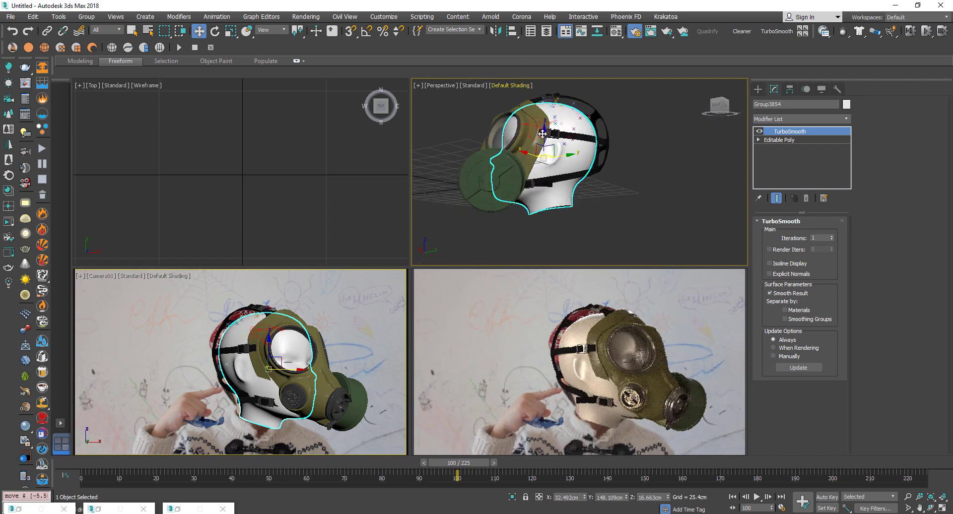
{"action": "left_click_drag", "start_coordinate": [543, 134], "coordinate": [544, 131]}
{"action": "middle_click_drag", "start_coordinate": [538, 161], "coordinate": [549, 187], "text": "alt"}
{"action": "scroll", "coordinate": [548, 160], "scroll_direction": "up", "scroll_amount": 3}
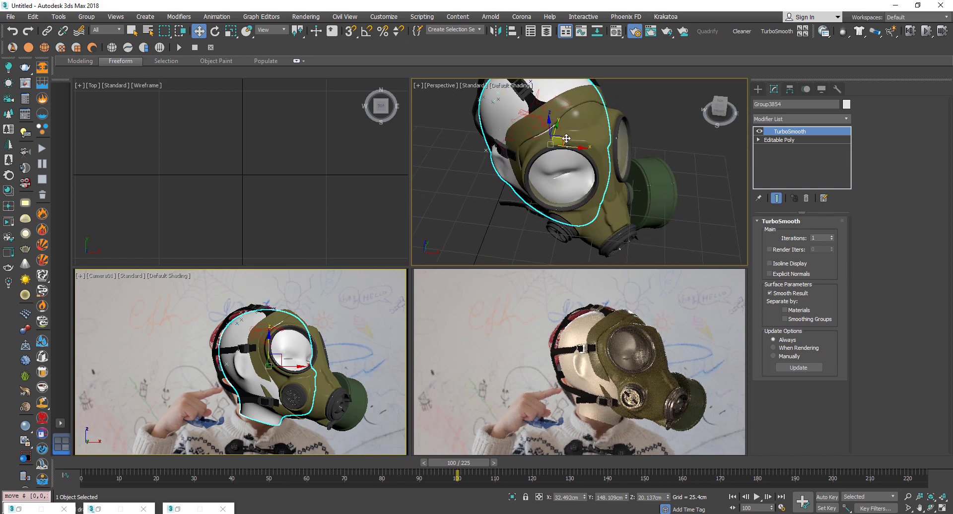
{"action": "middle_click_drag", "start_coordinate": [566, 137], "coordinate": [575, 158], "text": "alt"}
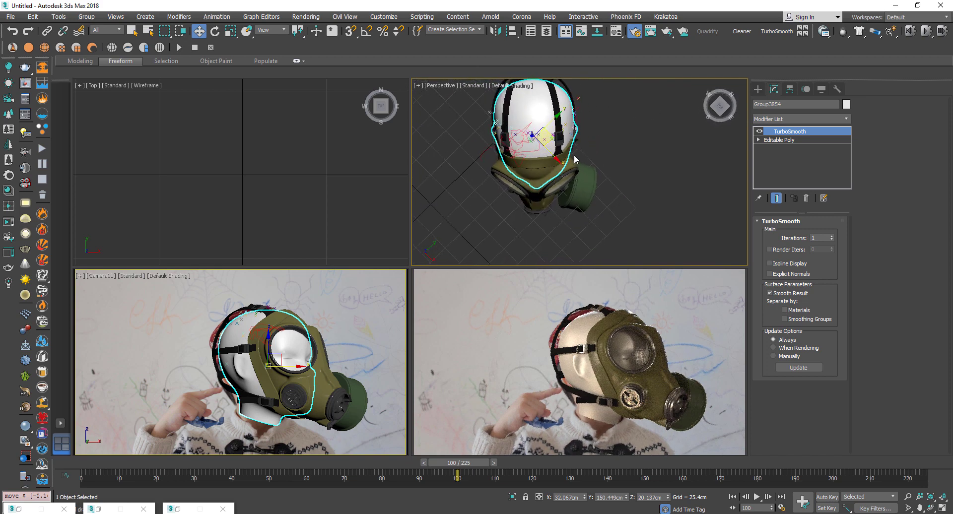
Adjust the head's scale in the Local coordinate system to fit it inside the mask straps
{"action": "left_click", "coordinate": [230, 31]}
{"action": "left_click", "coordinate": [272, 30]}
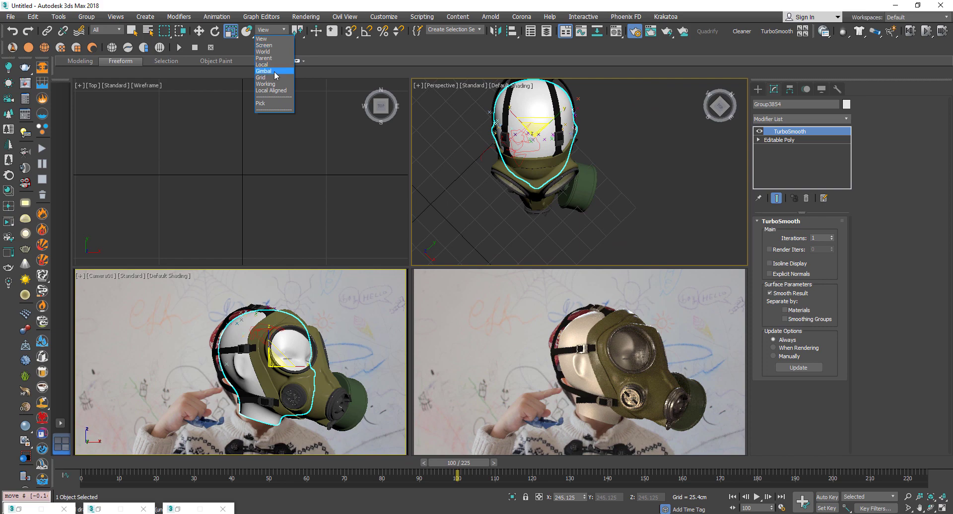
{"action": "left_click", "coordinate": [267, 70]}
{"action": "middle_click_drag", "start_coordinate": [566, 142], "coordinate": [537, 142], "text": "alt"}
{"action": "left_click_drag", "start_coordinate": [510, 163], "coordinate": [504, 166]}
Set the Move tool to the Local coordinate system and nudge the head into its final position inside the mask
{"action": "key", "text": "w"}
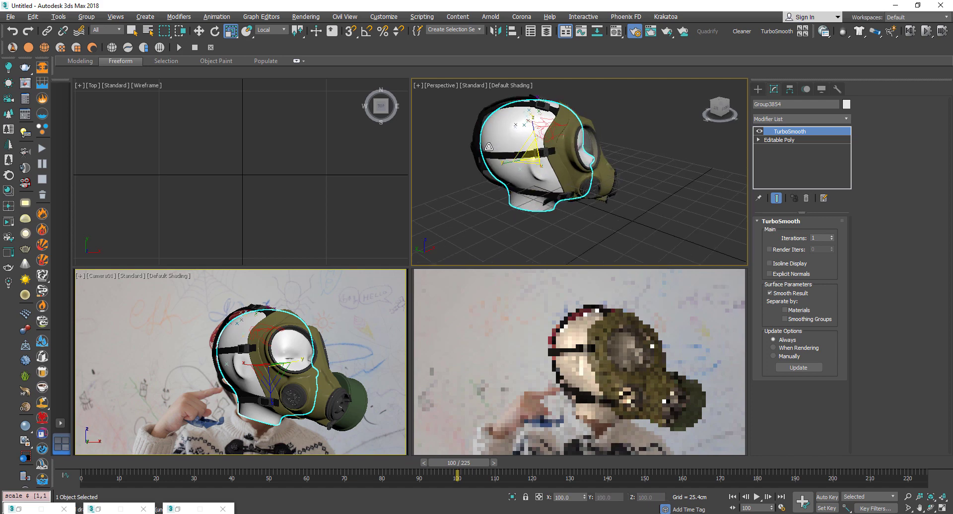
{"action": "left_click", "coordinate": [277, 36]}
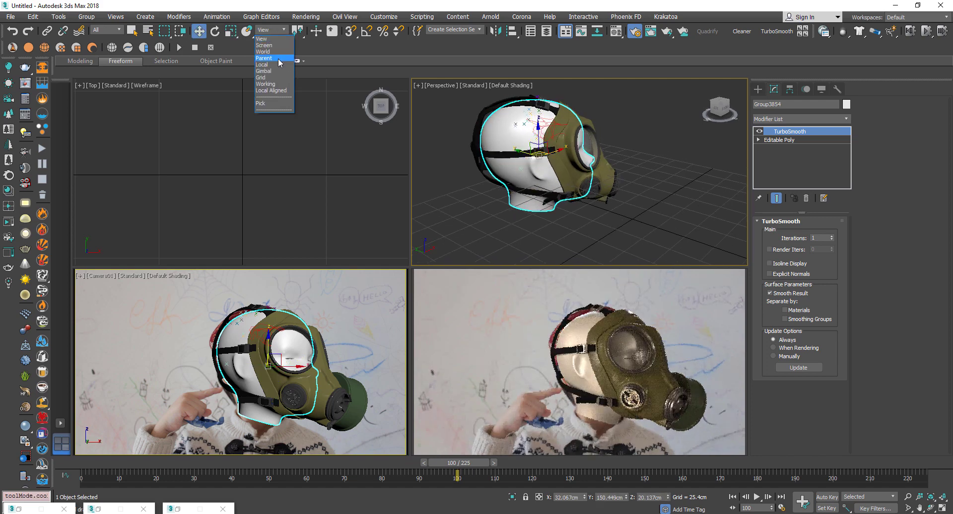
{"action": "left_click", "coordinate": [268, 70]}
{"action": "middle_click_drag", "start_coordinate": [511, 164], "coordinate": [509, 110], "text": "alt"}
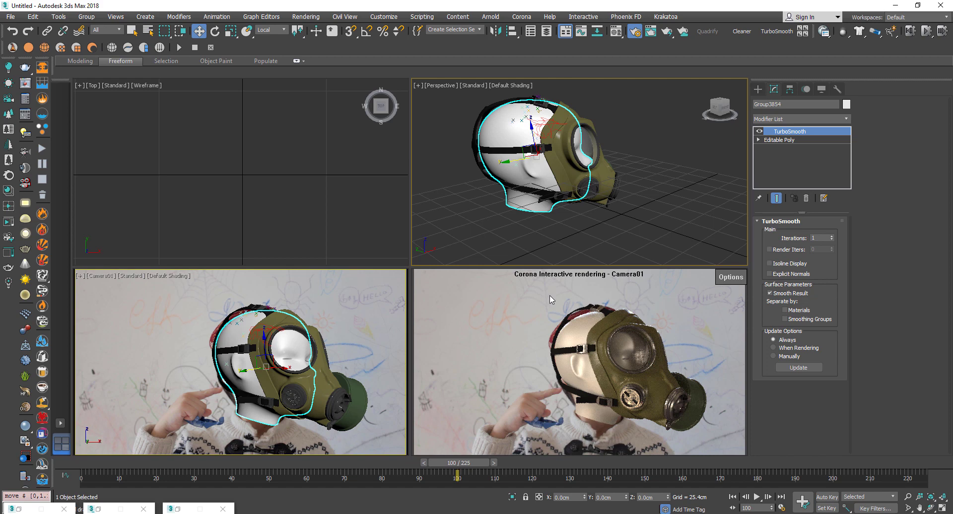
Link the head to the gas mask and scrub the animation to frame 156 to check that it follows the track
{"action": "left_click", "coordinate": [47, 31]}
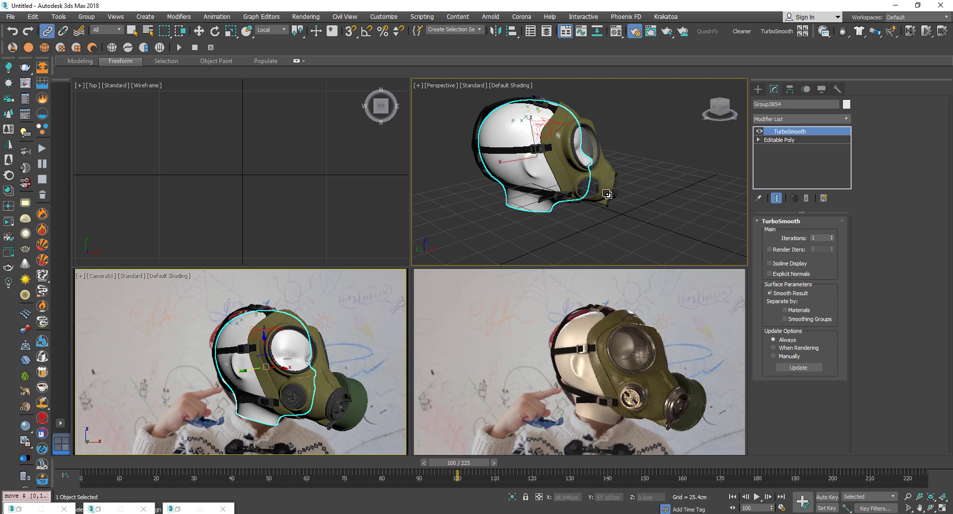
{"action": "left_click", "coordinate": [664, 175]}
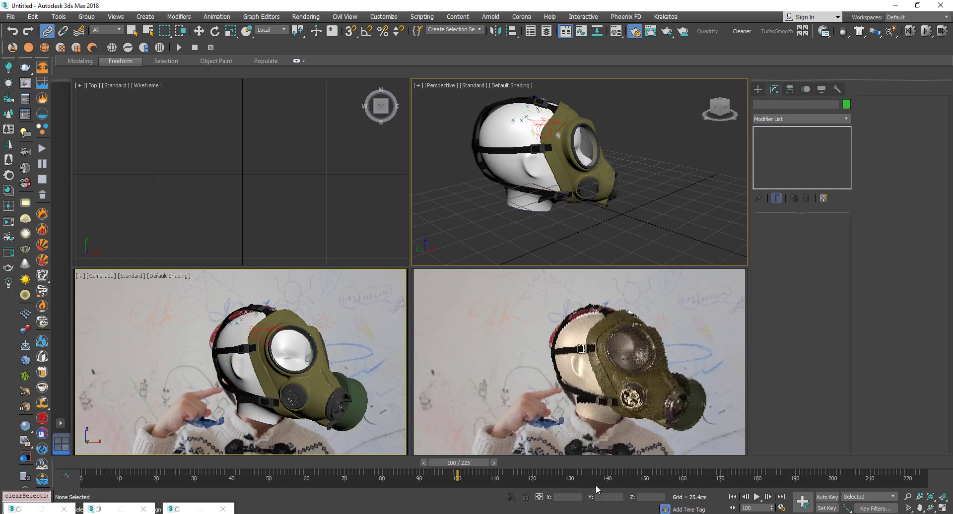
{"action": "left_click_drag", "start_coordinate": [466, 465], "coordinate": [102, 465]}
{"action": "left_click_drag", "start_coordinate": [183, 466], "coordinate": [672, 453]}
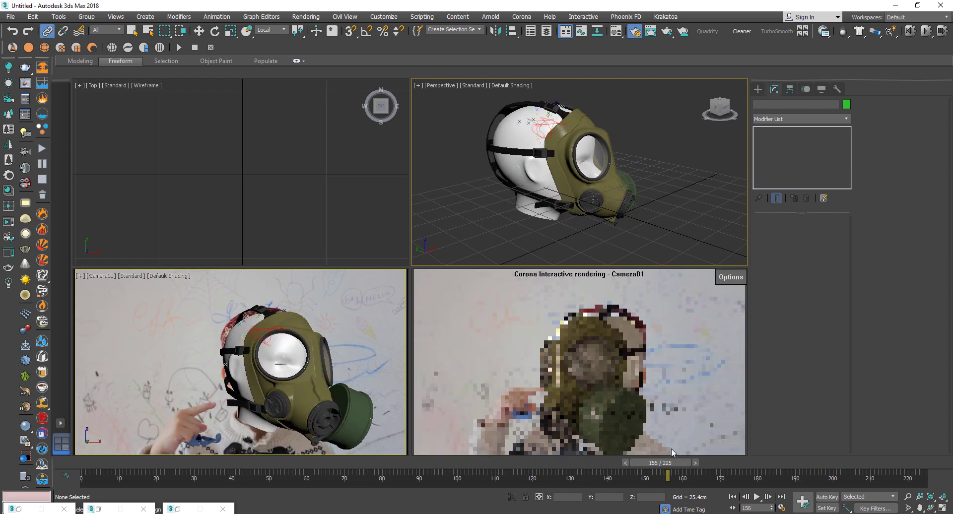
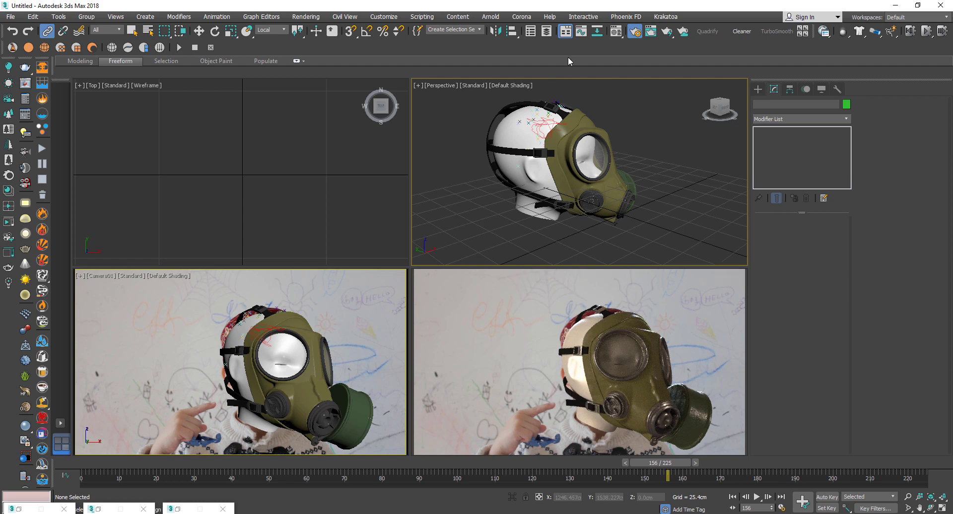
Turn the unused material 18 - Default into a CoronaShadowCatcherMtl in the Material Editor
{"action": "left_click", "coordinate": [616, 31]}
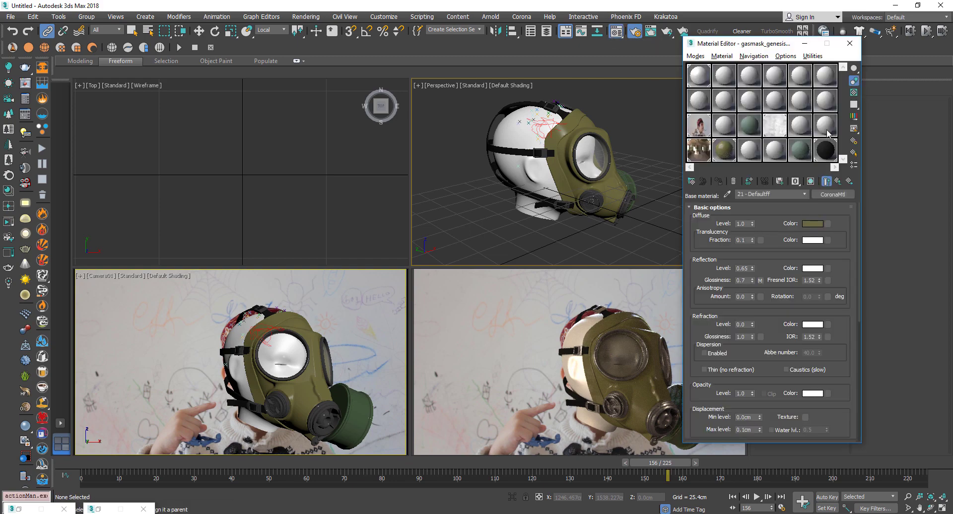
{"action": "left_click", "coordinate": [828, 131]}
{"action": "left_click", "coordinate": [828, 194]}
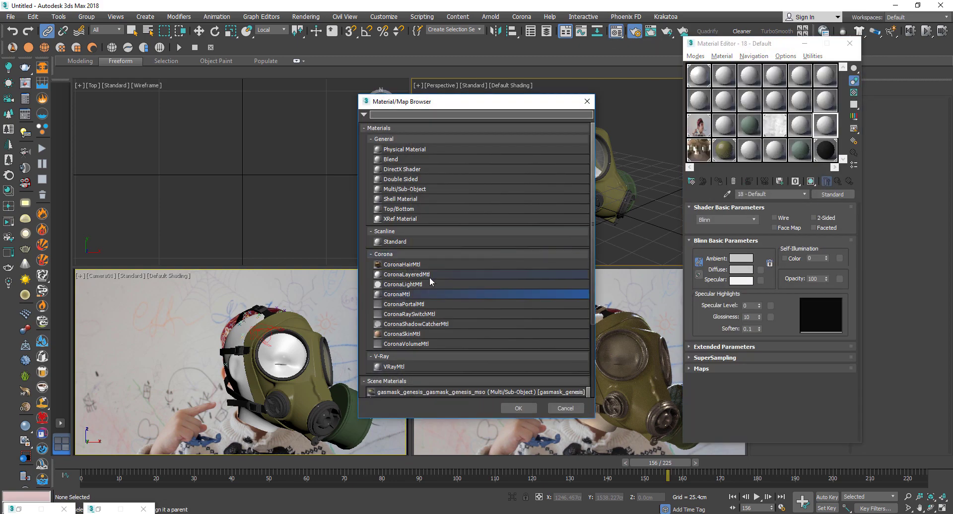
{"action": "double_click", "coordinate": [427, 323]}
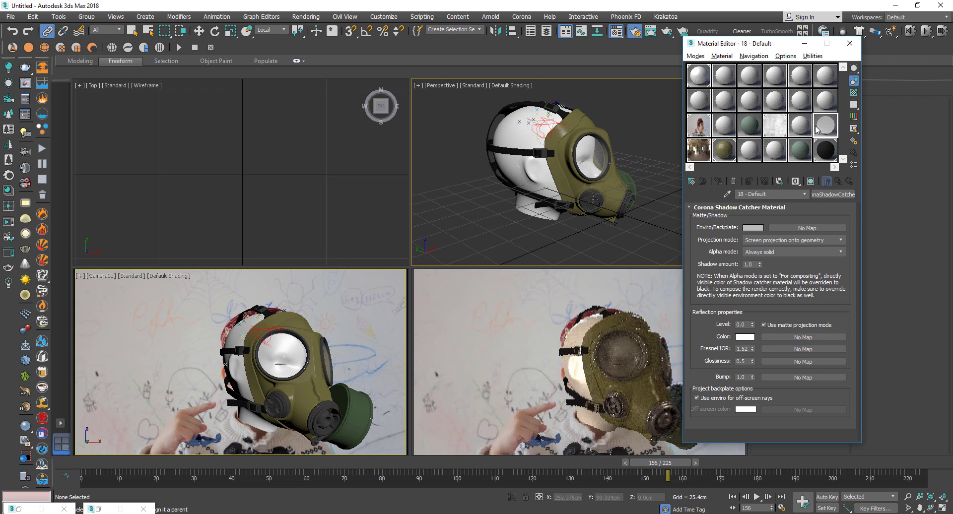
Assign the shadow catcher material to the head and use Map #2 (raw_00000.iff) as its Enviro/Backplate map
{"action": "left_click", "coordinate": [507, 129]}
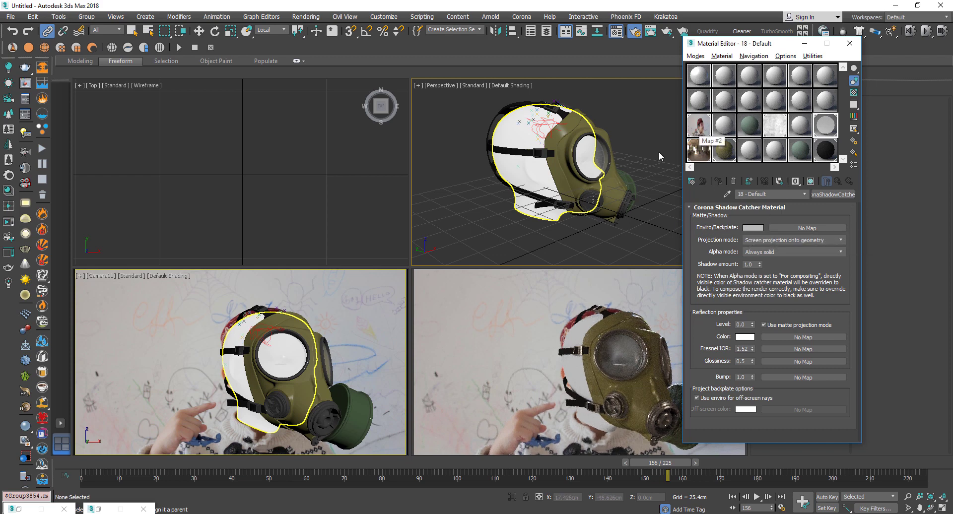
{"action": "left_click_drag", "start_coordinate": [696, 123], "coordinate": [790, 227]}
{"action": "left_click", "coordinate": [760, 273]}
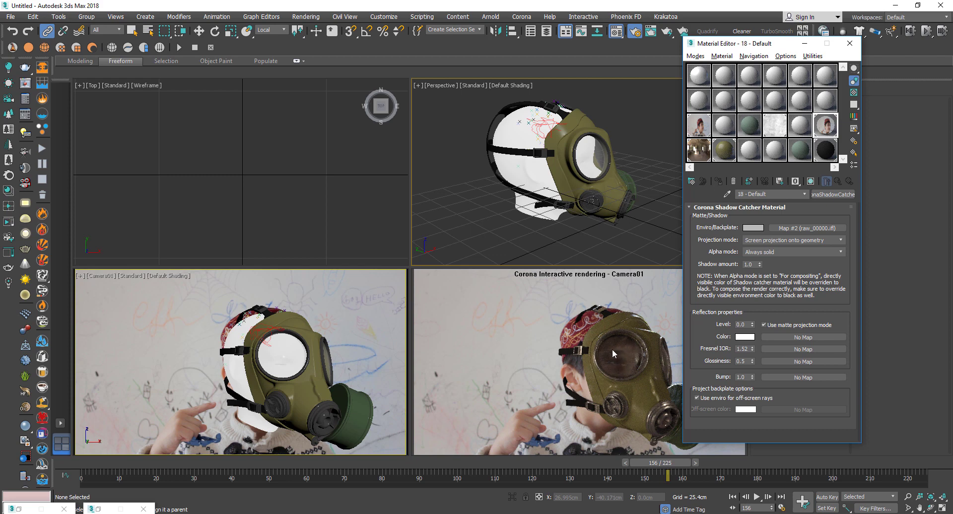
Scrub the animation back from frame 156, and close the error report without sending it
{"action": "left_click_drag", "start_coordinate": [654, 463], "coordinate": [505, 460]}
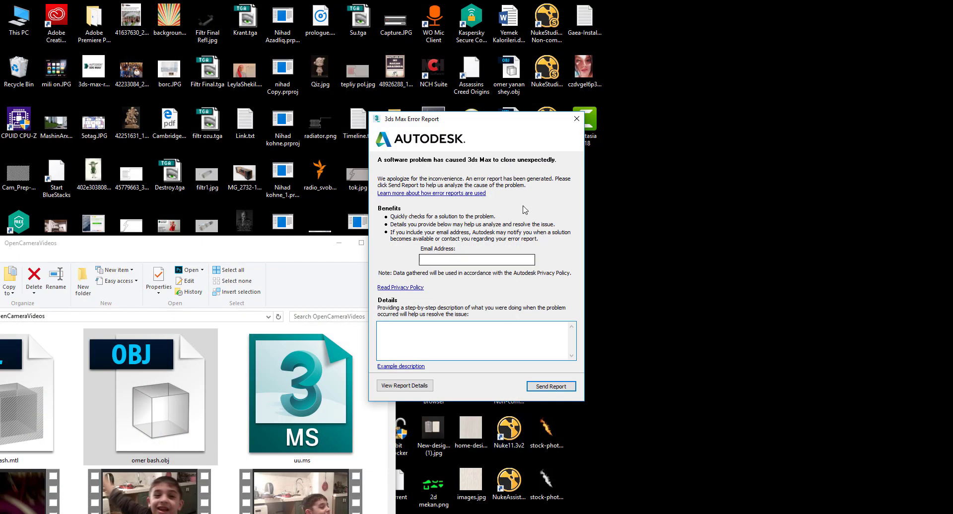
{"action": "left_click", "coordinate": [575, 123]}
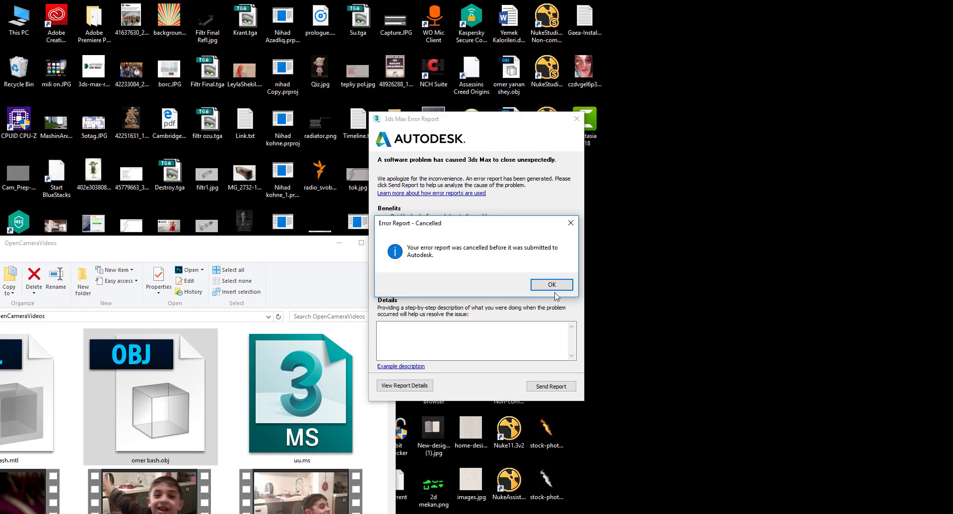
{"action": "left_click", "coordinate": [554, 288]}
Switch to File Explorer and browse to the ObjectTrackTutorial folder on the F: drive
{"action": "left_click", "coordinate": [362, 243]}
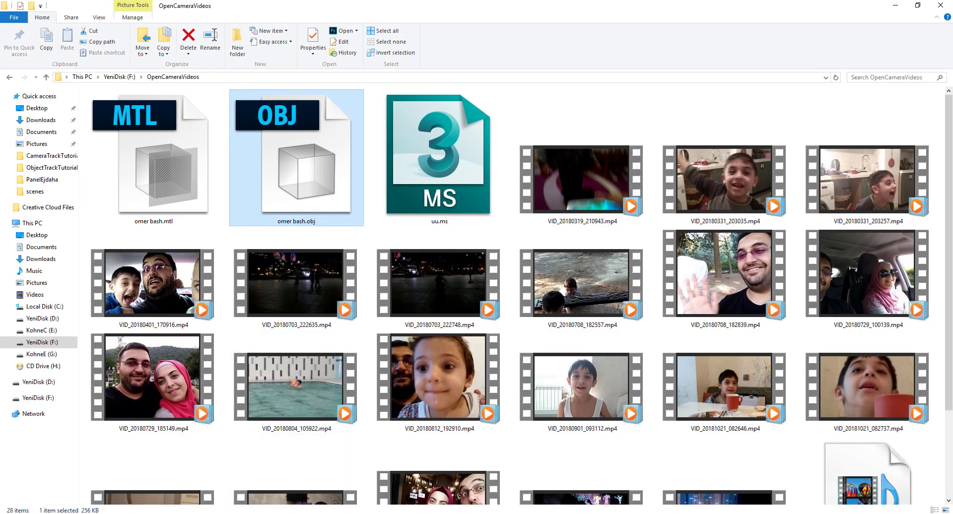
{"action": "left_click", "coordinate": [120, 76]}
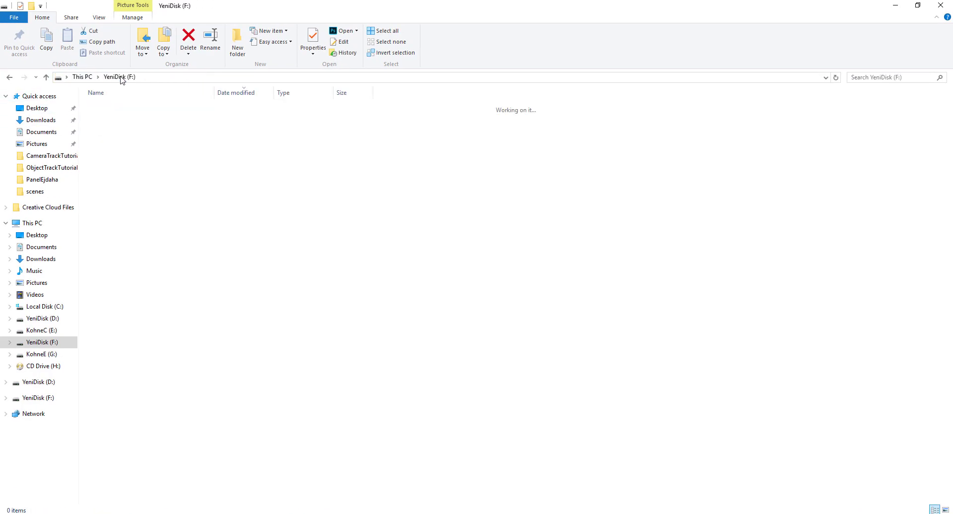
{"action": "double_click", "coordinate": [149, 108]}
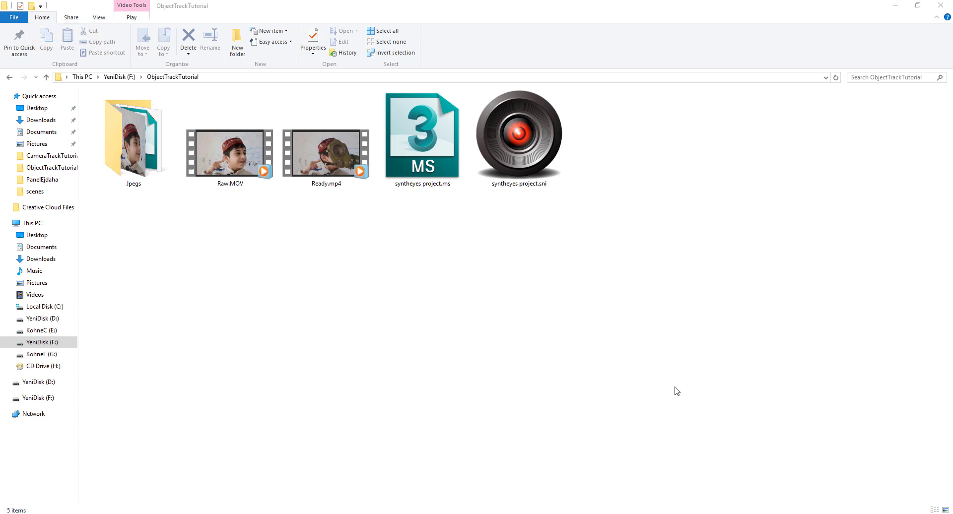
Check the running 3dsmax.exe process in Task Manager's process details, and close Task Manager
{"action": "right_click", "coordinate": [602, 513]}
{"action": "left_click", "coordinate": [637, 475]}
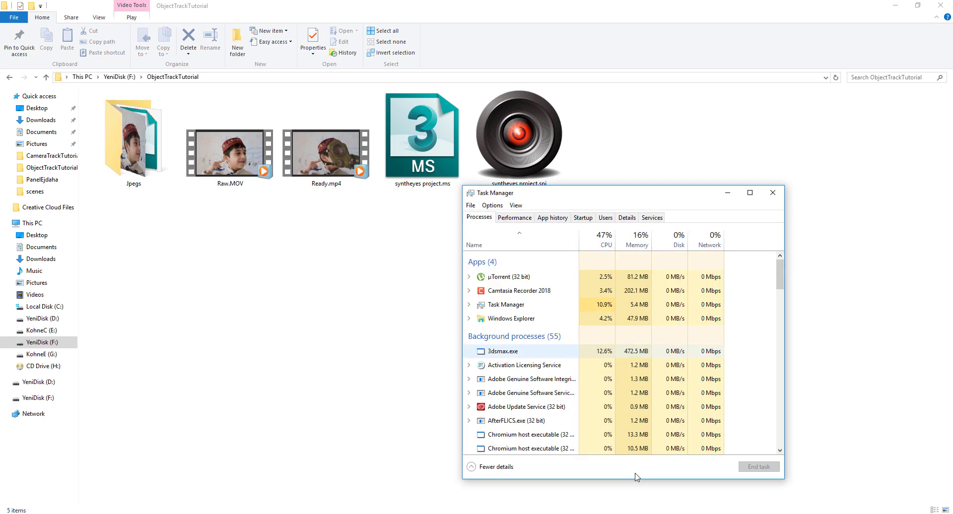
{"action": "left_click", "coordinate": [627, 217]}
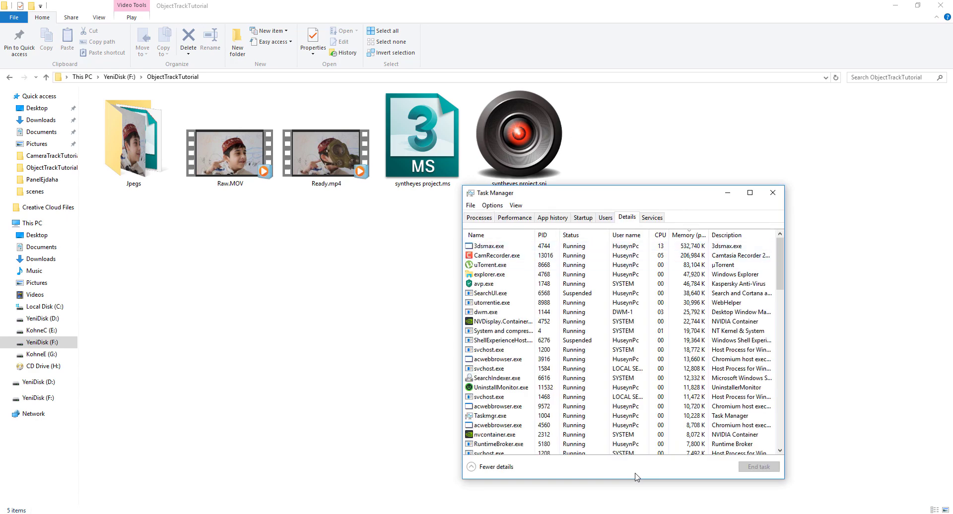
{"action": "left_click_drag", "start_coordinate": [625, 192], "coordinate": [784, 194]}
{"action": "left_click", "coordinate": [931, 194]}
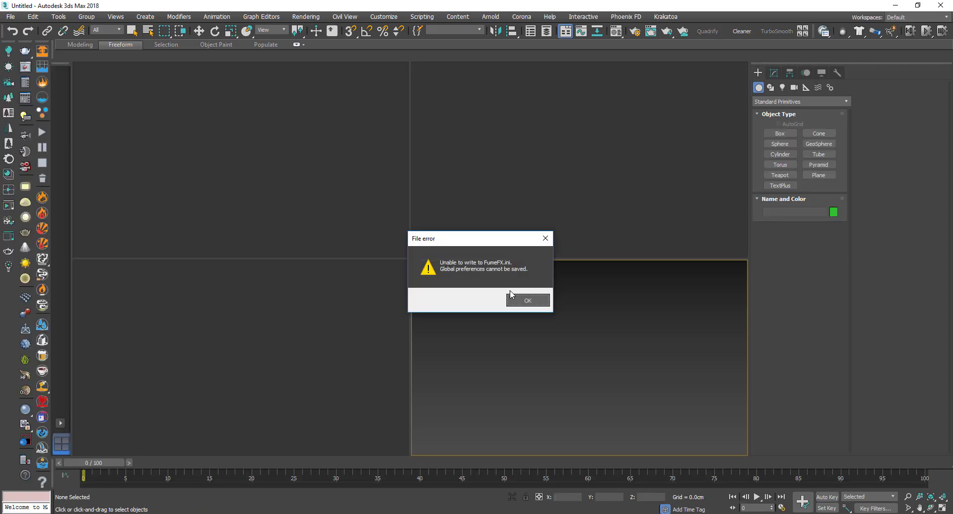
In the restarted 3ds Max, dismiss the FumeFX.ini file error and open AutoBackup05.max from the autoback folder
{"action": "left_click", "coordinate": [543, 304]}
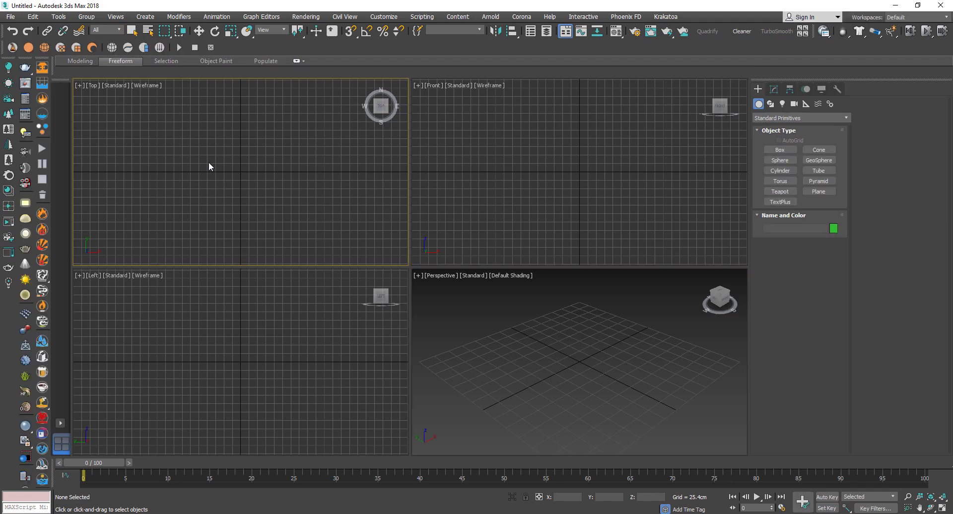
{"action": "left_click", "coordinate": [10, 16]}
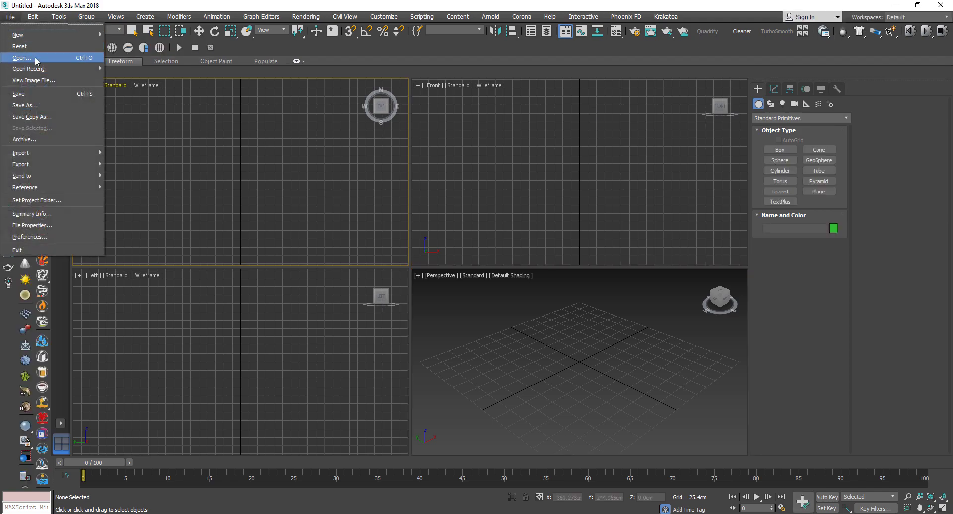
{"action": "left_click", "coordinate": [20, 47]}
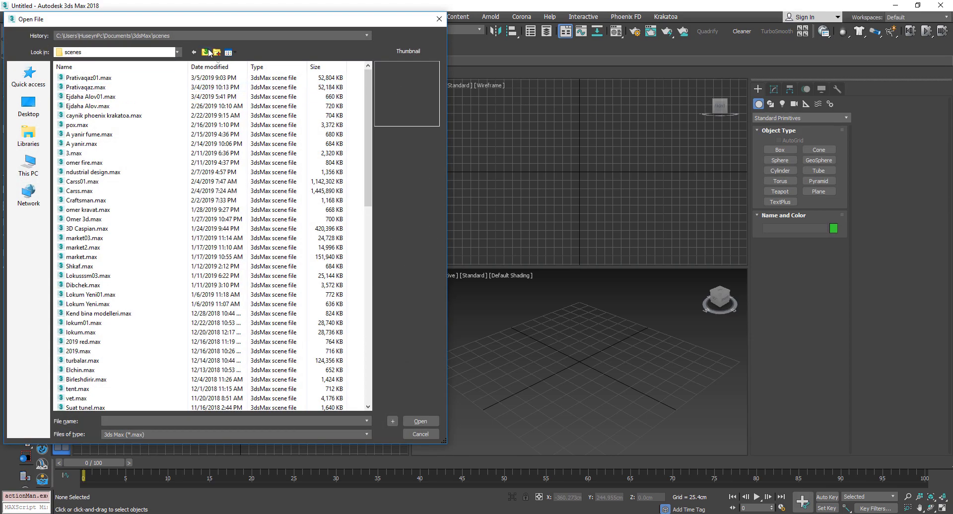
{"action": "left_click", "coordinate": [205, 53]}
{"action": "double_click", "coordinate": [100, 87]}
{"action": "left_click", "coordinate": [106, 78]}
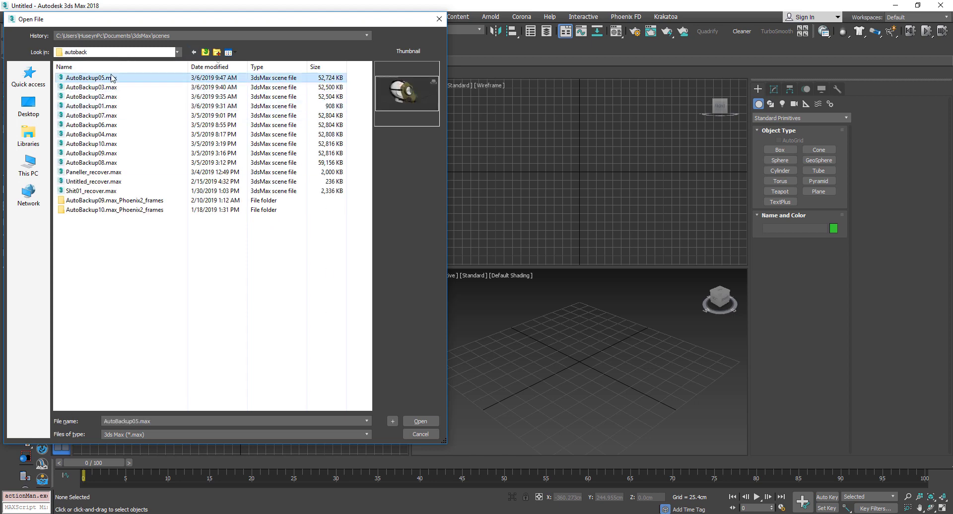
{"action": "double_click", "coordinate": [112, 78]}
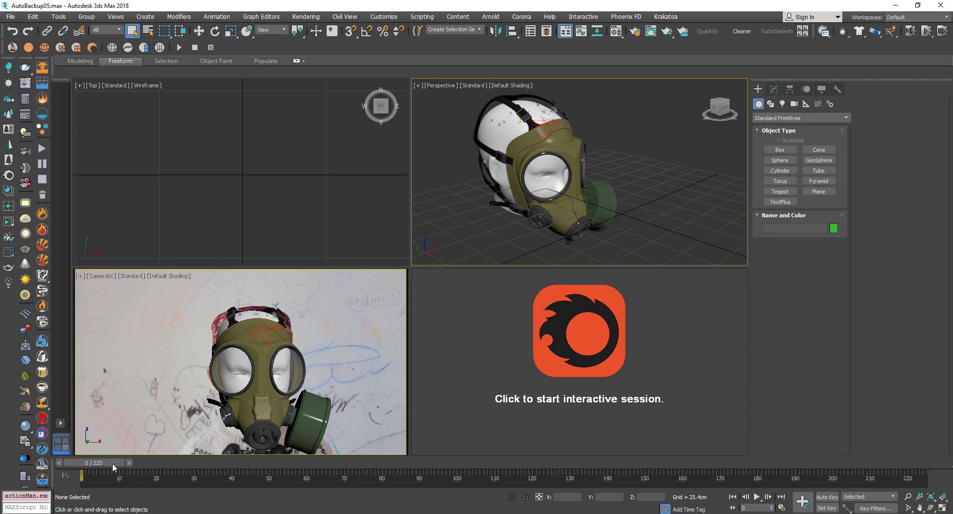
Move the animation to frame 93 and start the Corona interactive rendering of Camera01
{"action": "left_click_drag", "start_coordinate": [112, 467], "coordinate": [449, 471]}
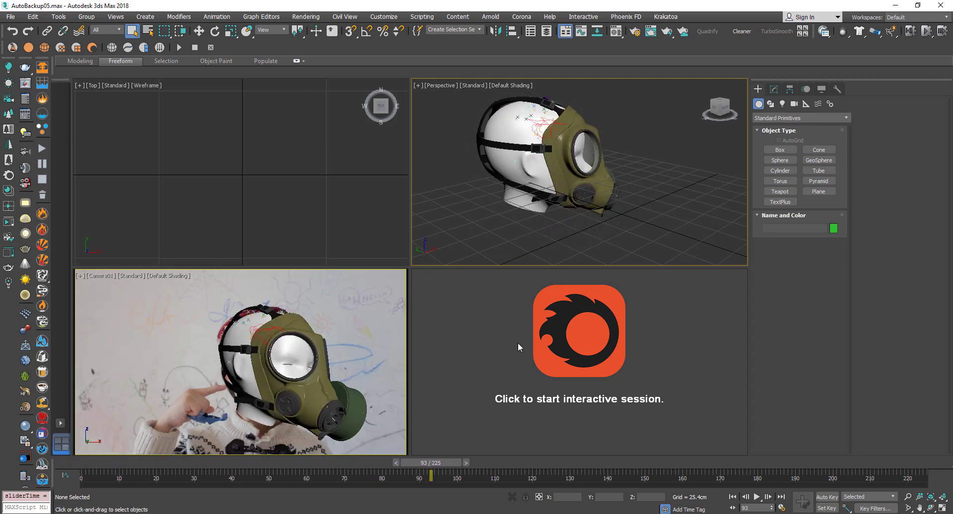
{"action": "left_click", "coordinate": [577, 347]}
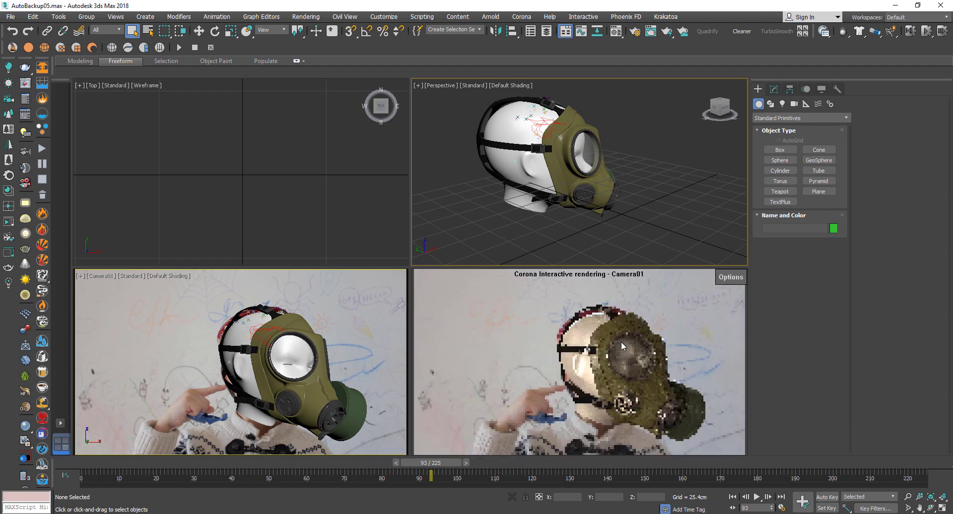
Turn the material 18 - Default into a CoronaShadowCatcherMtl in the Material Editor of the recovered scene
{"action": "left_click", "coordinate": [616, 32]}
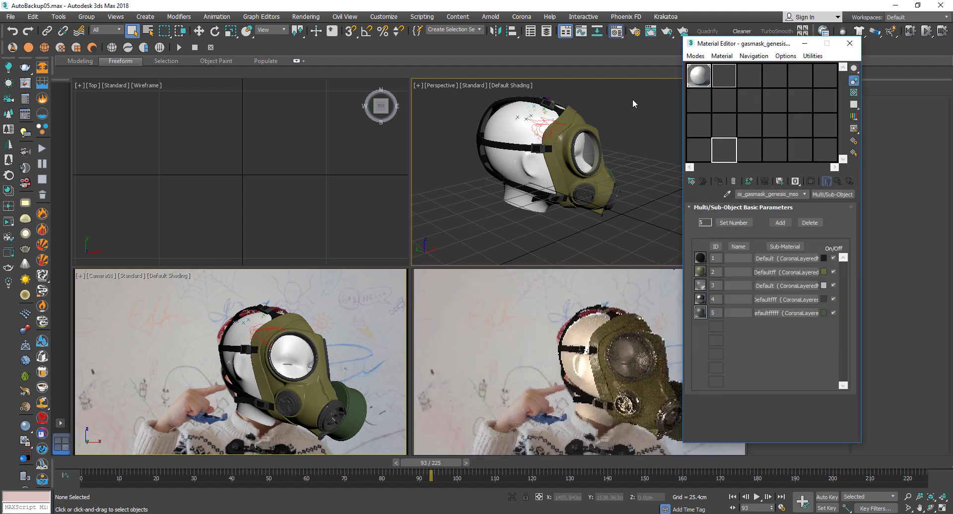
{"action": "left_click", "coordinate": [826, 125]}
{"action": "left_click", "coordinate": [838, 197]}
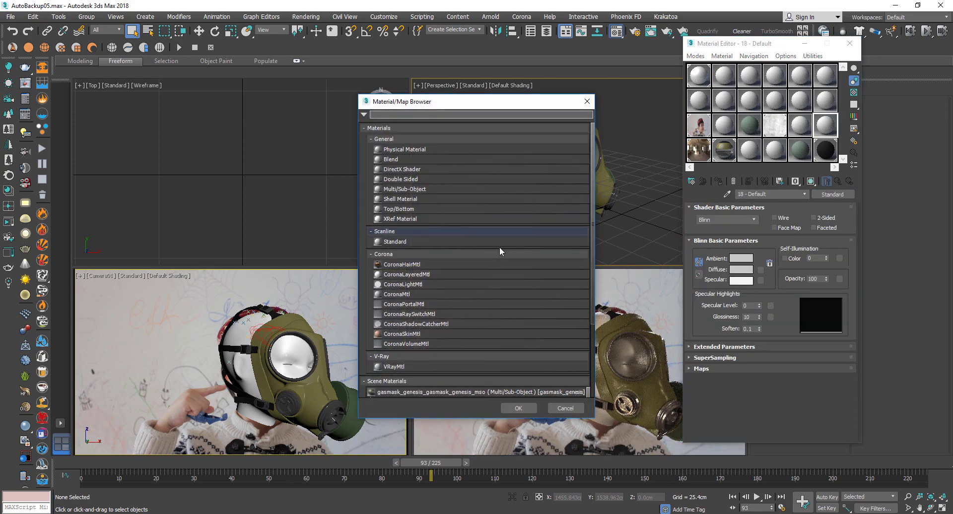
{"action": "double_click", "coordinate": [422, 324]}
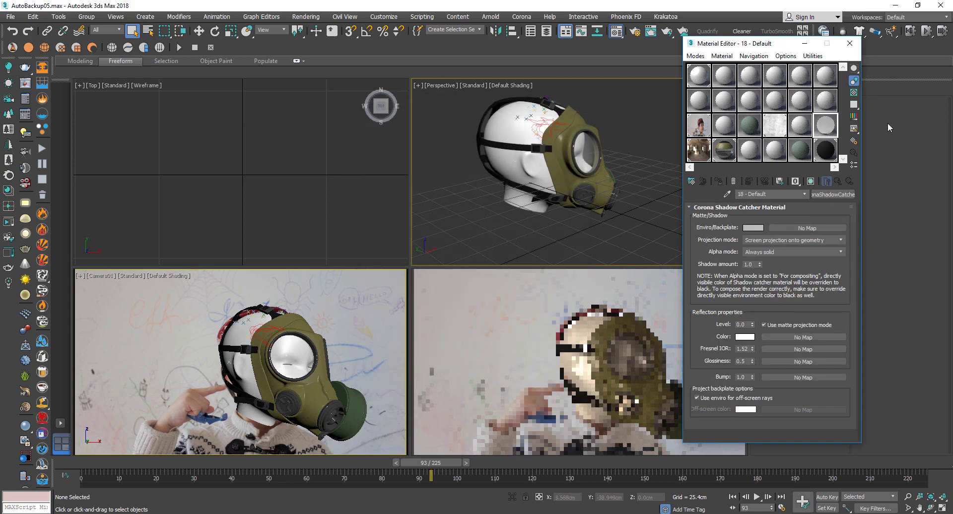
Assign the shadow catcher to the head and use an instance-slot copy of Map #2 (raw_00000.iff) as its Enviro/Backplate map
{"action": "left_click", "coordinate": [491, 133]}
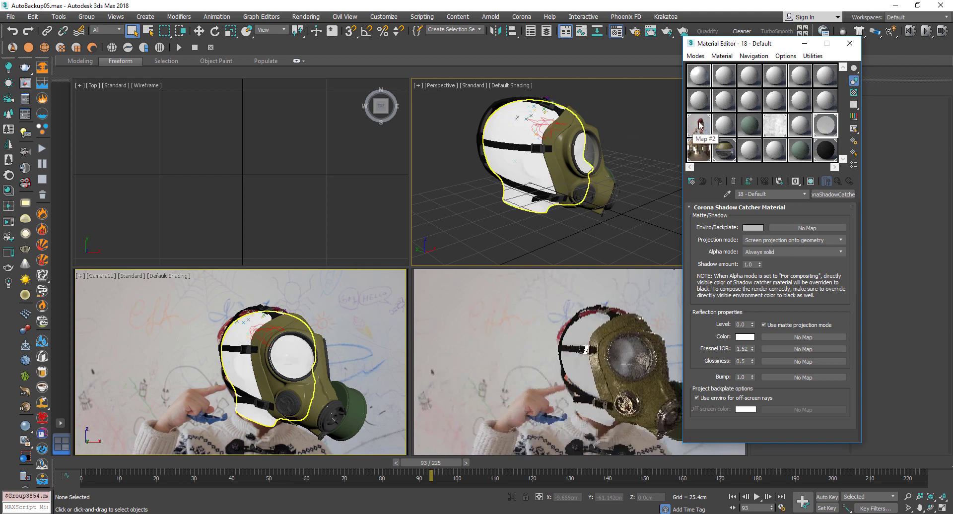
{"action": "left_click_drag", "start_coordinate": [700, 125], "coordinate": [700, 138]}
{"action": "left_click_drag", "start_coordinate": [781, 233], "coordinate": [782, 233]}
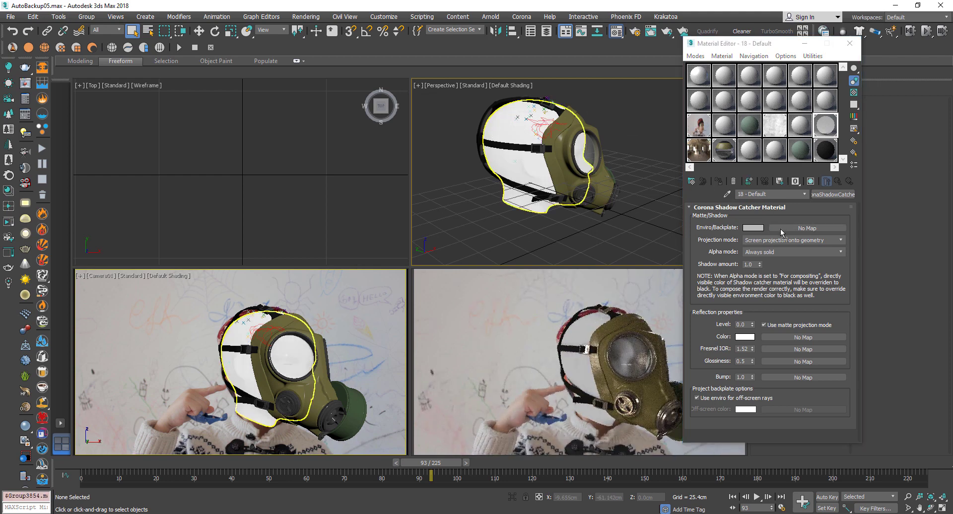
{"action": "left_click", "coordinate": [747, 276]}
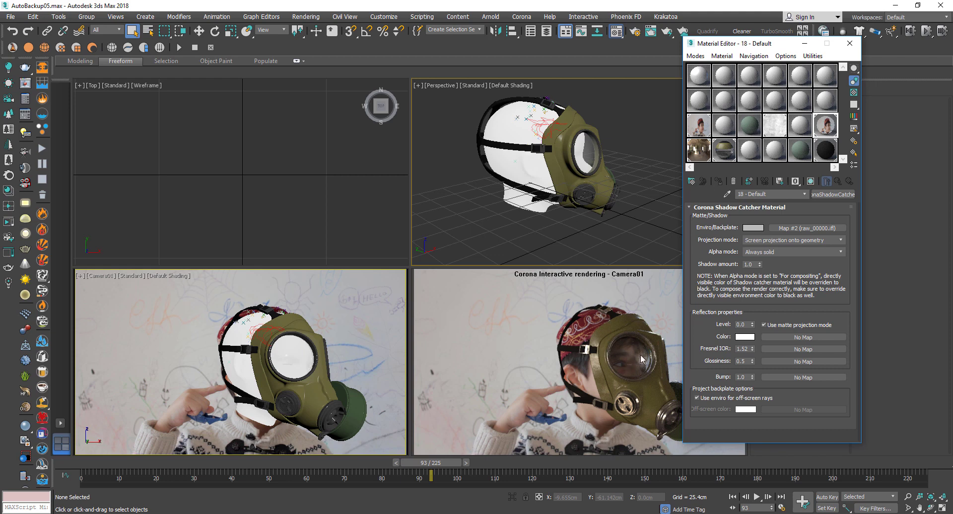
Move the animation to frame 128 to check the masked head from the other side, and minimise the Material Editor
{"action": "left_click", "coordinate": [566, 463]}
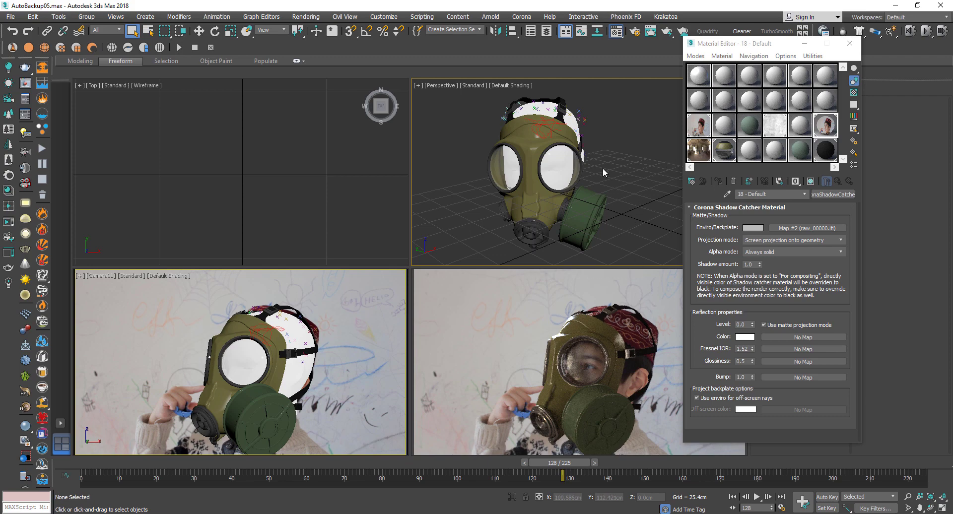
{"action": "middle_click_drag", "start_coordinate": [604, 171], "coordinate": [534, 176]}
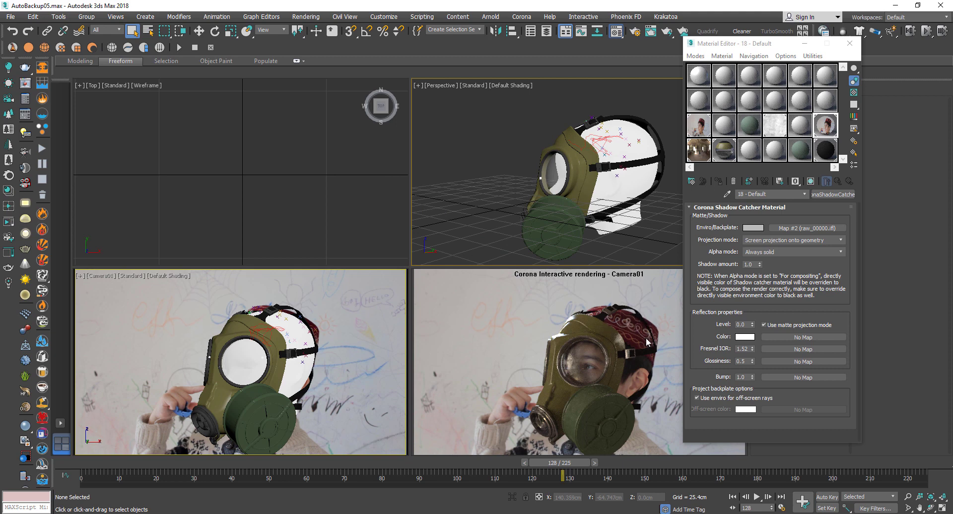
{"action": "left_click", "coordinate": [804, 44]}
Create a cylinder beside the head with a radius of about 39 cm and a height of about 21 cm
{"action": "middle_click_drag", "start_coordinate": [676, 159], "coordinate": [791, 170], "text": "alt"}
{"action": "left_click", "coordinate": [788, 169]}
{"action": "middle_click_drag", "start_coordinate": [692, 193], "coordinate": [621, 201]}
{"action": "left_click_drag", "start_coordinate": [636, 182], "coordinate": [665, 204]}
{"action": "left_click", "coordinate": [662, 185]}
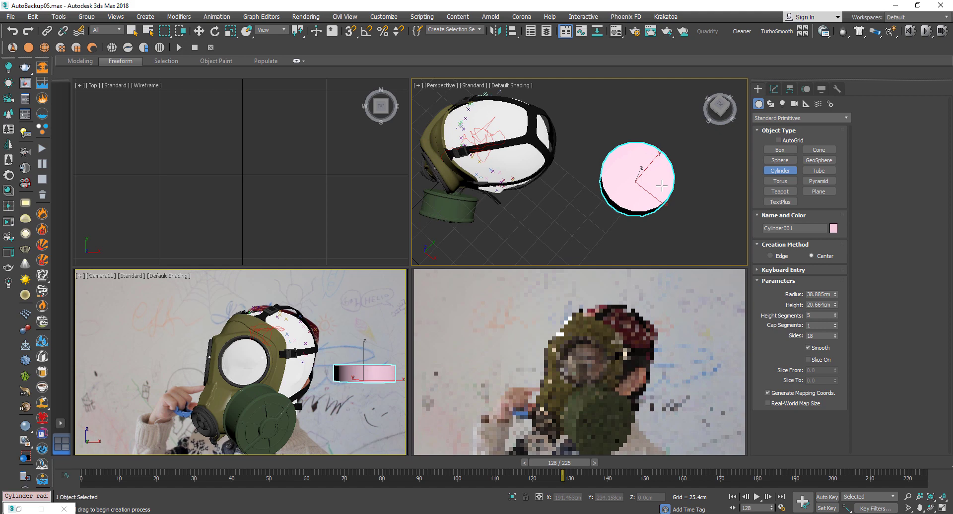
Align the cylinder to the head and raise it about 41 cm to the top of the skull
{"action": "middle_click_drag", "start_coordinate": [662, 185], "coordinate": [658, 135], "text": "alt"}
{"action": "left_click", "coordinate": [513, 32]}
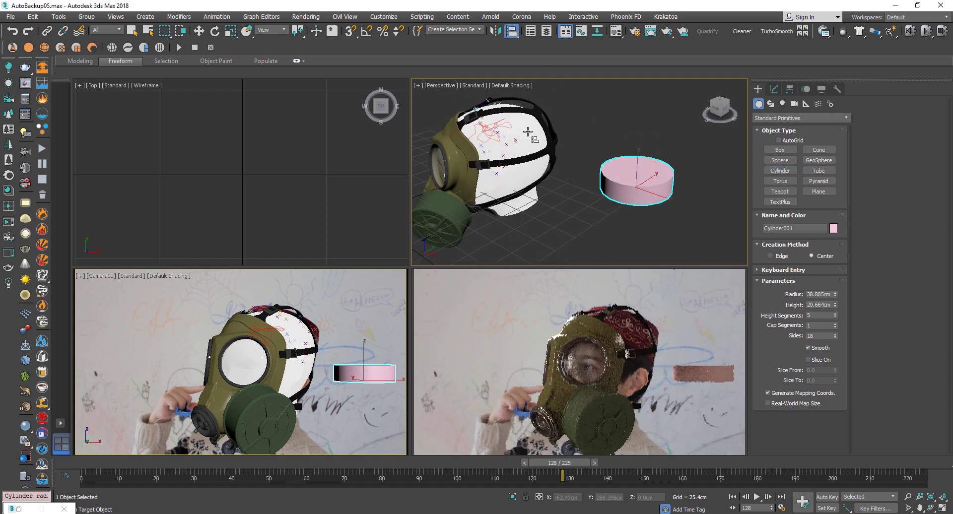
{"action": "left_click", "coordinate": [522, 129]}
{"action": "left_click", "coordinate": [478, 343]}
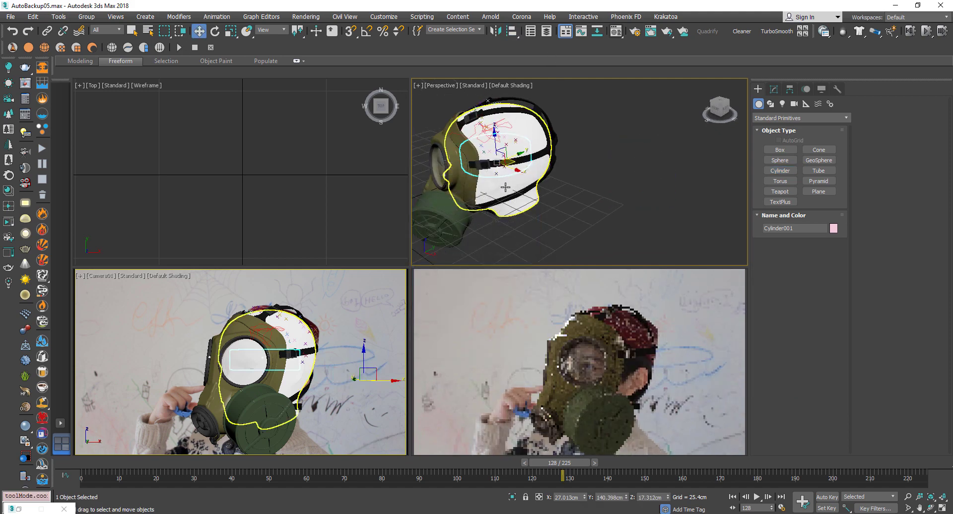
{"action": "left_click_drag", "start_coordinate": [494, 139], "coordinate": [502, 101]}
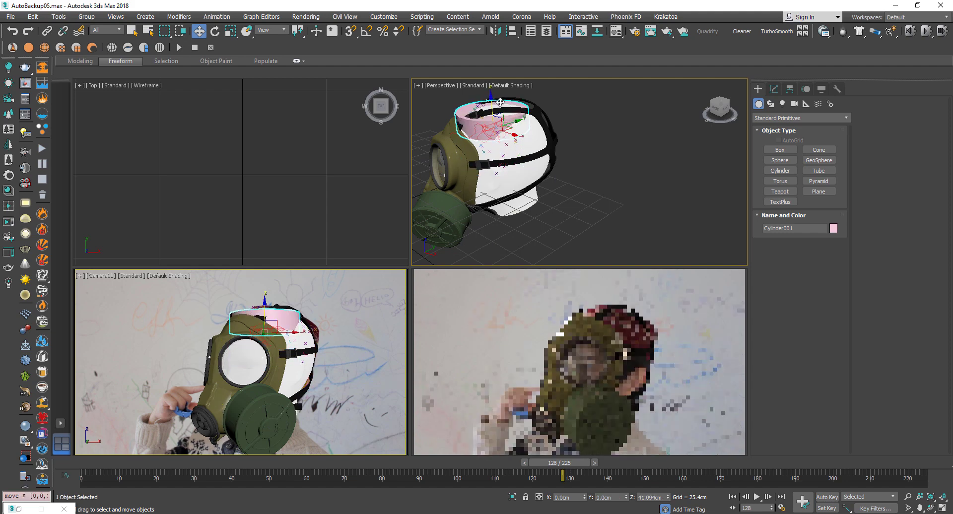
Rotate the cylinder in the Local coordinate system so it tilts to follow the crown of the head
{"action": "mouse_move", "coordinate": [502, 101]}
{"action": "middle_mouse_down", "text": "alt"}
{"action": "mouse_move", "coordinate": [479, 101]}
{"action": "mouse_move", "coordinate": [474, 89]}
{"action": "mouse_move", "coordinate": [509, 113]}
{"action": "middle_mouse_up", "text": "alt"}
{"action": "key", "text": "e"}
{"action": "left_click", "coordinate": [270, 29]}
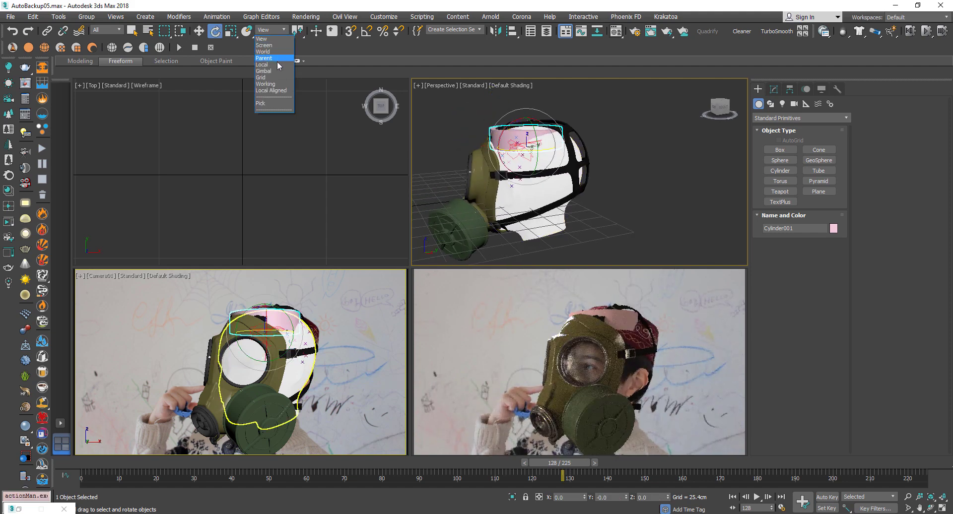
{"action": "left_click", "coordinate": [268, 69]}
{"action": "middle_click_drag", "start_coordinate": [546, 164], "coordinate": [580, 215], "text": "alt"}
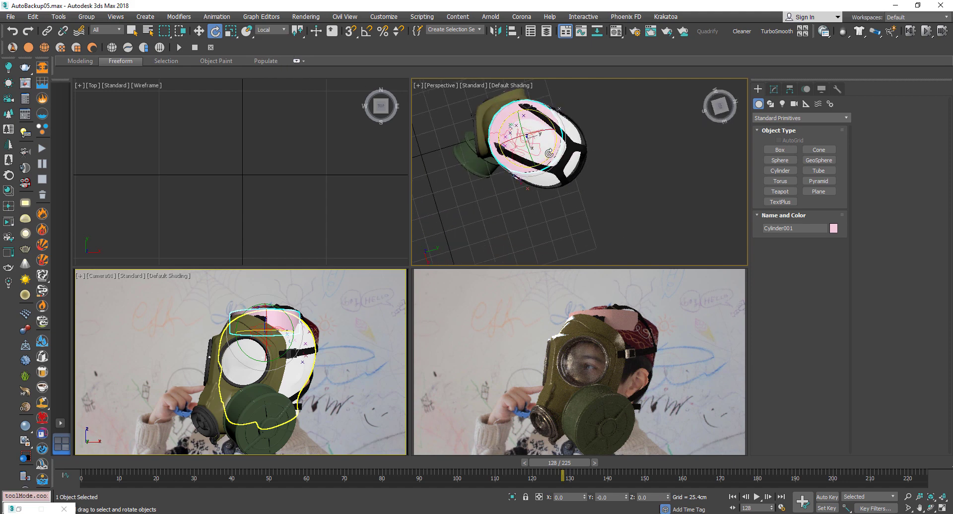
{"action": "left_click_drag", "start_coordinate": [553, 153], "coordinate": [590, 121]}
{"action": "middle_click_drag", "start_coordinate": [587, 132], "coordinate": [579, 71], "text": "alt"}
{"action": "left_click_drag", "start_coordinate": [544, 121], "coordinate": [561, 129]}
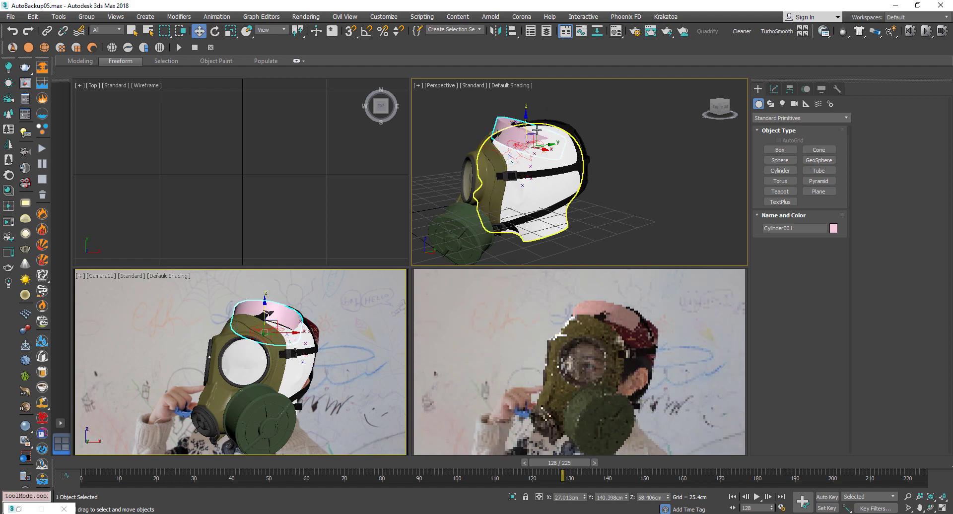
Using the Local coordinate system, move and scale up the cylinder so it wraps the head like a cap
{"action": "key", "text": "w"}
{"action": "left_click", "coordinate": [285, 33]}
{"action": "left_click", "coordinate": [282, 66]}
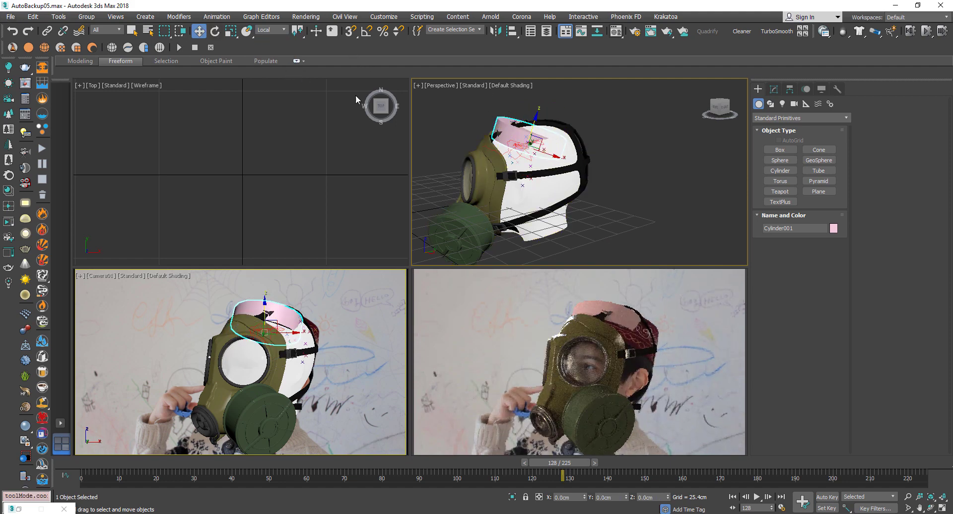
{"action": "middle_click_drag", "start_coordinate": [507, 172], "coordinate": [540, 174]}
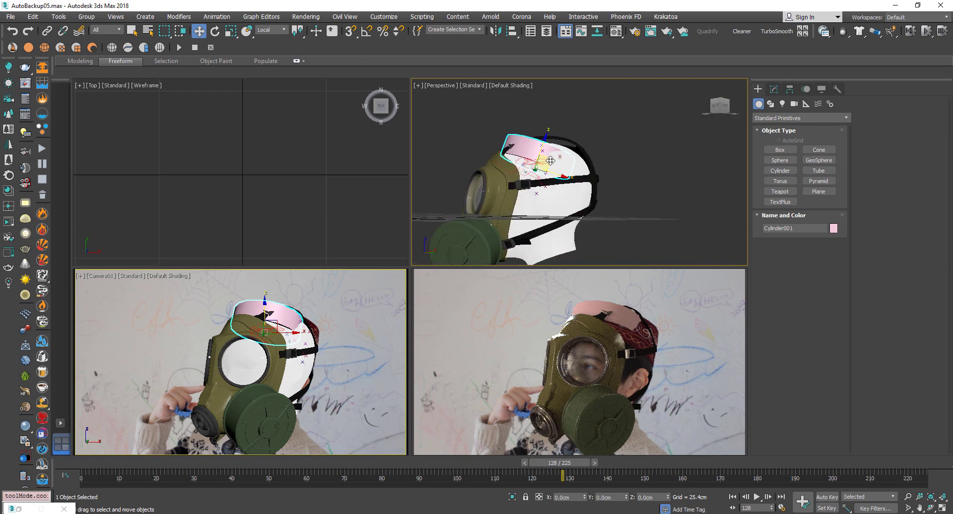
{"action": "left_click_drag", "start_coordinate": [569, 154], "coordinate": [563, 183]}
{"action": "key", "text": "r"}
{"action": "key", "text": "w"}
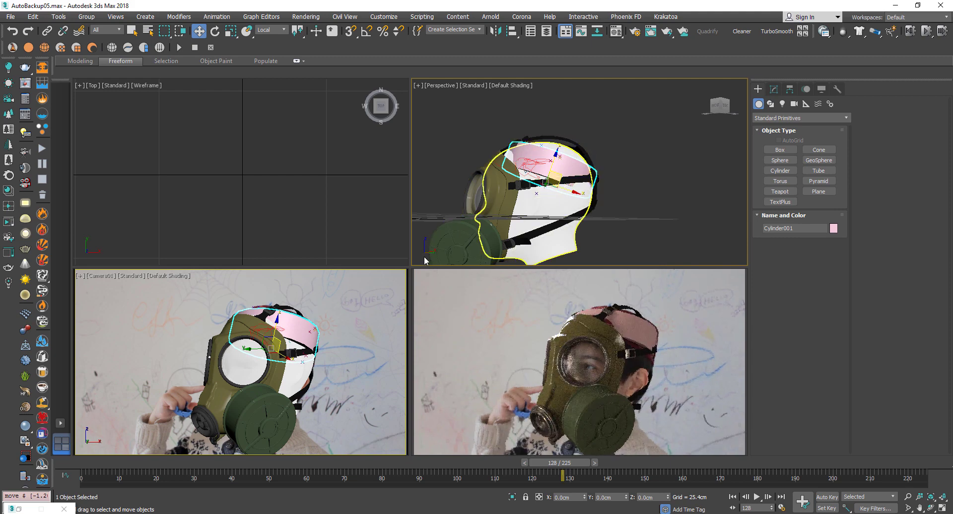
Preview an earlier frame to compare the cylinder with the moving head, return to frame 128 and clear the selection
{"action": "left_click_drag", "start_coordinate": [579, 470], "coordinate": [376, 470]}
{"action": "right_click", "coordinate": [376, 470]}
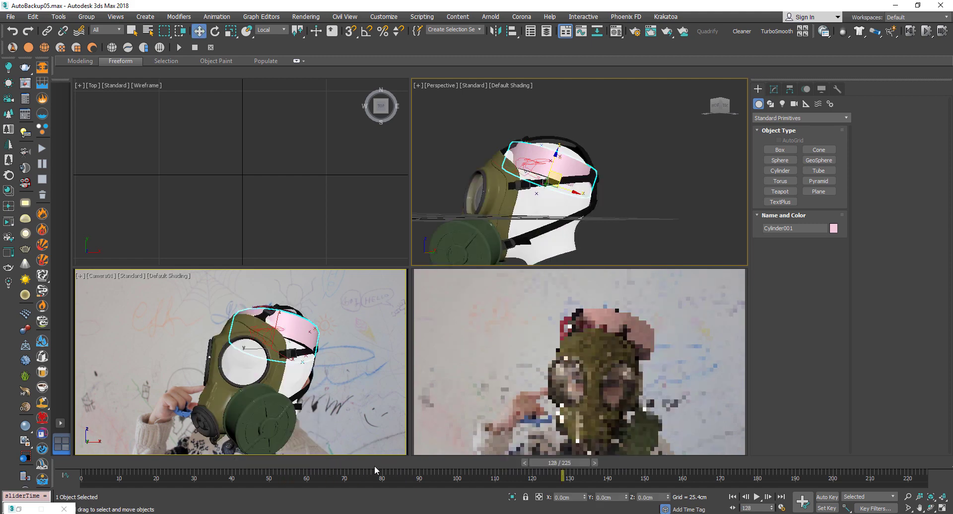
{"action": "left_click", "coordinate": [632, 150]}
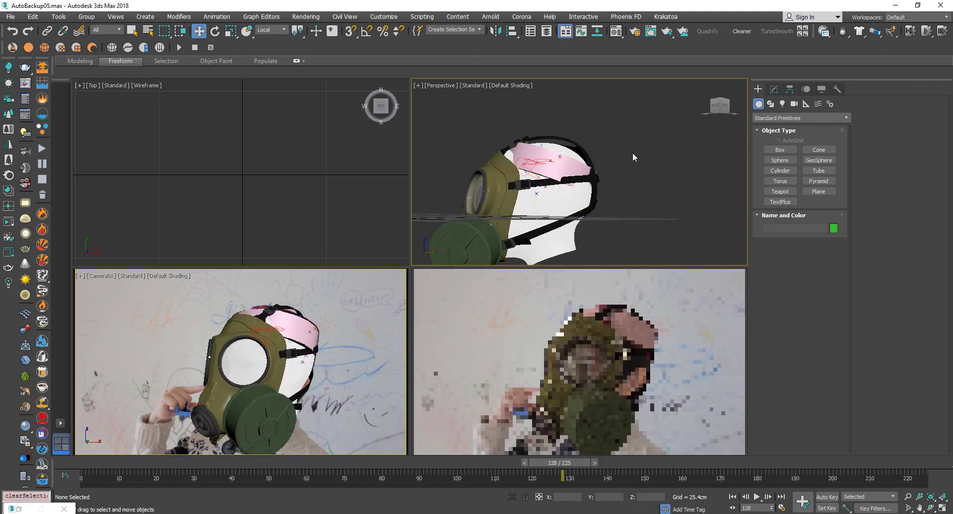
Link the cylinder to the head as its parent
{"action": "left_click", "coordinate": [572, 158]}
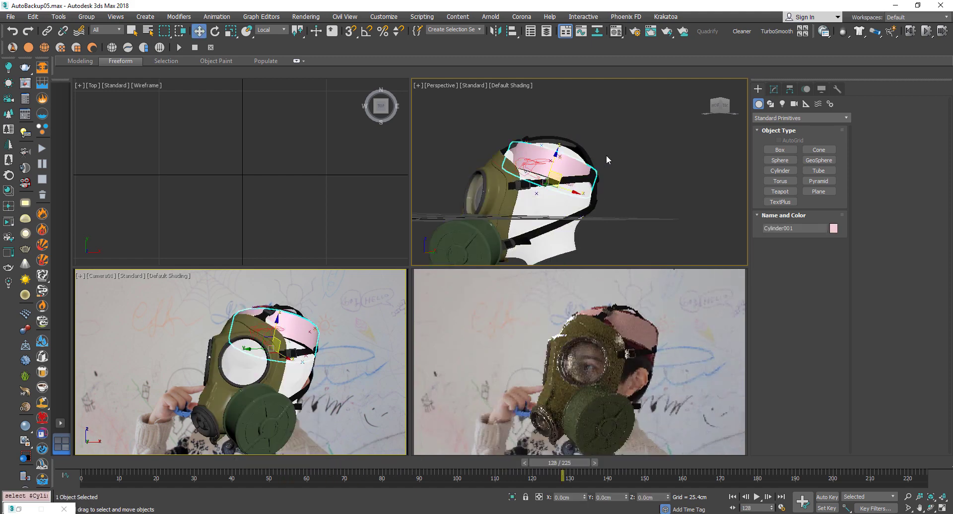
{"action": "left_click", "coordinate": [46, 32]}
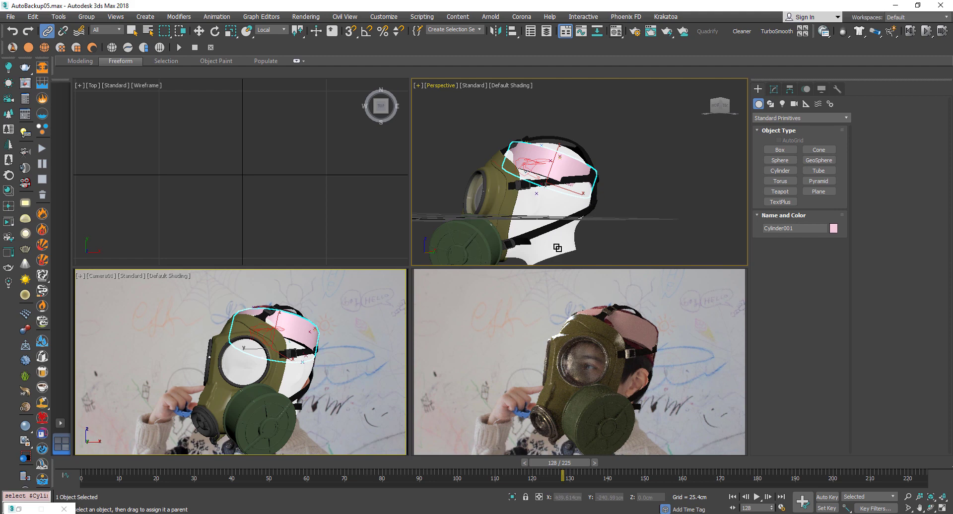
{"action": "key", "text": "w"}
Using the Local coordinate system for scaling, stretch the cylinder's height and shift it down slightly over the crown of the head
{"action": "middle_click_drag", "start_coordinate": [617, 204], "coordinate": [593, 169], "text": "alt"}
{"action": "key", "text": "r"}
{"action": "left_click", "coordinate": [271, 29]}
{"action": "left_click", "coordinate": [268, 64]}
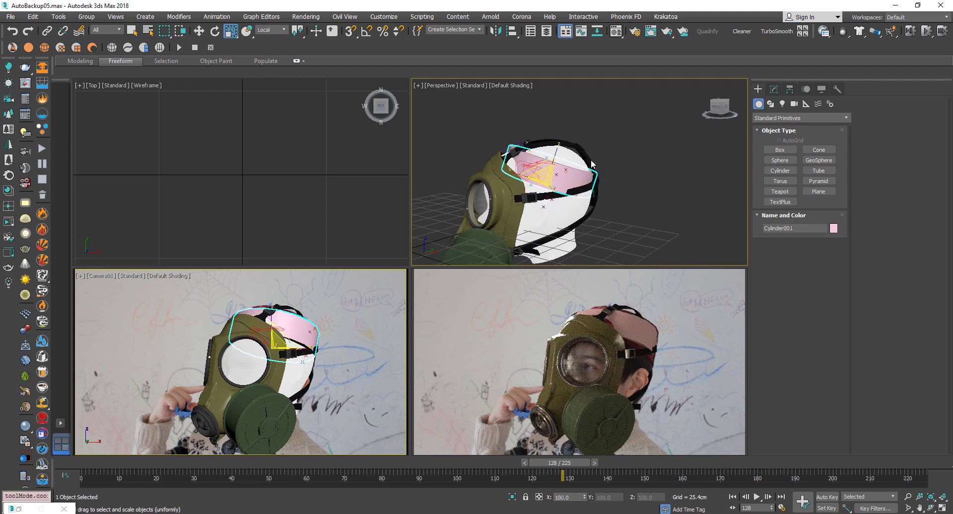
{"action": "left_click_drag", "start_coordinate": [558, 148], "coordinate": [560, 140]}
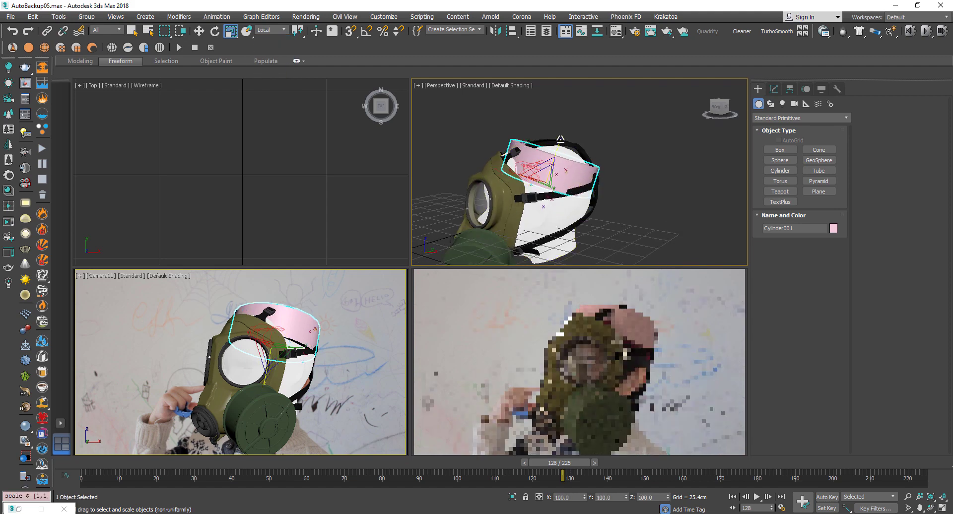
{"action": "key", "text": "w"}
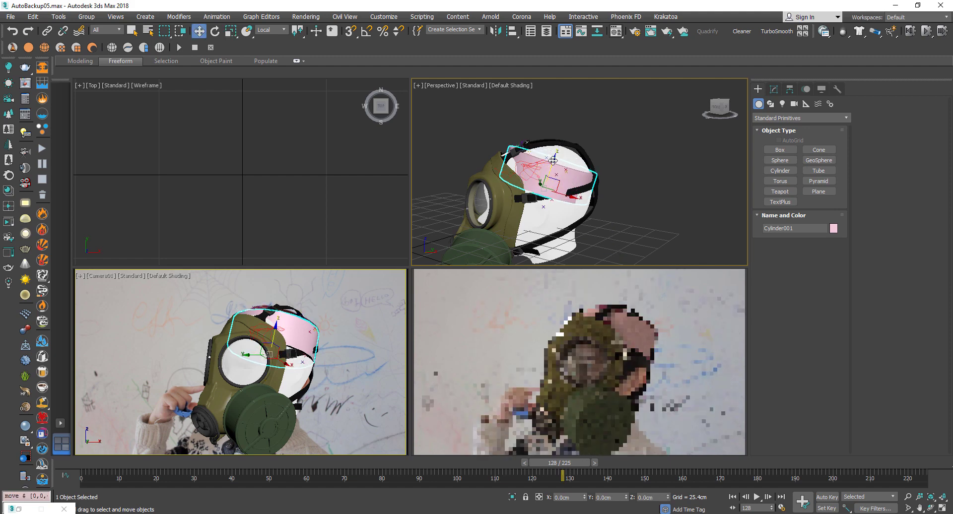
{"action": "key", "text": "r"}
{"action": "left_click_drag", "start_coordinate": [553, 157], "coordinate": [555, 151]}
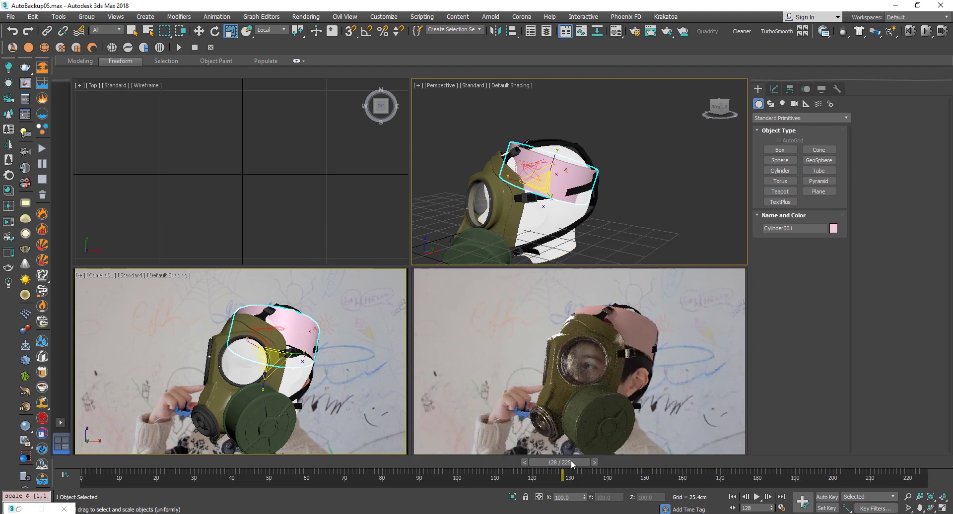
Go to frame 154 to check the cylinder against the moving head, and display edged faces in the Perspective view with the cylinder selected
{"action": "left_click_drag", "start_coordinate": [624, 459], "coordinate": [721, 461]}
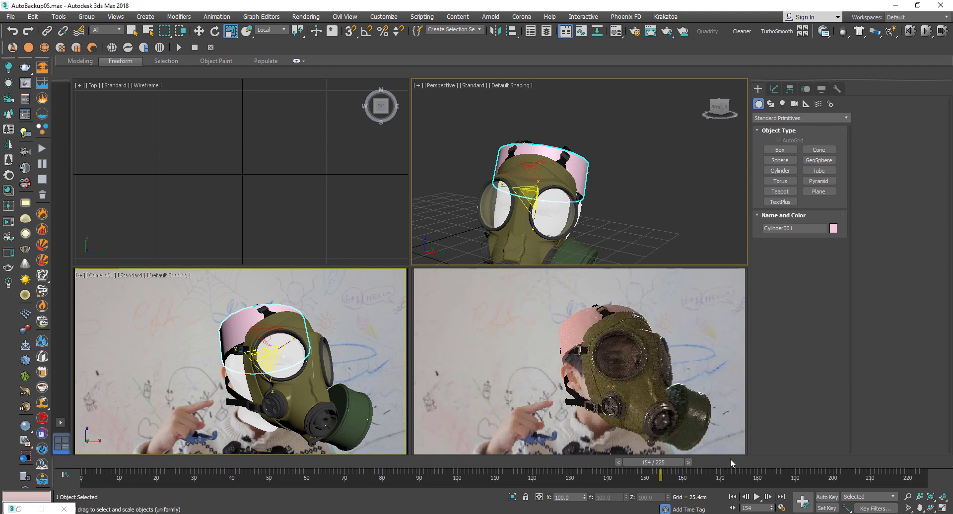
{"action": "left_click", "coordinate": [630, 189]}
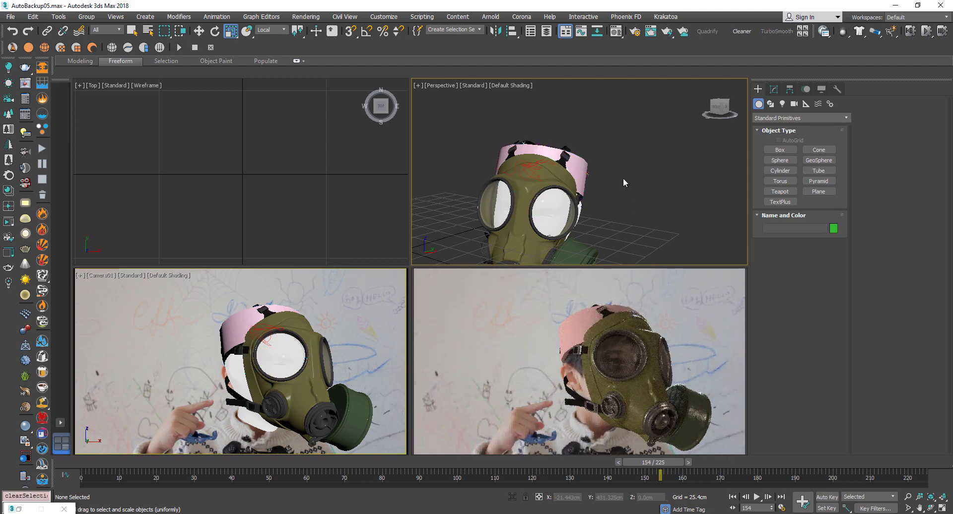
{"action": "left_click", "coordinate": [586, 169]}
{"action": "key", "text": "F4"}
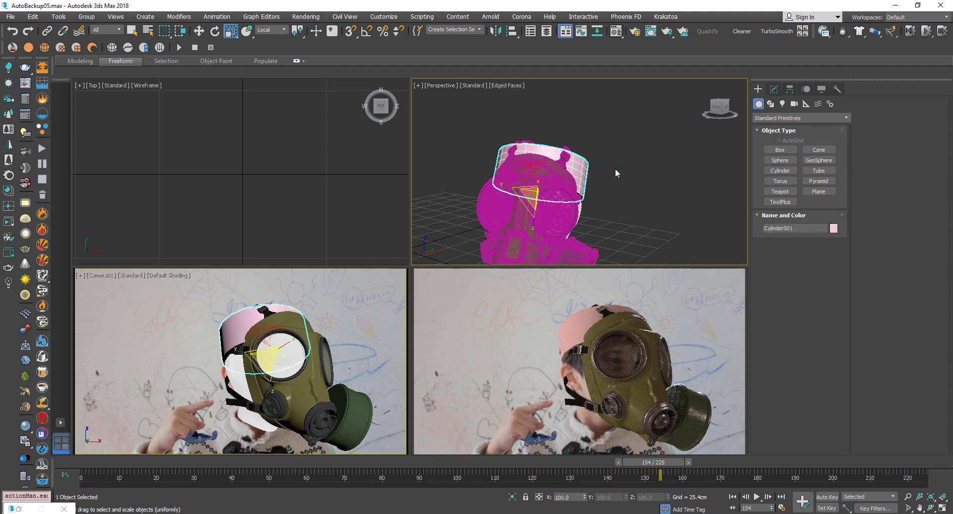
Reduce the cylinder's mesh density to 16 sides and 3 height segments
{"action": "middle_click_drag", "start_coordinate": [615, 169], "coordinate": [569, 181], "text": "alt"}
{"action": "left_click", "coordinate": [774, 89]}
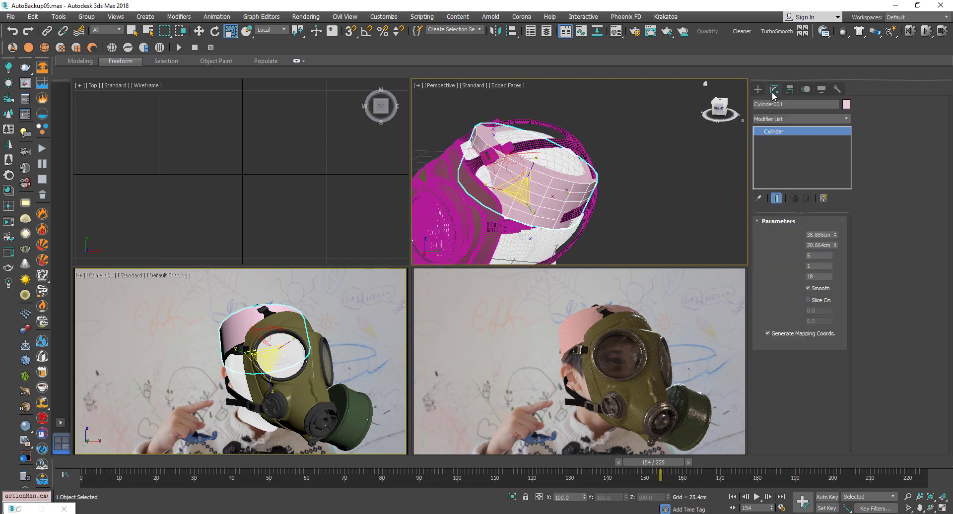
{"action": "left_click", "coordinate": [836, 278]}
{"action": "left_click", "coordinate": [836, 278]}
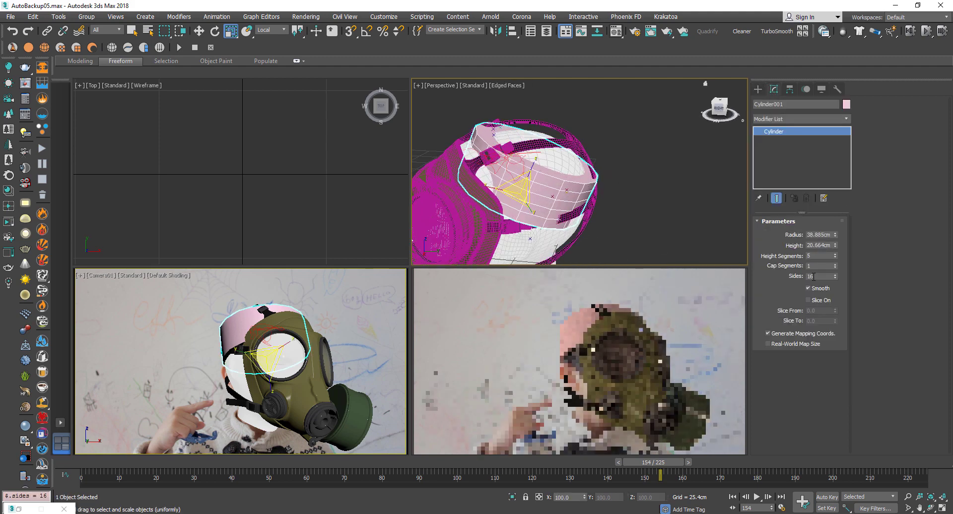
{"action": "left_click", "coordinate": [837, 258]}
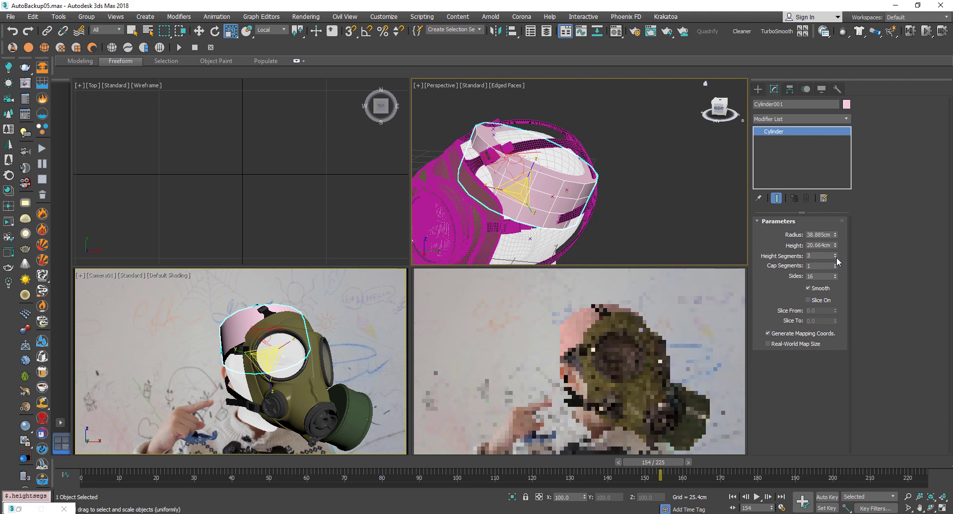
{"action": "left_click", "coordinate": [836, 258]}
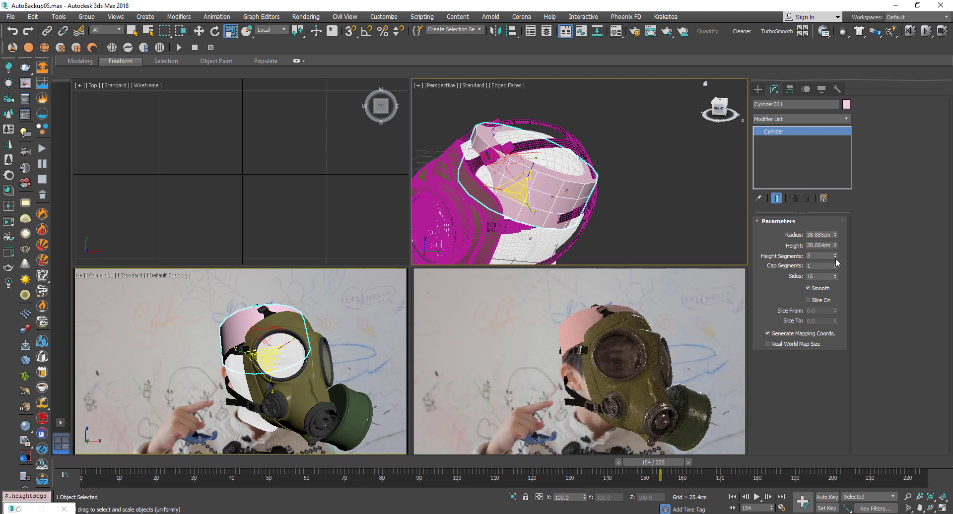
Convert the cylinder to an Editable Poly and inset its top cap polygon by about 7.5 cm
{"action": "right_click", "coordinate": [624, 151]}
{"action": "mouse_move", "coordinate": [725, 254]}
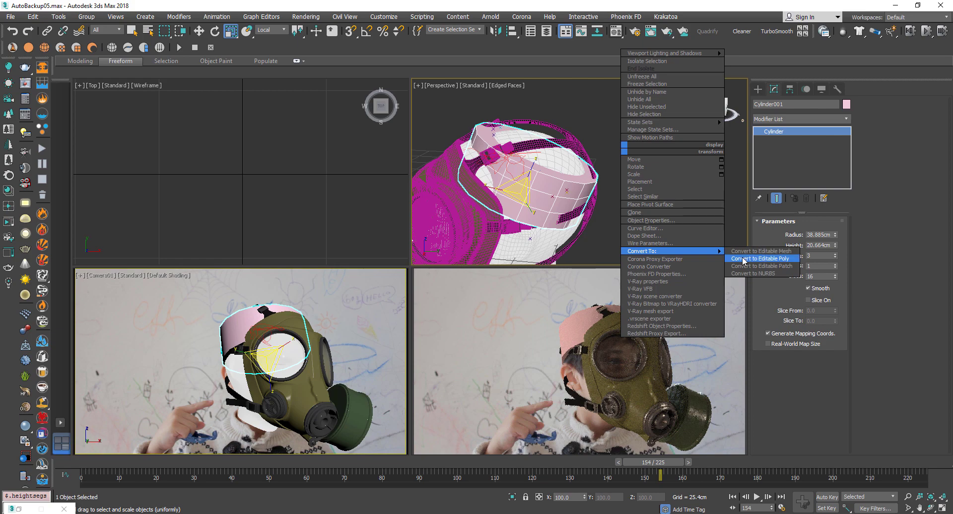
{"action": "left_click", "coordinate": [760, 258]}
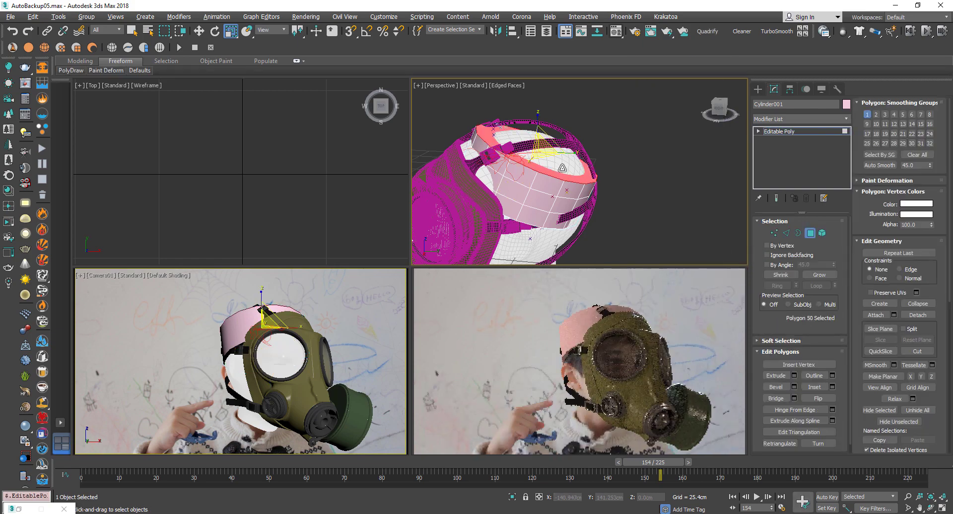
{"action": "left_click", "coordinate": [833, 387]}
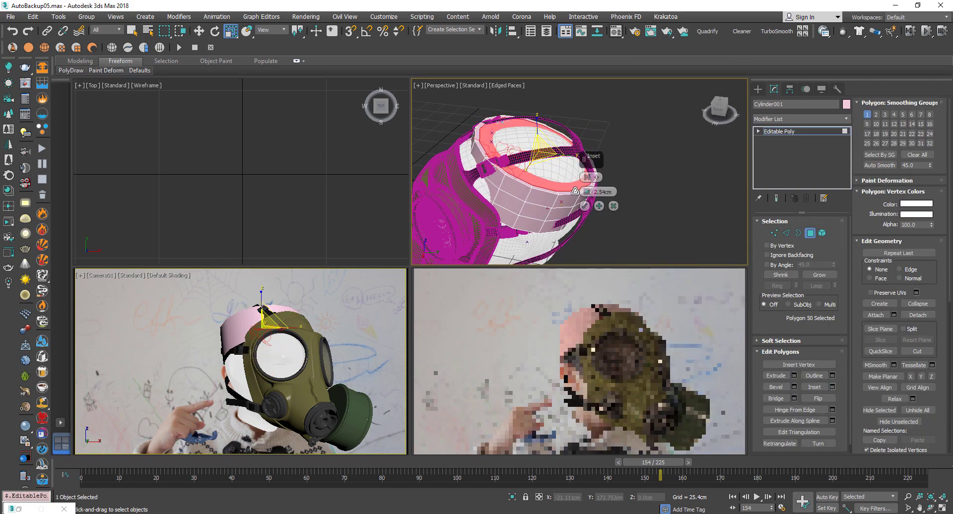
{"action": "left_click_drag", "start_coordinate": [588, 191], "coordinate": [587, 188]}
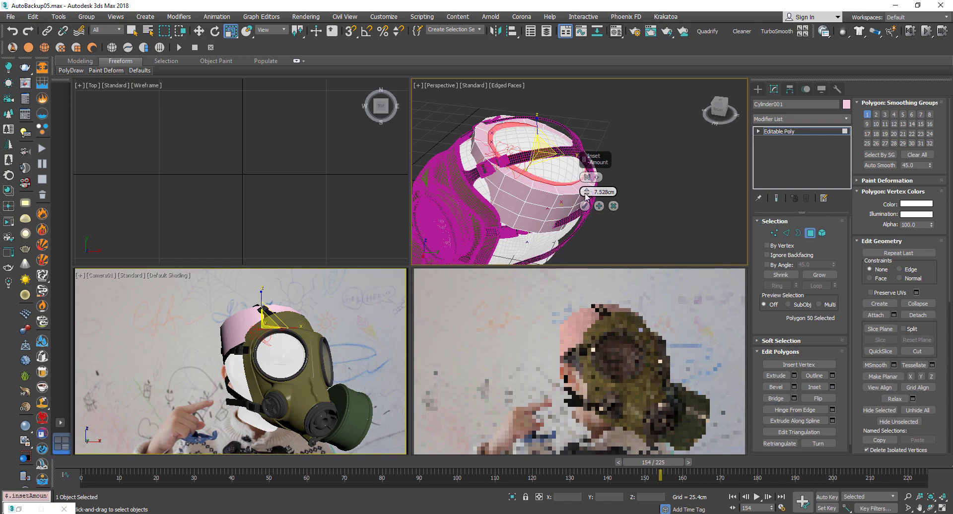
{"action": "left_click", "coordinate": [585, 206]}
Delete the cylinder's bottom cap polygon and apply a TurboSmooth modifier to the mesh
{"action": "middle_click_drag", "start_coordinate": [671, 178], "coordinate": [618, 127], "text": "alt"}
{"action": "left_click", "coordinate": [511, 129]}
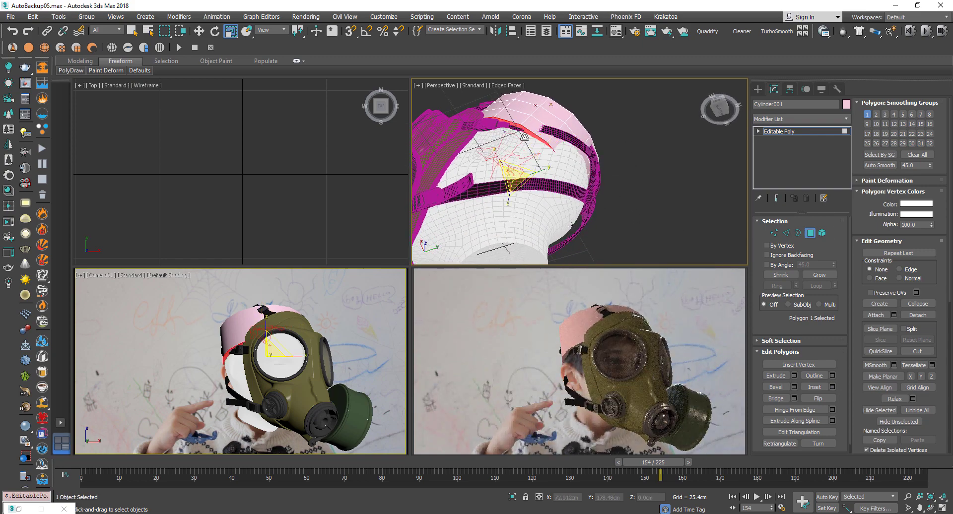
{"action": "left_click", "coordinate": [810, 233]}
{"action": "left_click", "coordinate": [777, 31]}
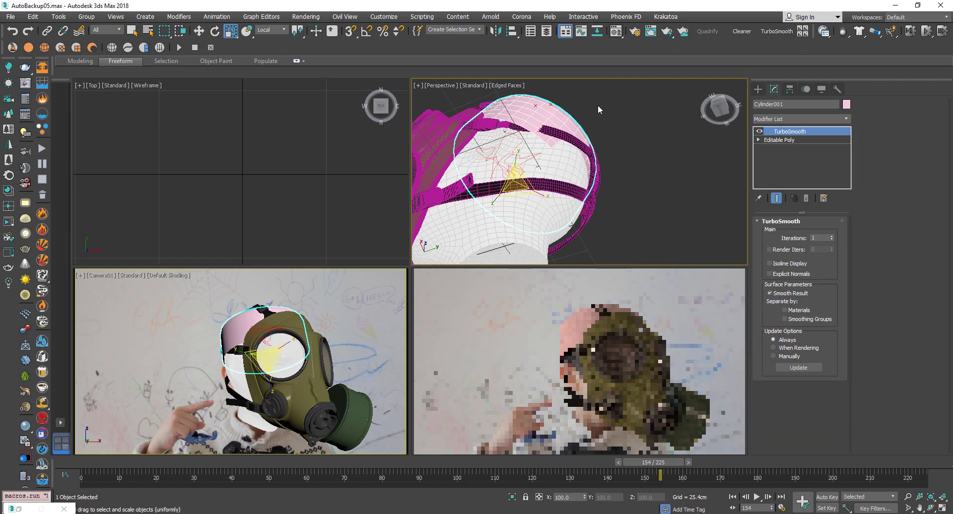
{"action": "middle_click_drag", "start_coordinate": [598, 105], "coordinate": [642, 175], "text": "alt"}
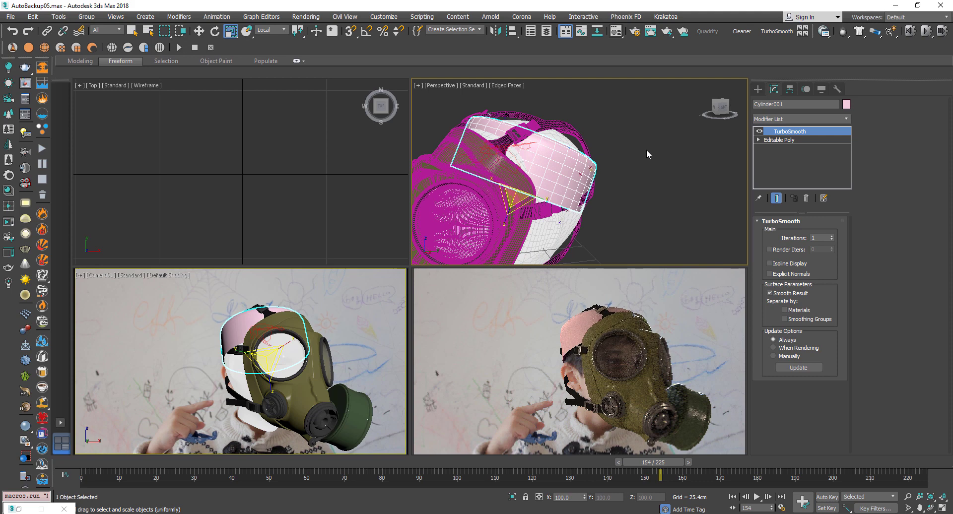
Assign the Corona shadow catcher material 18 - Default to the cylinder and close the Material Editor
{"action": "left_click", "coordinate": [616, 31]}
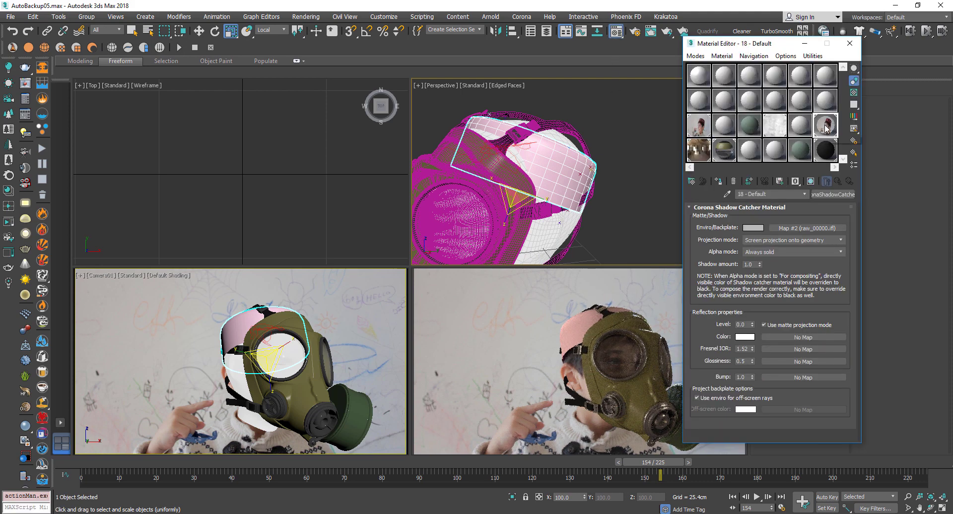
{"action": "left_click_drag", "start_coordinate": [826, 128], "coordinate": [561, 170]}
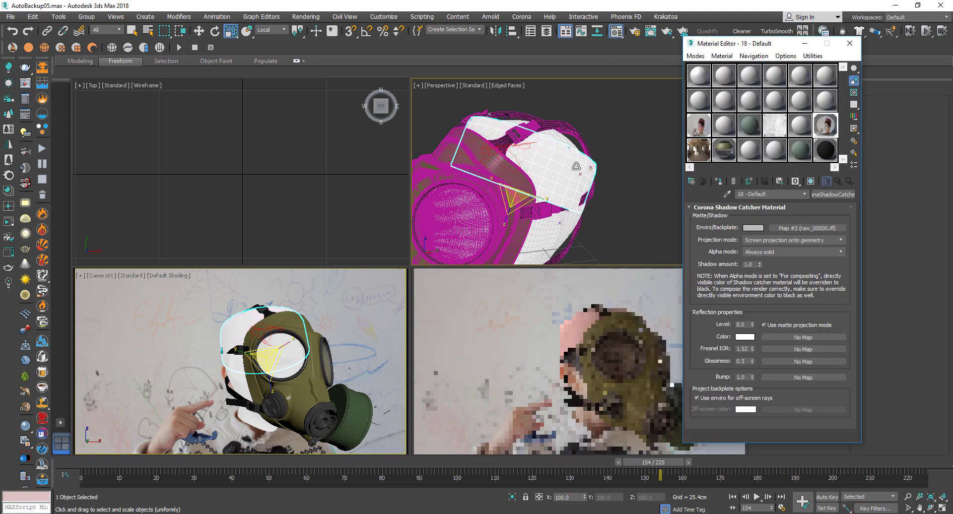
{"action": "left_click", "coordinate": [635, 184]}
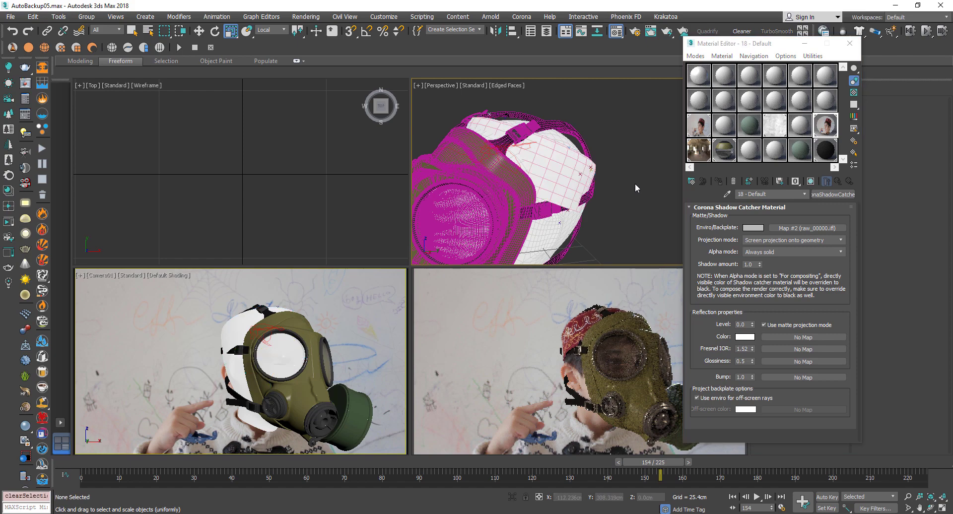
{"action": "left_click", "coordinate": [850, 43]}
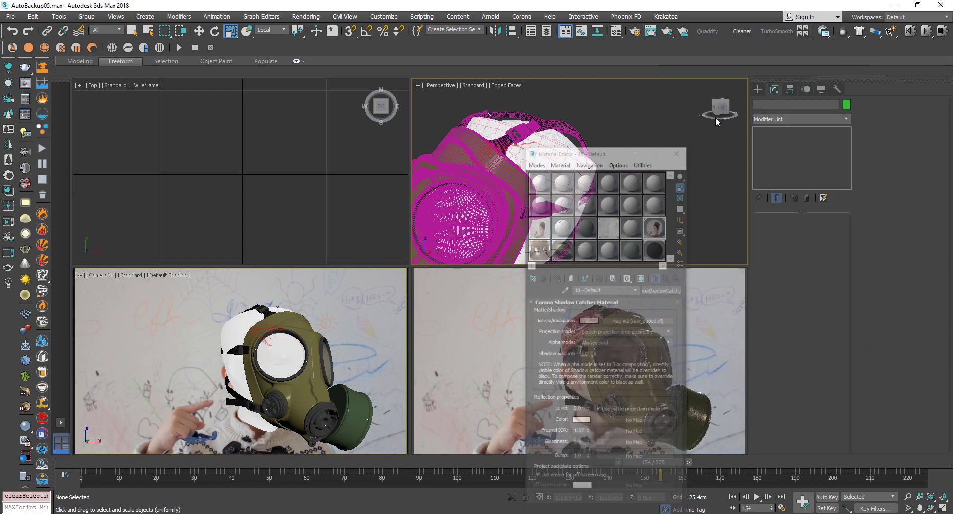
Select the gas mask and enter Vertex level in the Editable Poly beneath its UVW Map modifier
{"action": "left_click", "coordinate": [567, 140]}
{"action": "middle_click_drag", "start_coordinate": [634, 175], "coordinate": [495, 226], "text": "alt"}
{"action": "middle_click_drag", "start_coordinate": [593, 146], "coordinate": [507, 199], "text": "alt"}
{"action": "key", "text": "w"}
{"action": "scroll", "coordinate": [531, 176], "scroll_direction": "up", "scroll_amount": 2}
{"action": "left_click", "coordinate": [485, 183]}
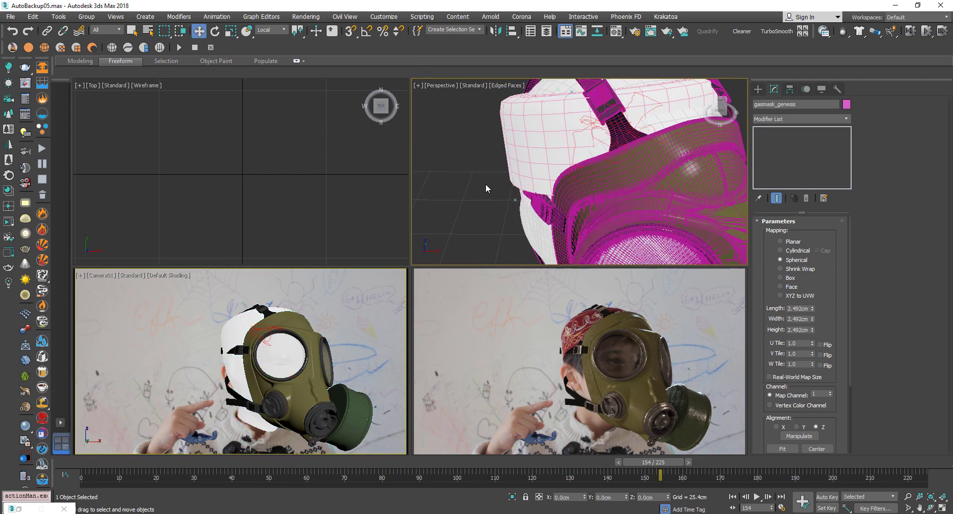
{"action": "left_click", "coordinate": [622, 127]}
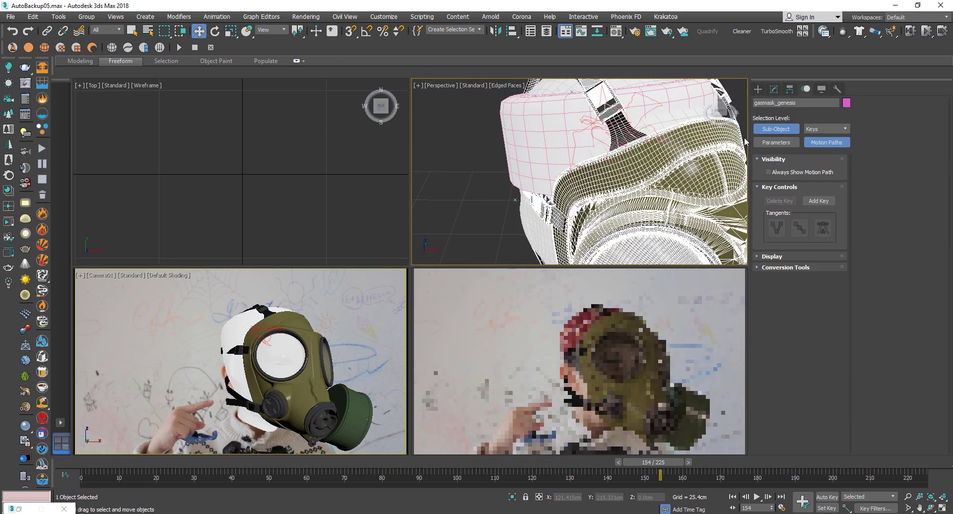
{"action": "left_click", "coordinate": [785, 132]}
{"action": "left_click", "coordinate": [789, 140]}
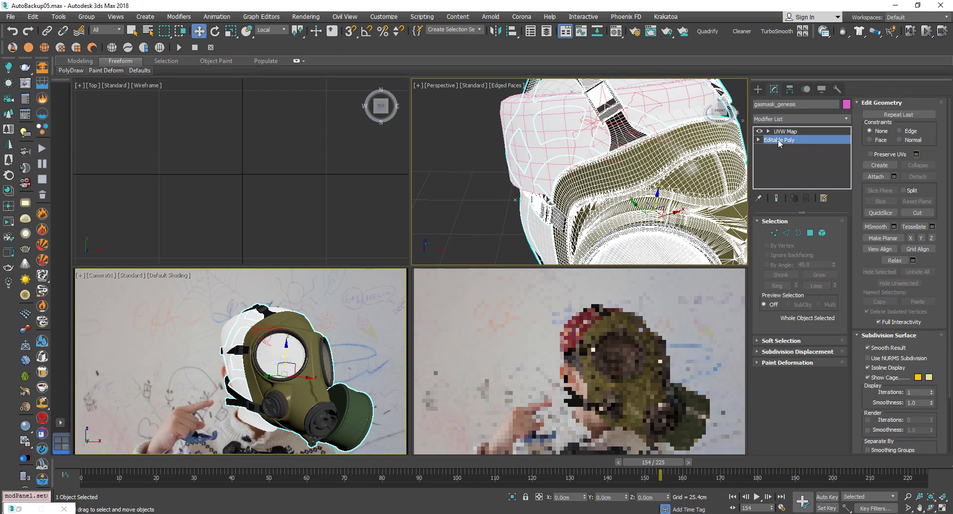
{"action": "left_click", "coordinate": [778, 233]}
Select the vertices of the mask strap sunk into the cap and enable Soft Selection with a falloff of 0.273 cm
{"action": "middle_click_drag", "start_coordinate": [526, 134], "coordinate": [566, 64], "text": "alt"}
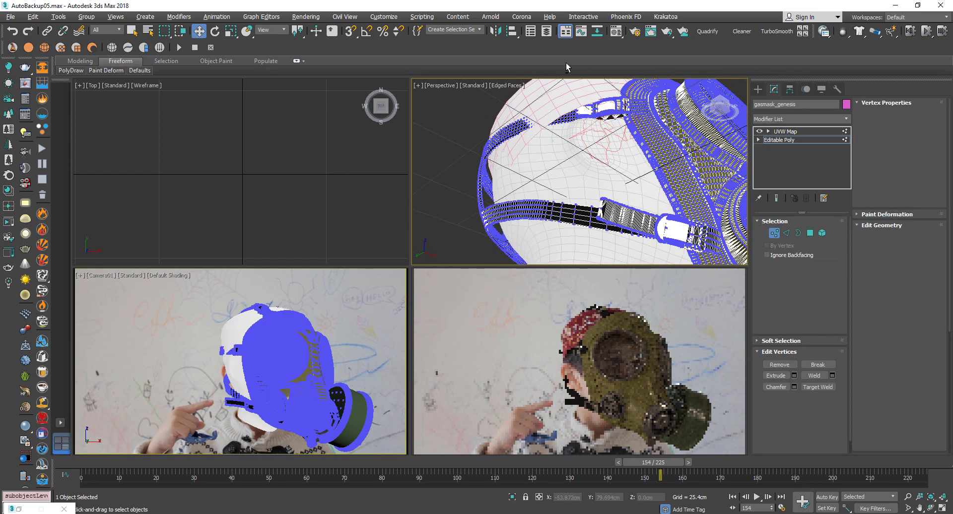
{"action": "middle_click_drag", "start_coordinate": [567, 119], "coordinate": [563, 140]}
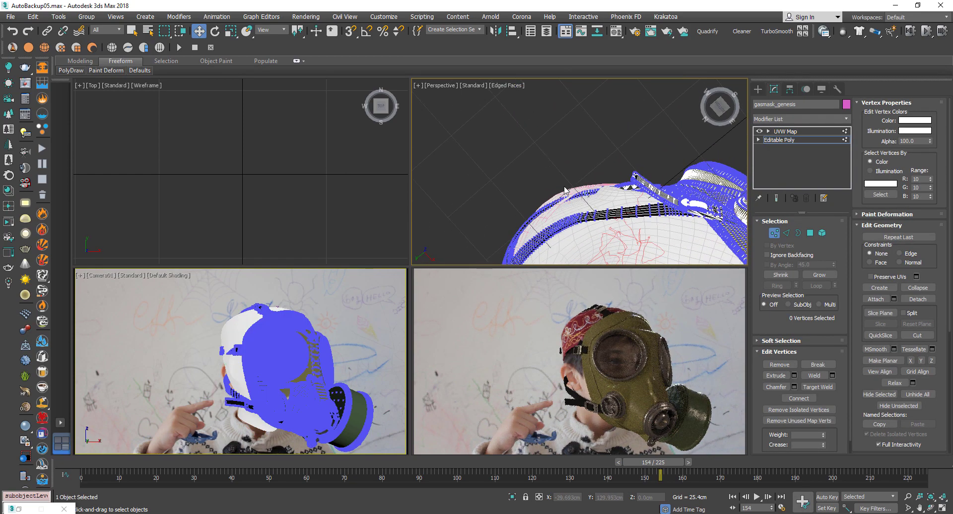
{"action": "left_click_drag", "start_coordinate": [573, 202], "coordinate": [574, 203]}
{"action": "scroll", "coordinate": [571, 200], "scroll_direction": "up", "scroll_amount": 3}
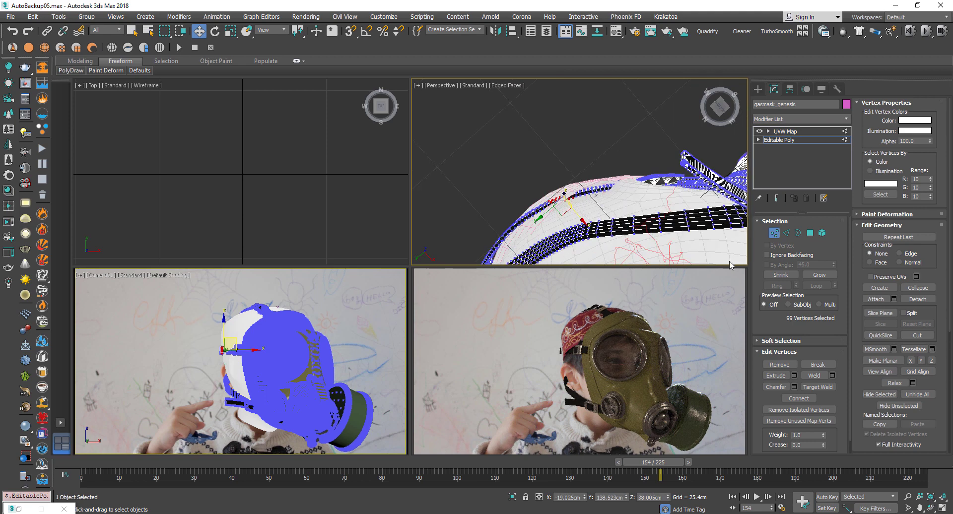
{"action": "left_click", "coordinate": [784, 341]}
{"action": "left_click", "coordinate": [867, 115]}
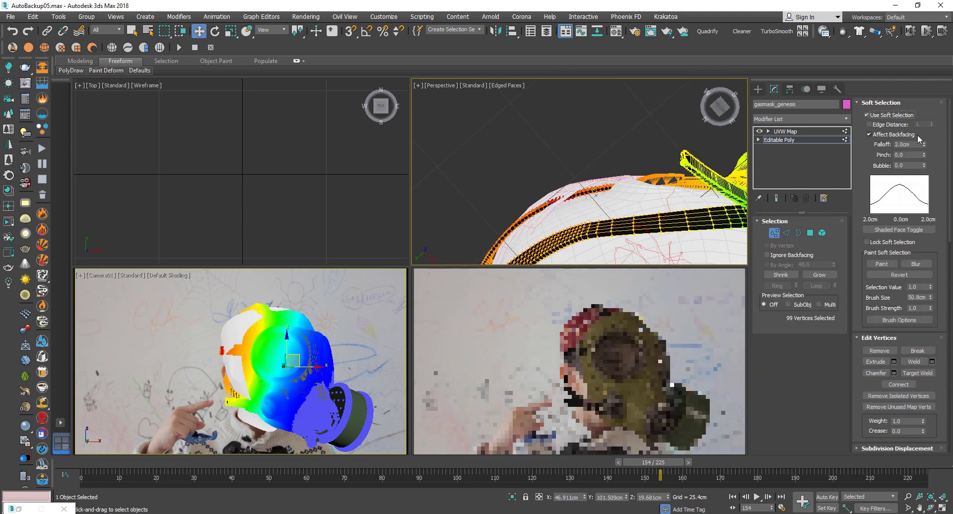
{"action": "left_click_drag", "start_coordinate": [925, 147], "coordinate": [925, 178]}
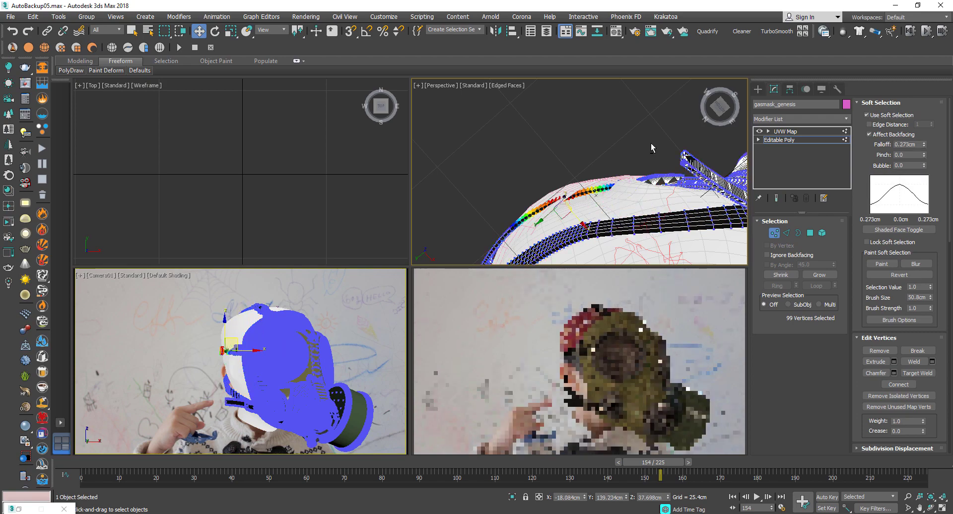
Move the soft-selected side strap vertices outward and forward so the sunken strap section lies over the cap surface
{"action": "middle_click_drag", "start_coordinate": [652, 148], "coordinate": [579, 287], "text": "alt"}
{"action": "middle_click_drag", "start_coordinate": [577, 209], "coordinate": [553, 212], "text": "alt"}
{"action": "left_click_drag", "start_coordinate": [548, 204], "coordinate": [554, 201]}
{"action": "middle_click_drag", "start_coordinate": [479, 139], "coordinate": [633, 154], "text": "alt"}
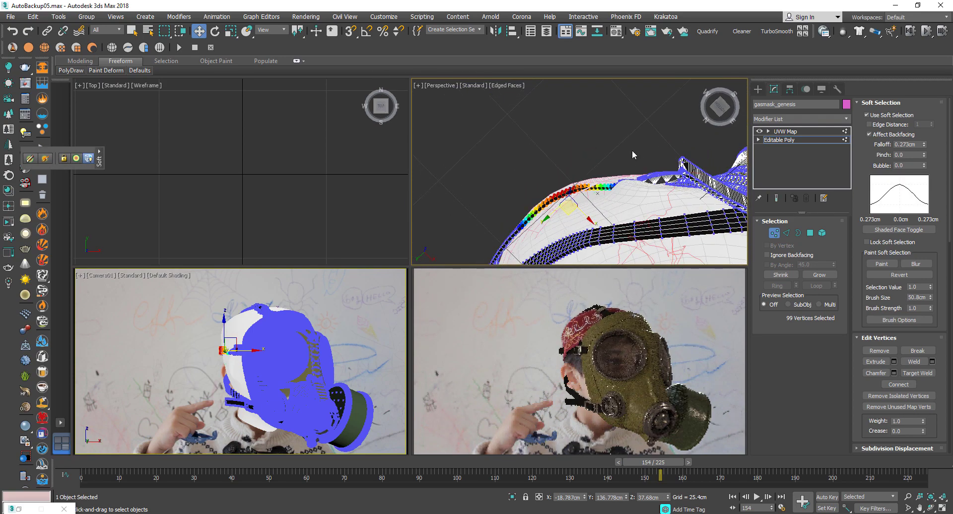
{"action": "left_click_drag", "start_coordinate": [608, 188], "coordinate": [635, 188]}
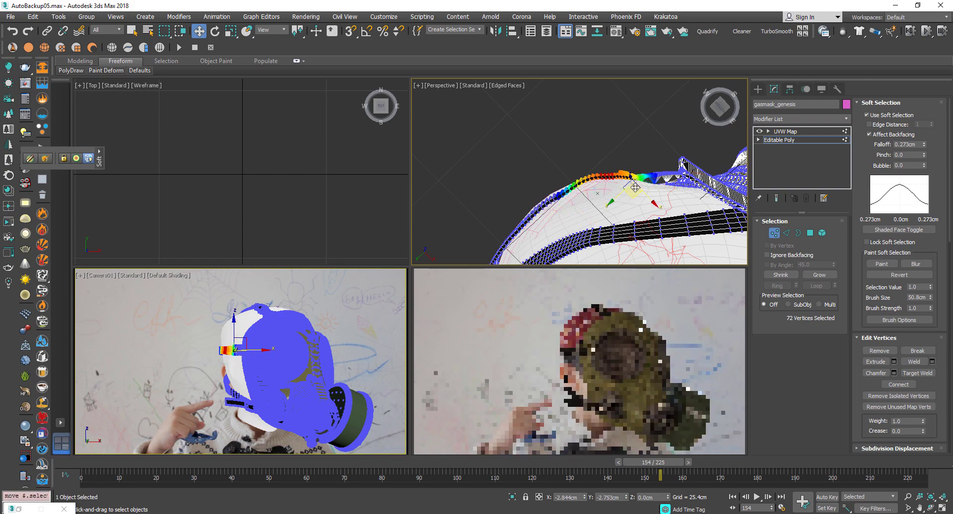
Pull the side strap vertices next to the buckle outward from the head and clear the vertex selection
{"action": "middle_click_drag", "start_coordinate": [635, 188], "coordinate": [613, 141], "text": "alt"}
{"action": "left_click", "coordinate": [548, 144]}
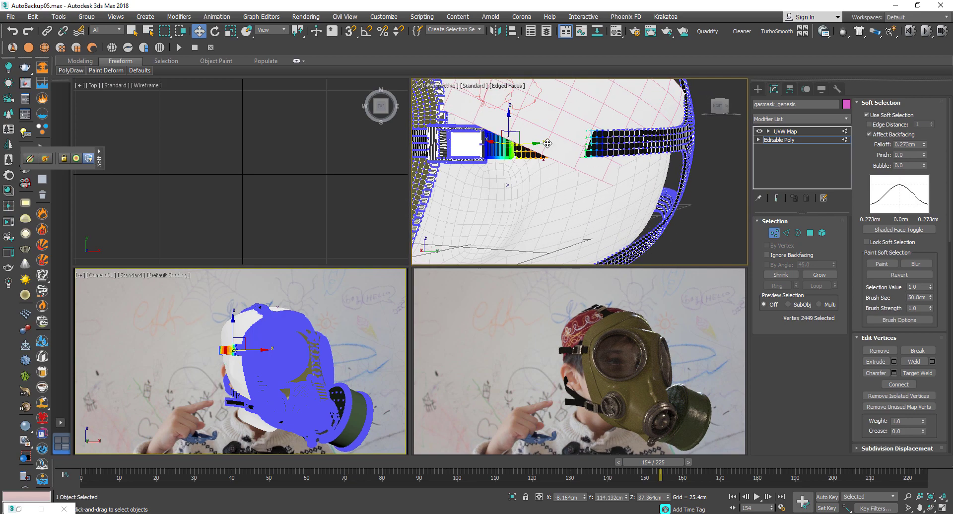
{"action": "middle_click_drag", "start_coordinate": [547, 143], "coordinate": [562, 122], "text": "alt"}
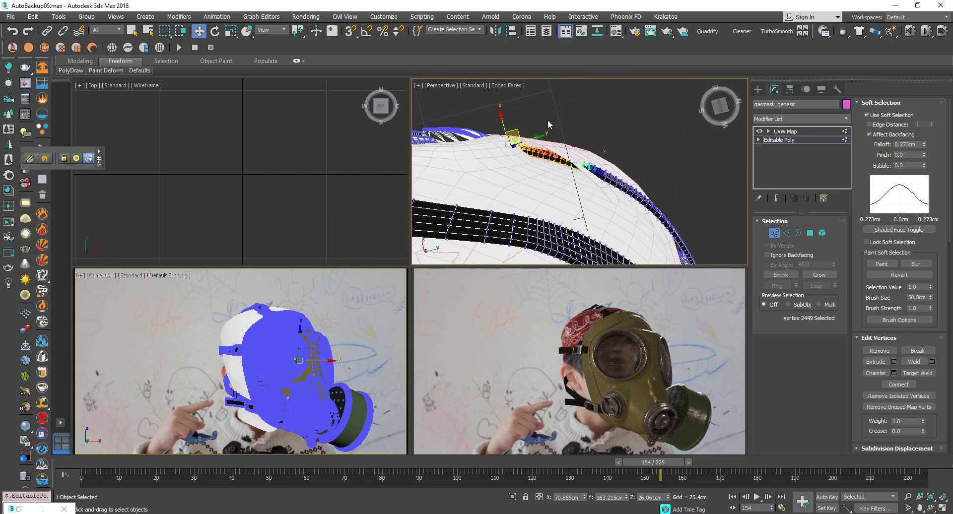
{"action": "middle_click_drag", "start_coordinate": [558, 173], "coordinate": [596, 310], "text": "alt"}
{"action": "left_click_drag", "start_coordinate": [531, 153], "coordinate": [511, 177]}
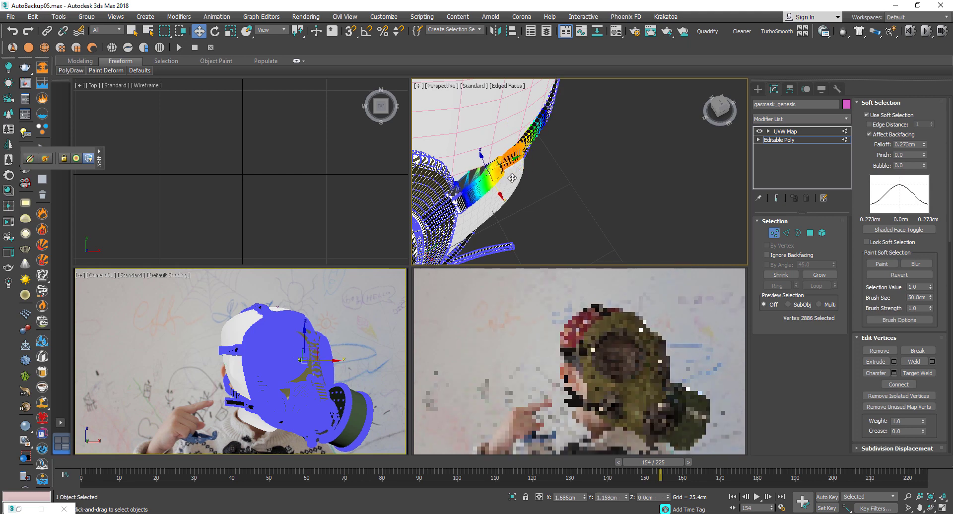
{"action": "left_click", "coordinate": [583, 195]}
{"action": "middle_click_drag", "start_coordinate": [583, 196], "coordinate": [549, 143], "text": "alt"}
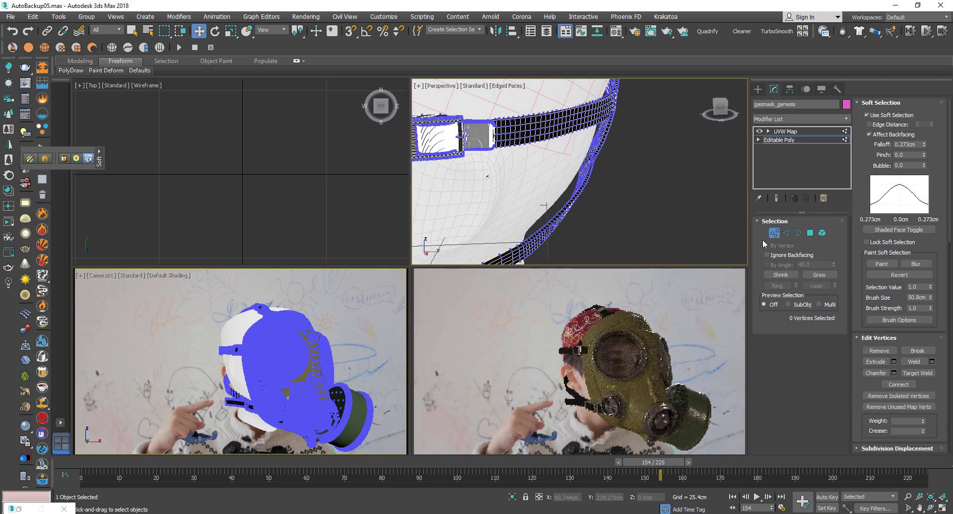
Lift the buckles of both top straps off the head by moving a soft-selected vertex on each
{"action": "middle_click_drag", "start_coordinate": [561, 165], "coordinate": [541, 131], "text": "alt"}
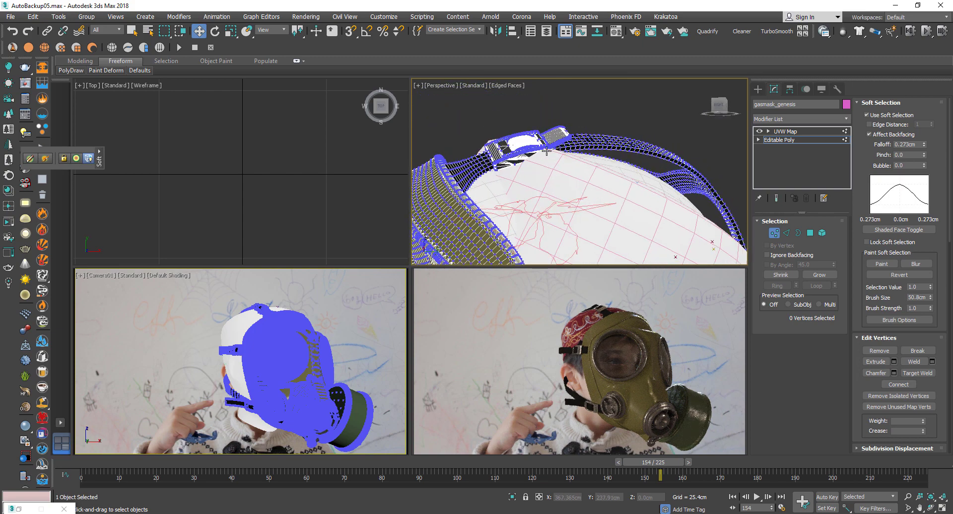
{"action": "left_click", "coordinate": [544, 143]}
{"action": "left_click_drag", "start_coordinate": [534, 123], "coordinate": [531, 114]}
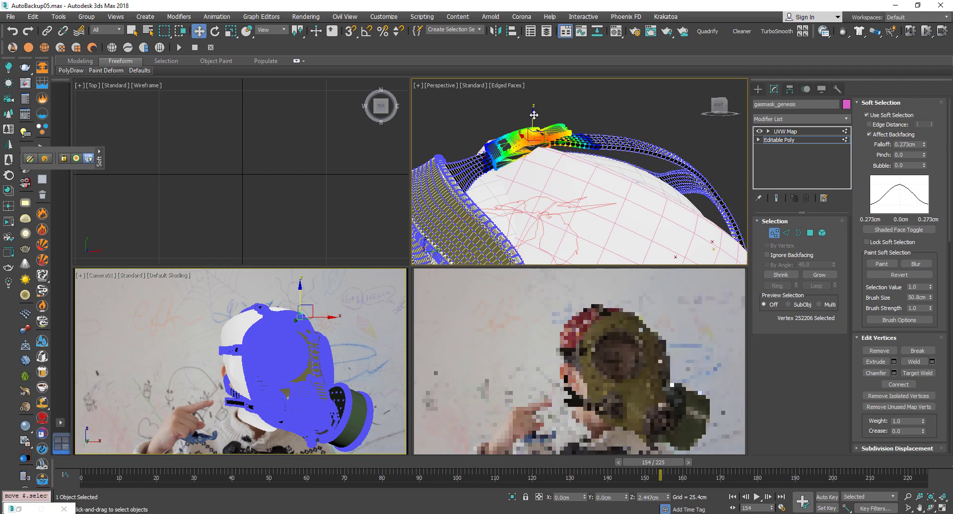
{"action": "middle_click_drag", "start_coordinate": [567, 146], "coordinate": [599, 175], "text": "alt"}
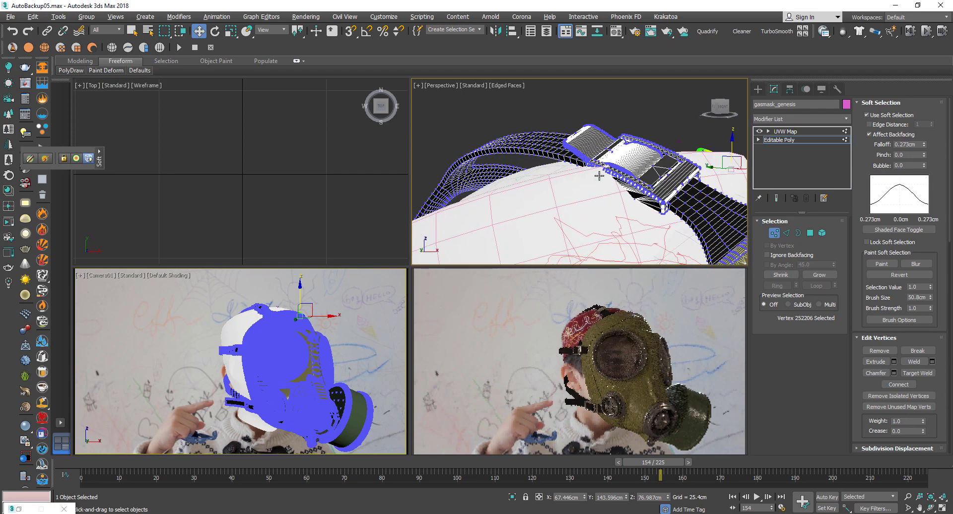
{"action": "left_click", "coordinate": [611, 162]}
{"action": "left_click_drag", "start_coordinate": [623, 141], "coordinate": [599, 116]}
{"action": "left_click", "coordinate": [599, 139]}
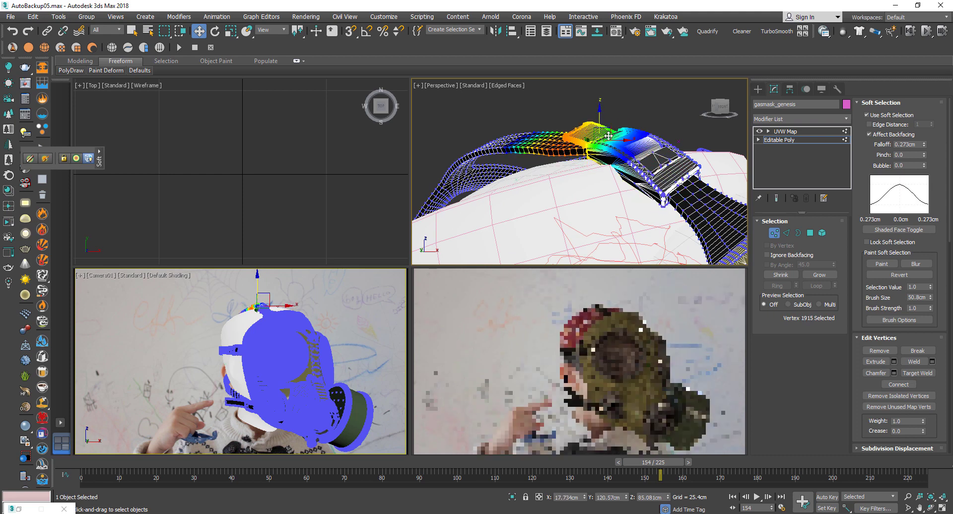
Leave Vertex level, deselect the gas mask and turn off the edged-faces display in the perspective view
{"action": "scroll", "coordinate": [627, 151], "scroll_direction": "down", "scroll_amount": 10}
{"action": "middle_click_drag", "start_coordinate": [627, 152], "coordinate": [566, 173], "text": "alt"}
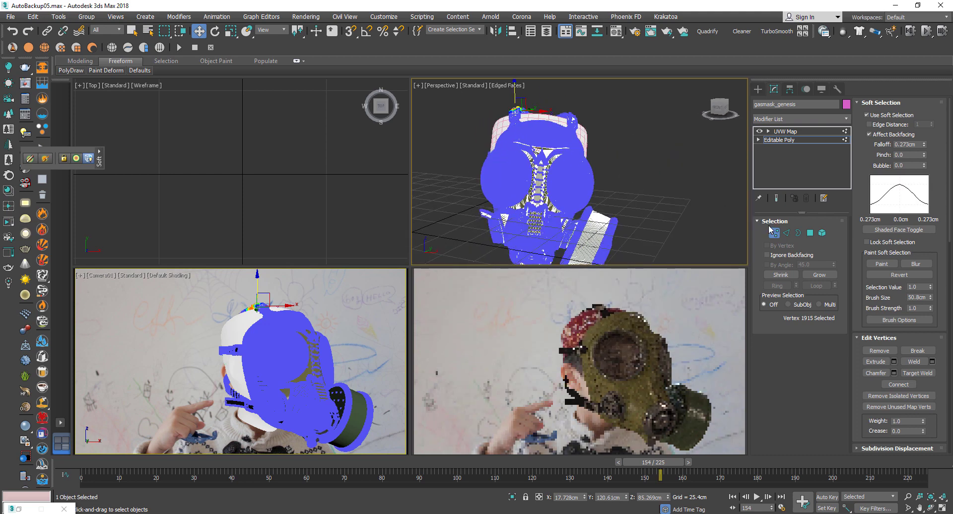
{"action": "key", "text": "1"}
{"action": "left_click", "coordinate": [708, 202]}
{"action": "key", "text": "F4"}
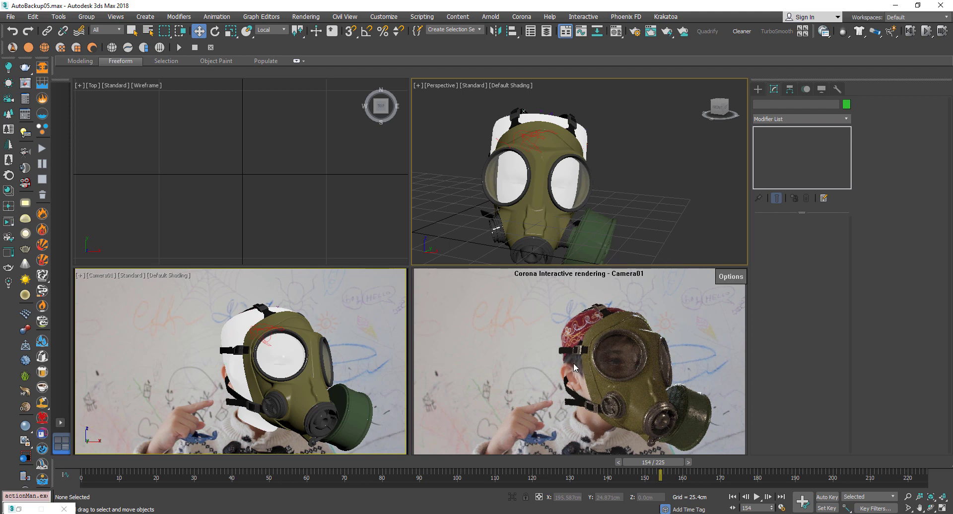
{"action": "middle_click_drag", "start_coordinate": [585, 159], "coordinate": [698, 258], "text": "alt"}
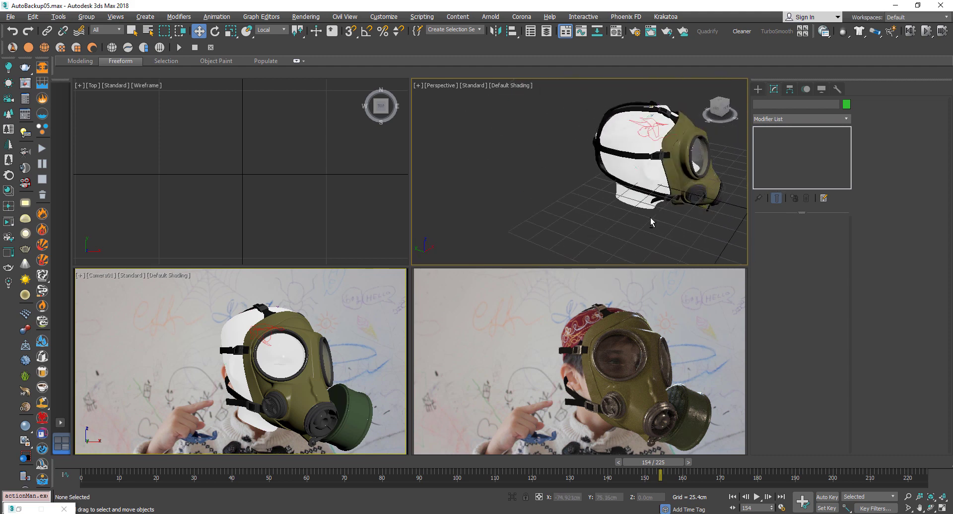
Scale the head mesh to about 102% on its local Z axis and move it down about 3.27 cm
{"action": "middle_click_drag", "start_coordinate": [651, 219], "coordinate": [627, 178], "text": "alt"}
{"action": "left_click", "coordinate": [627, 178]}
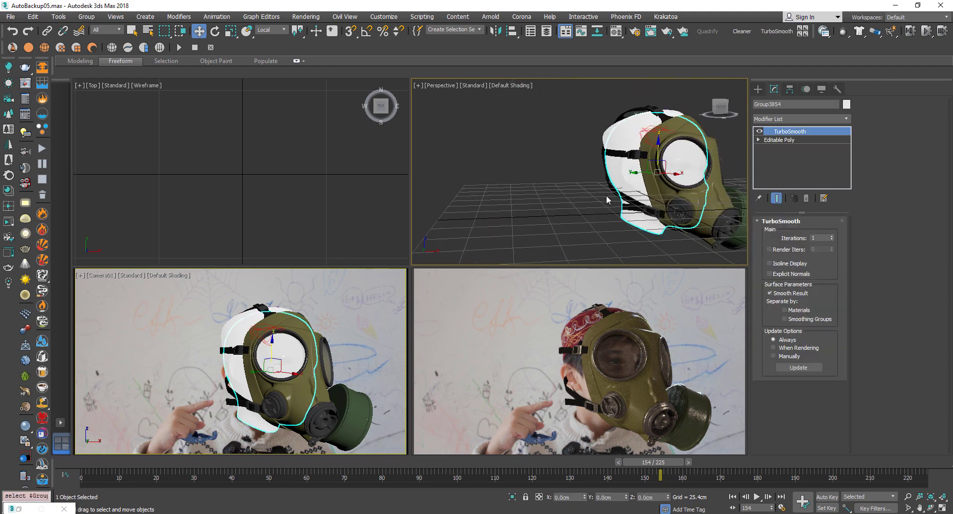
{"action": "left_click", "coordinate": [275, 349]}
{"action": "key", "text": "r"}
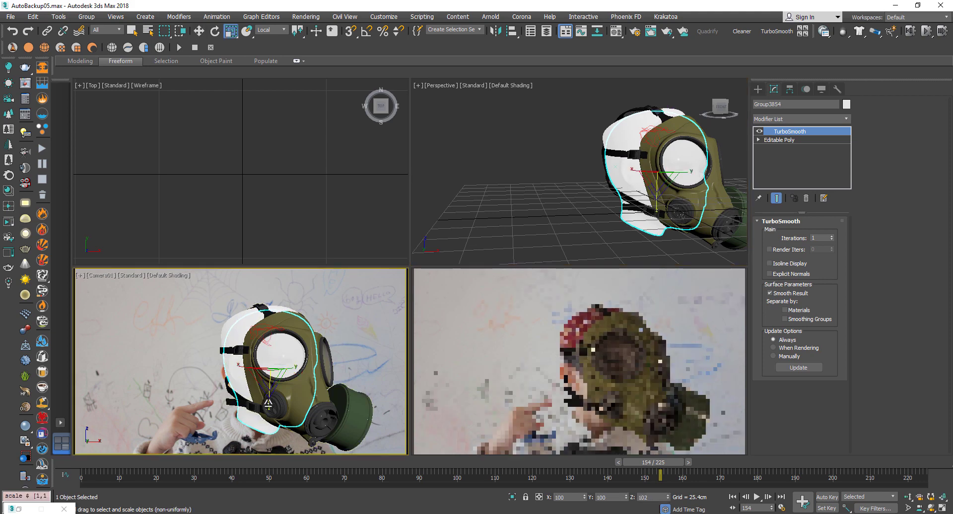
{"action": "key", "text": "w"}
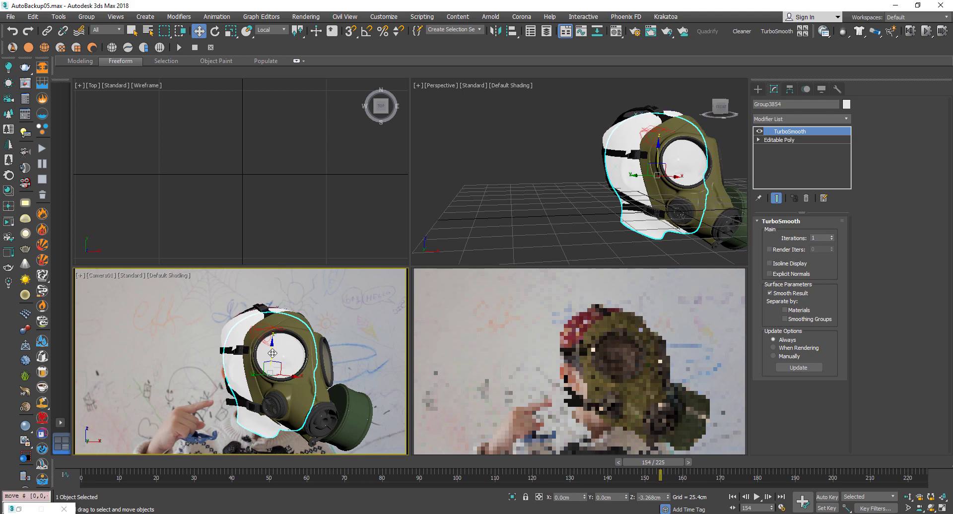
{"action": "left_click", "coordinate": [555, 212]}
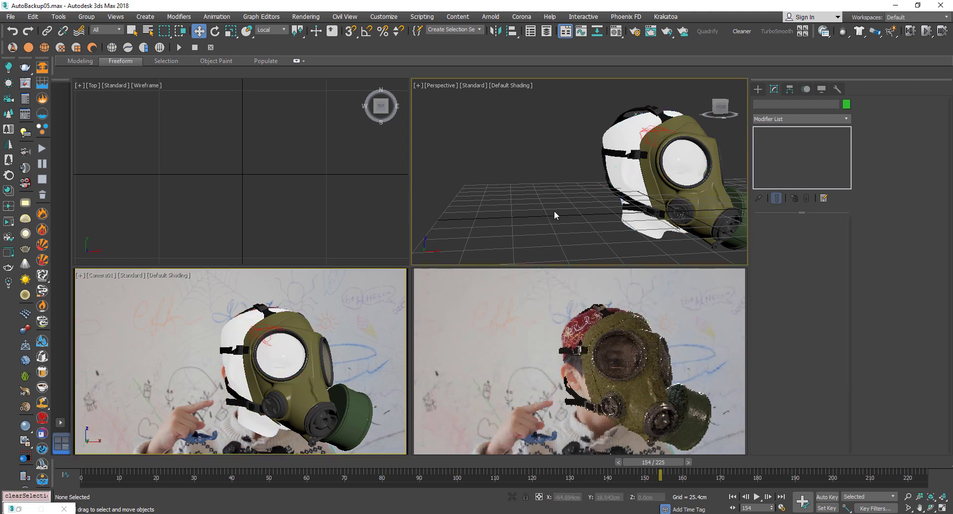
Check the fit of the mask and cap in the interactive render at frames 179, 207 and 68
{"action": "left_click", "coordinate": [614, 179]}
{"action": "middle_click_drag", "start_coordinate": [614, 179], "coordinate": [566, 161], "text": "alt"}
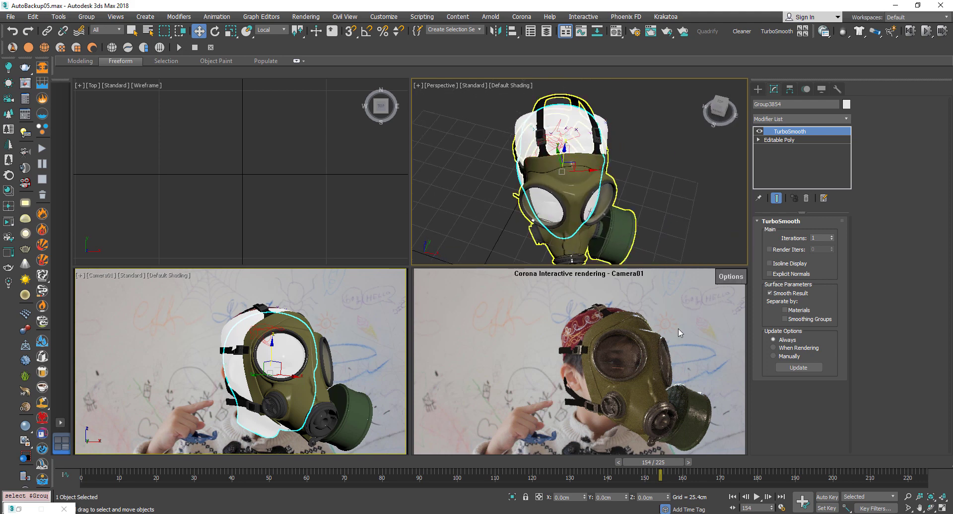
{"action": "left_click_drag", "start_coordinate": [654, 462], "coordinate": [754, 465]}
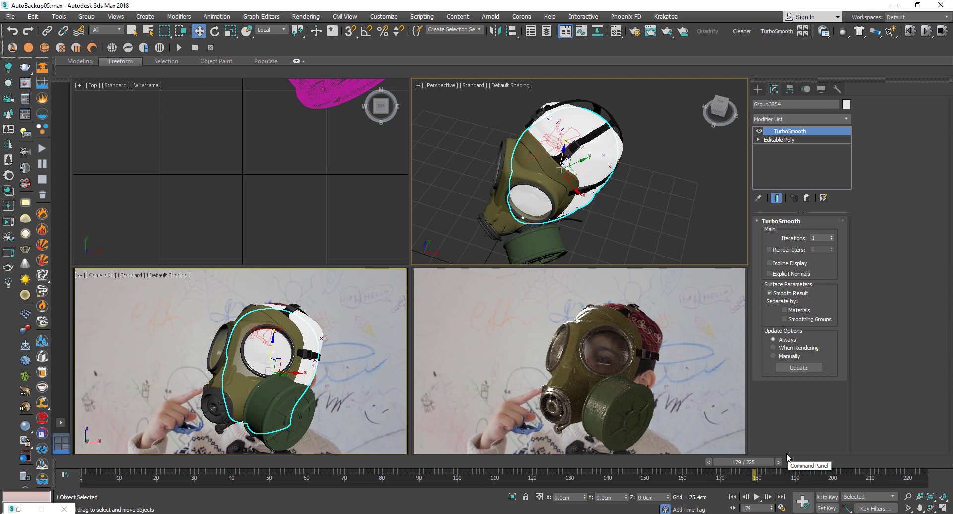
{"action": "left_click", "coordinate": [851, 462]}
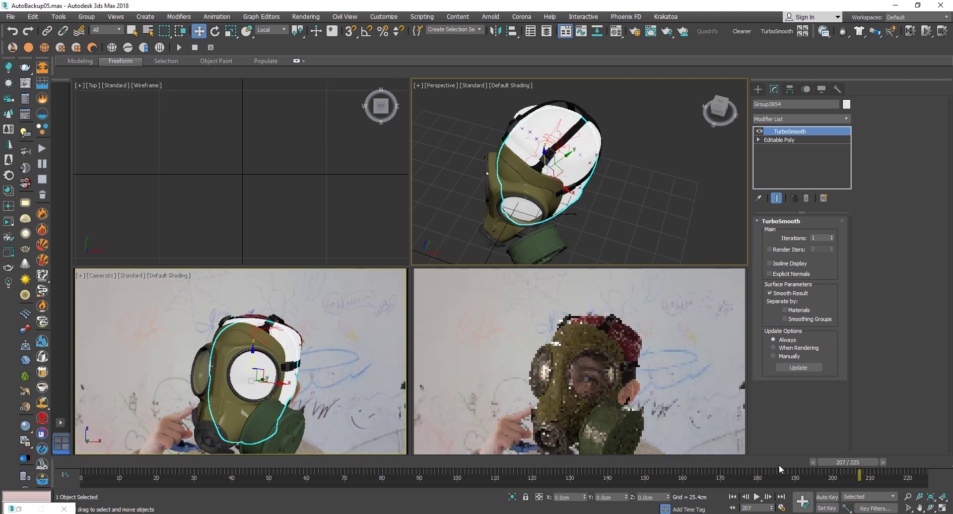
{"action": "left_click", "coordinate": [343, 467]}
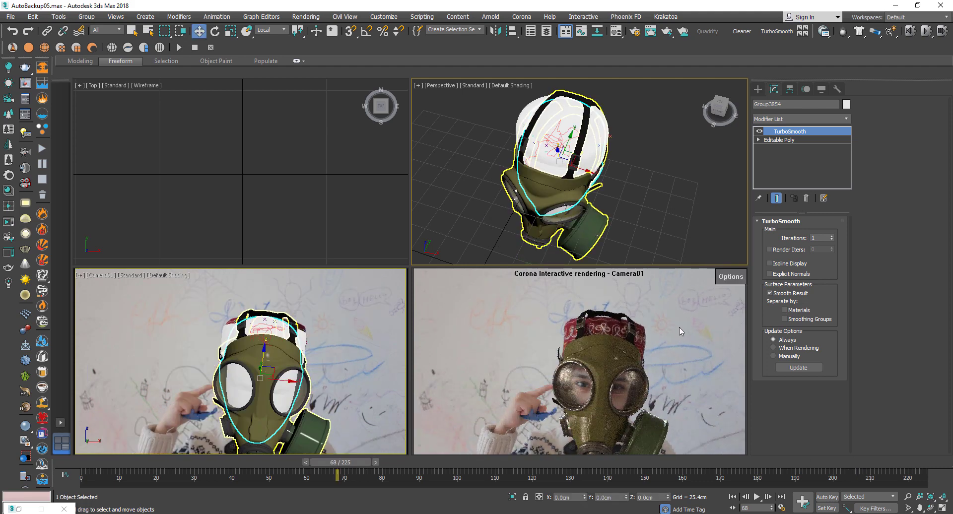
{"action": "left_click", "coordinate": [642, 183]}
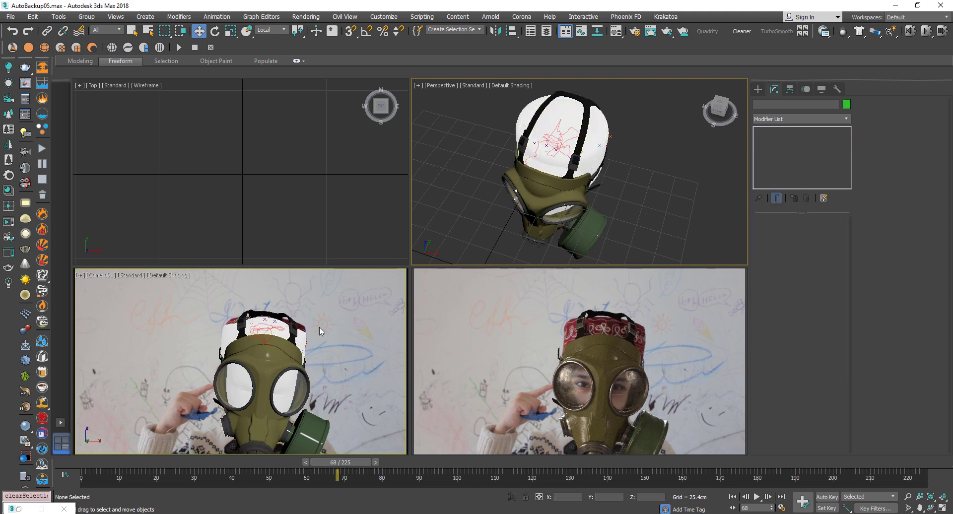
Render frame 68 from Camera01 with the Corona production renderer
{"action": "right_click", "coordinate": [299, 338]}
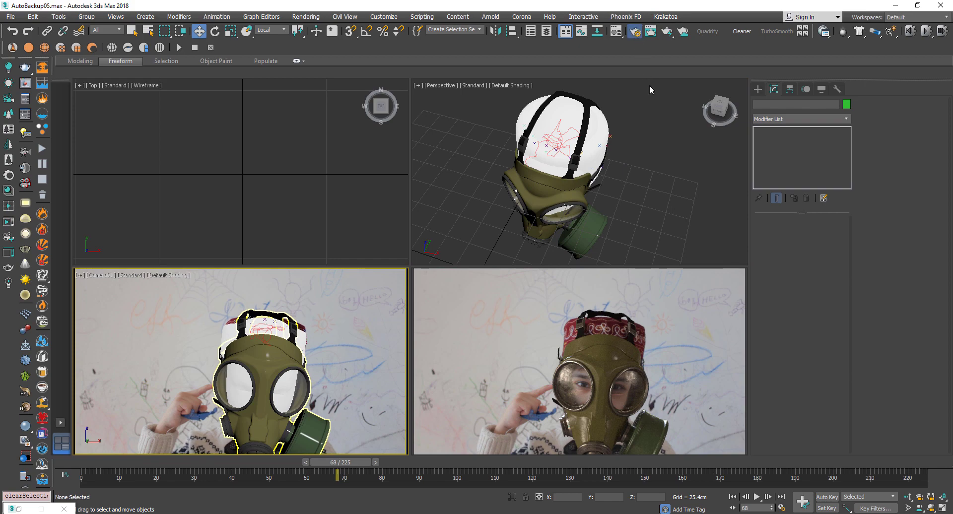
{"action": "key", "text": "F10"}
{"action": "left_click_drag", "start_coordinate": [330, 415], "coordinate": [639, 86]}
{"action": "left_click", "coordinate": [734, 115]}
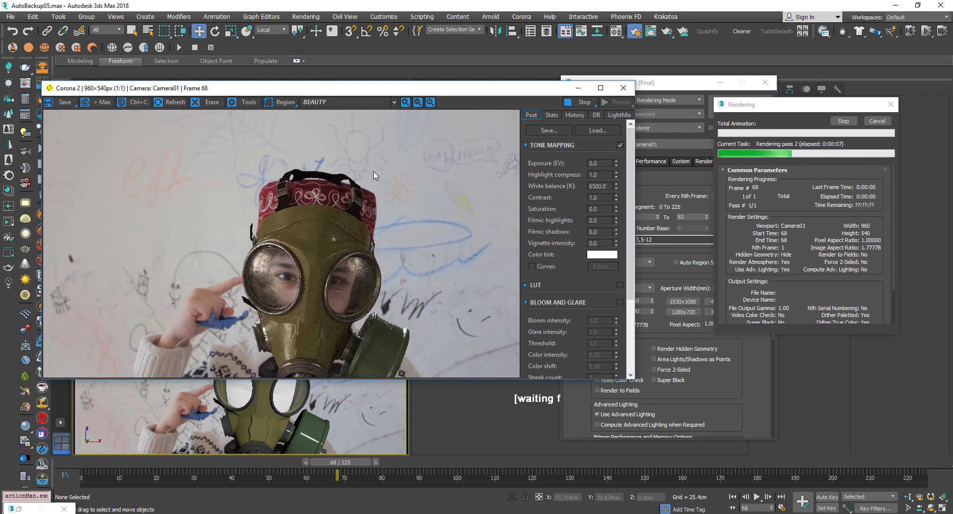
Inspect the render's Alpha channel, switch the display back to BEAUTY and stop rendering
{"action": "left_click", "coordinate": [356, 100]}
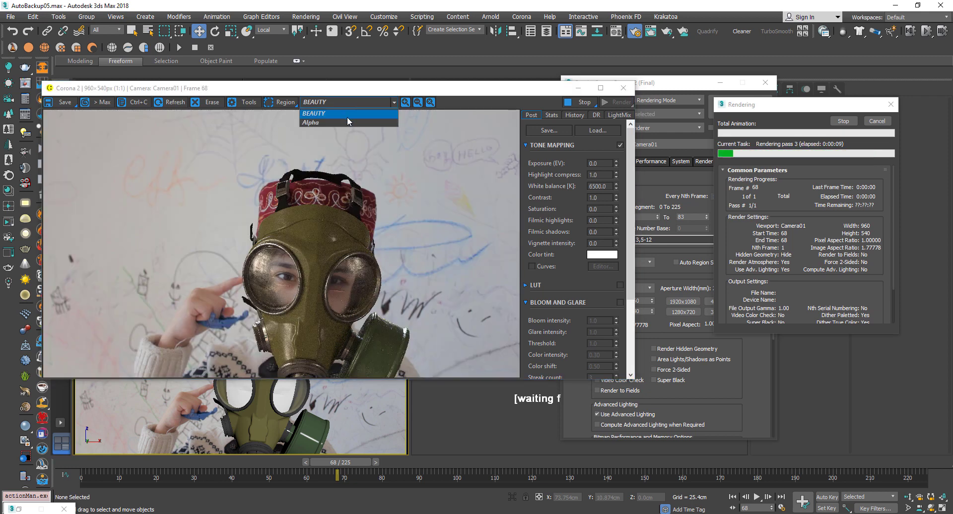
{"action": "left_click", "coordinate": [347, 118]}
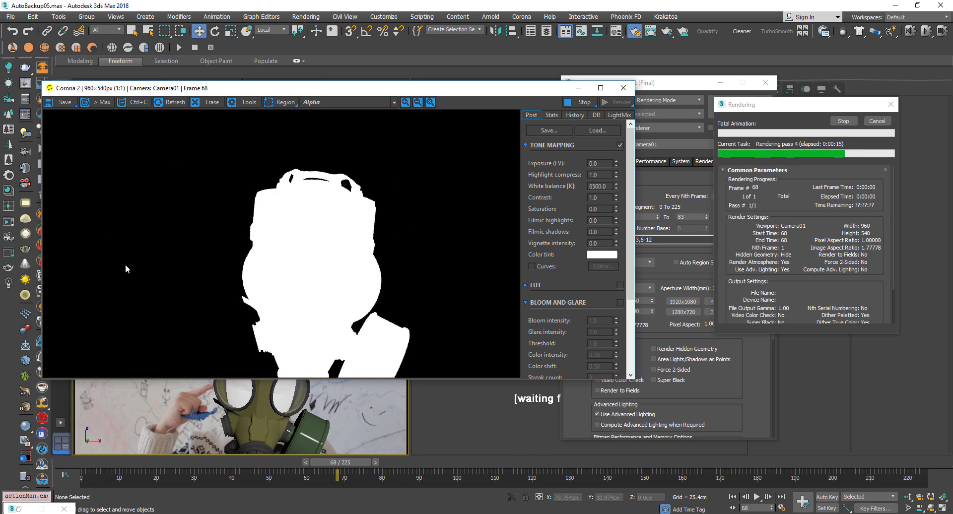
{"action": "left_click", "coordinate": [345, 102]}
{"action": "left_click", "coordinate": [348, 114]}
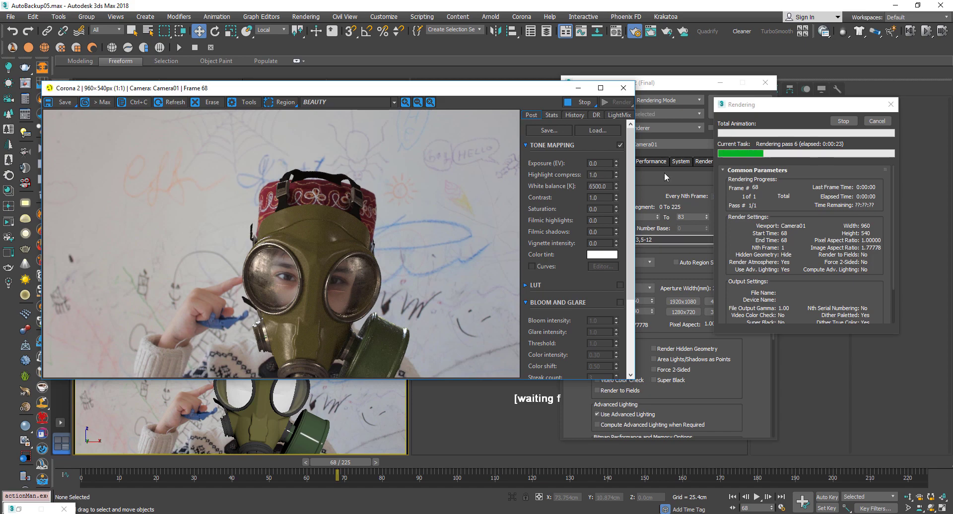
{"action": "left_click", "coordinate": [844, 121]}
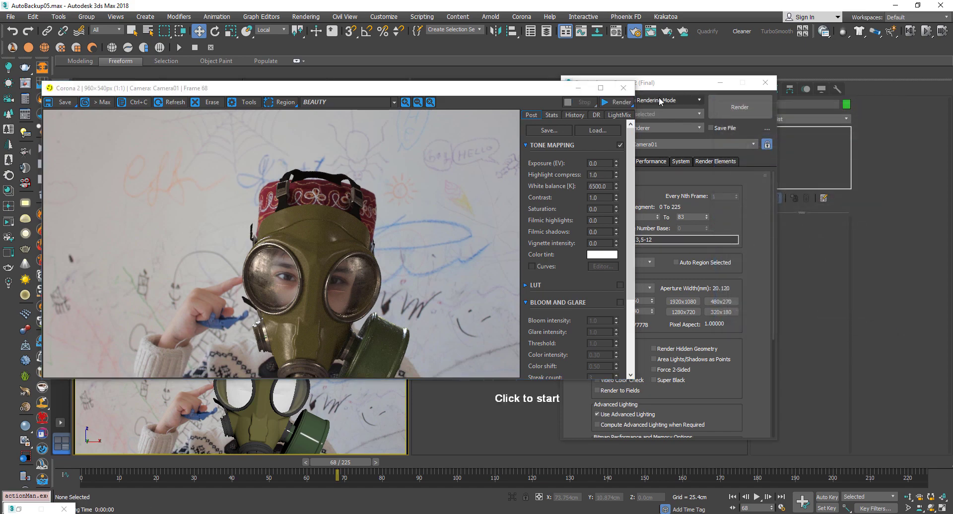
Set the alpha mode of the Corona shadow catcher material 18 - Default to Always transparent
{"action": "left_click_drag", "start_coordinate": [670, 87], "coordinate": [740, 94]}
{"action": "left_click_drag", "start_coordinate": [551, 92], "coordinate": [511, 89]}
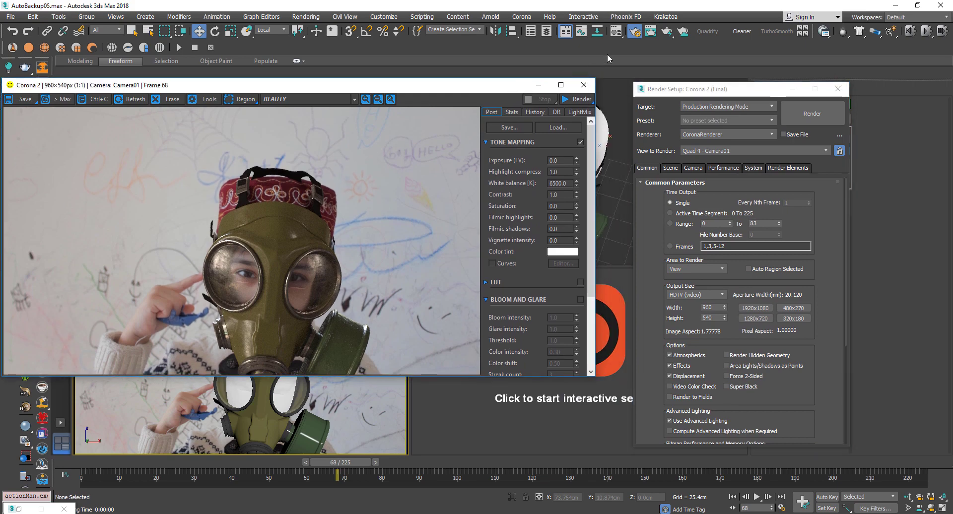
{"action": "left_click", "coordinate": [616, 33]}
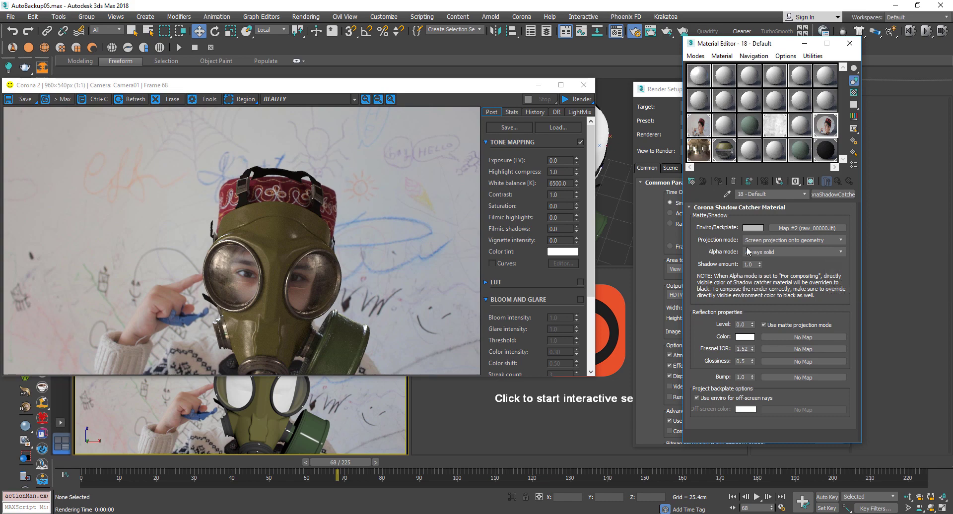
{"action": "mouse_move", "coordinate": [756, 255]}
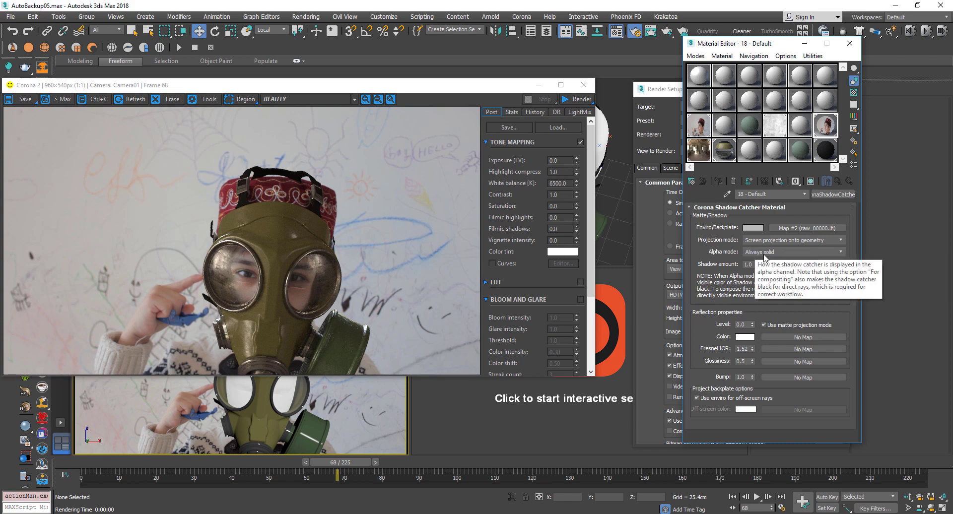
{"action": "left_click", "coordinate": [796, 253]}
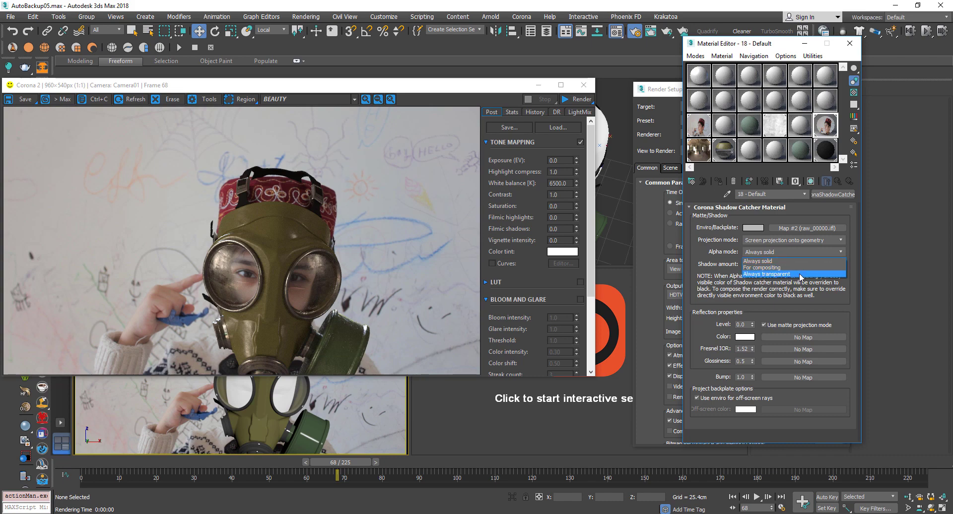
{"action": "left_click", "coordinate": [789, 275]}
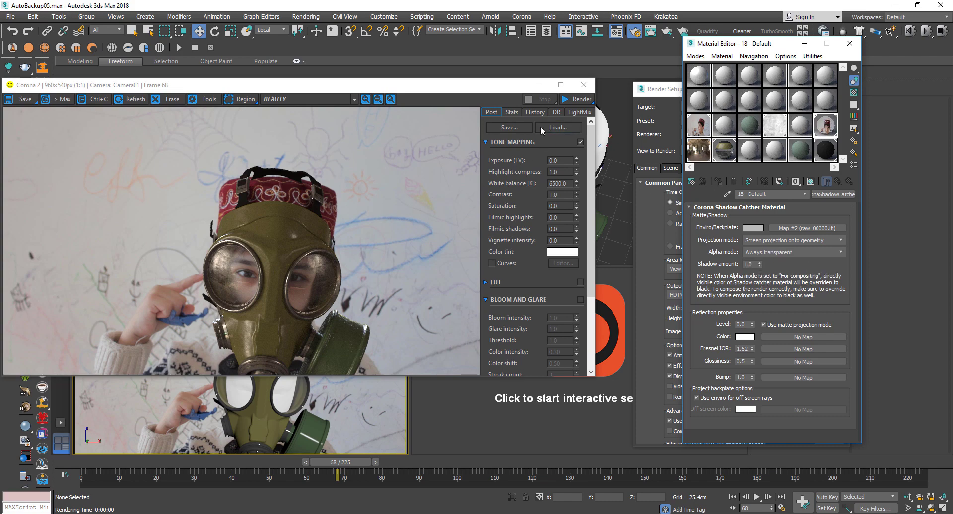
Render frame 68 again and display the Alpha channel in the frame buffer
{"action": "left_click", "coordinate": [580, 100]}
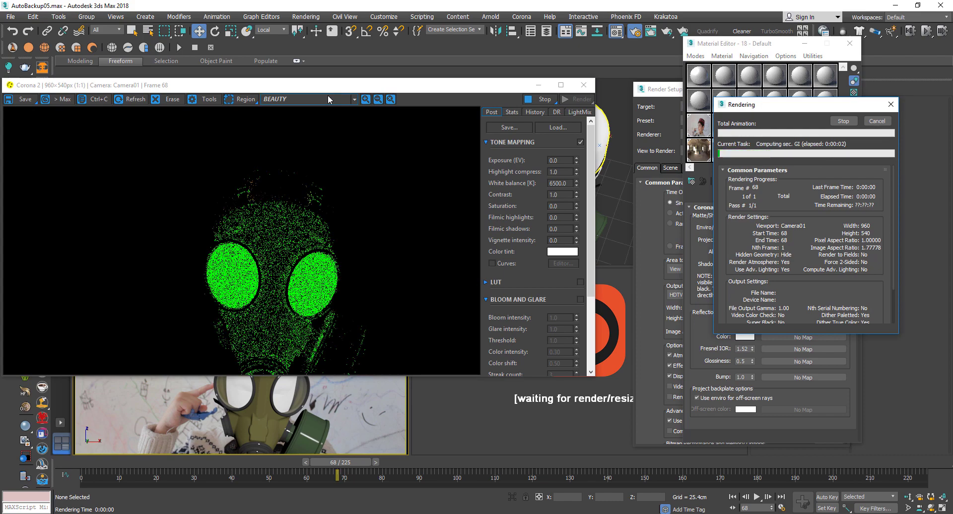
{"action": "left_click", "coordinate": [308, 99]}
{"action": "left_click", "coordinate": [313, 120]}
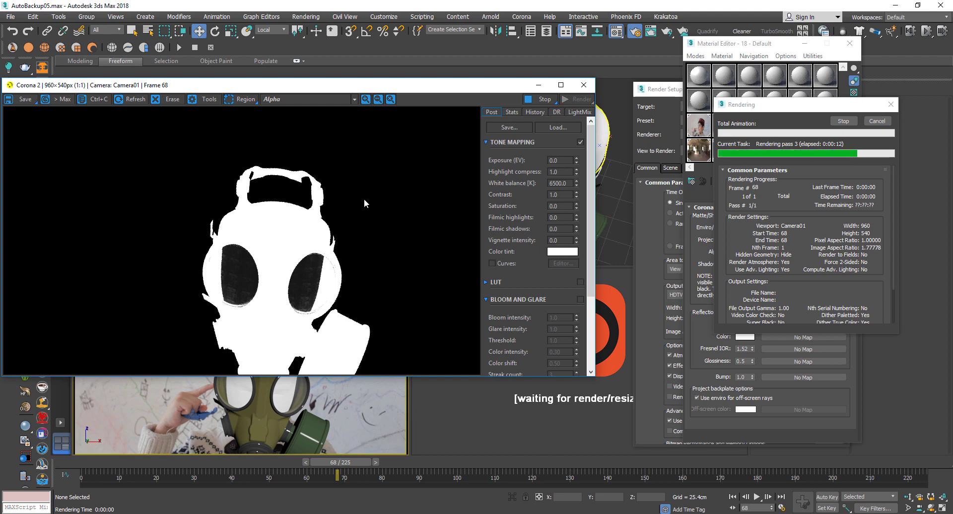
Cancel the render and set the shadow catcher material's alpha mode to For compositing
{"action": "left_click", "coordinate": [876, 122]}
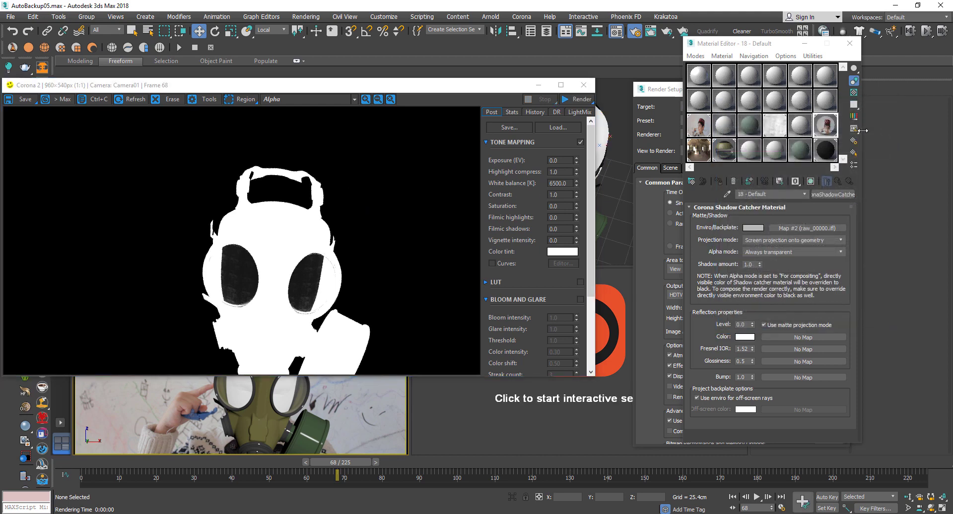
{"action": "left_click", "coordinate": [785, 252]}
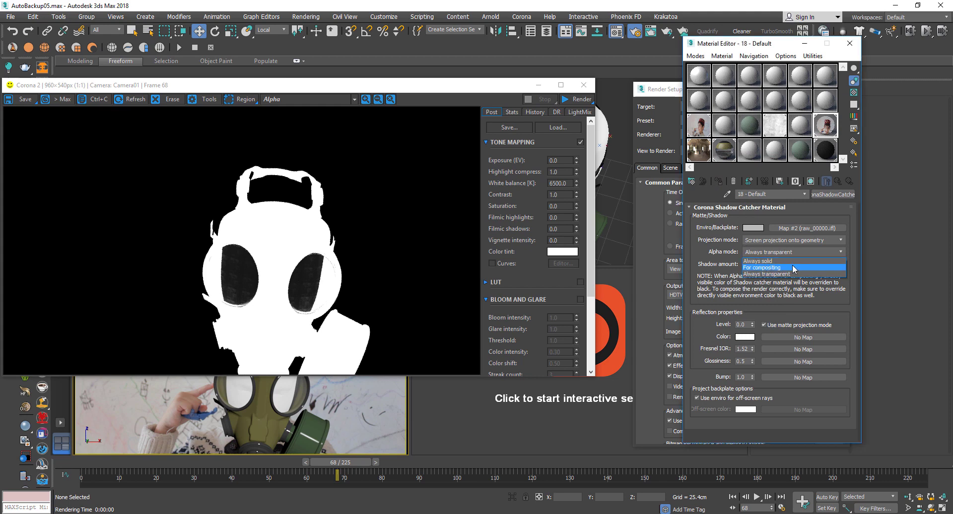
{"action": "left_click", "coordinate": [794, 269]}
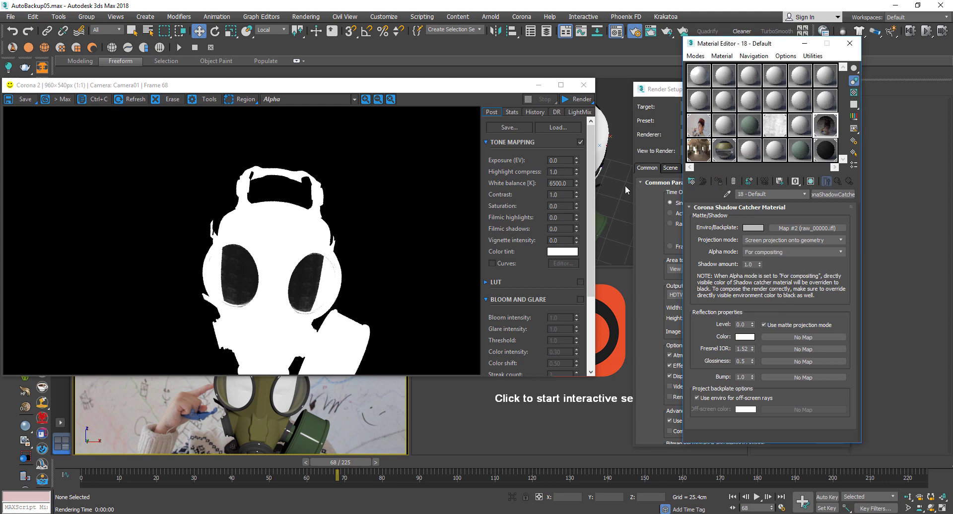
Render frame 68 again from the BEAUTY display, inspect its Alpha channel and switch the display back to BEAUTY
{"action": "left_click", "coordinate": [318, 99]}
{"action": "left_click", "coordinate": [323, 110]}
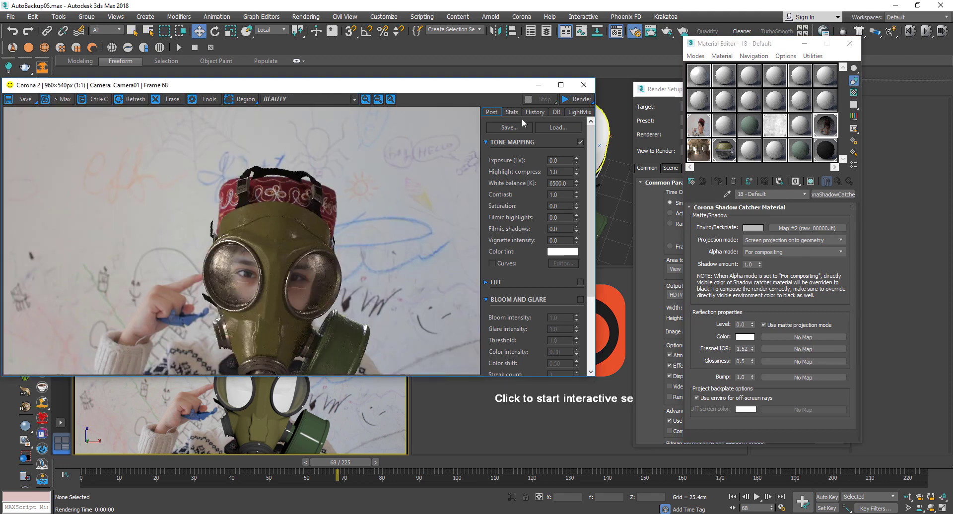
{"action": "left_click", "coordinate": [577, 99]}
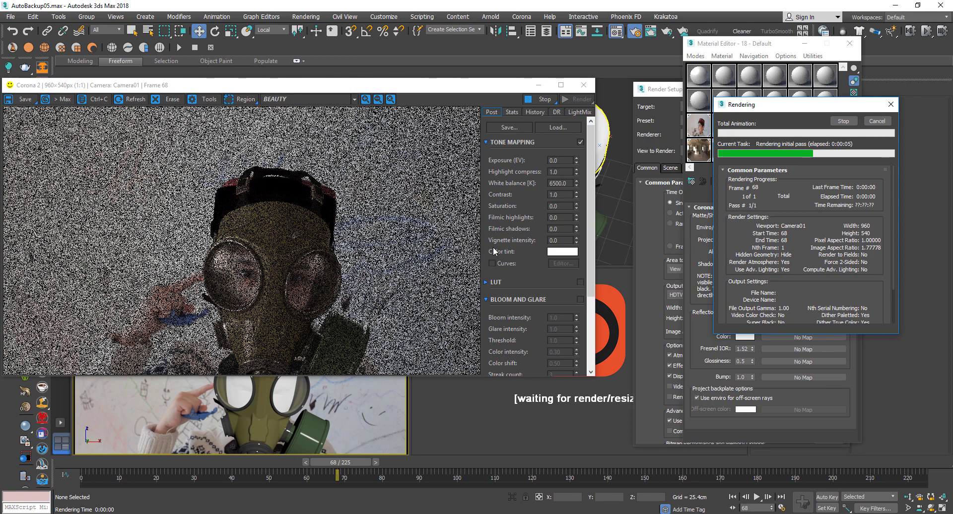
{"action": "left_click", "coordinate": [303, 100]}
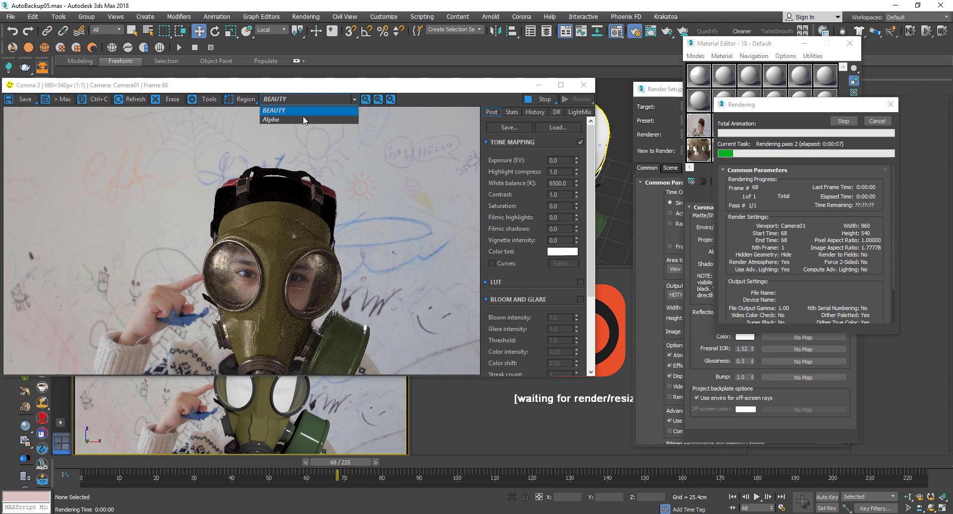
{"action": "left_click", "coordinate": [304, 122]}
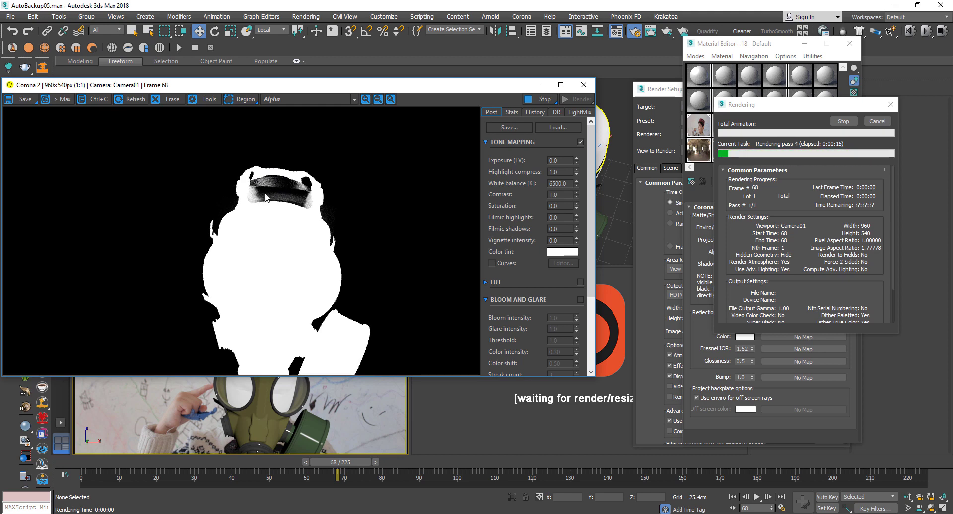
{"action": "left_click", "coordinate": [303, 101]}
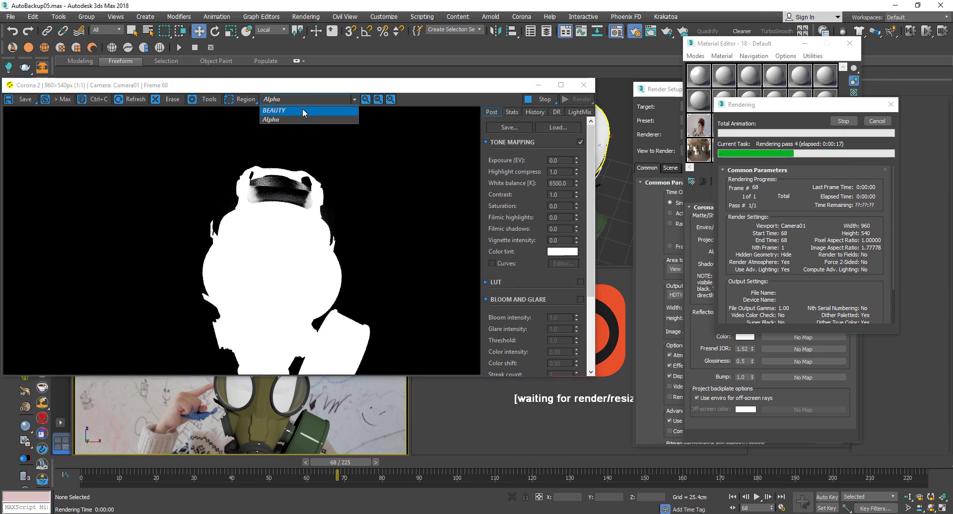
{"action": "left_click", "coordinate": [302, 108]}
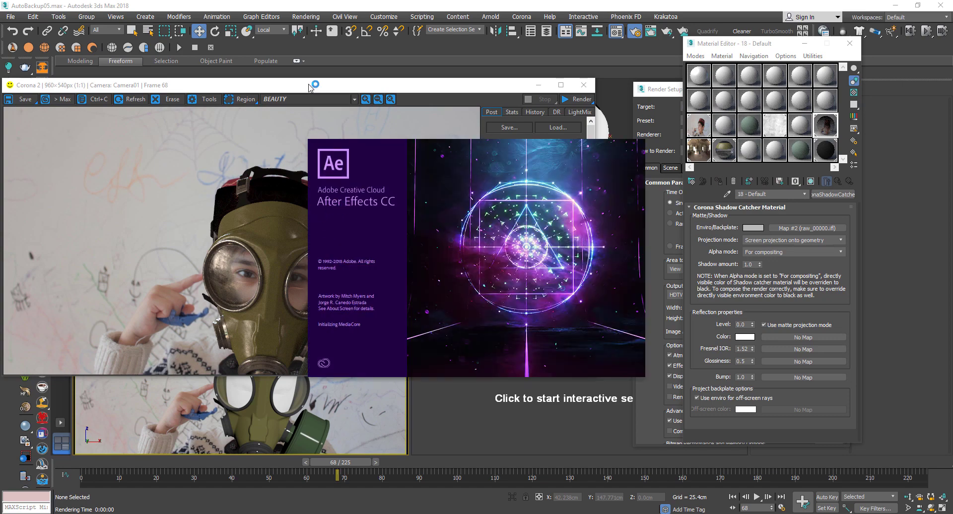
Open the Jpegs folder inside ObjectTrackTutorial in File Explorer and select raw_00000.jpg
{"action": "left_click_drag", "start_coordinate": [308, 86], "coordinate": [340, 91]}
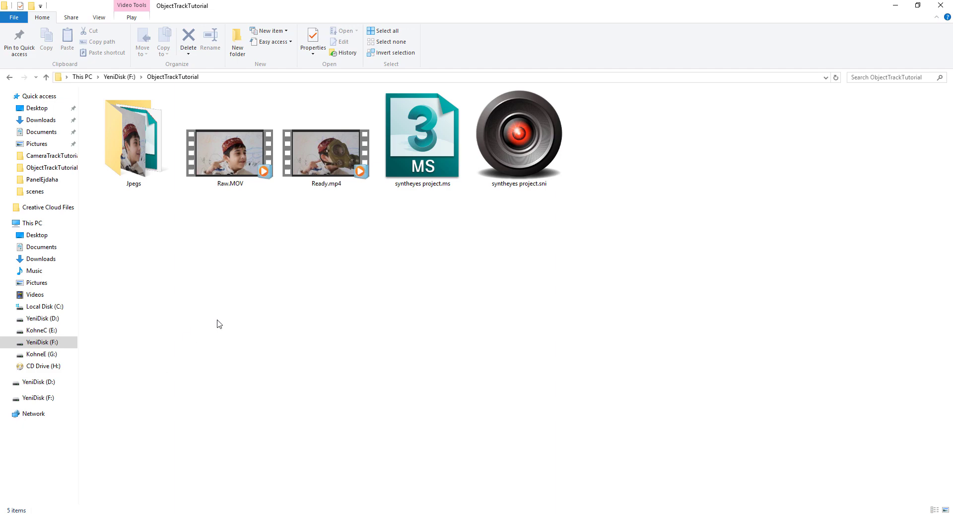
{"action": "double_click", "coordinate": [111, 138]}
{"action": "left_click", "coordinate": [169, 125]}
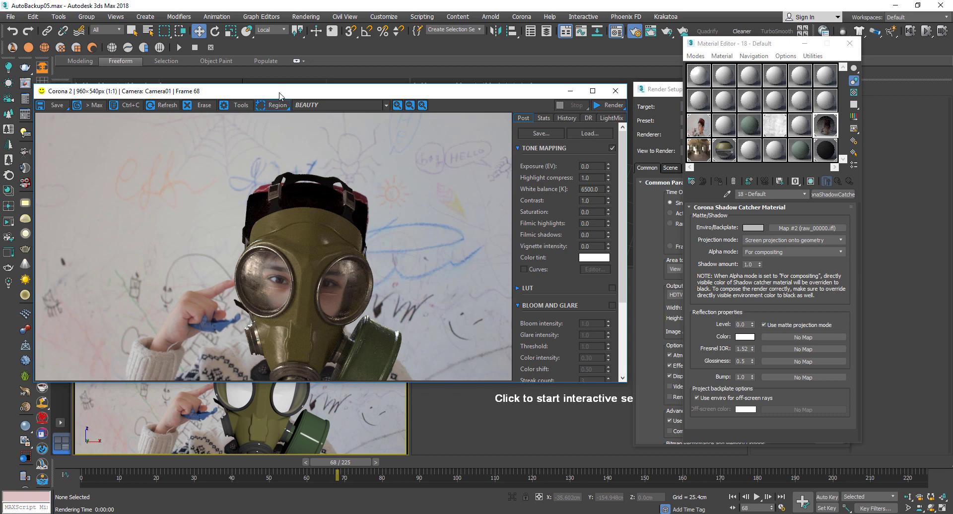
Save the rendered BEAUTY image as the PNG file test in the ObjectTrackTutorial folder, using RGB 48 bit with alpha channel
{"action": "left_click_drag", "start_coordinate": [287, 94], "coordinate": [303, 104]}
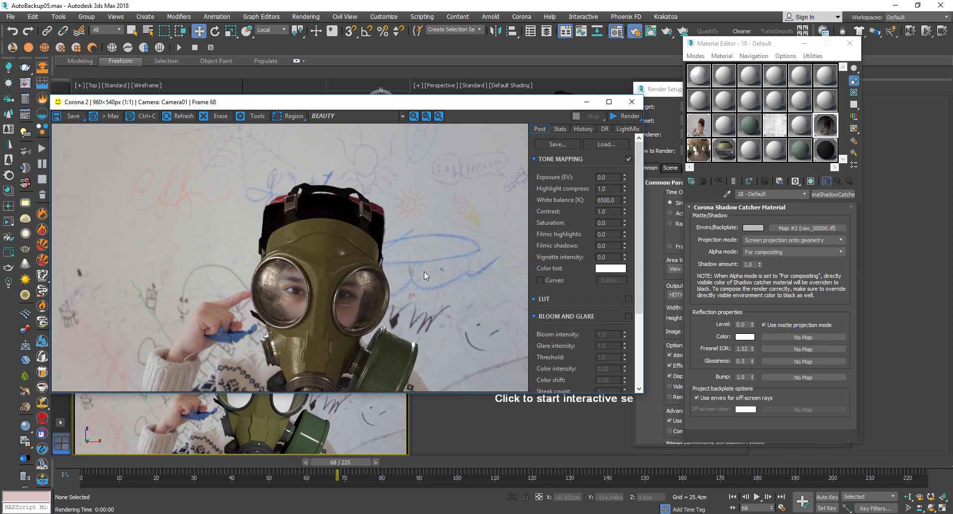
{"action": "left_click", "coordinate": [71, 117]}
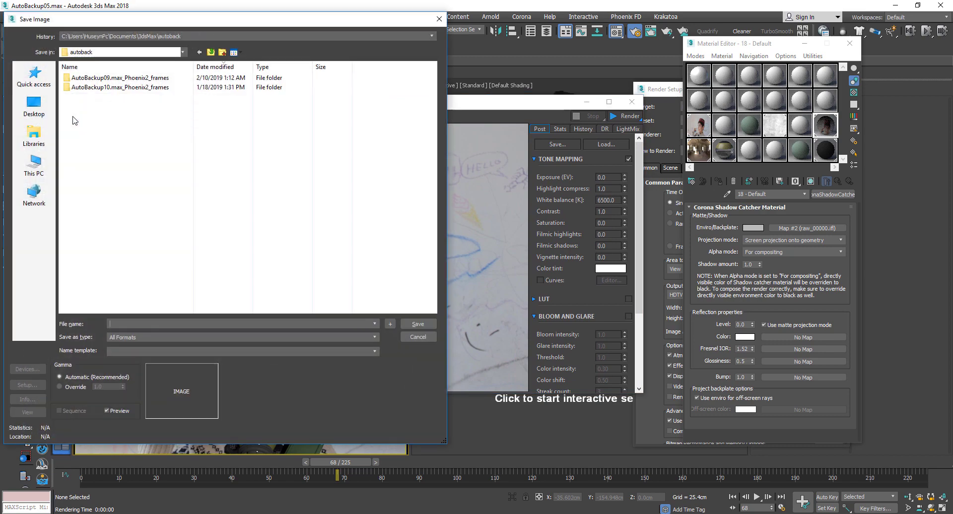
{"action": "left_click", "coordinate": [173, 36]}
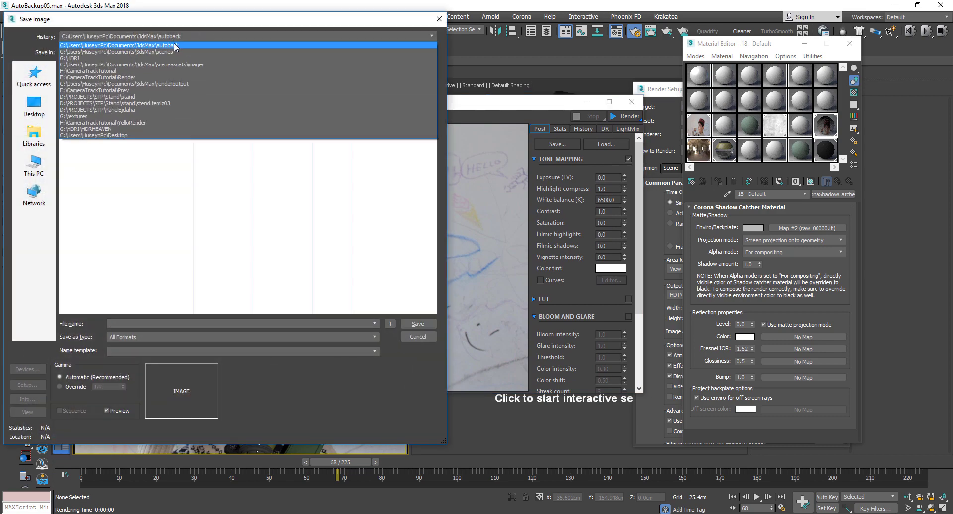
{"action": "left_click", "coordinate": [167, 71]}
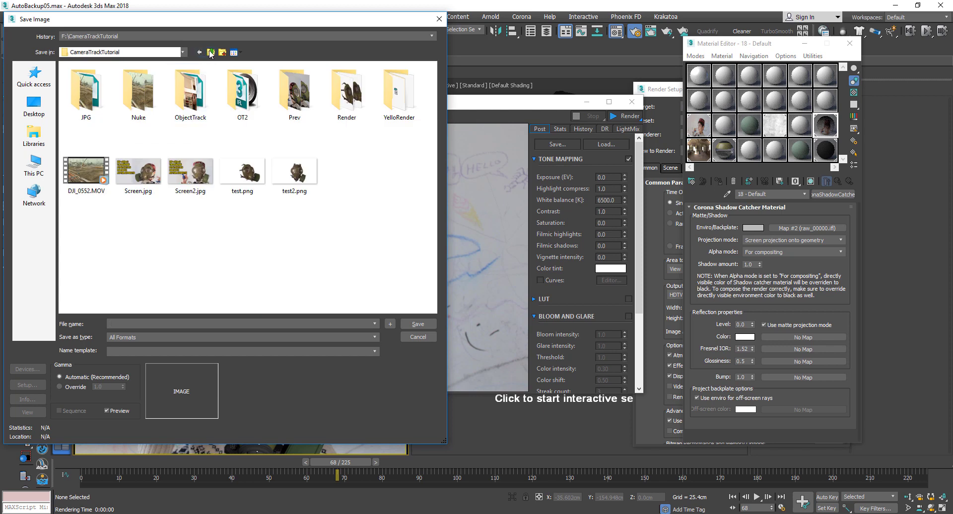
{"action": "left_click", "coordinate": [211, 53]}
{"action": "double_click", "coordinate": [119, 183]}
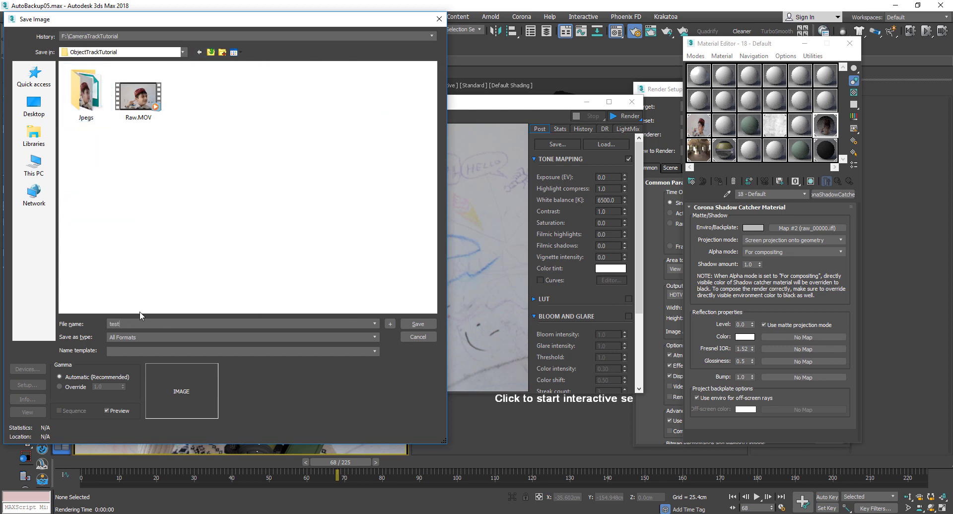
{"action": "key", "text": "p"}
{"action": "key", "text": "Return"}
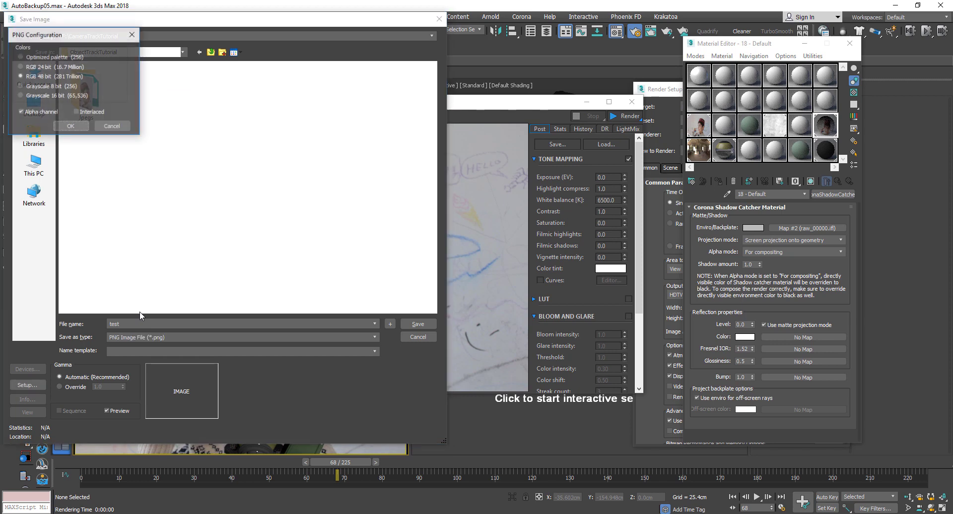
{"action": "key", "text": "Return"}
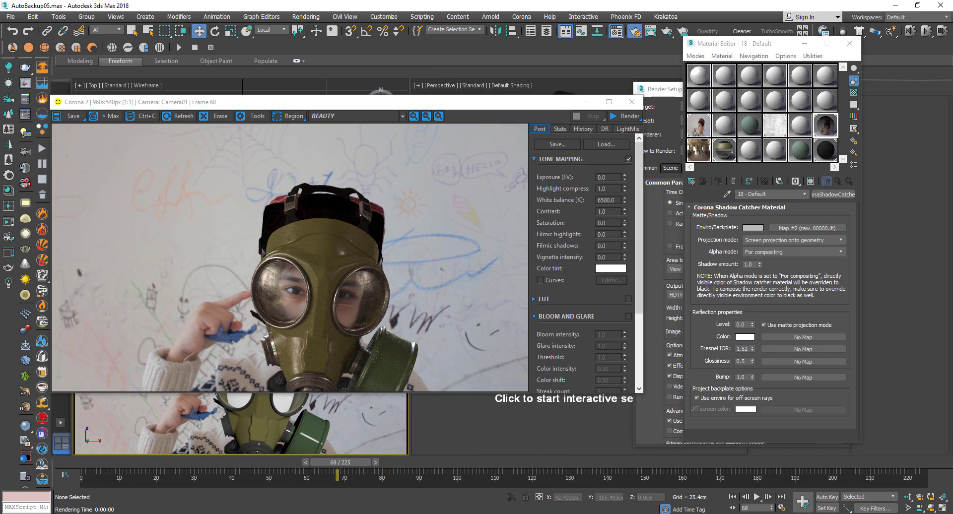
Switch to After Effects, dismiss the Start window and maximize the untitled project
{"action": "key", "text": "alt+Tab"}
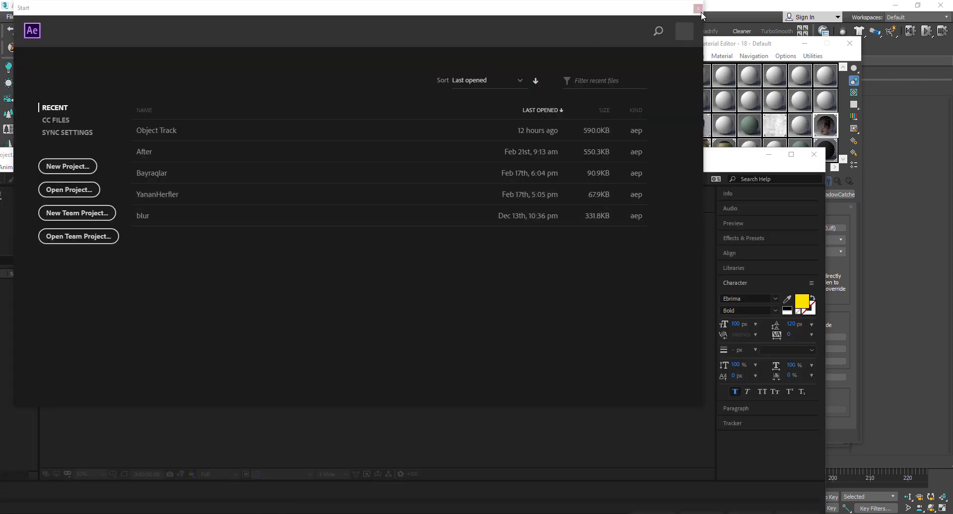
{"action": "left_click", "coordinate": [698, 10]}
{"action": "double_click", "coordinate": [221, 161]}
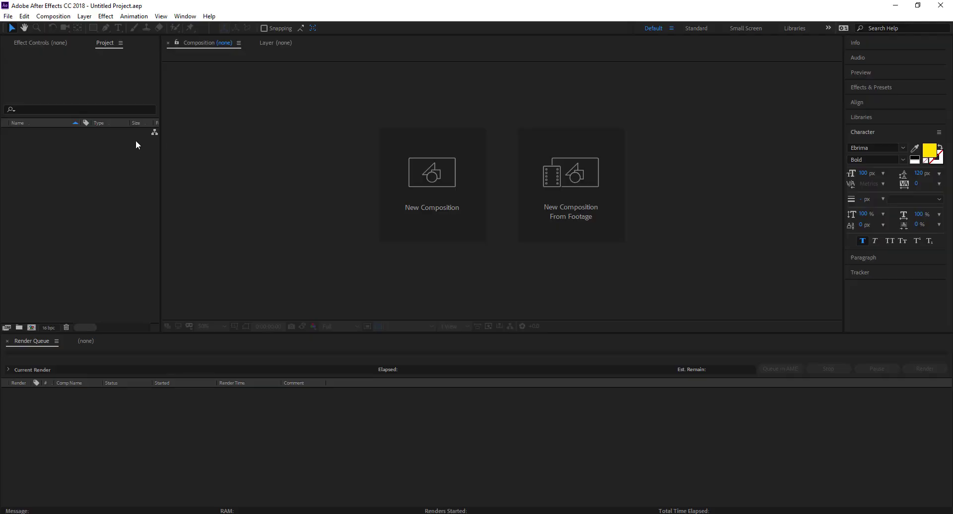
Import the JPEG sequence starting at raw_00000.jpg from the ObjectTrackTutorial Jpegs folder as footage
{"action": "double_click", "coordinate": [88, 157]}
{"action": "left_click", "coordinate": [128, 44]}
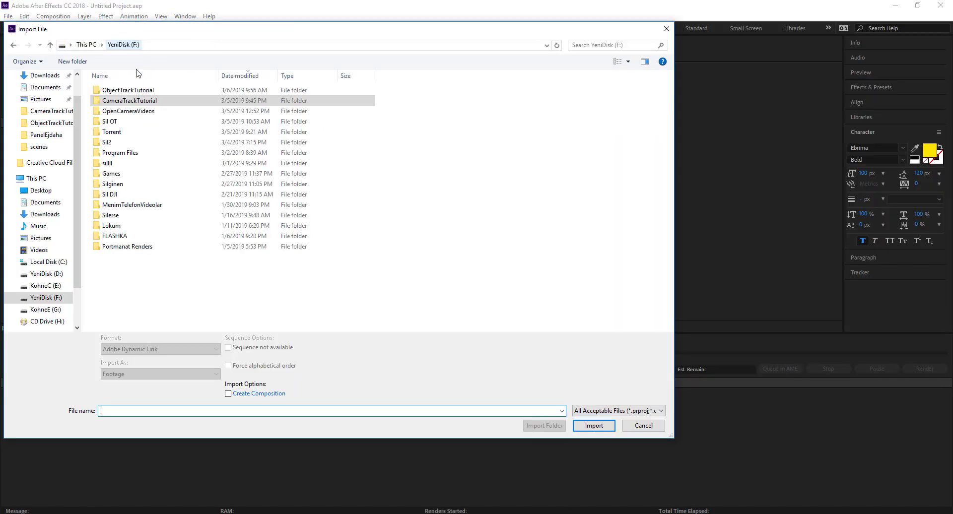
{"action": "double_click", "coordinate": [130, 86]}
{"action": "double_click", "coordinate": [128, 110]}
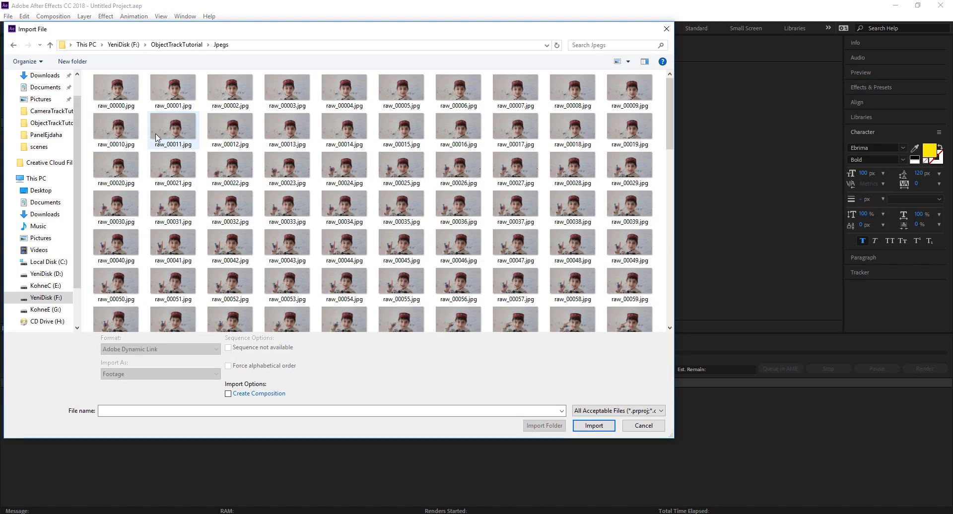
{"action": "left_click", "coordinate": [117, 90]}
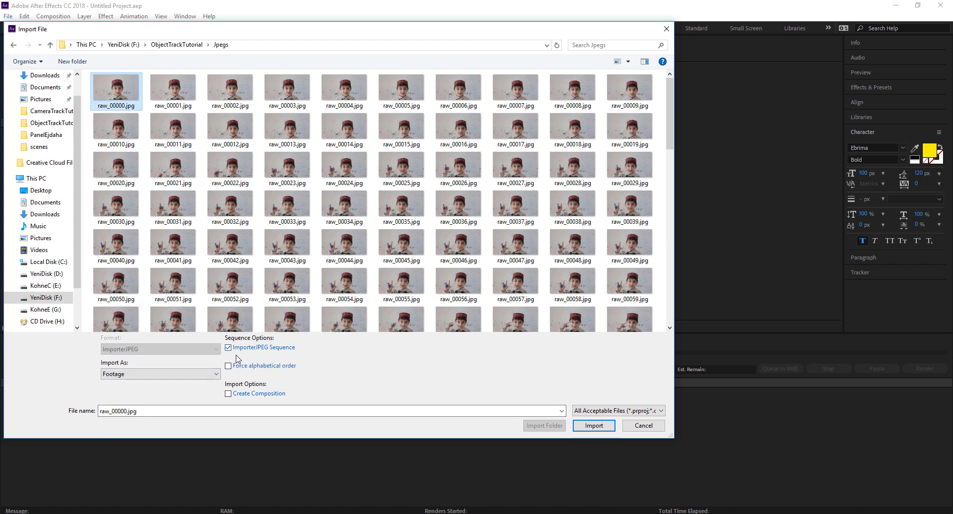
{"action": "left_click", "coordinate": [594, 426]}
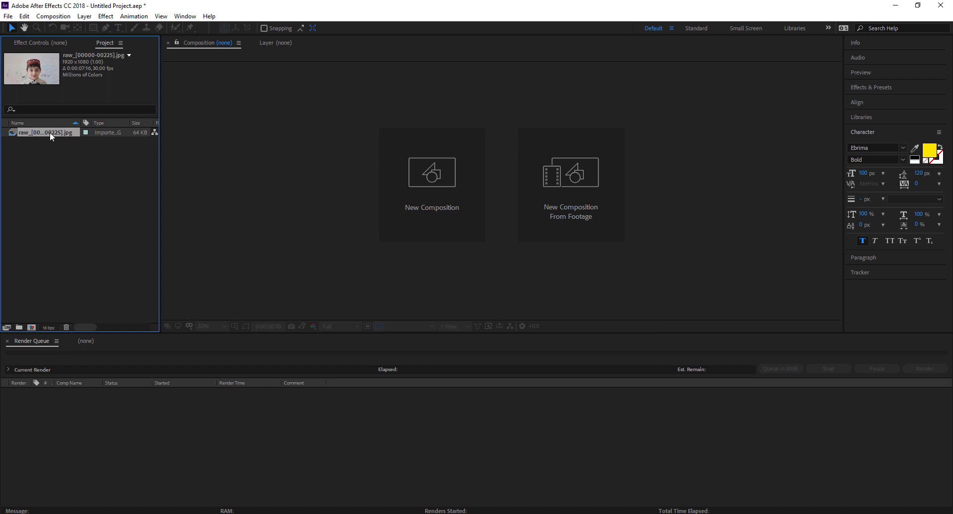
Interpret the raw image sequence at 25 frames per second and create a composition from it
{"action": "right_click", "coordinate": [50, 132]}
{"action": "mouse_move", "coordinate": [109, 203]}
{"action": "left_click", "coordinate": [230, 202]}
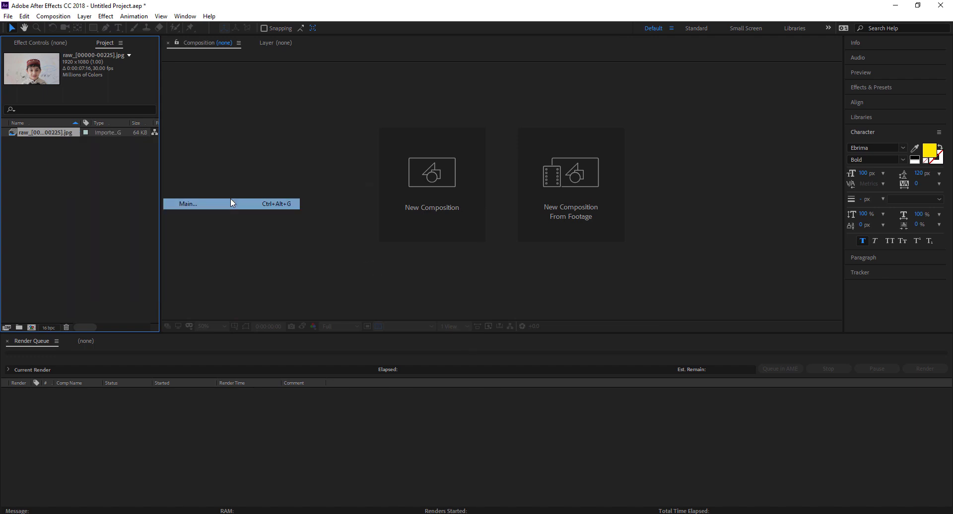
{"action": "type", "text": "25"}
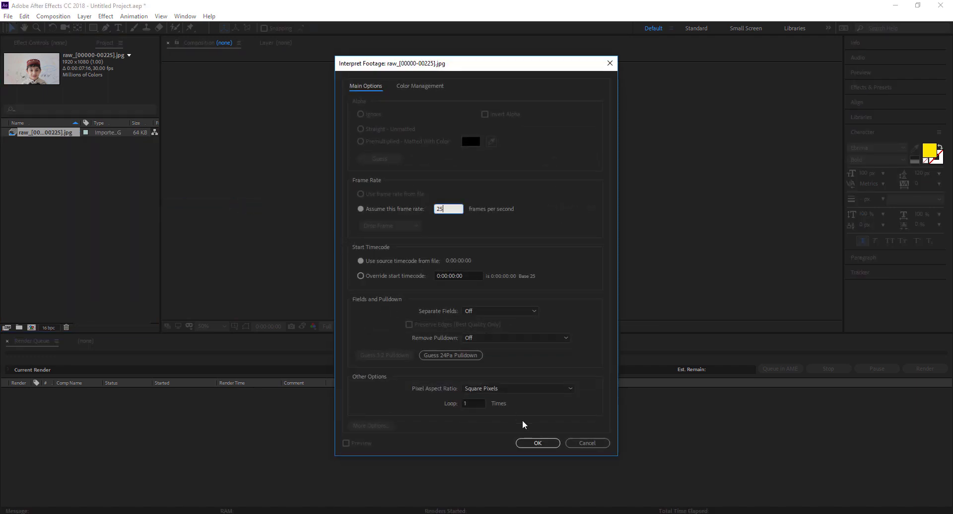
{"action": "left_click", "coordinate": [537, 443]}
{"action": "left_click_drag", "start_coordinate": [49, 137], "coordinate": [32, 328]}
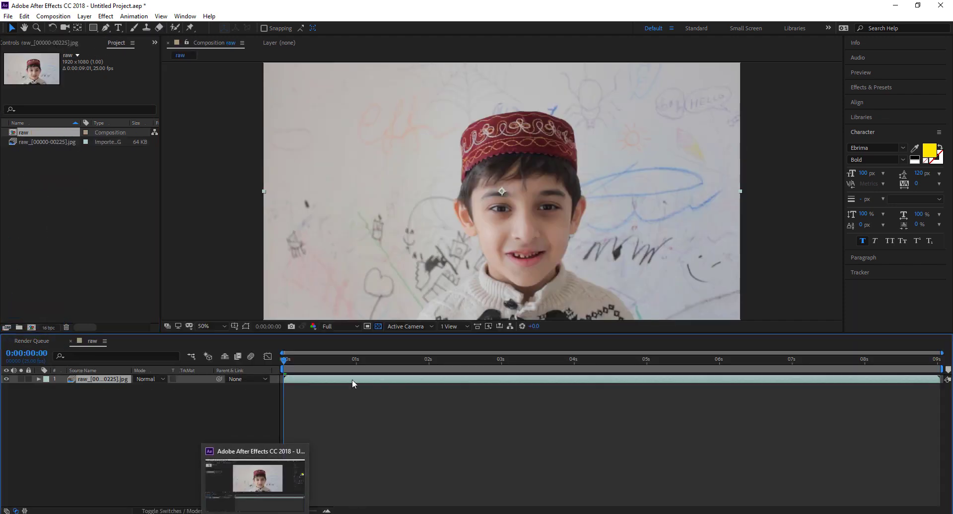
Move the composition's current time to 0:00:02:18, matching rendered frame 68
{"action": "left_click", "coordinate": [430, 362]}
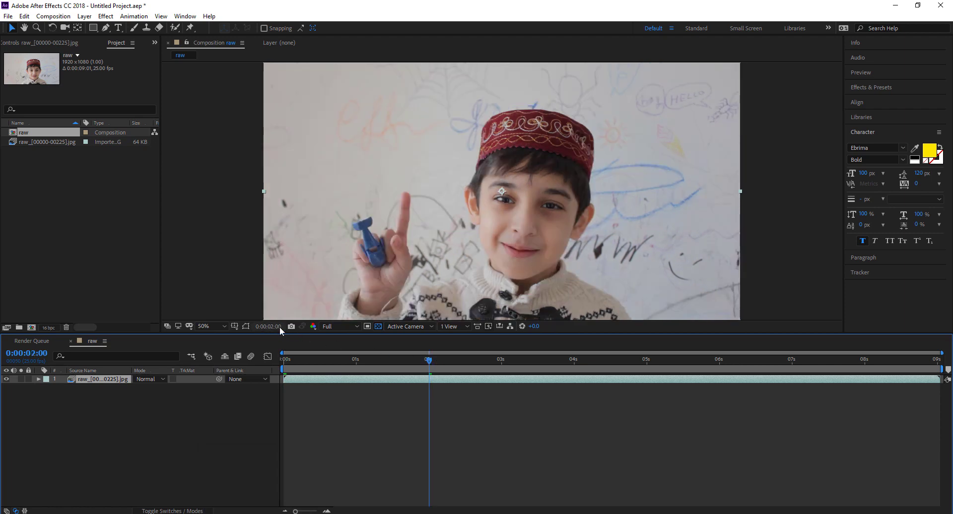
{"action": "left_click_drag", "start_coordinate": [426, 359], "coordinate": [481, 376]}
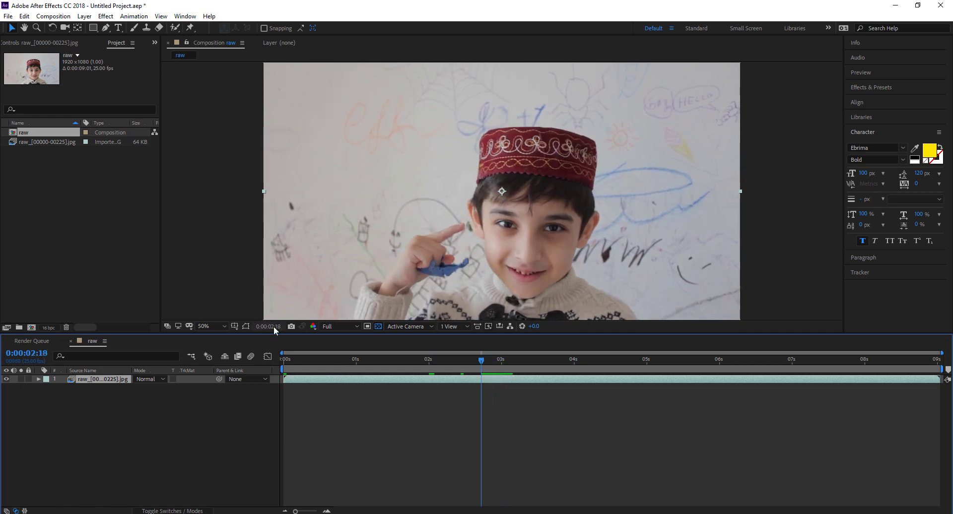
{"action": "left_click", "coordinate": [211, 261]}
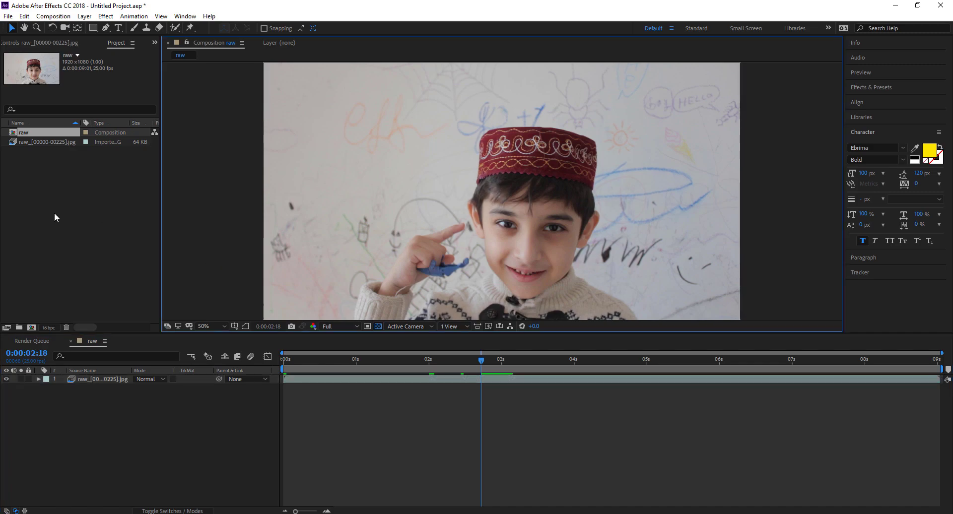
Import test.png into the After Effects project from the ObjectTrackTutorial folder in File Explorer
{"action": "key", "text": "alt+Tab"}
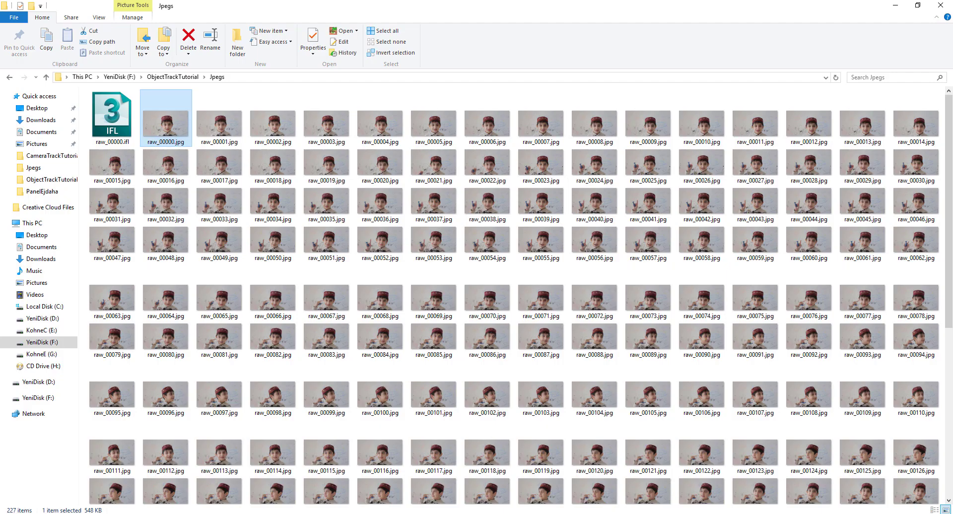
{"action": "left_click", "coordinate": [164, 77]}
{"action": "left_click", "coordinate": [619, 159]}
{"action": "left_click_drag", "start_coordinate": [618, 155], "coordinate": [58, 206]}
{"action": "key", "text": "alt+Tab"}
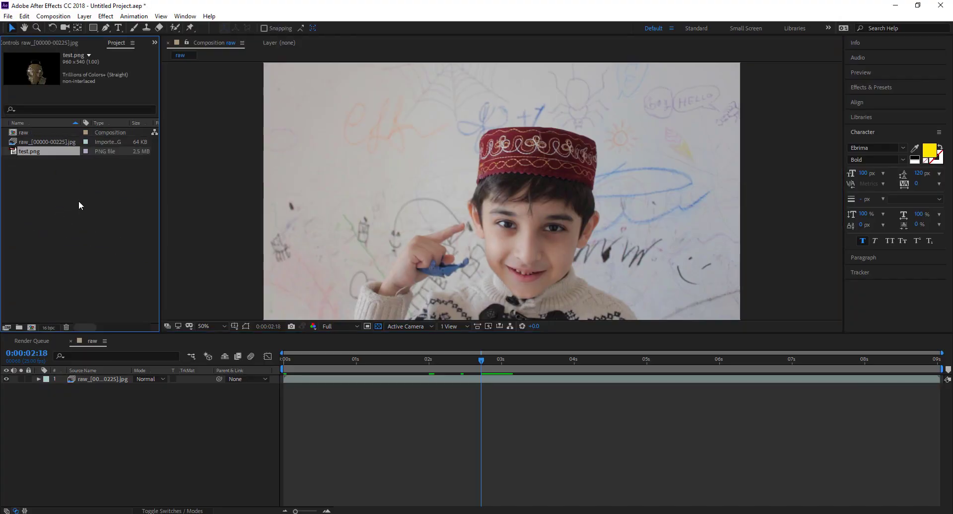
Place test.png above the raw footage layer, scale it up proportionally to about 199.6 % and reveal its Scale property
{"action": "left_click_drag", "start_coordinate": [49, 154], "coordinate": [101, 377]}
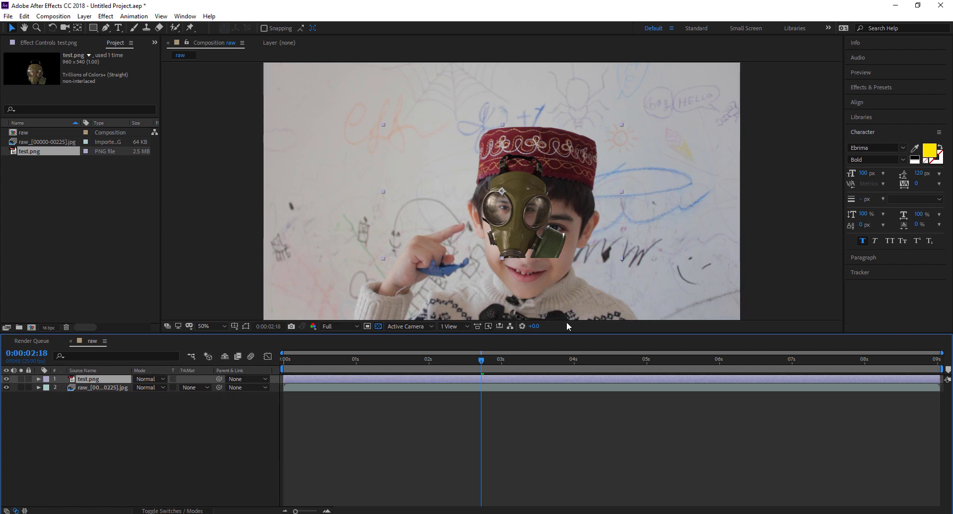
{"action": "left_click", "coordinate": [6, 388]}
{"action": "left_click", "coordinate": [6, 388]}
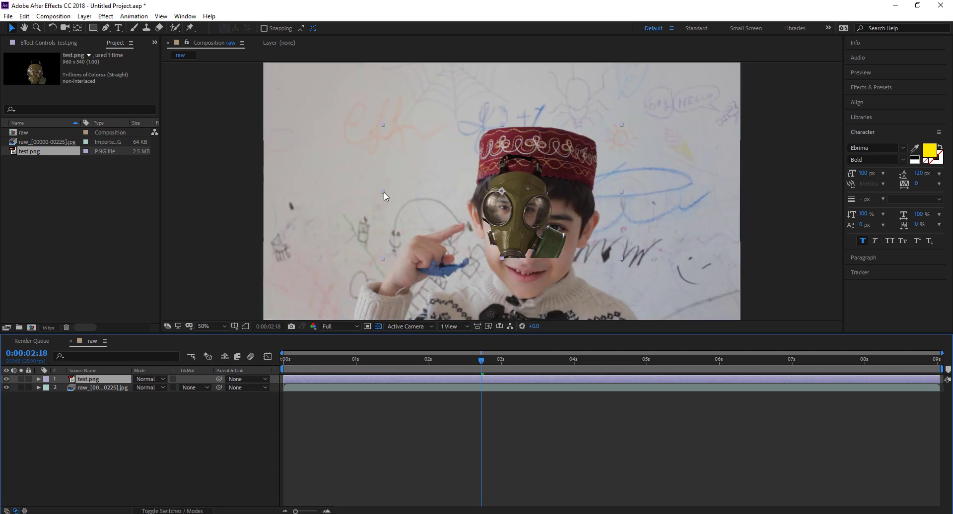
{"action": "left_click_drag", "start_coordinate": [383, 191], "coordinate": [265, 254]}
{"action": "key", "text": "s"}
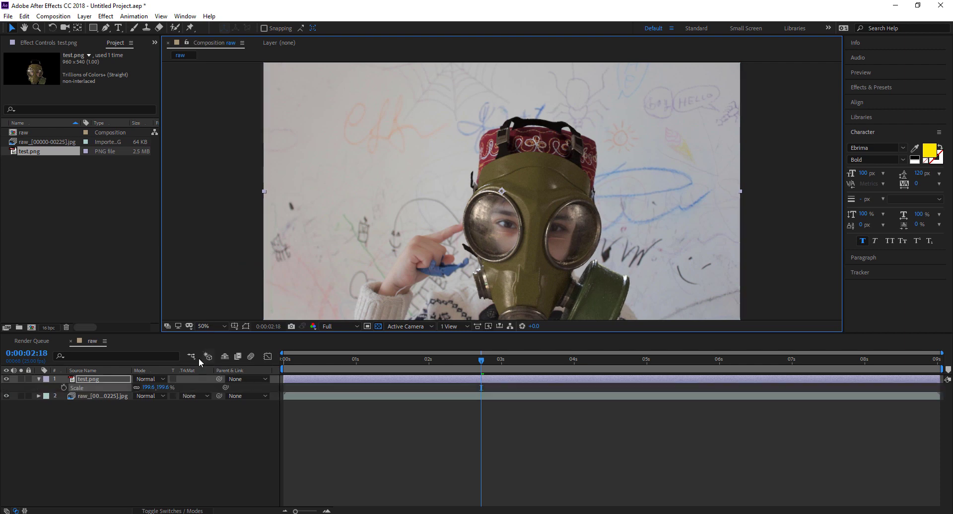
Set the test.png layer's Scale to 200 % with its proportions linked, and deselect the layer
{"action": "left_click", "coordinate": [167, 387]}
{"action": "type", "text": "2"}
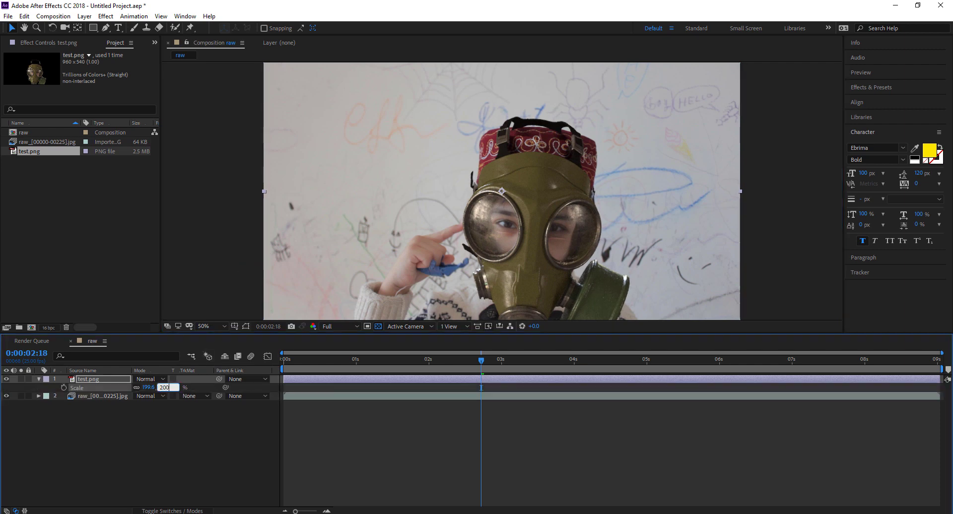
{"action": "type", "text": "00"}
{"action": "key", "text": "Return"}
{"action": "left_click", "coordinate": [208, 257]}
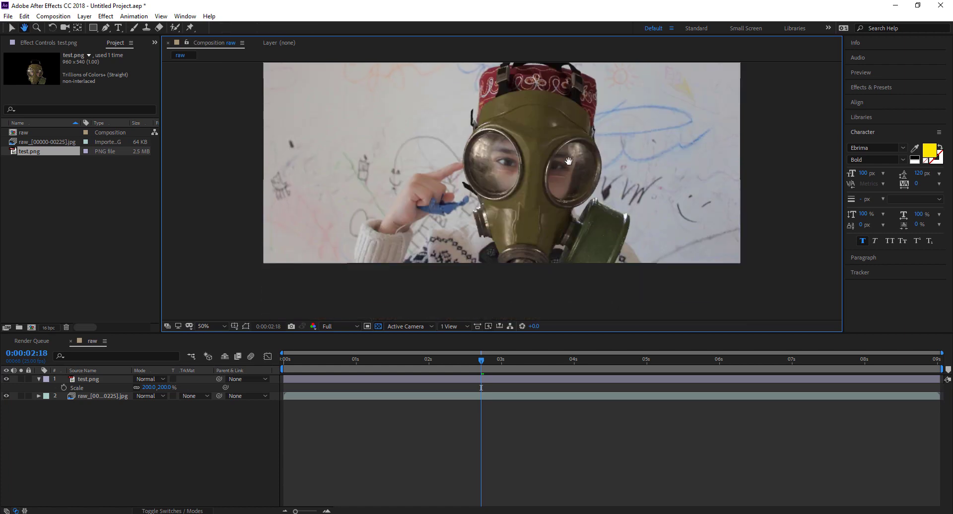
Hide and show the test.png layer repeatedly to compare the gas mask composite with the raw footage
{"action": "left_click_drag", "start_coordinate": [562, 260], "coordinate": [539, 289]}
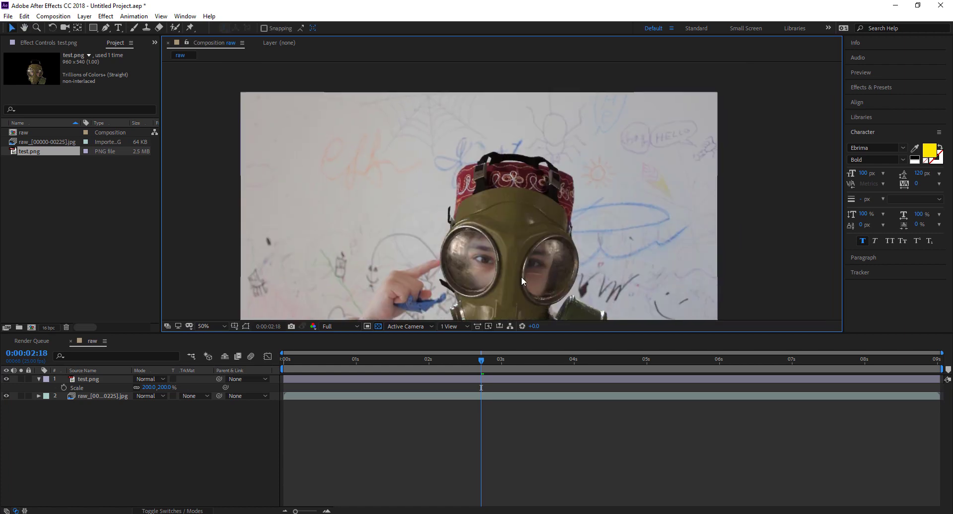
{"action": "left_click", "coordinate": [6, 380]}
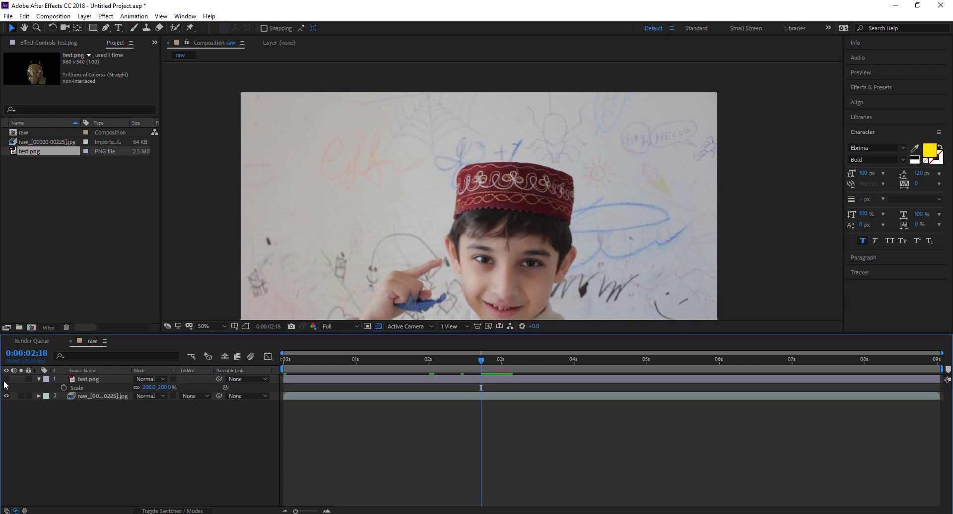
{"action": "left_click", "coordinate": [6, 380]}
{"action": "left_click", "coordinate": [6, 379]}
{"action": "left_click", "coordinate": [6, 380]}
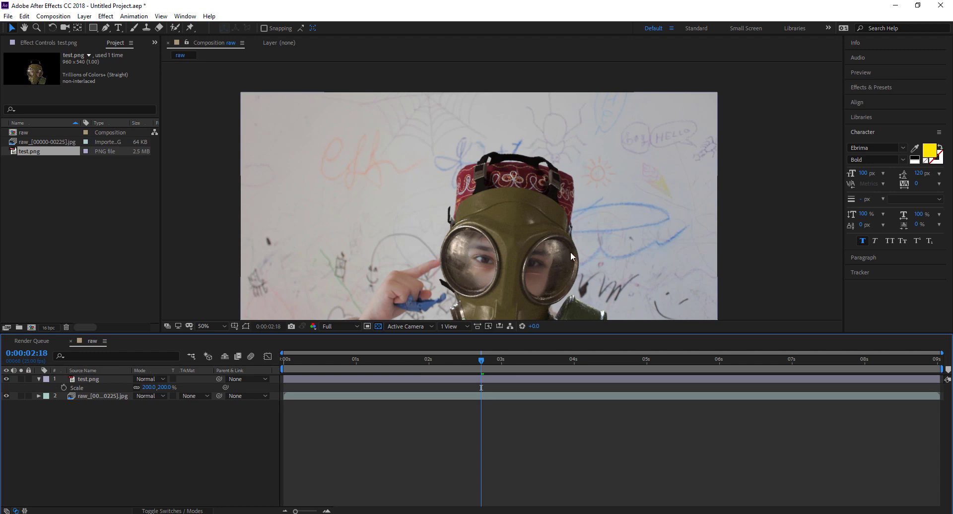
Examine the mask straps and their shadows on the hat at 100 % magnification, switching test.png off and on
{"action": "scroll", "coordinate": [510, 162], "scroll_direction": "up", "scroll_amount": 2}
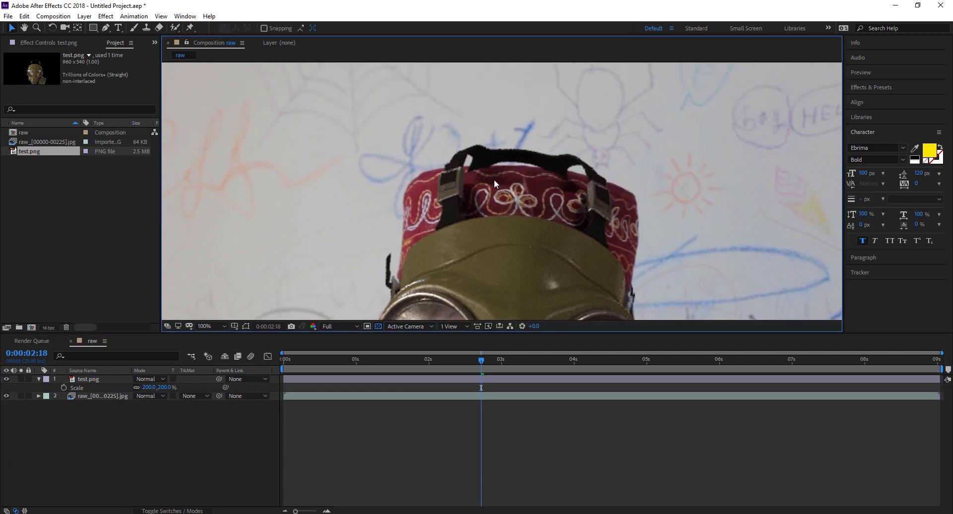
{"action": "left_click", "coordinate": [7, 379]}
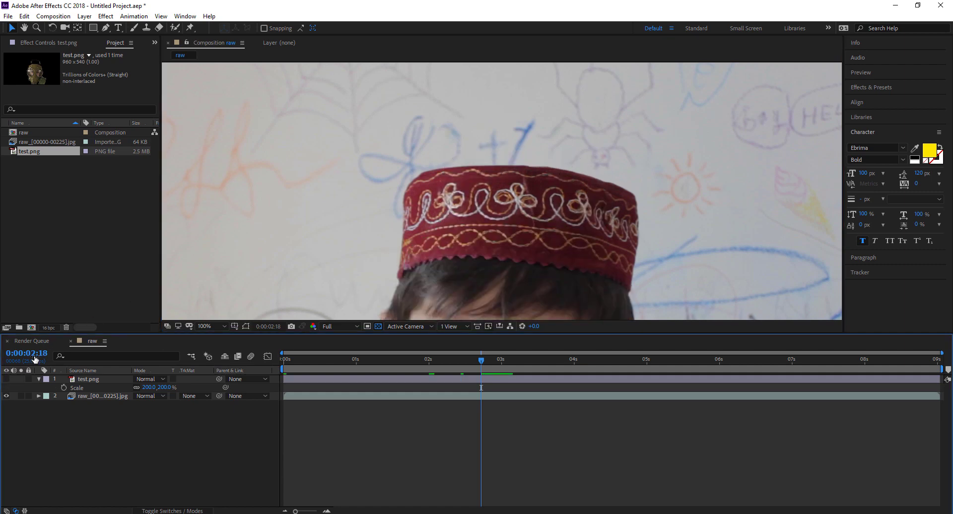
{"action": "left_click", "coordinate": [7, 380]}
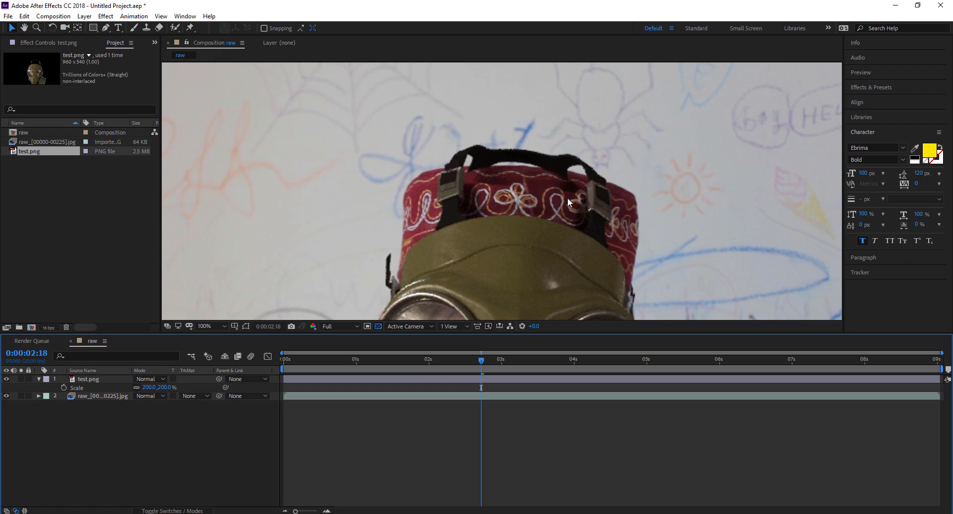
{"action": "middle_click_drag", "start_coordinate": [545, 233], "coordinate": [545, 143]}
{"action": "scroll", "coordinate": [545, 143], "scroll_direction": "down", "scroll_amount": 1}
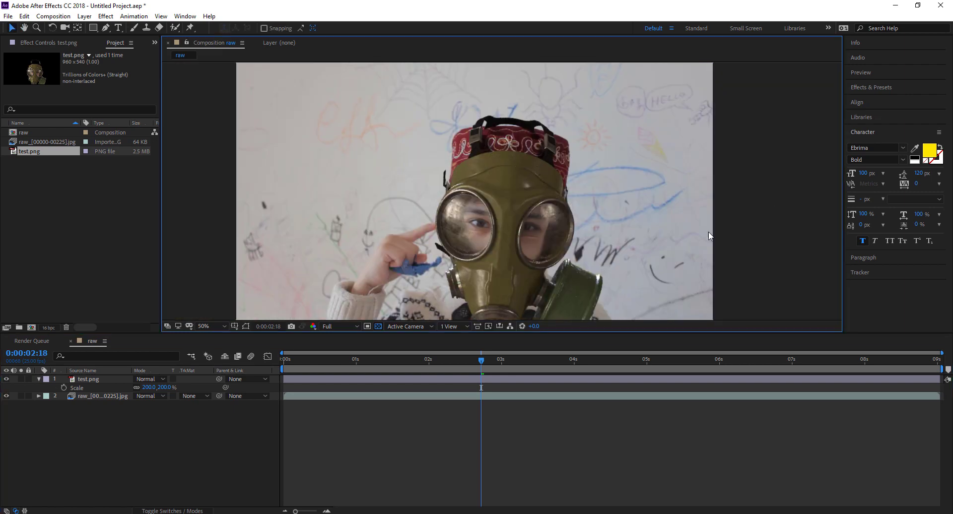
{"action": "middle_click_drag", "start_coordinate": [592, 228], "coordinate": [592, 190]}
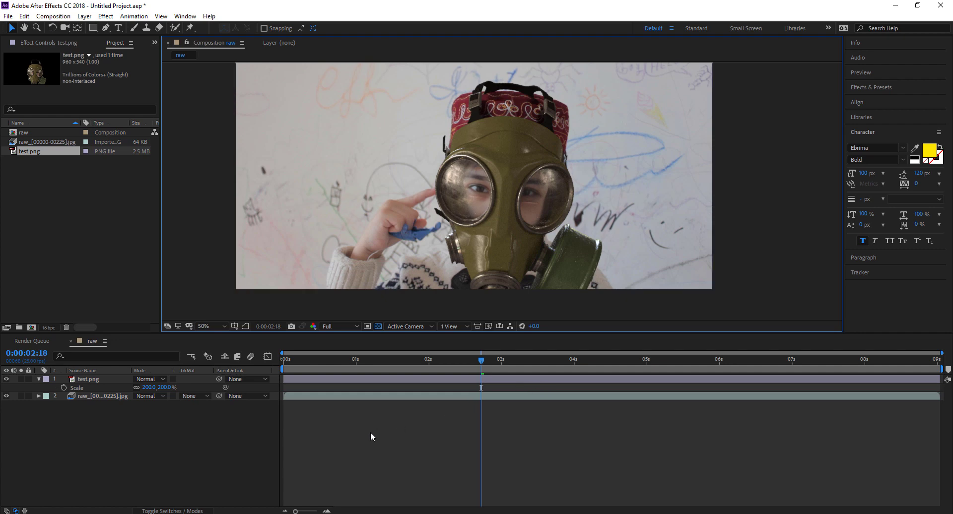
{"action": "left_click", "coordinate": [478, 436]}
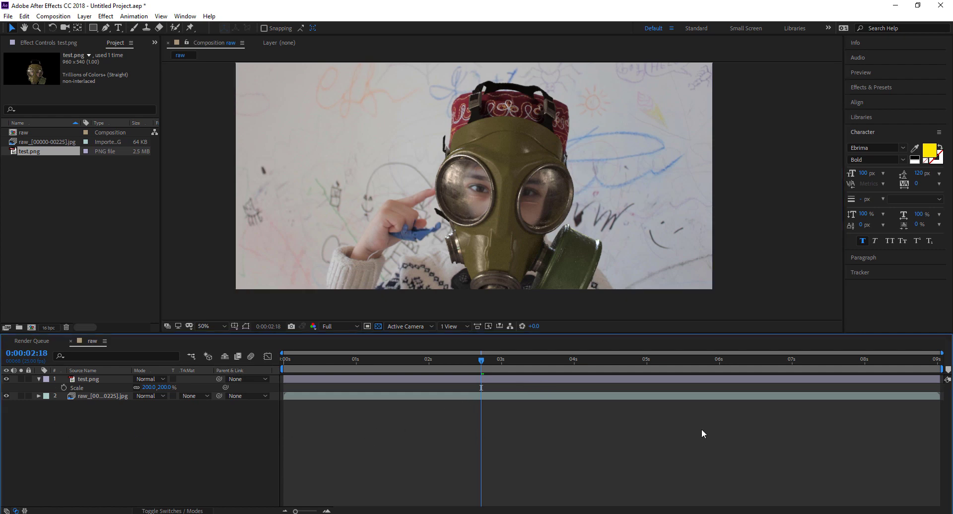
{"action": "left_click", "coordinate": [744, 279]}
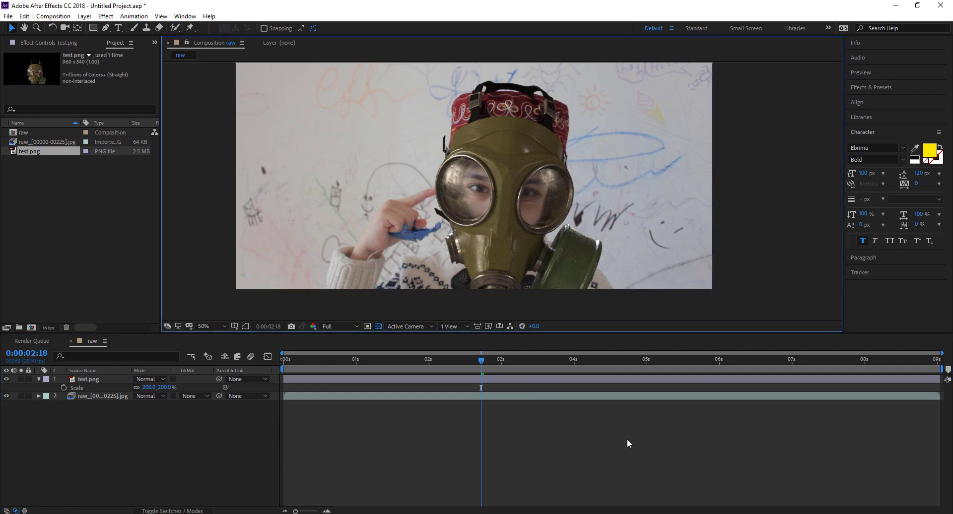